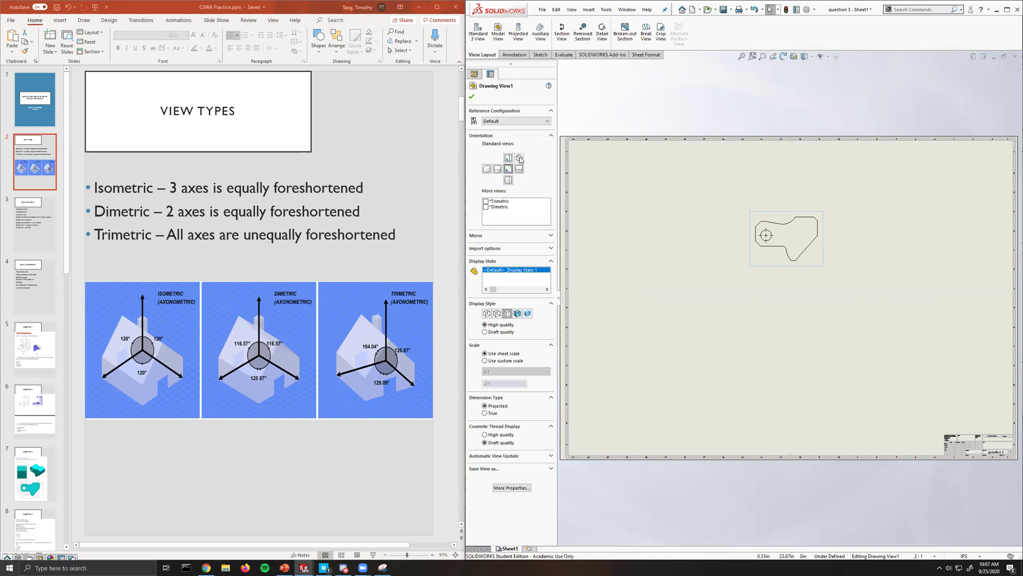
Switch the drawing view's orientation through Isometric and Dimetric to Trimetric, and show the Drawing Views slide in PowerPoint.
click(519, 158)
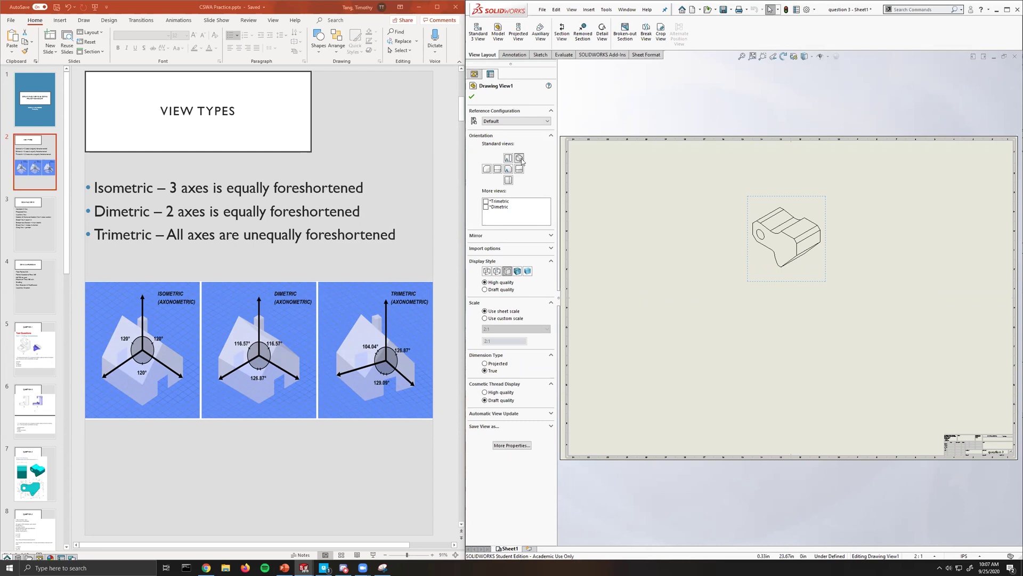
click(486, 208)
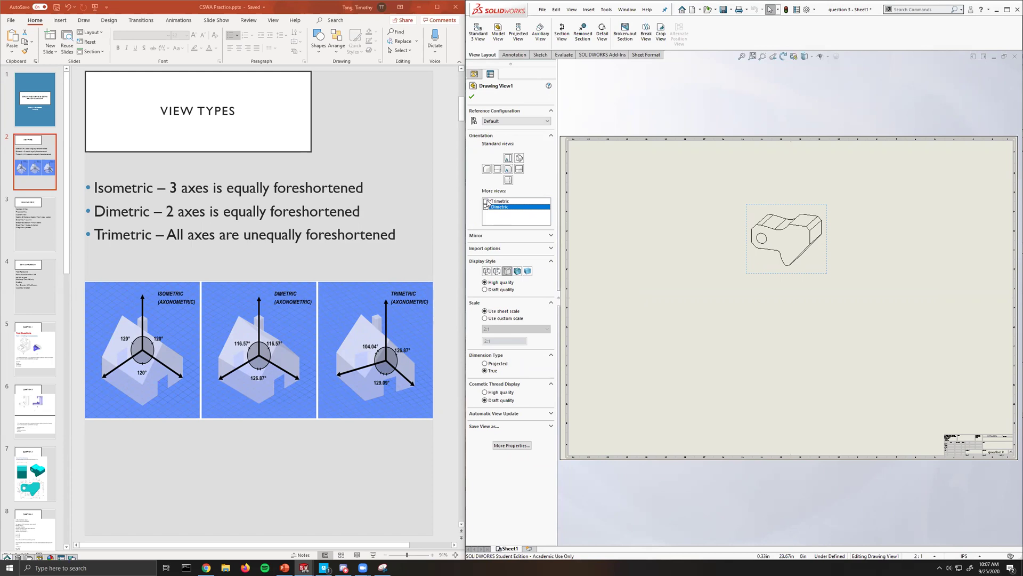
click(486, 201)
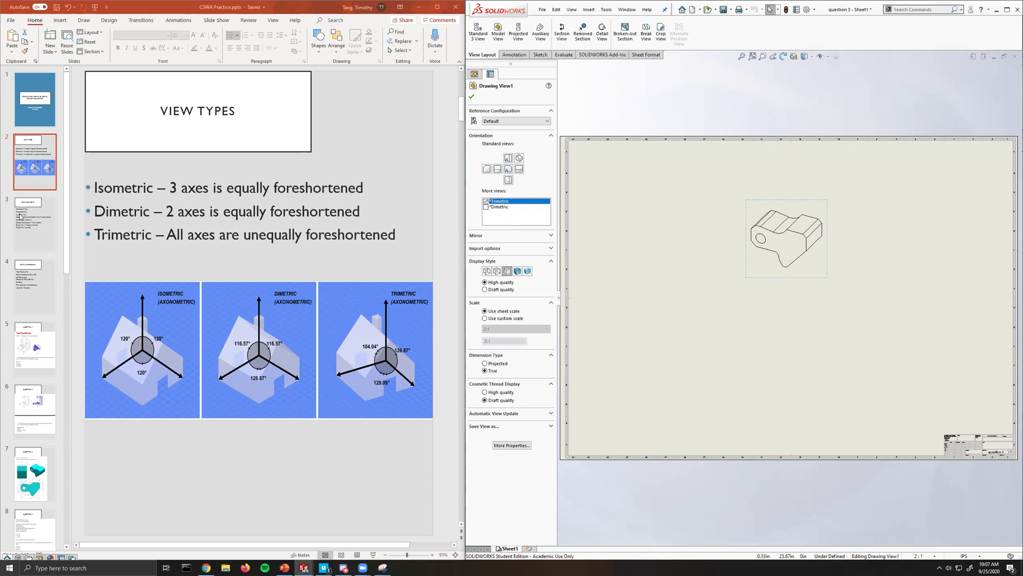
click(37, 216)
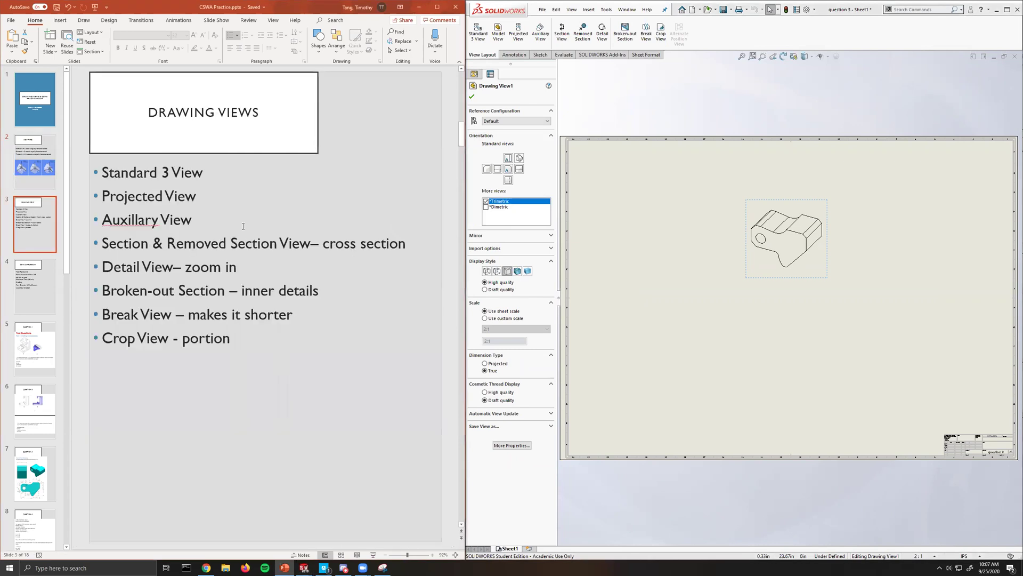
Move the trimetric view to the upper-right corner of the drawing sheet.
drag(797, 205, 904, 161)
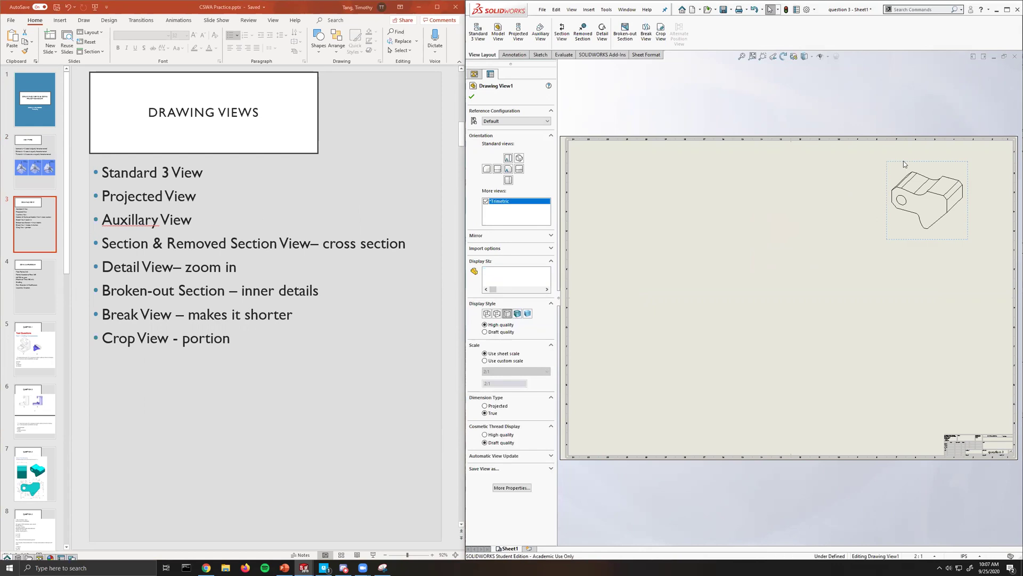
click(471, 97)
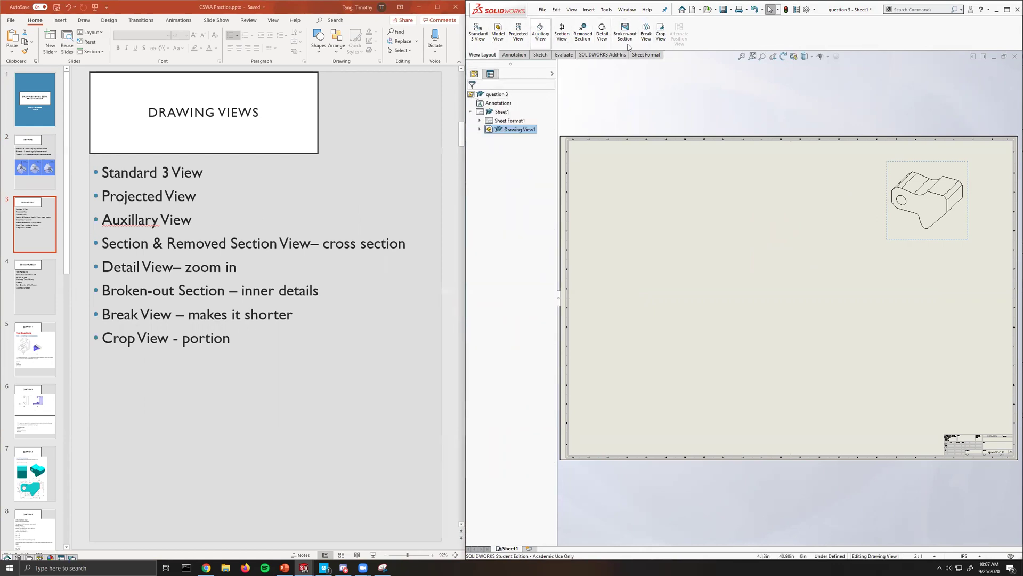
drag(922, 169, 910, 163)
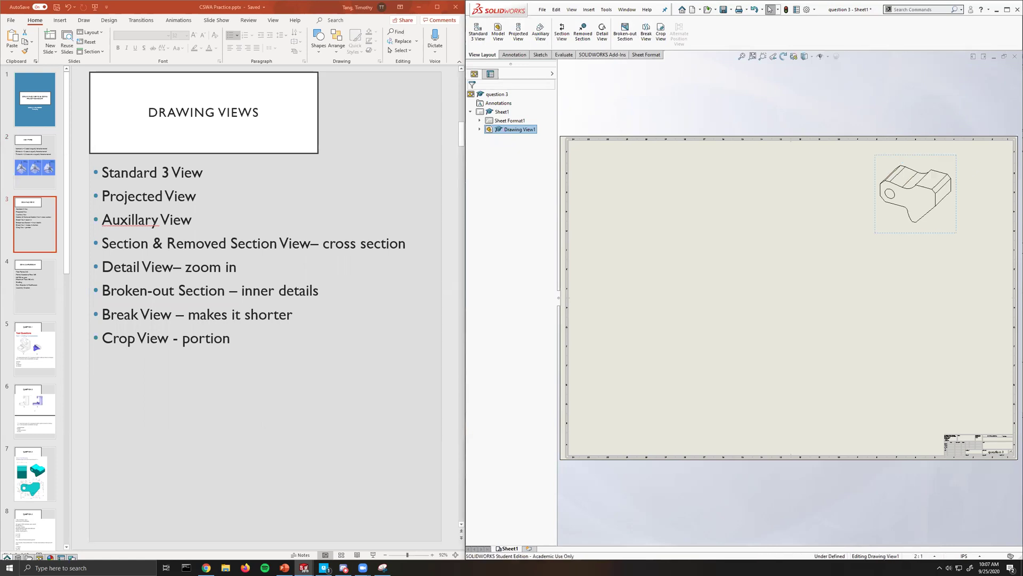
Insert the standard three views of question 3 and shift the trimetric view slightly inward from the sheet's corner.
click(482, 38)
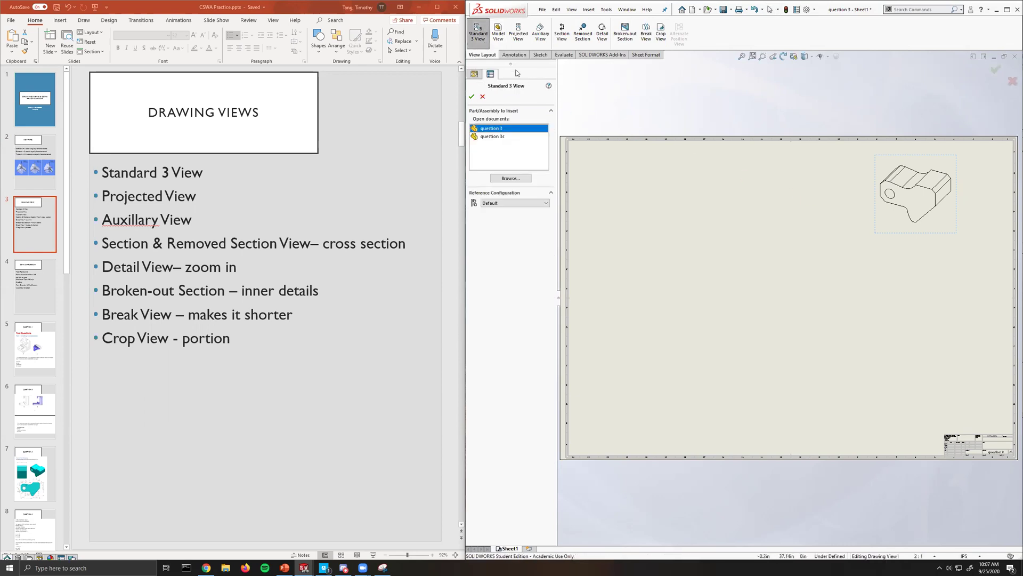
click(906, 197)
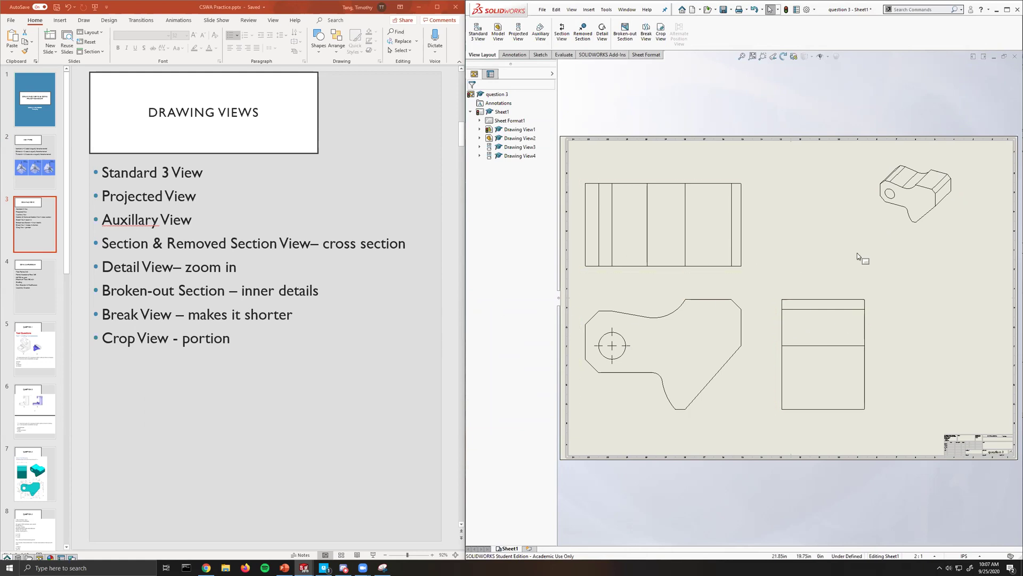
drag(935, 154, 895, 171)
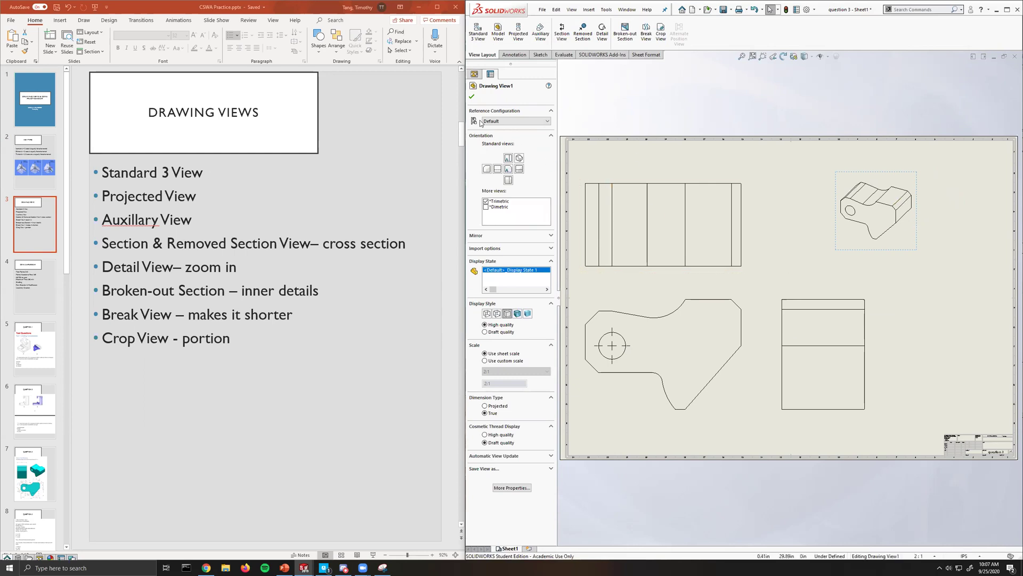
click(472, 96)
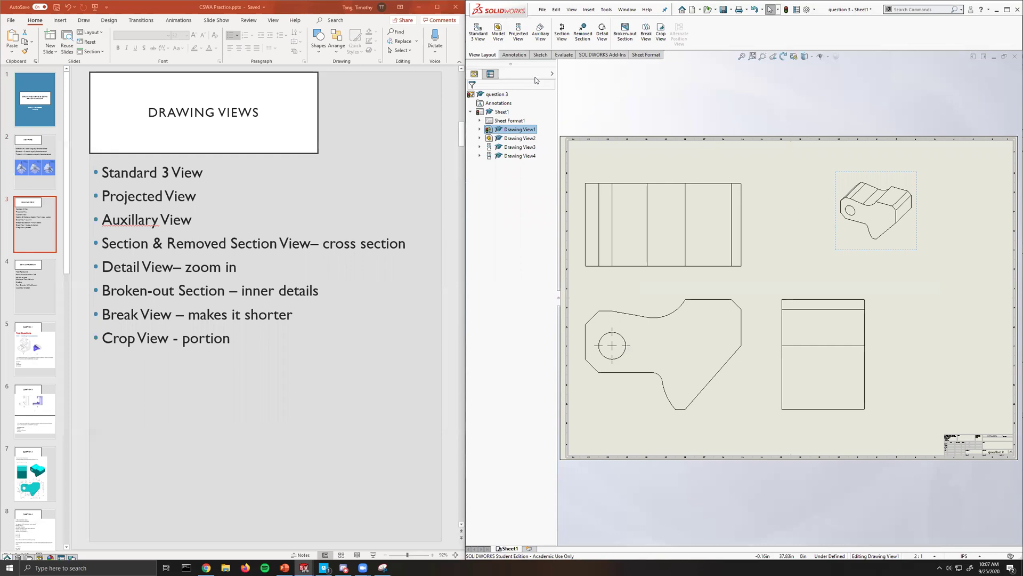
Place a front model view of question 3c near the sheet's right edge with projected views above and below it.
click(500, 33)
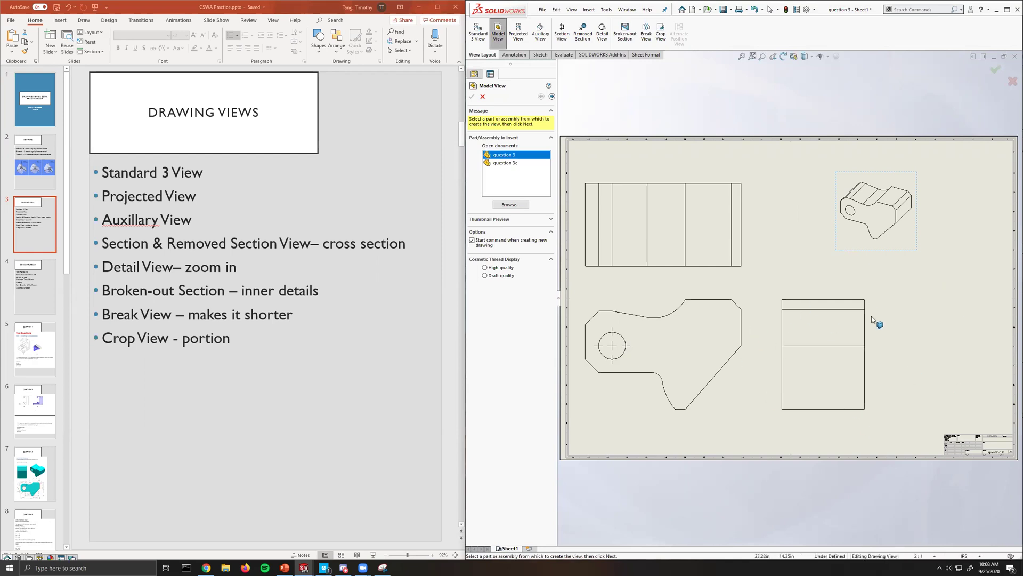
double_click(516, 164)
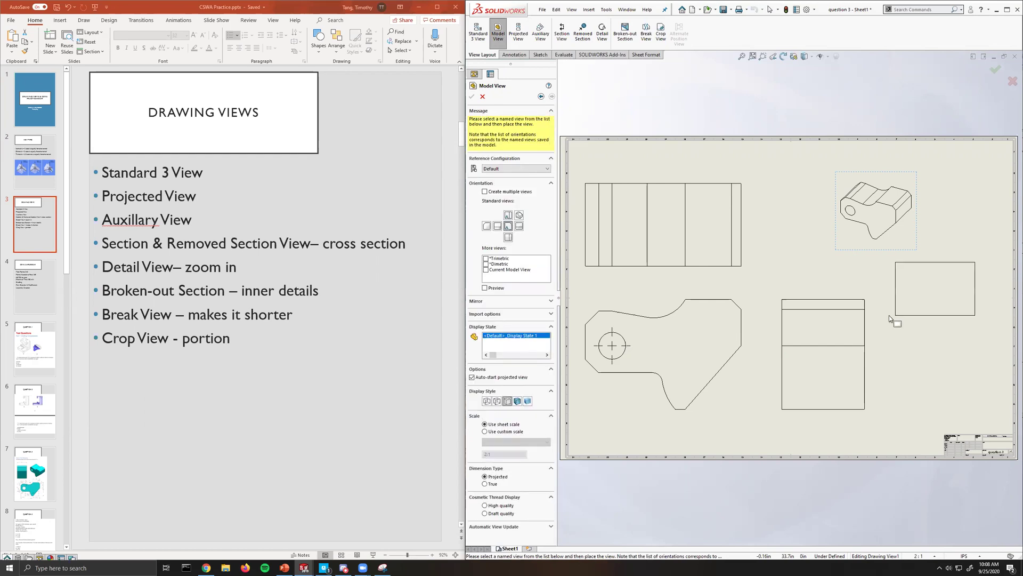
click(951, 312)
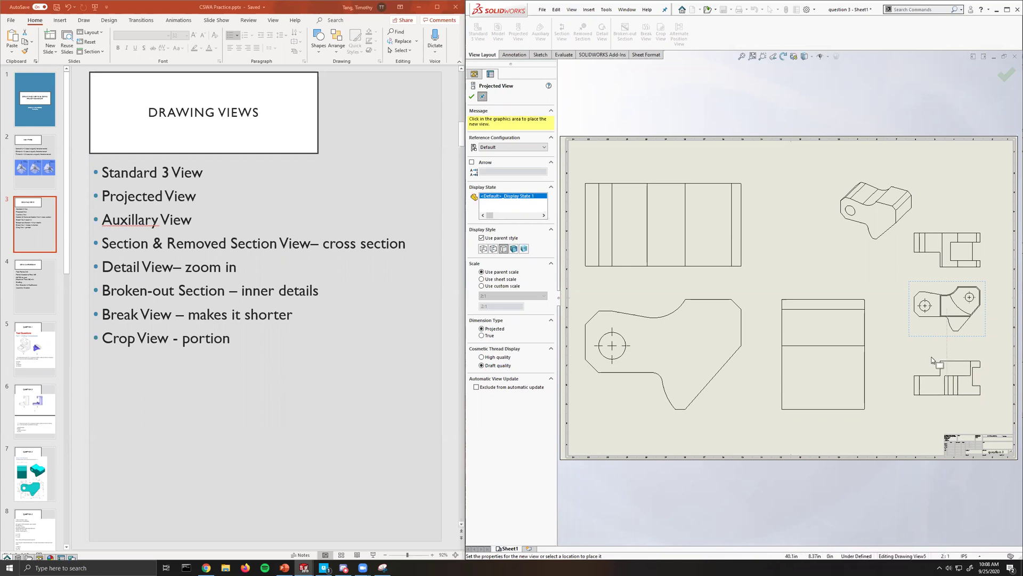
click(954, 380)
click(471, 97)
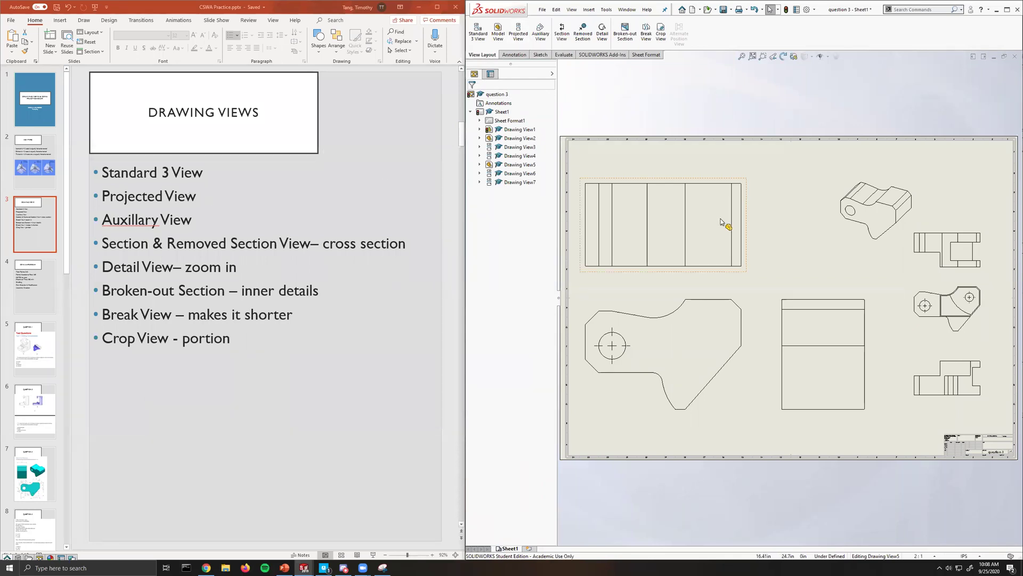
Move the upper projected view of question 3c slightly closer to its front view.
click(715, 179)
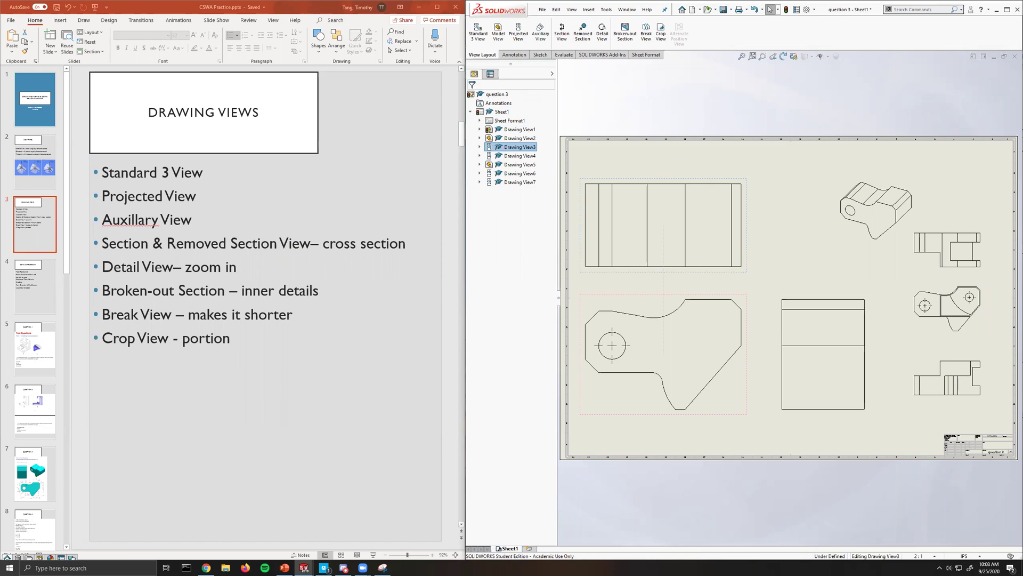
click(778, 193)
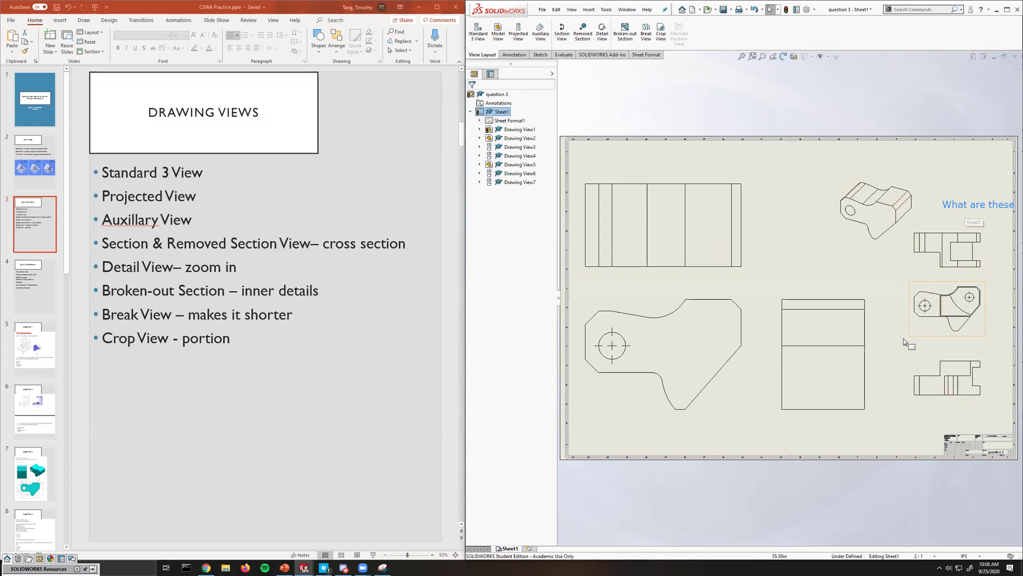
drag(933, 228, 934, 235)
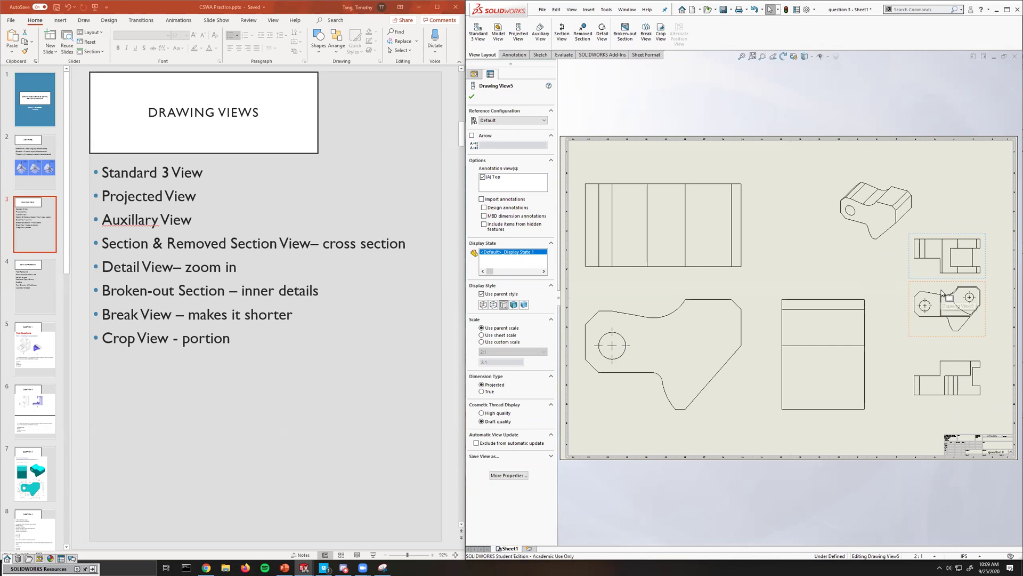
click(707, 310)
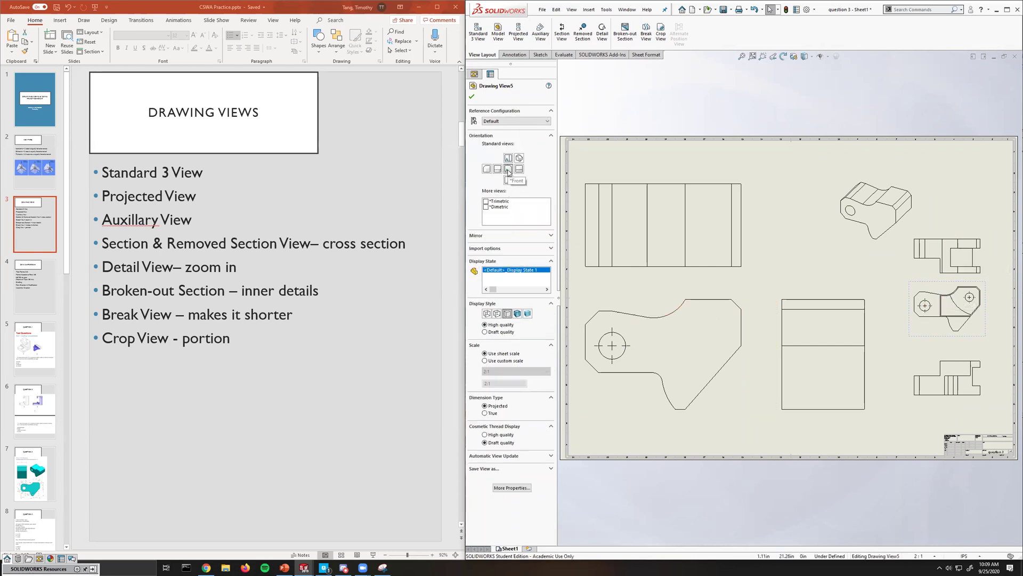
Move the lower projected view of question 3c upward until its boundary slightly overlaps the front view's boundary.
click(944, 358)
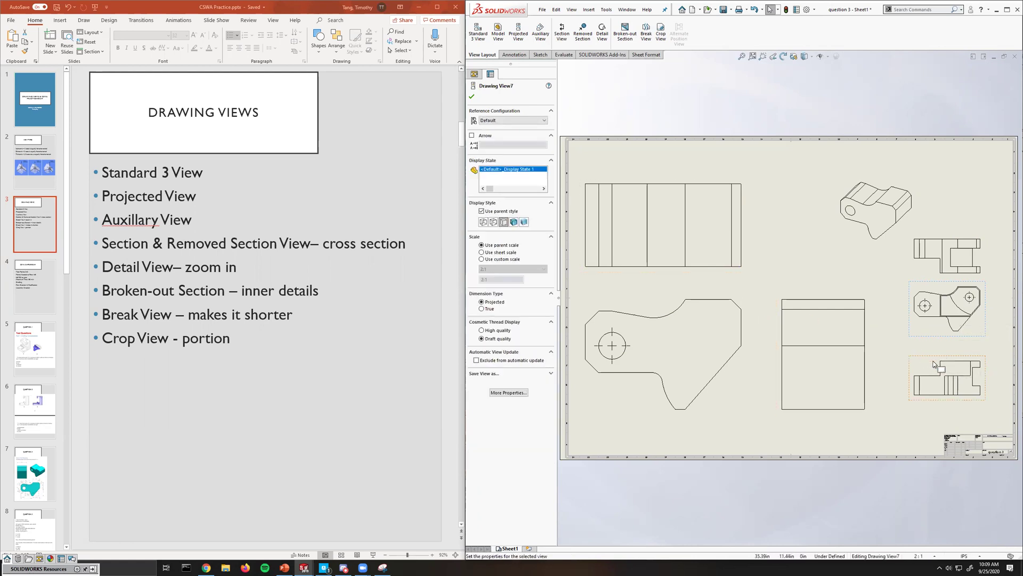
click(930, 366)
click(959, 368)
drag(939, 355, 941, 356)
scroll(757, 276, up, 3)
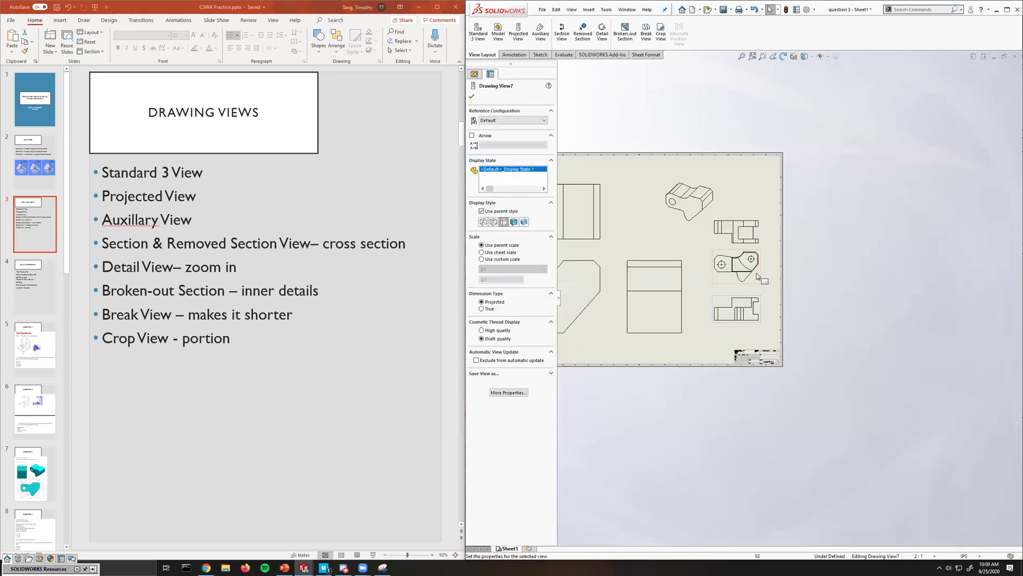
scroll(756, 275, down, 8)
scroll(762, 279, up, 4)
scroll(766, 283, down, 2)
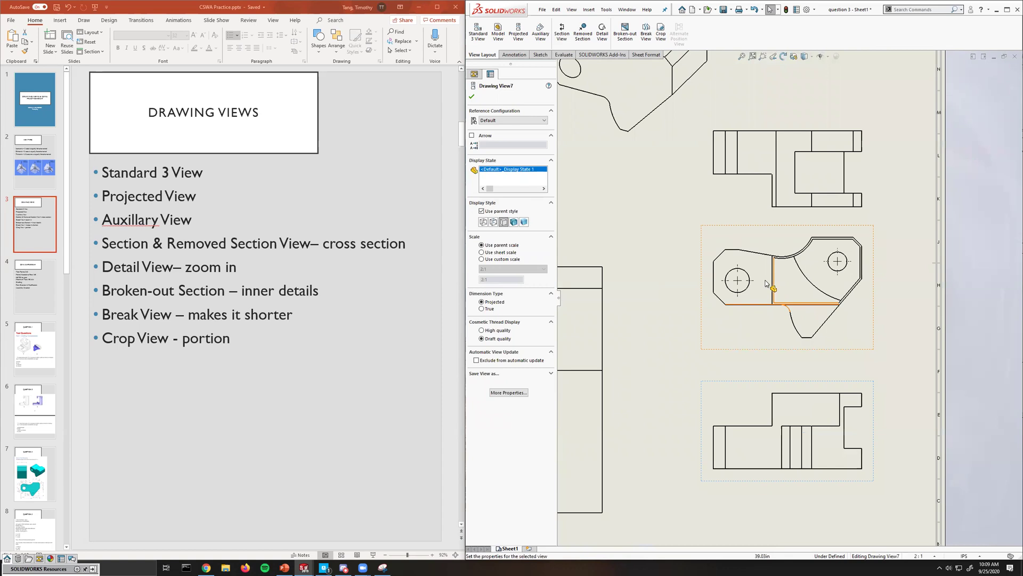
scroll(766, 283, down, 2)
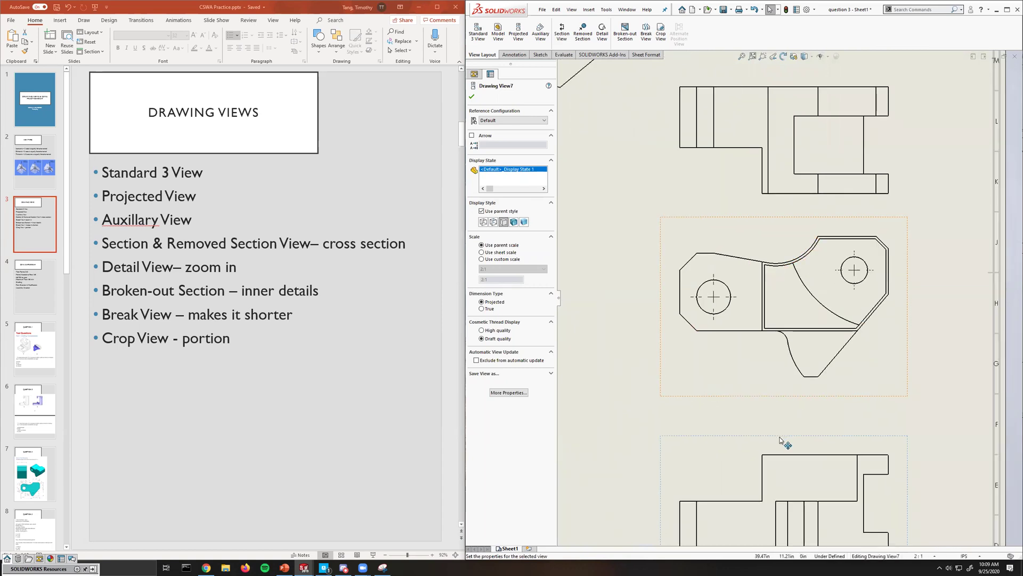
mouse_move(781, 438)
mouse_down()
mouse_move(719, 413)
mouse_move(783, 421)
mouse_up()
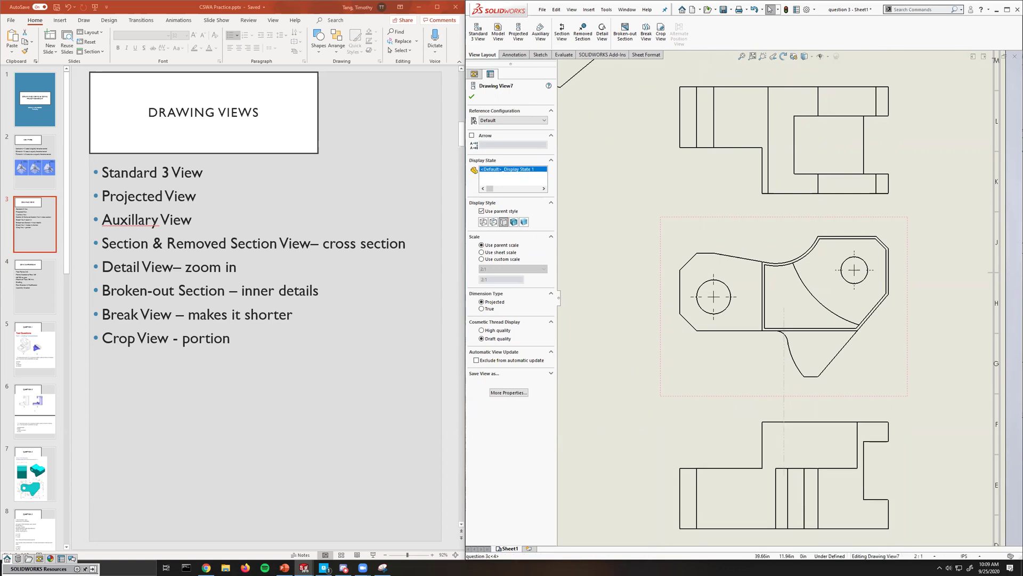
scroll(791, 398, down, 2)
scroll(785, 388, down, 2)
drag(785, 369, 786, 338)
scroll(800, 352, up, 4)
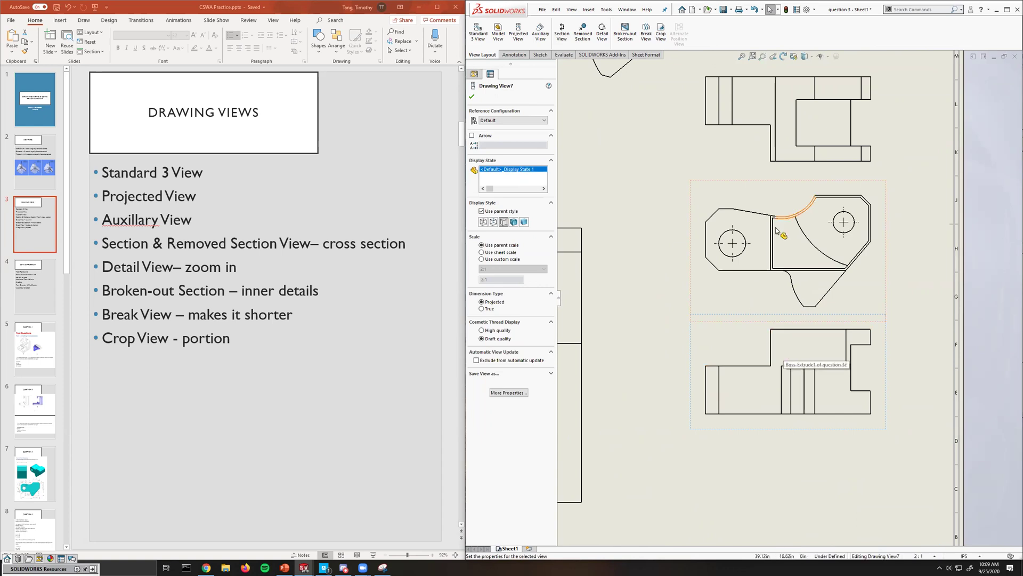
click(749, 322)
key(Escape)
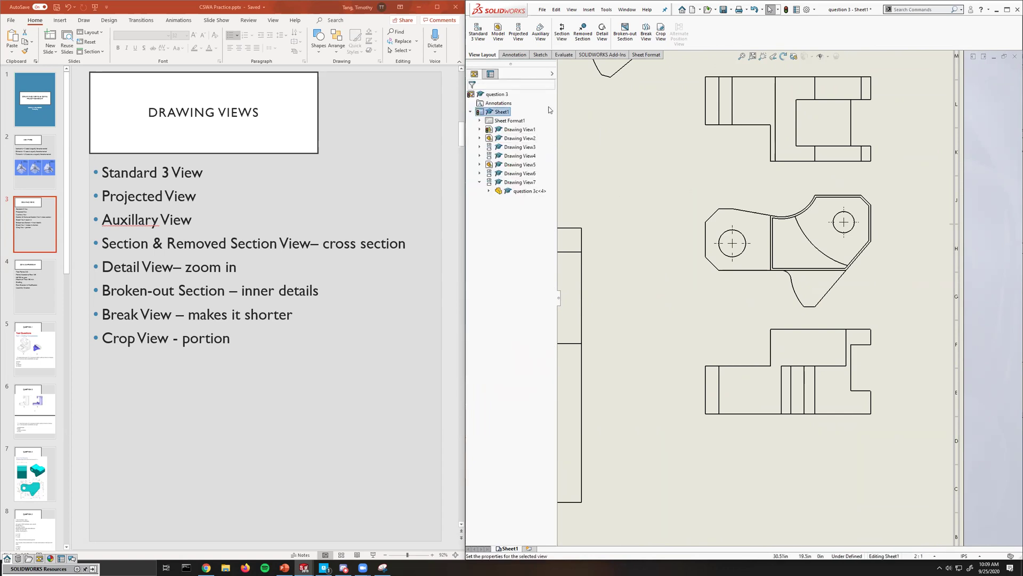
click(517, 44)
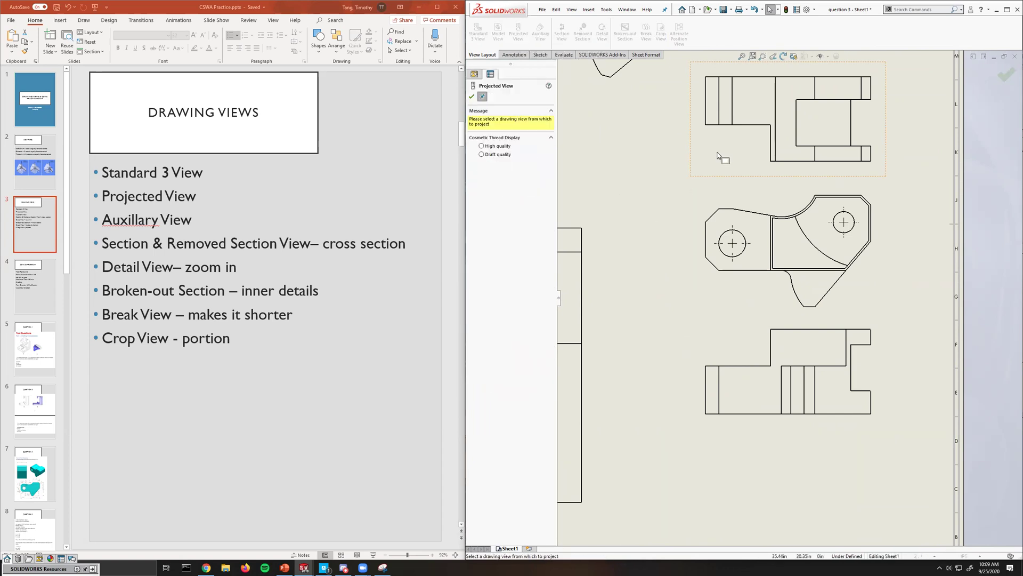
click(773, 207)
scroll(943, 289, up, 3)
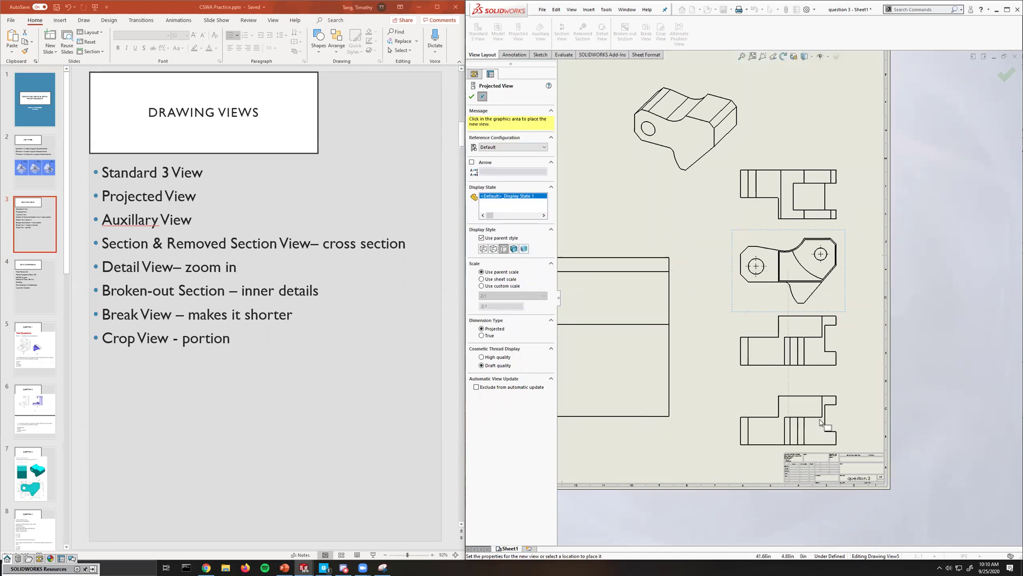
click(659, 322)
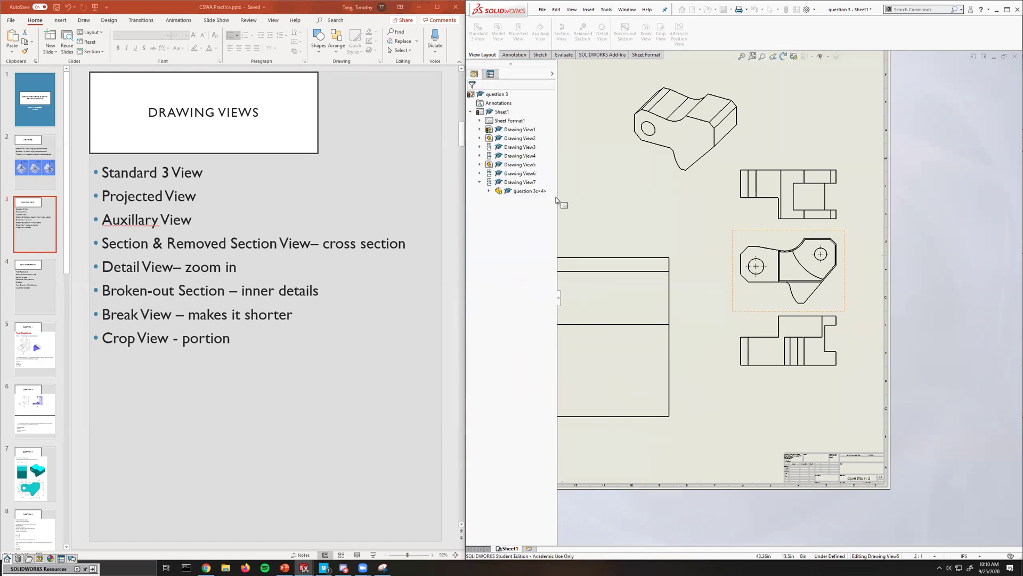
Try an auxiliary view unfolded from the short angled edge at the upper-right corner of question 3's large front view.
scroll(695, 253, up, 4)
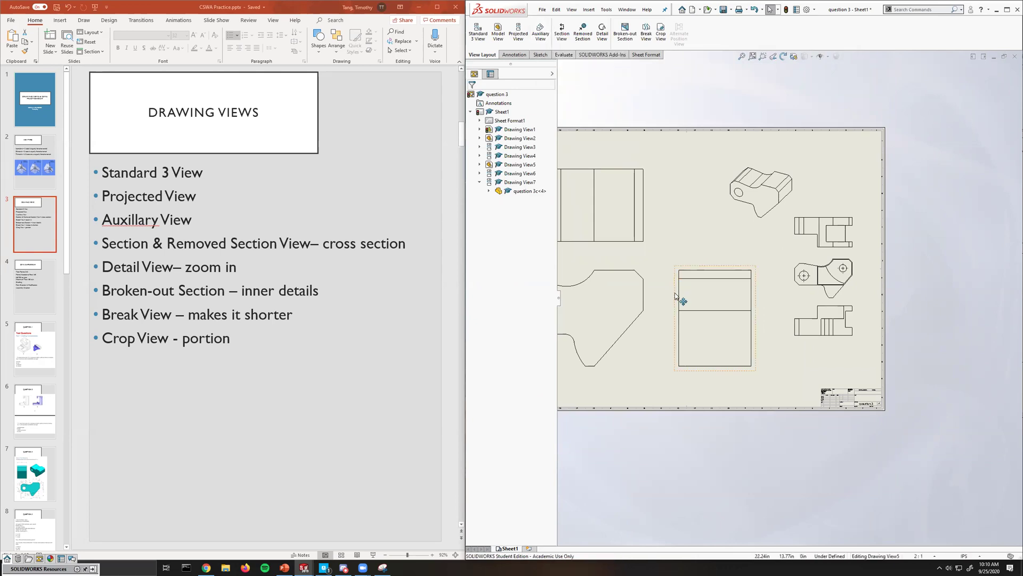
scroll(640, 288, up, 1)
scroll(672, 296, down, 1)
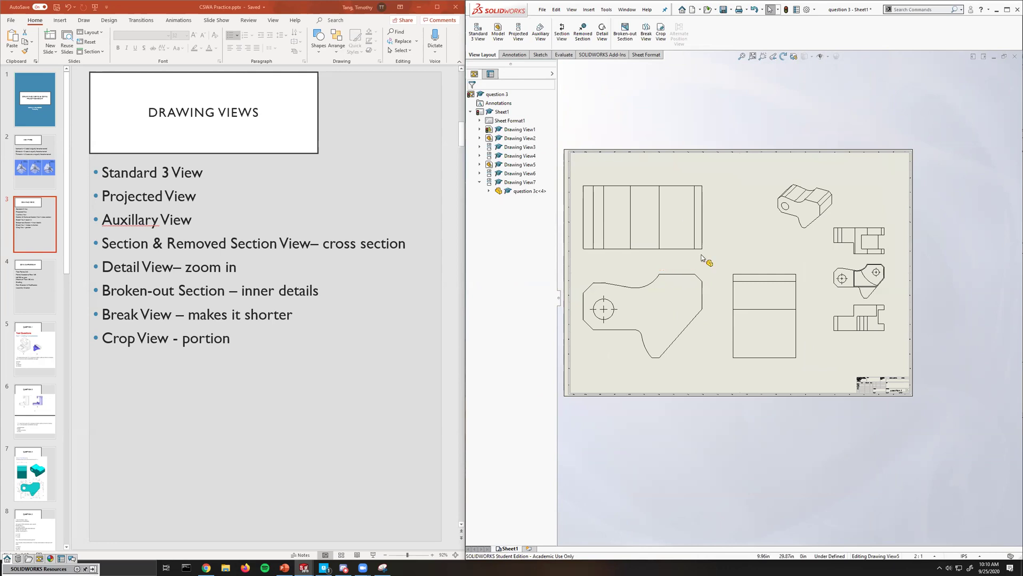
key(f)
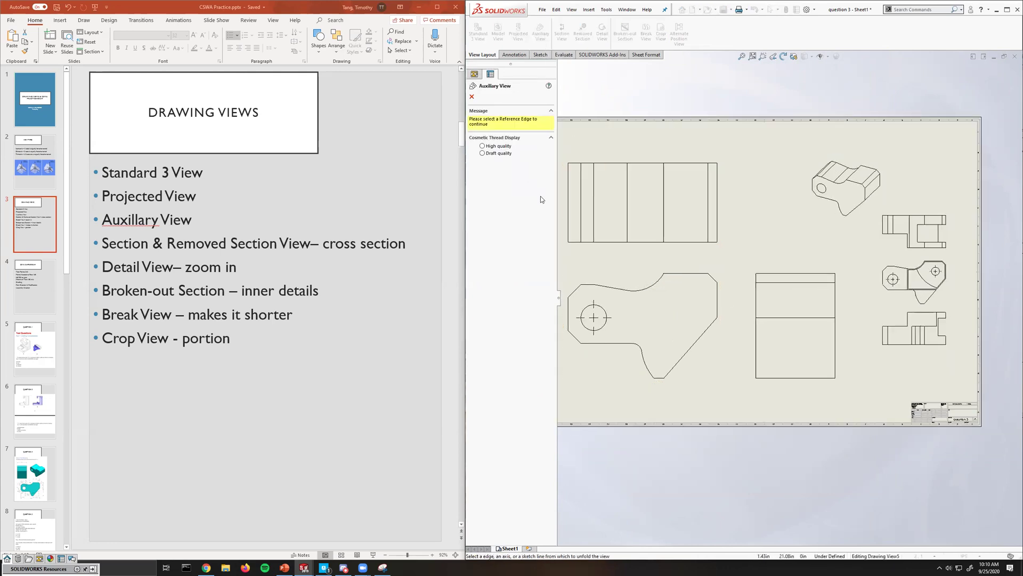
scroll(685, 290, down, 2)
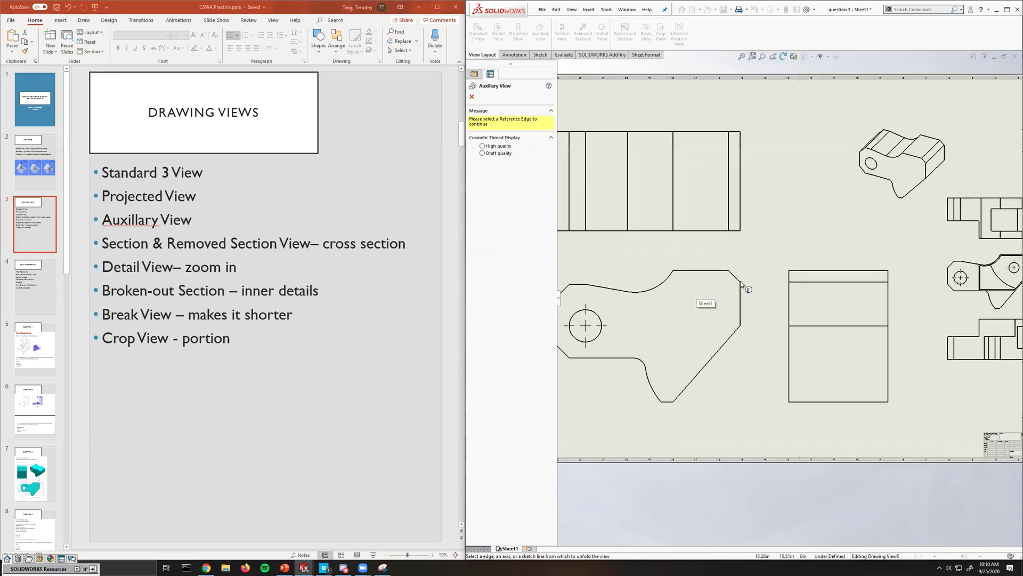
scroll(741, 282, down, 2)
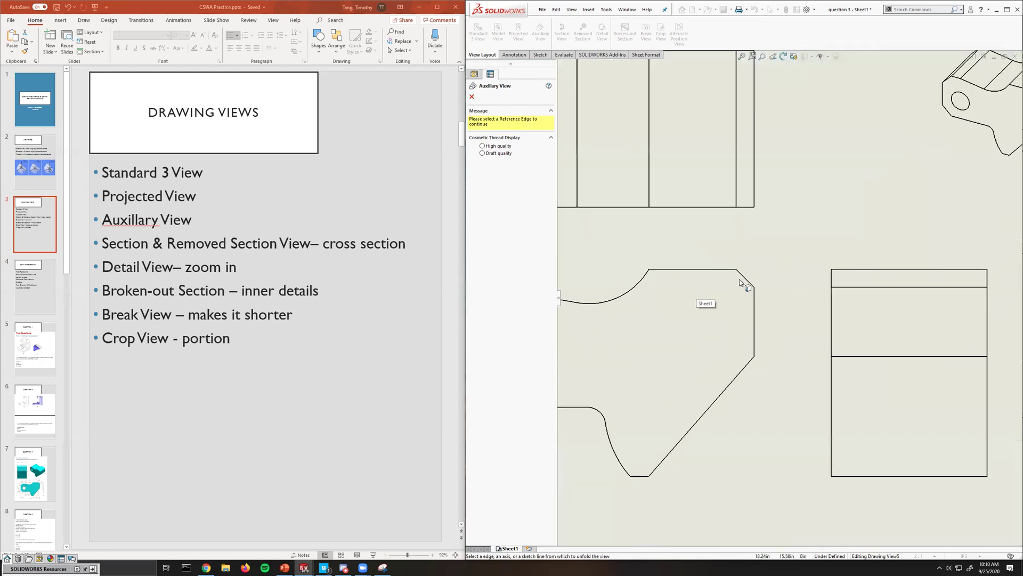
click(749, 283)
scroll(752, 226, up, 5)
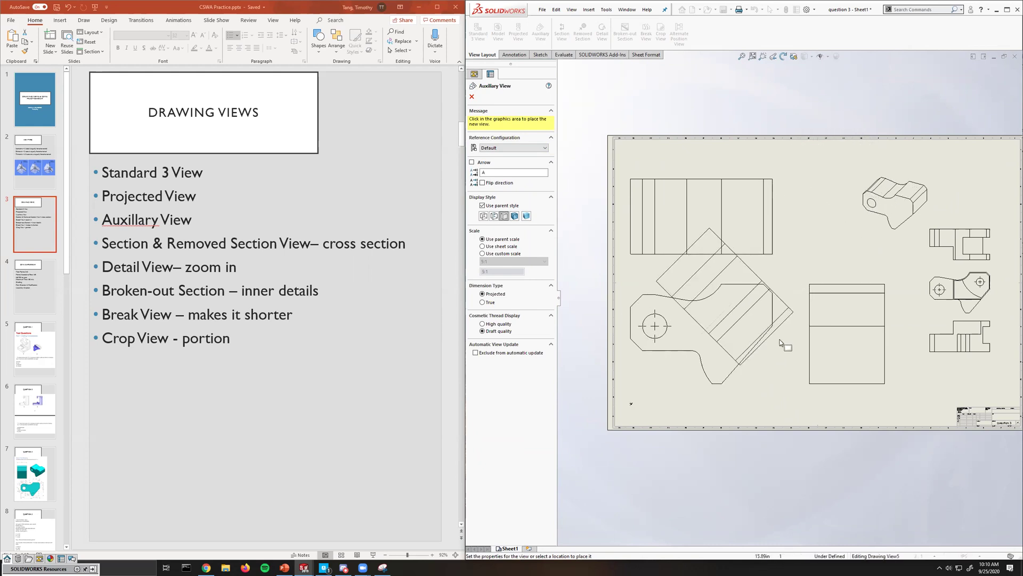
key(Escape)
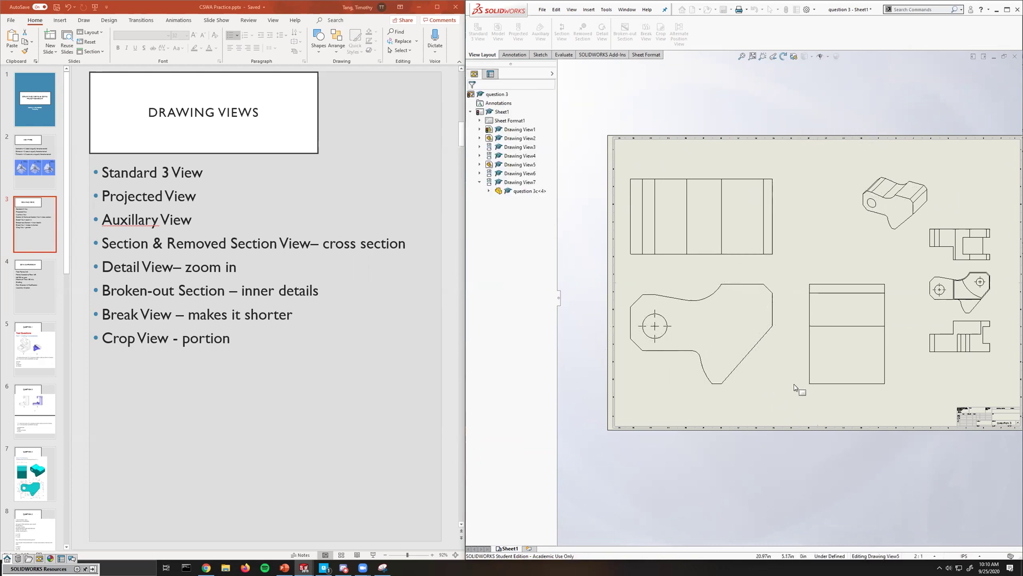
key(f)
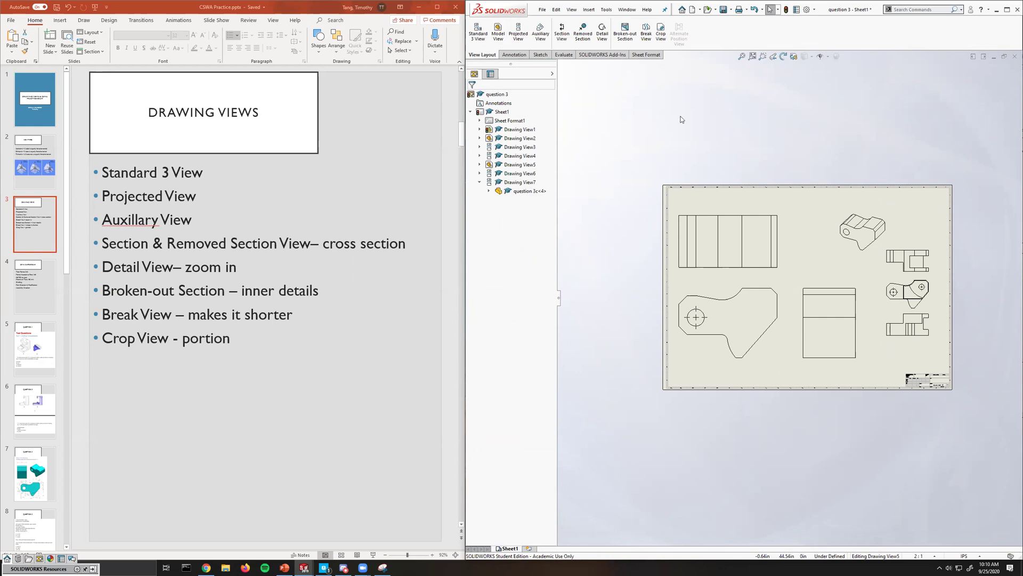
scroll(798, 279, up, 2)
scroll(799, 277, down, 1)
scroll(800, 277, up, 3)
scroll(808, 283, down, 2)
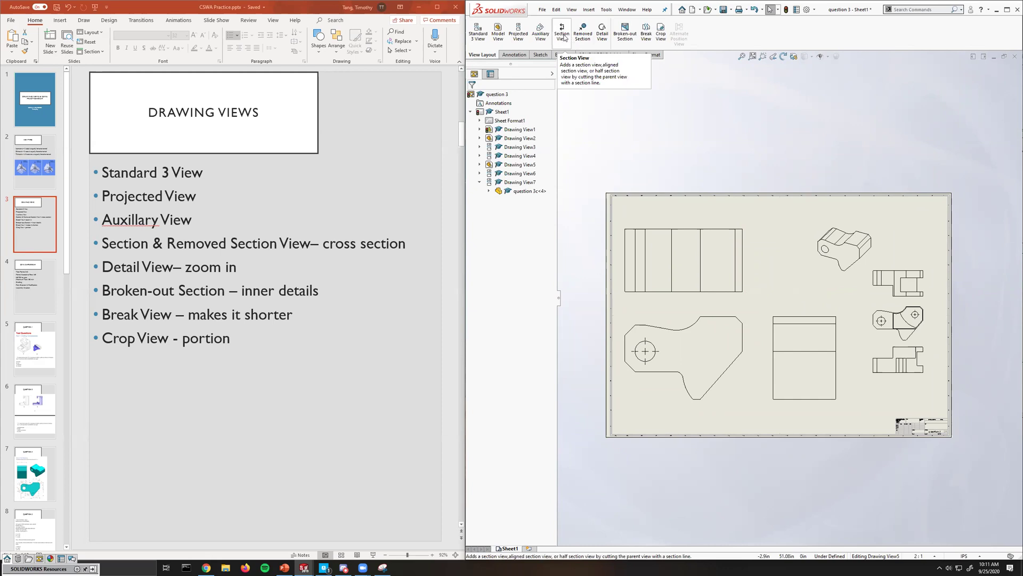
Start a section view on question 3's large front view with a vertical cutting line through its right-hand portion.
click(563, 34)
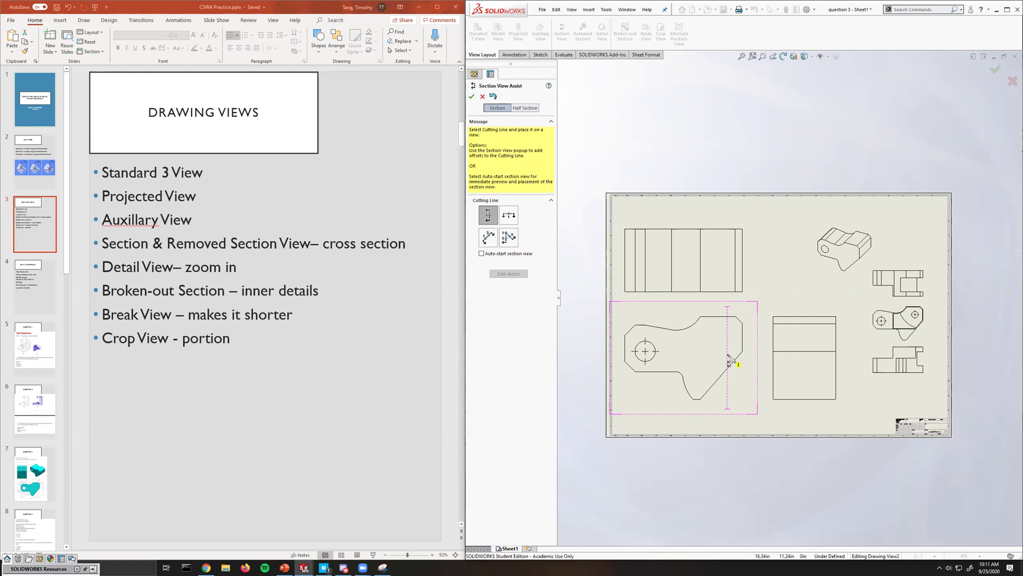
scroll(730, 362, down, 2)
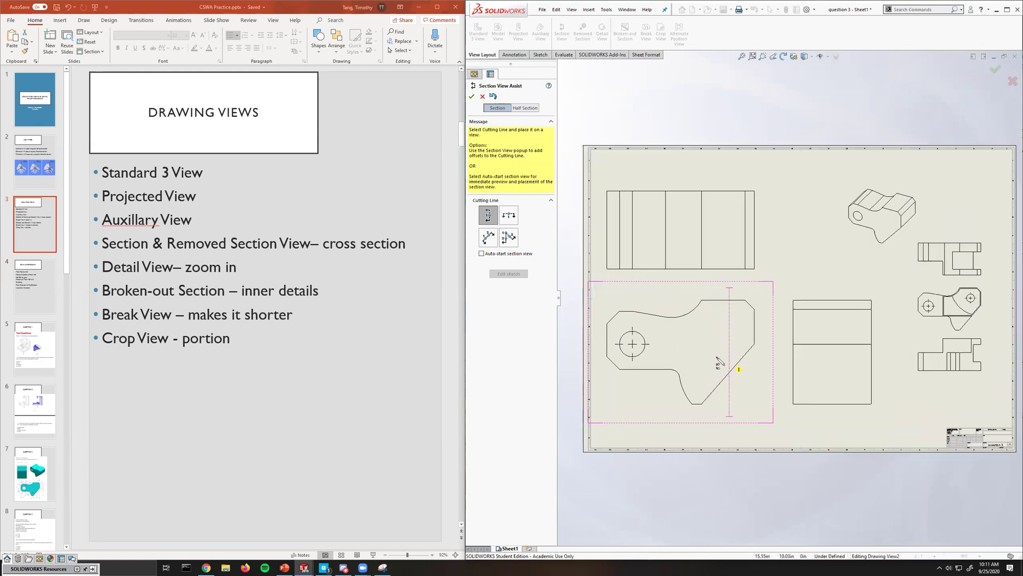
scroll(725, 358, down, 1)
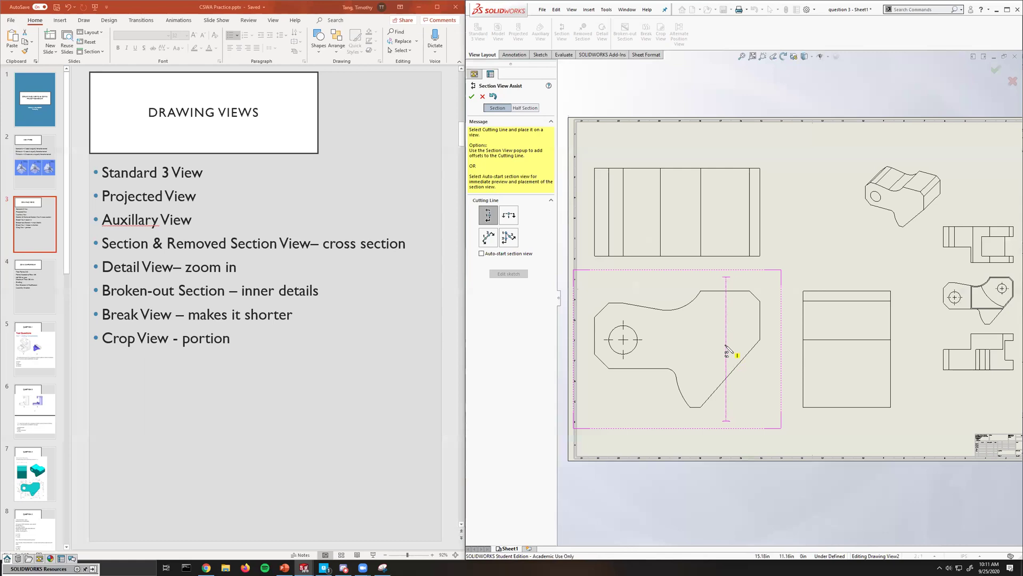
click(726, 358)
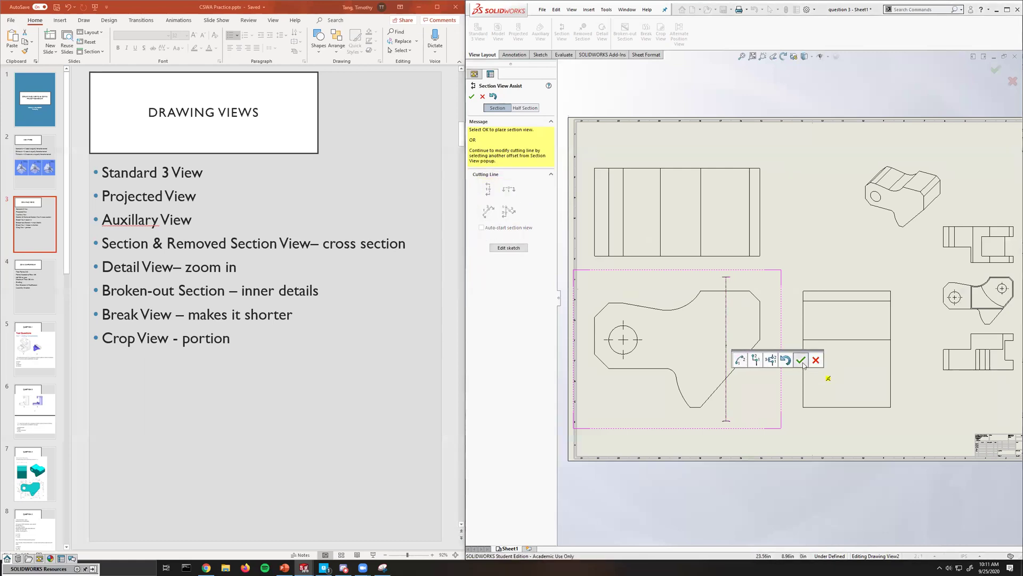
click(801, 361)
Place the section view level with the front view, overlapping the sheet's right edge beyond the question 3c views.
scroll(883, 374, up, 3)
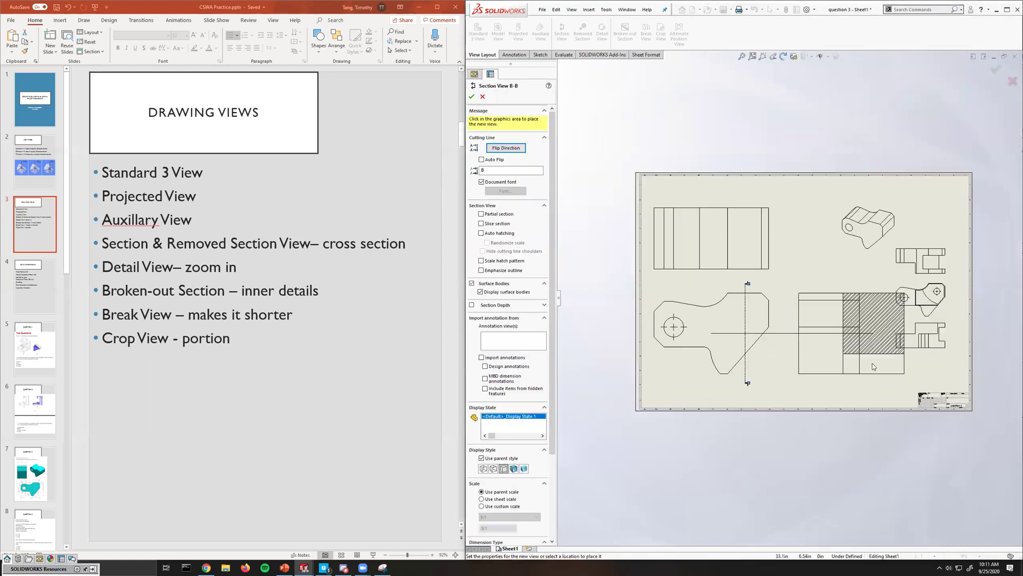
scroll(787, 323, down, 2)
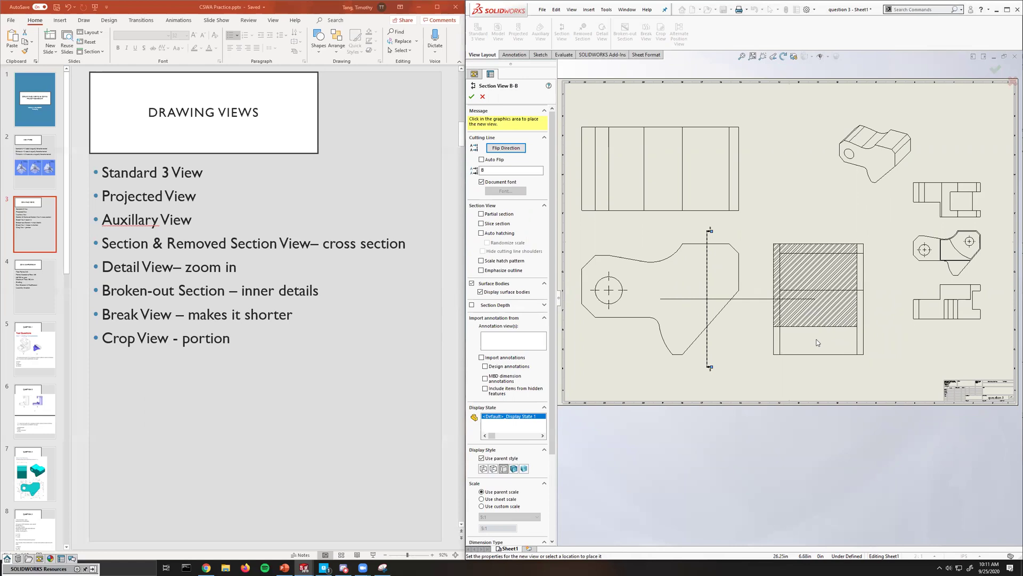
scroll(953, 343, up, 2)
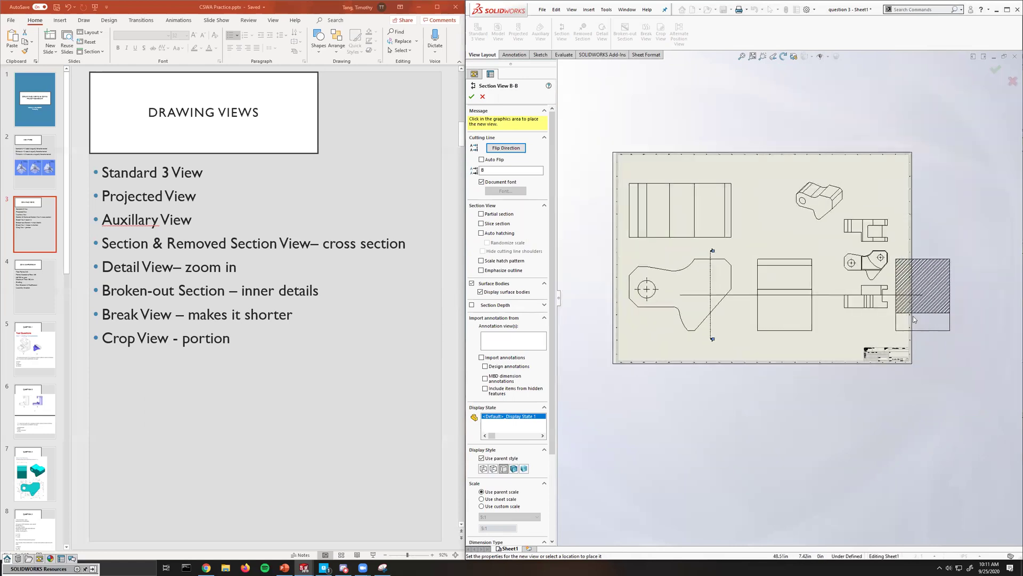
scroll(913, 316, down, 2)
click(894, 317)
scroll(889, 268, down, 1)
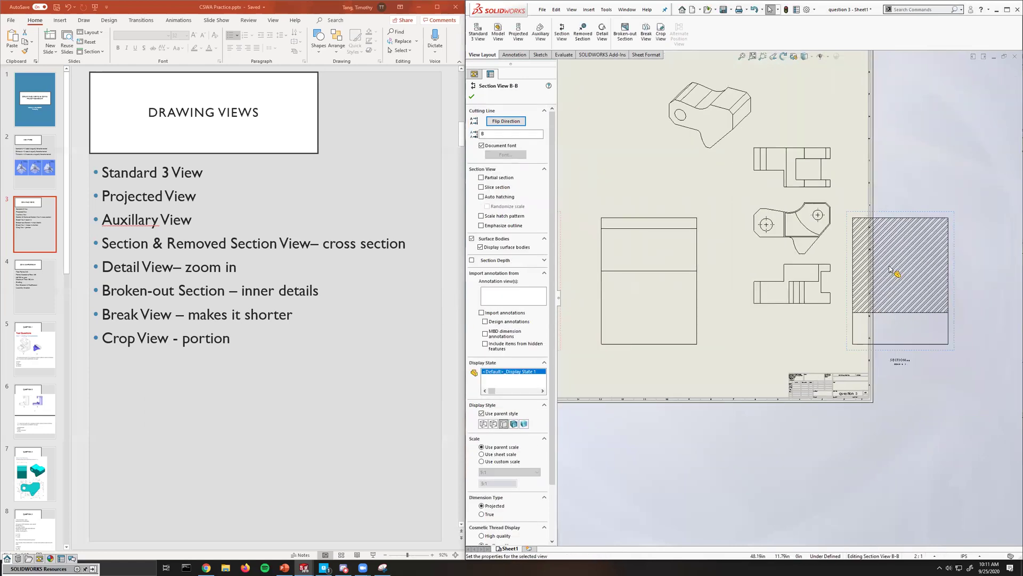
scroll(844, 243, down, 1)
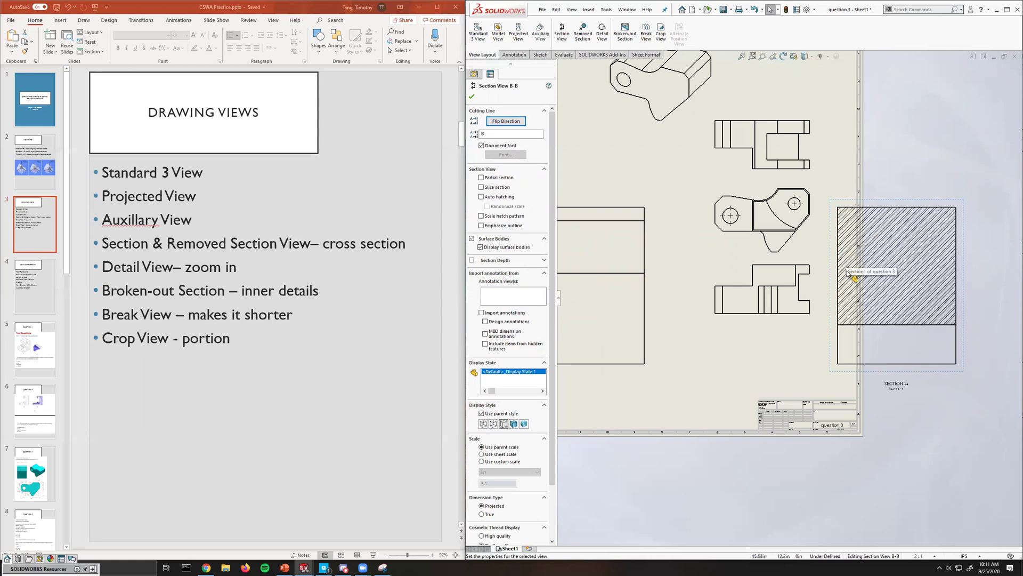
scroll(851, 274, up, 3)
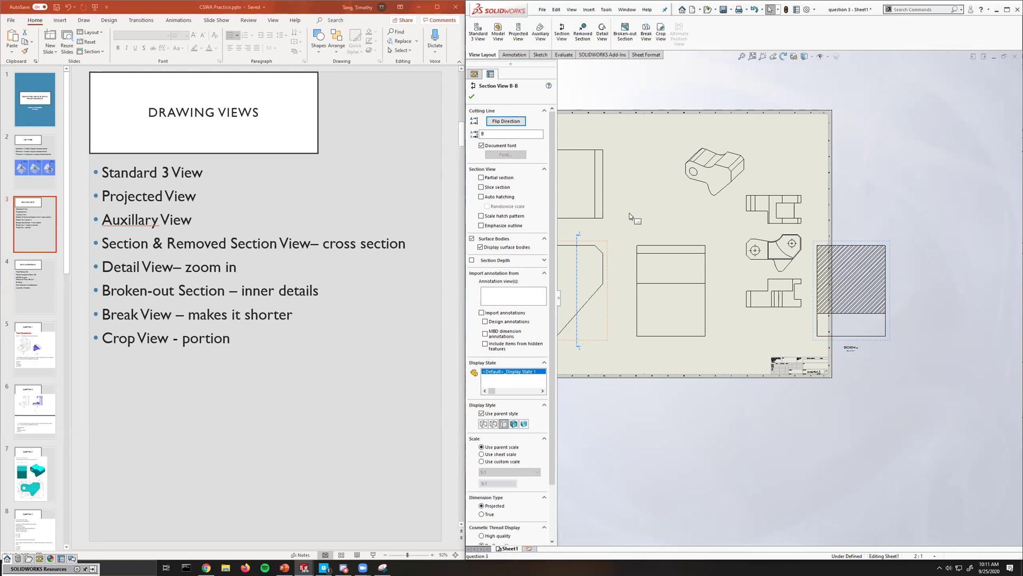
click(612, 248)
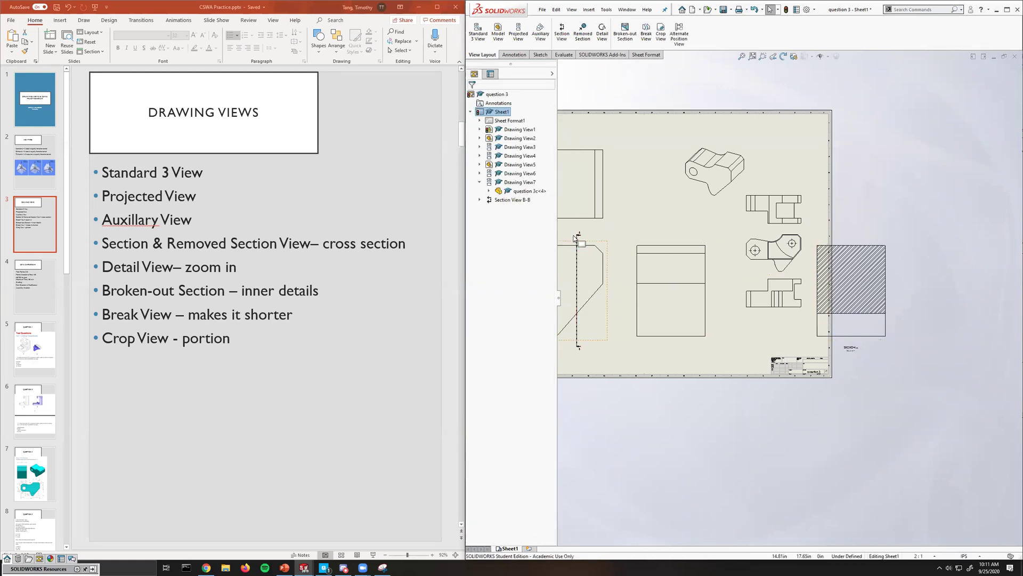
Examine the section cutting line on the front view, then the hatched section view and its name and scale label.
scroll(610, 277, down, 5)
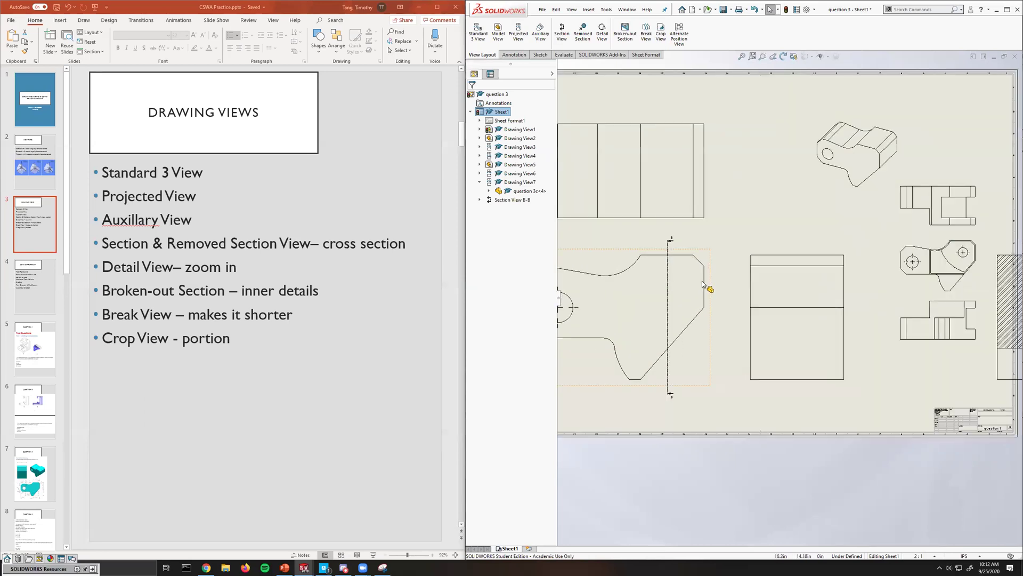
scroll(690, 350, down, 1)
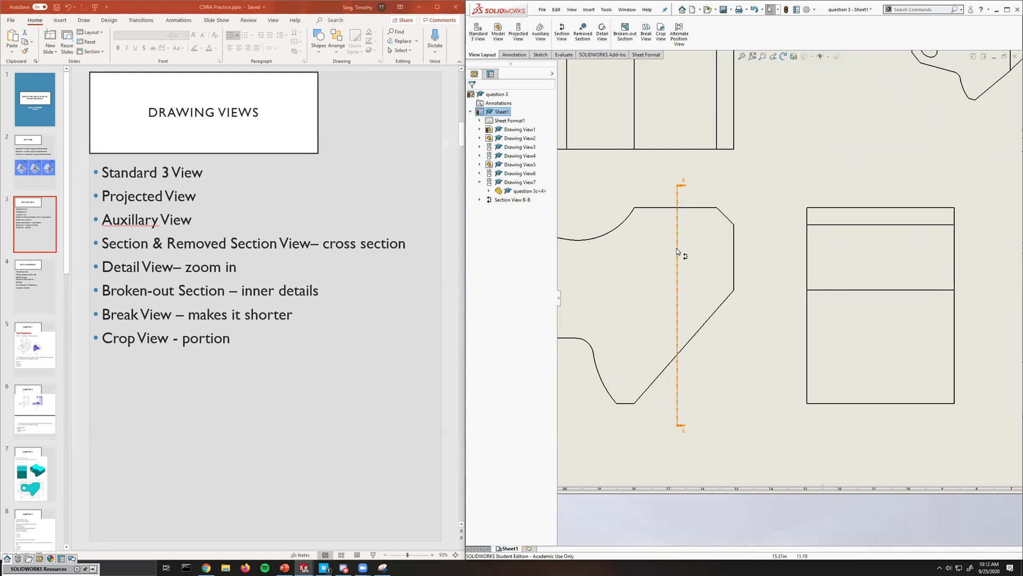
scroll(833, 361, up, 5)
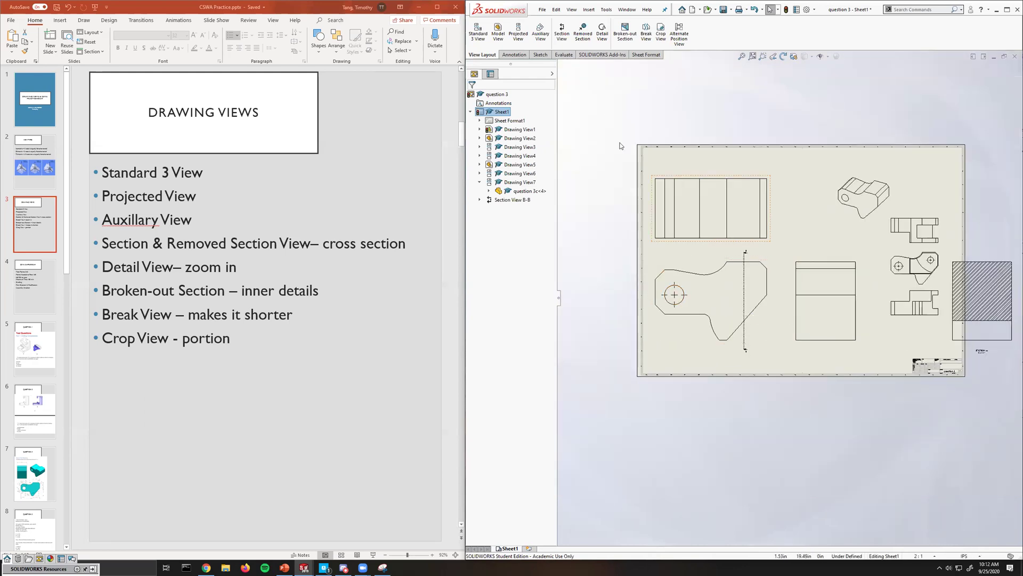
scroll(914, 338, down, 8)
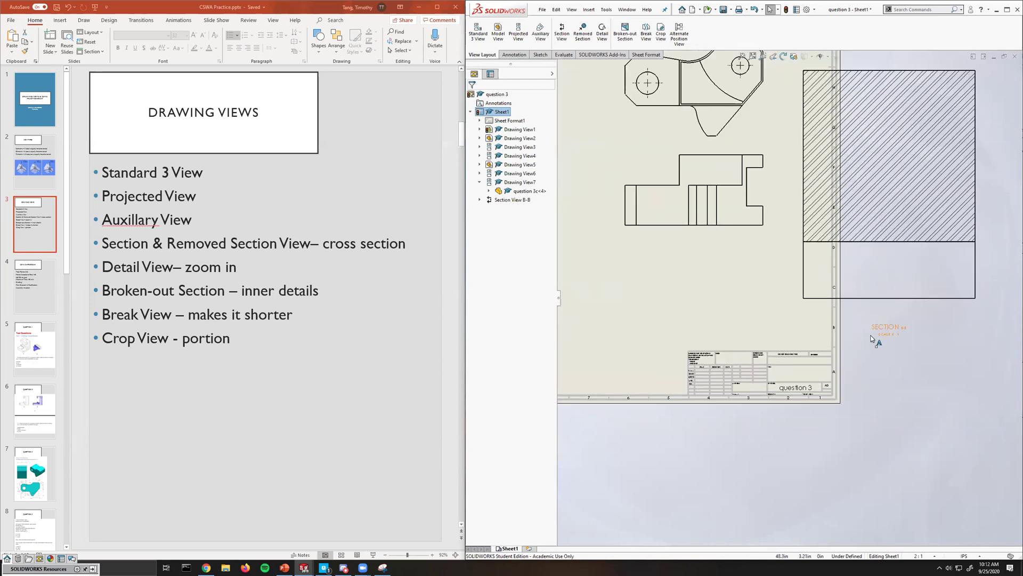
scroll(886, 321, down, 1)
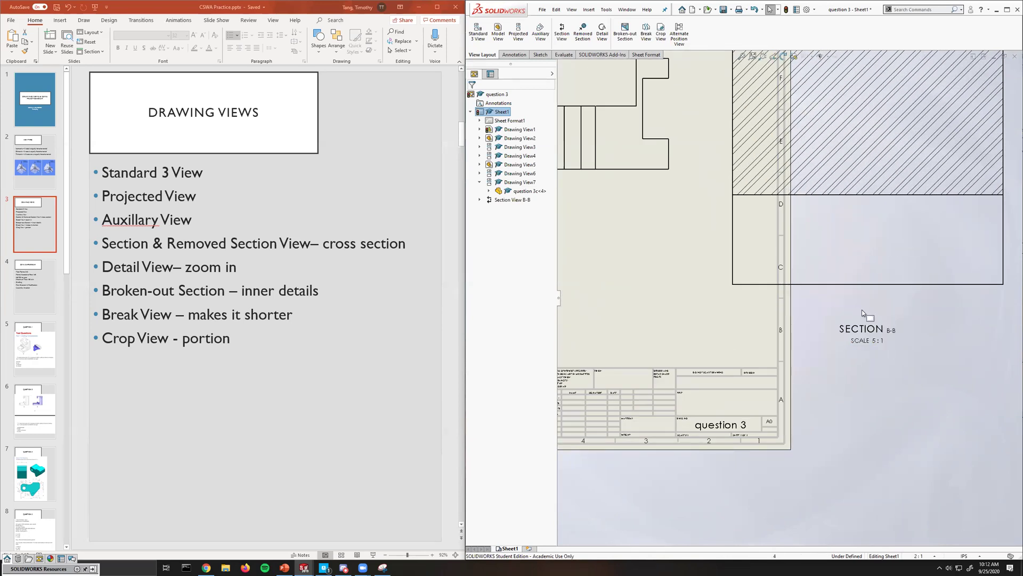
scroll(862, 310, up, 5)
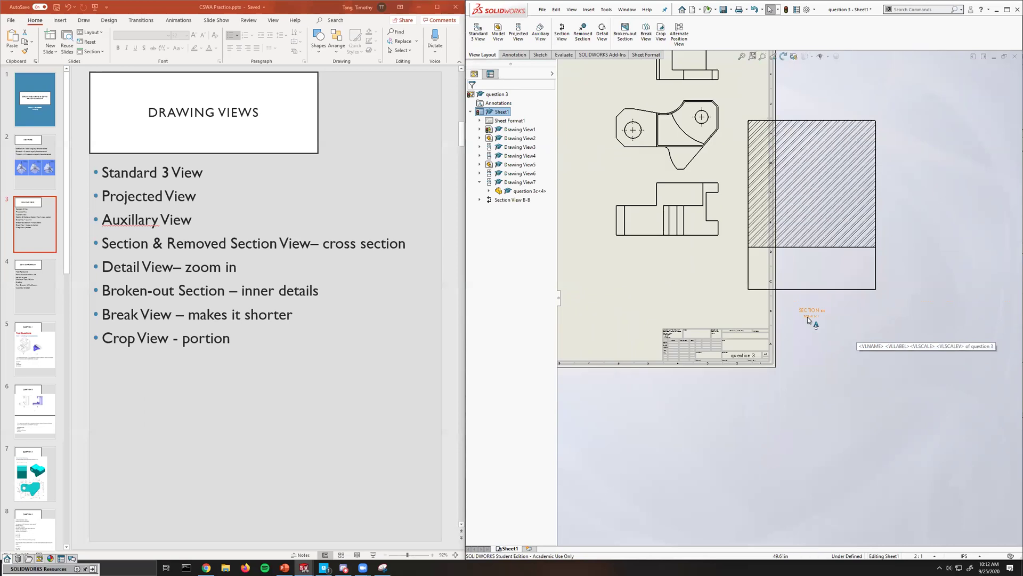
scroll(746, 308, up, 2)
scroll(624, 275, down, 6)
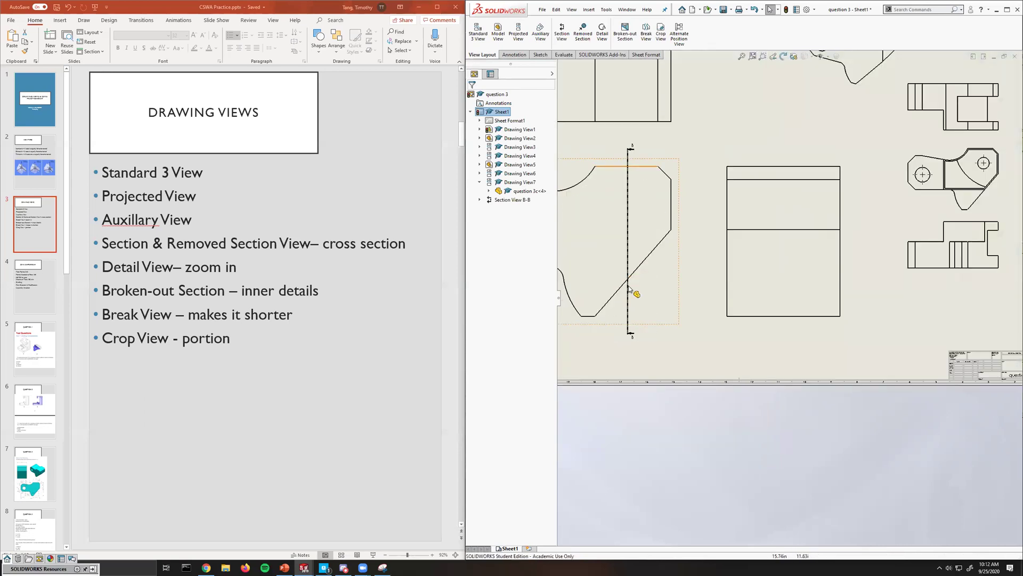
scroll(641, 206, up, 2)
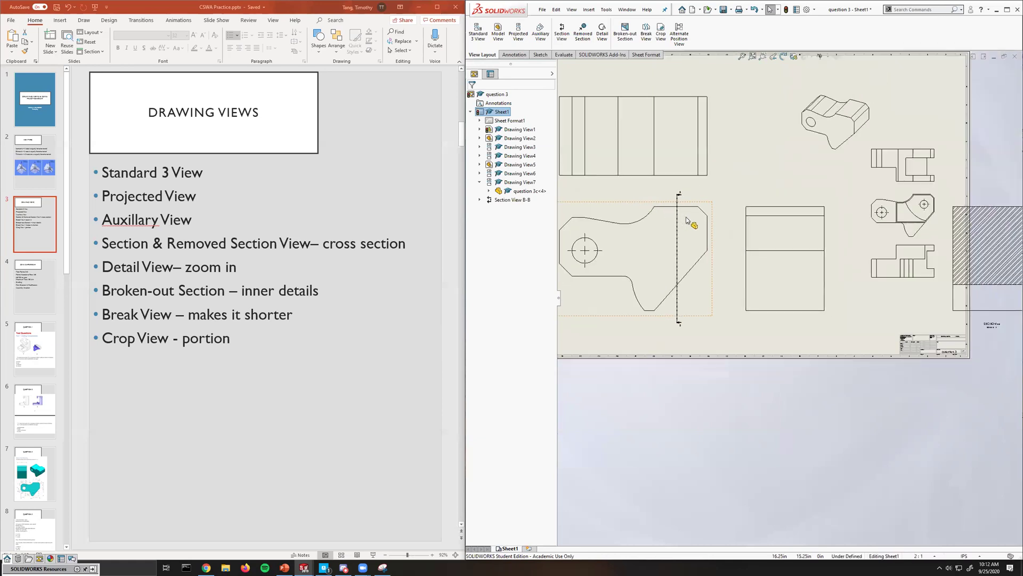
Start a removed section on the front view using the upper horizontal edge and the short bottom edge as opposed edges.
click(583, 34)
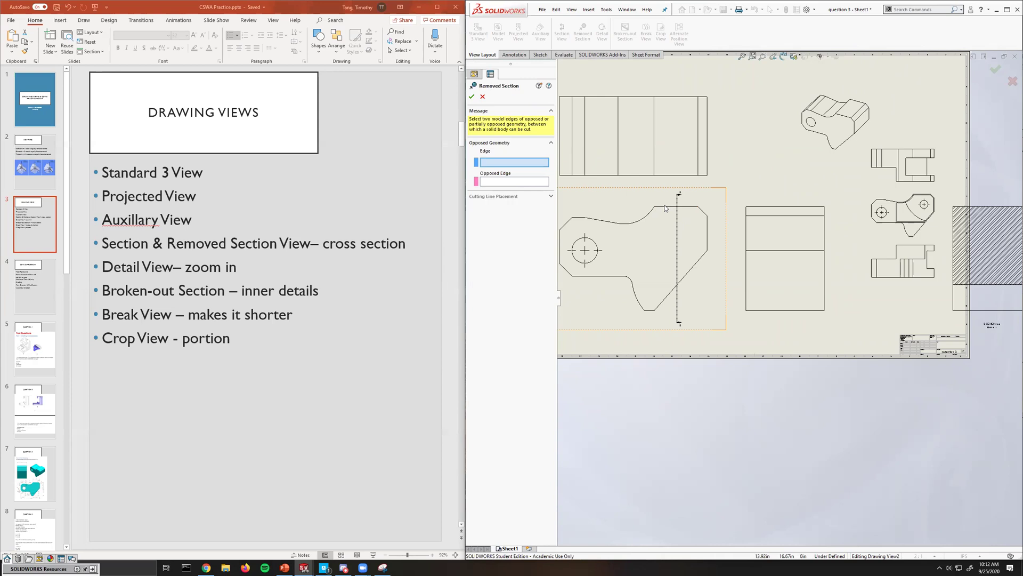
click(694, 207)
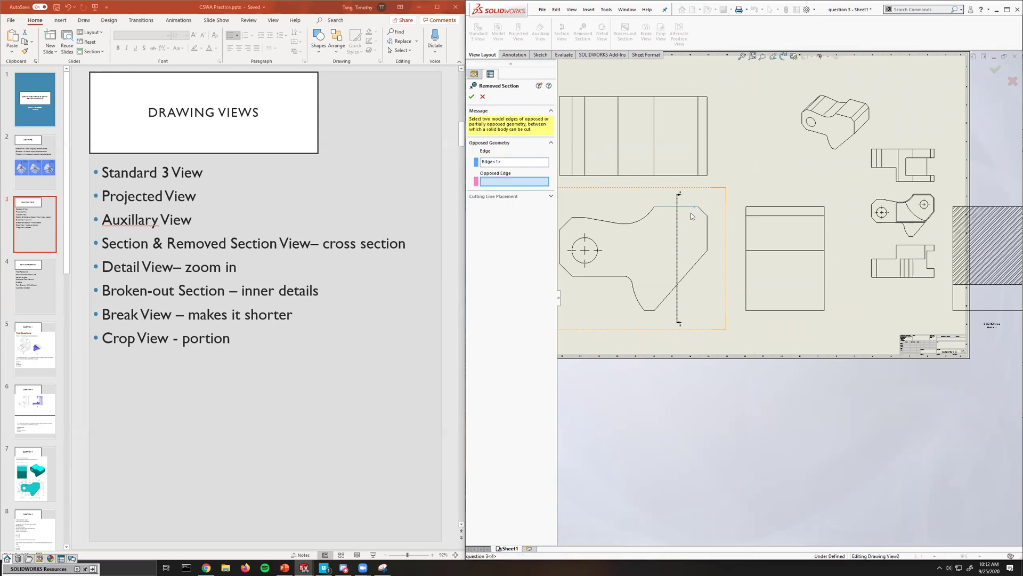
scroll(692, 224, down, 2)
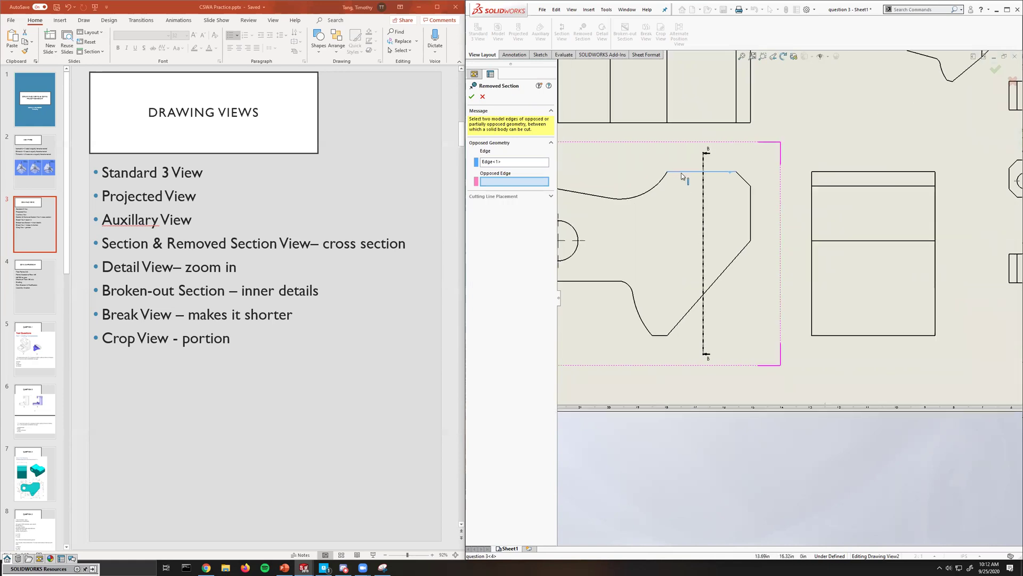
click(664, 338)
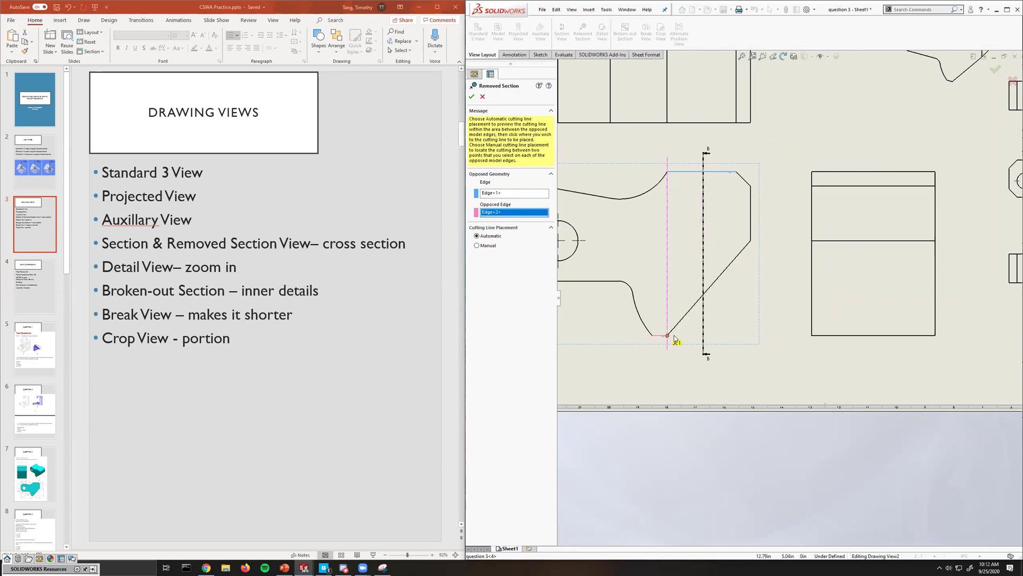
Manually set a slanted cutting line for the removed section from the upper edge's right end to the bottom edge's left end.
click(477, 245)
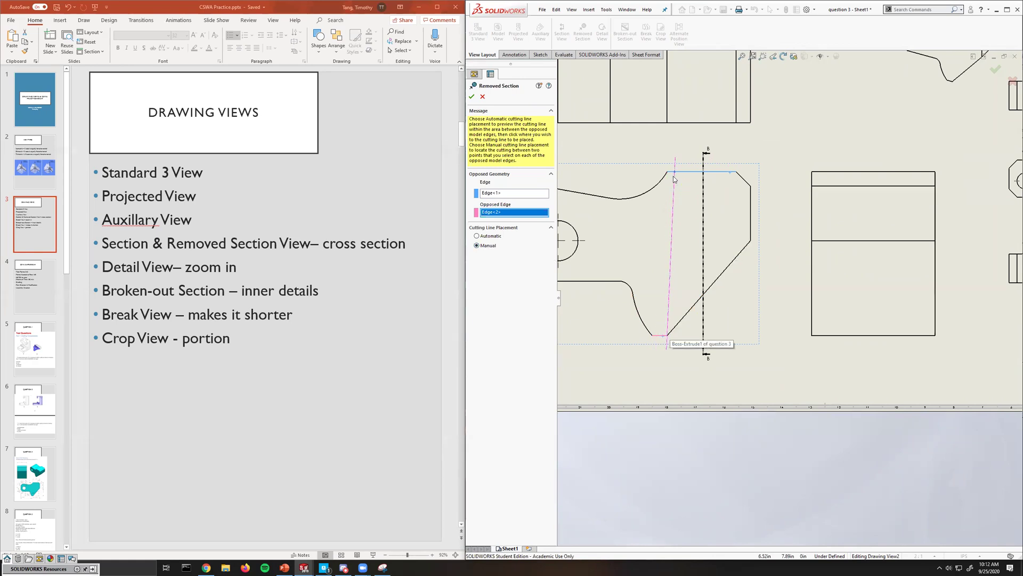
click(737, 174)
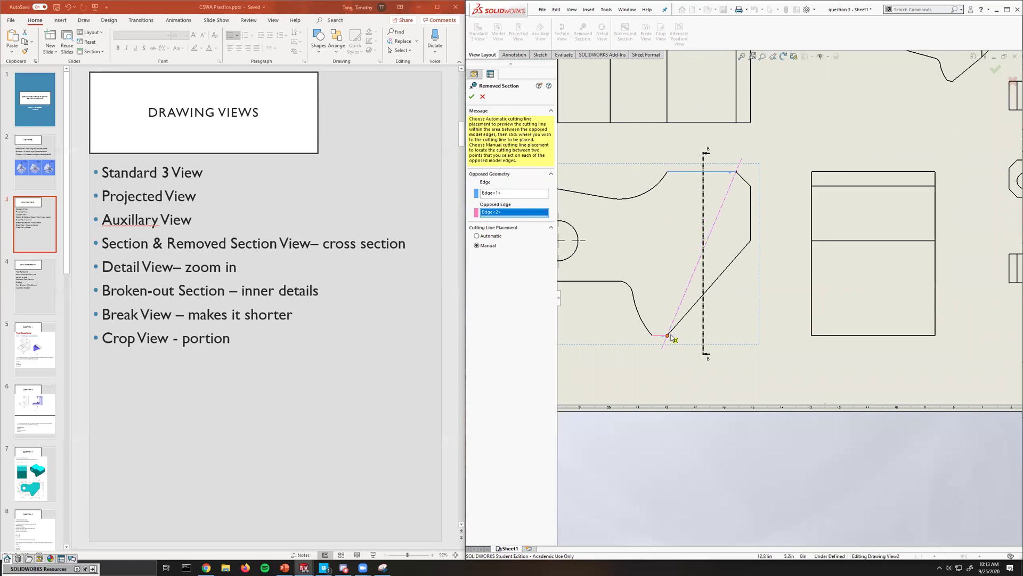
click(654, 339)
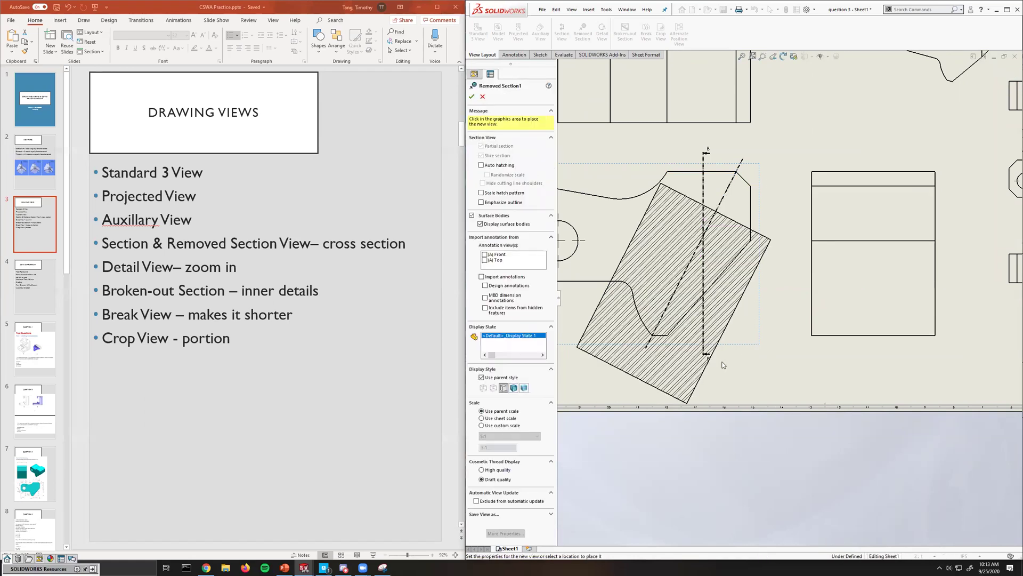
Place the removed section along its slanted cutting line, overlapping the sheet's upper border beside the isometric view, and accept it.
scroll(746, 523, up, 5)
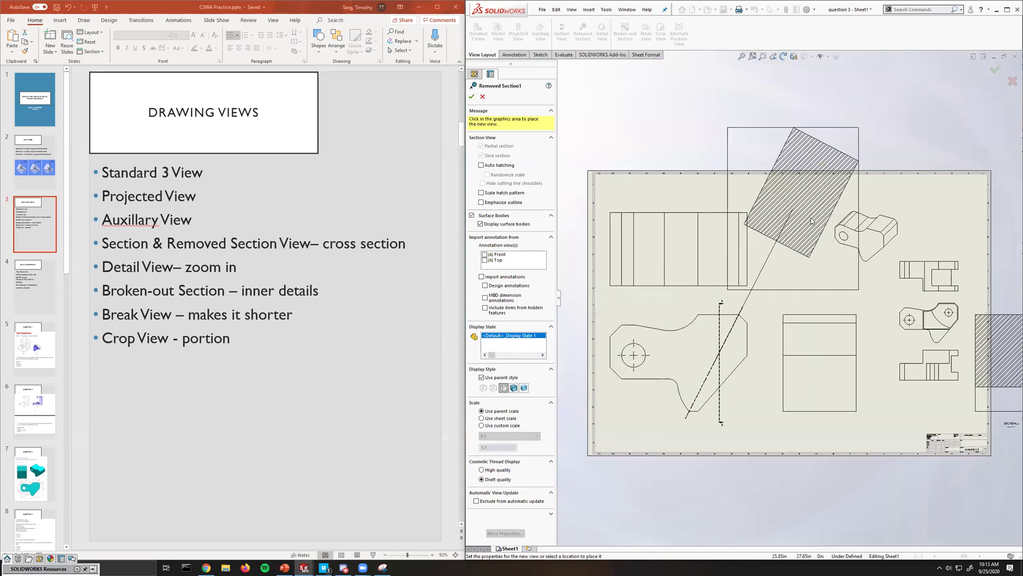
scroll(817, 202, down, 1)
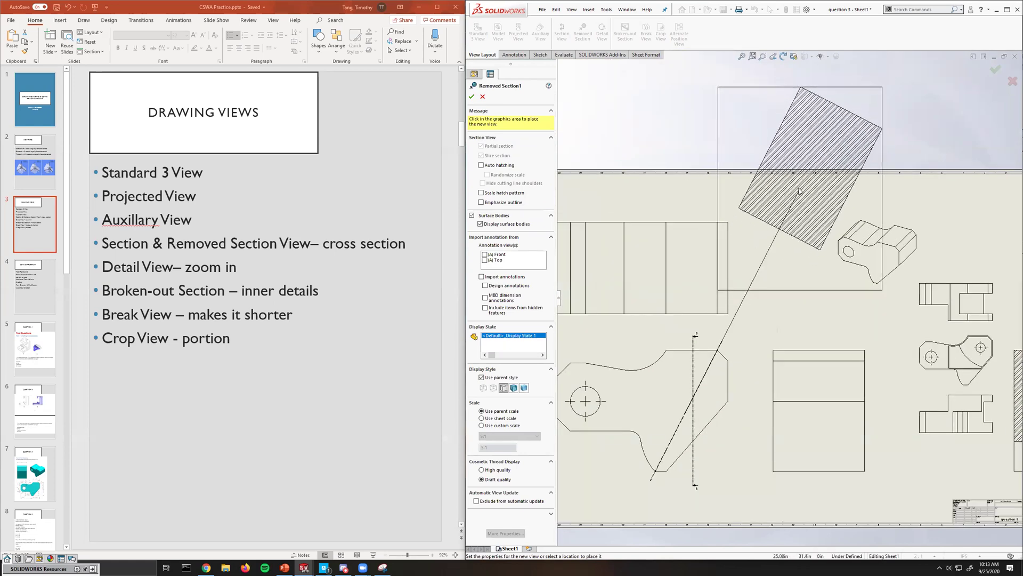
click(799, 191)
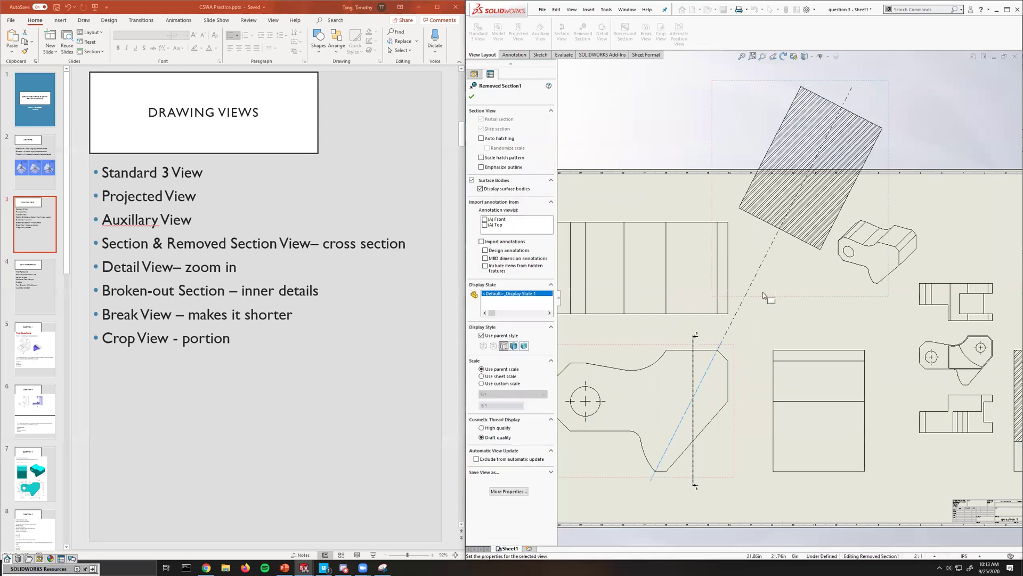
click(472, 97)
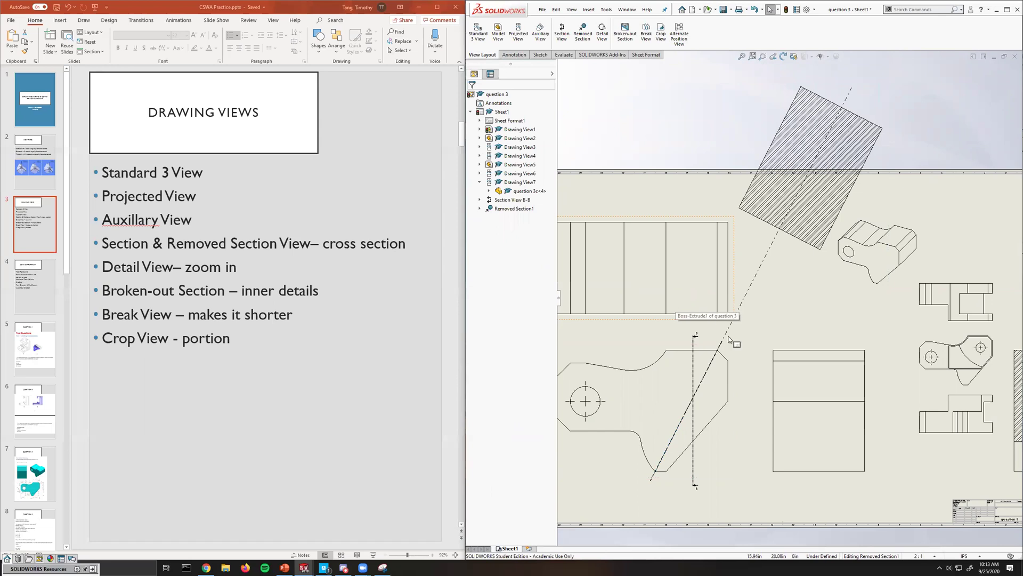
Start a detail view and sketch a circle of about 0.76 in radius centred on the side view's upper right corner.
scroll(783, 304, up, 3)
scroll(762, 384, down, 2)
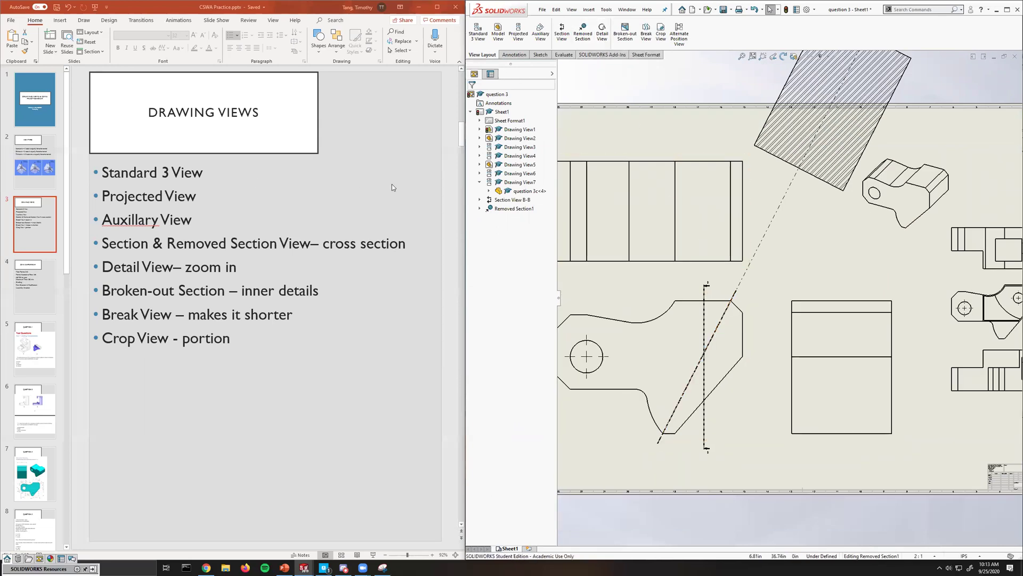
click(603, 33)
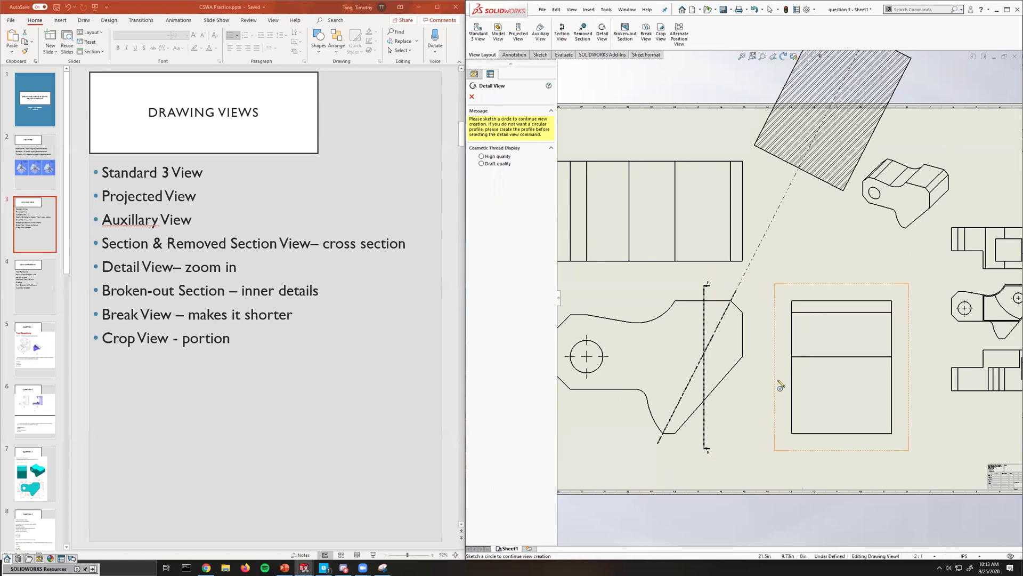
scroll(911, 322, down, 2)
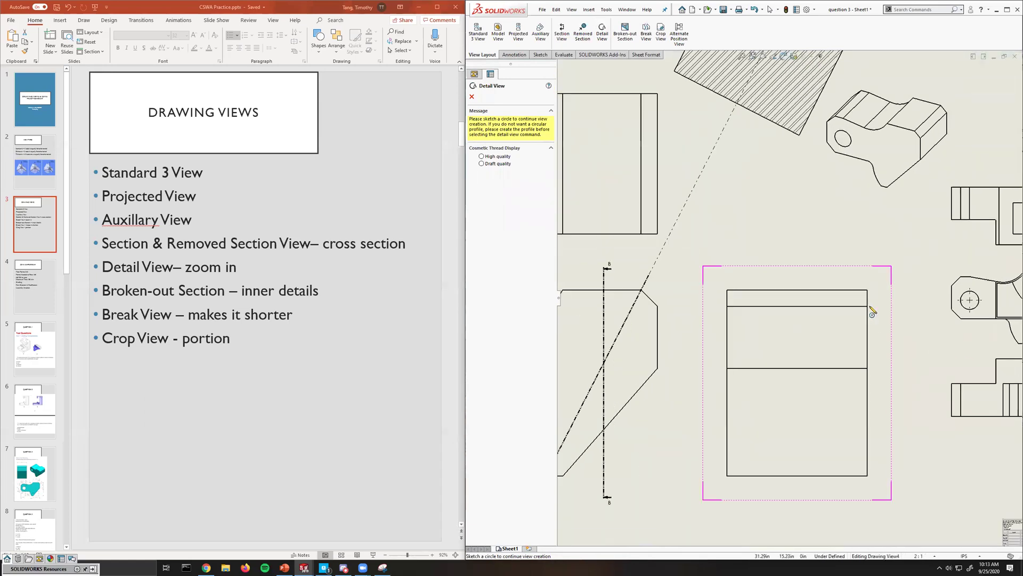
scroll(863, 315, up, 1)
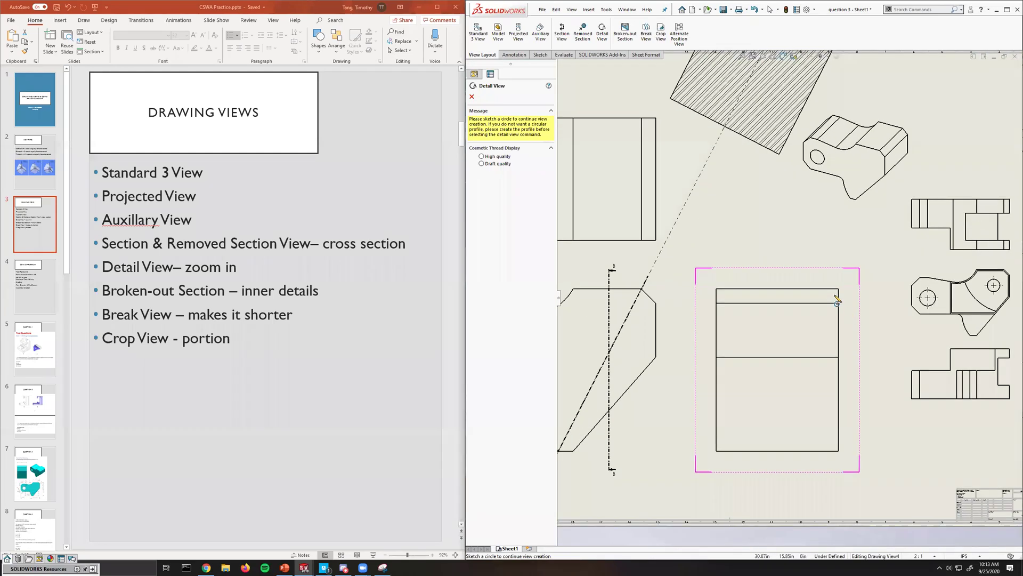
click(838, 290)
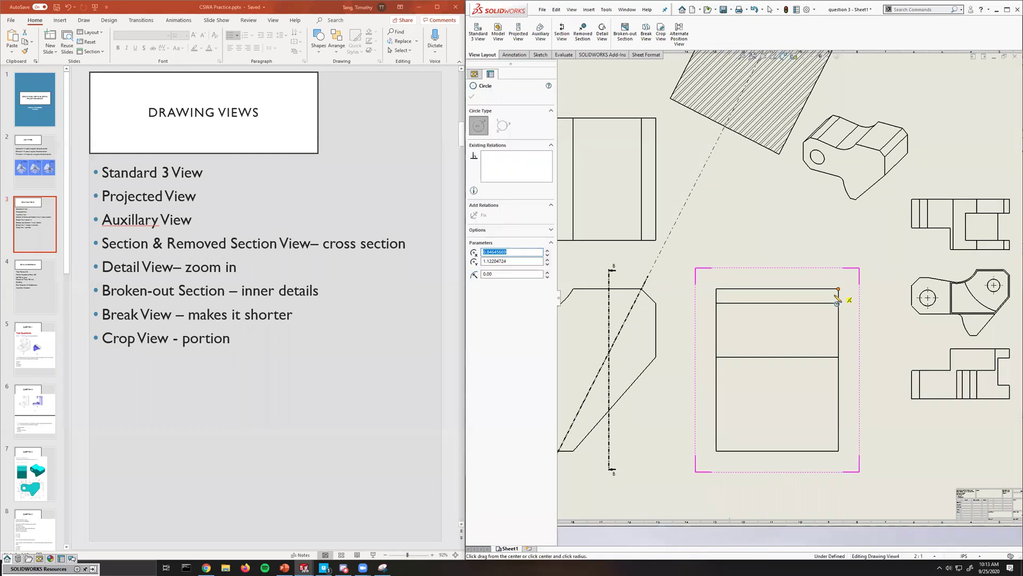
click(811, 338)
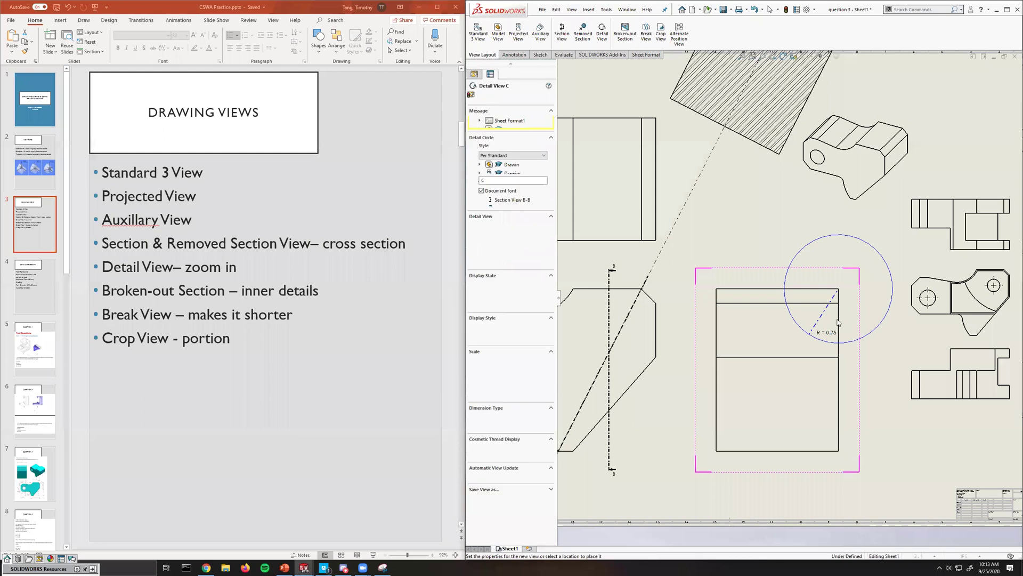
Place the detail view in the sheet's upper right corner, above the question 3c views, and accept it.
scroll(890, 262, up, 3)
scroll(890, 209, down, 1)
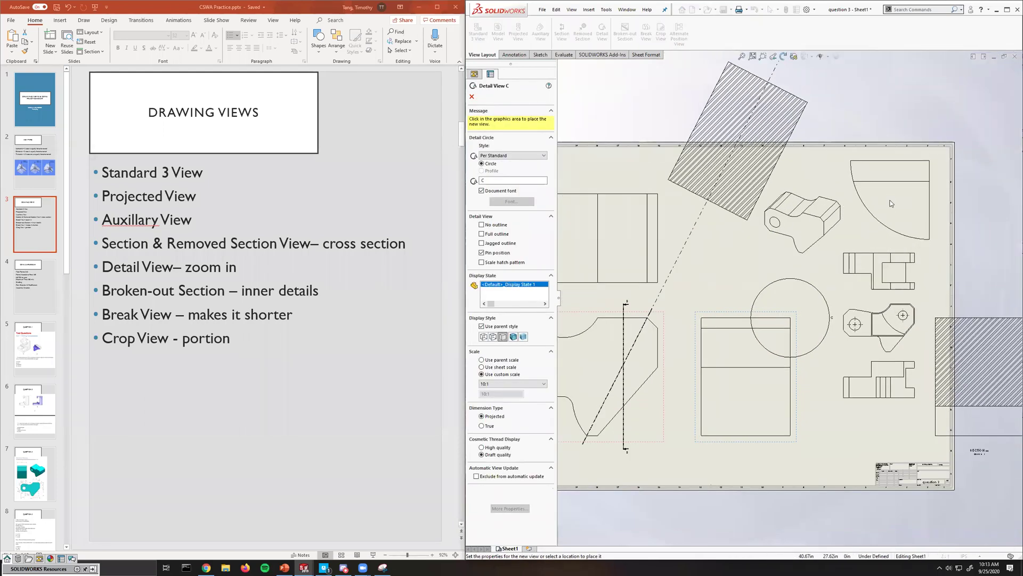
click(888, 203)
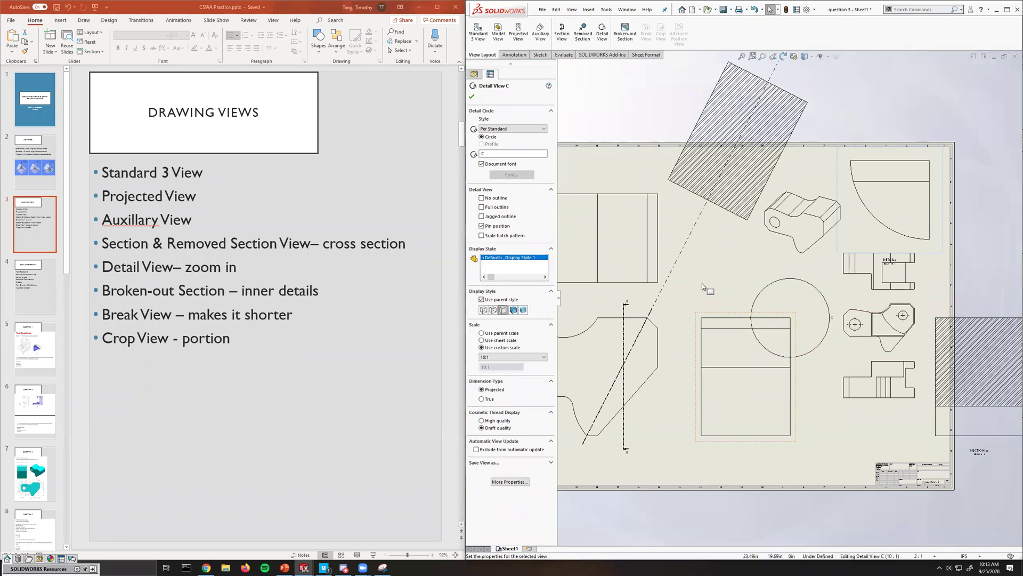
click(471, 96)
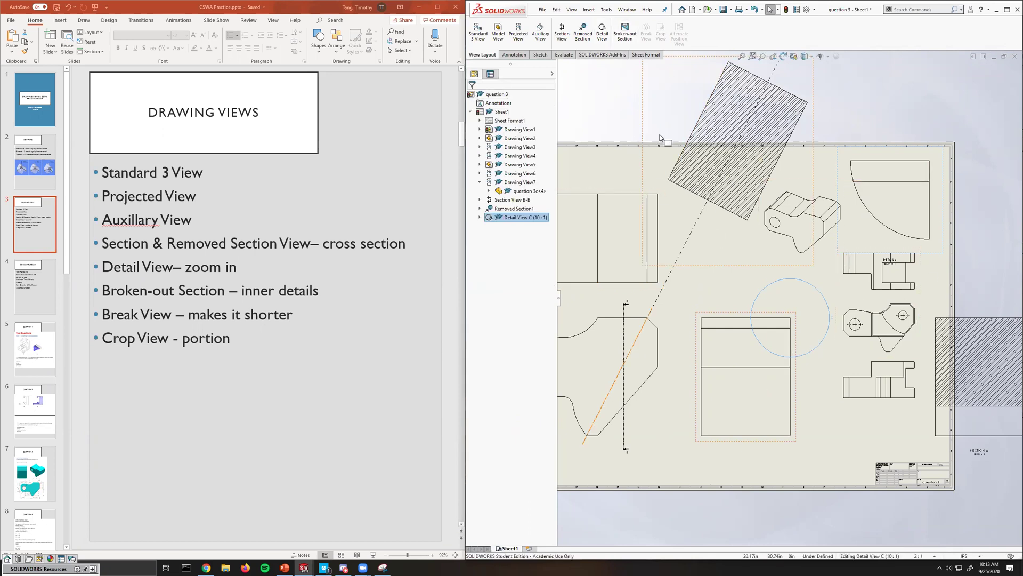
click(631, 114)
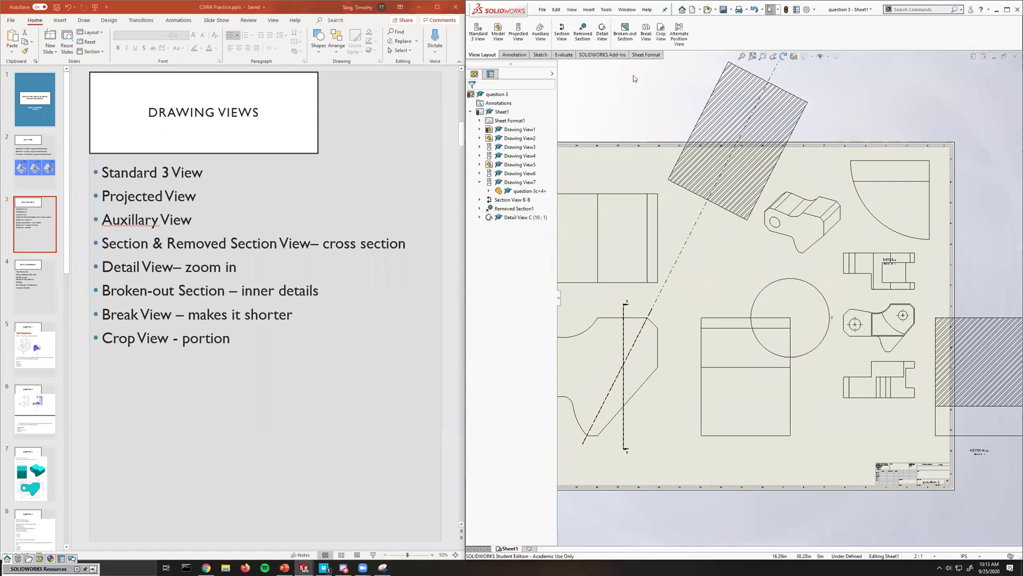
Try to create a broken-out section using a closed spline around the top view's upper left corner.
click(627, 37)
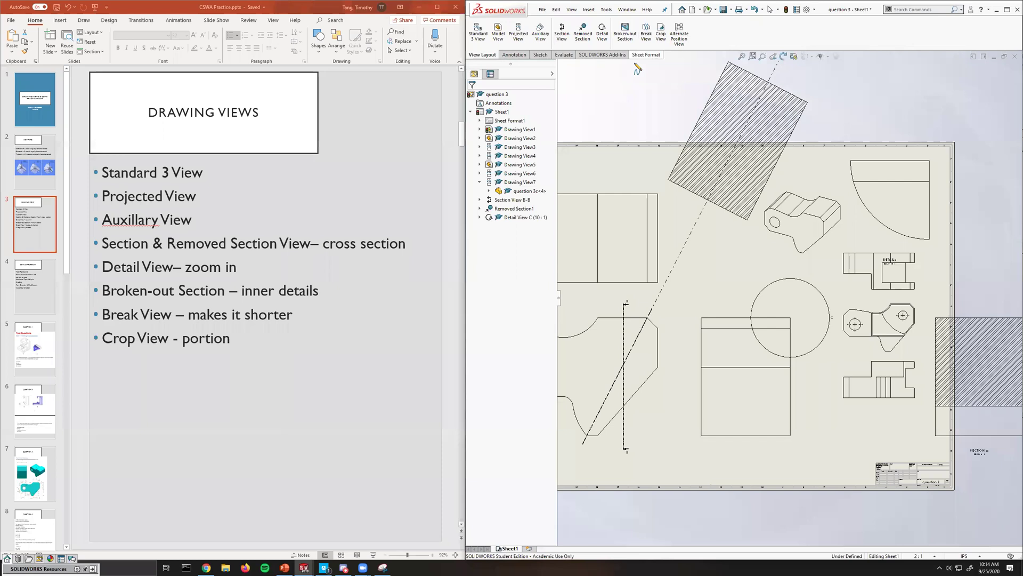
click(610, 111)
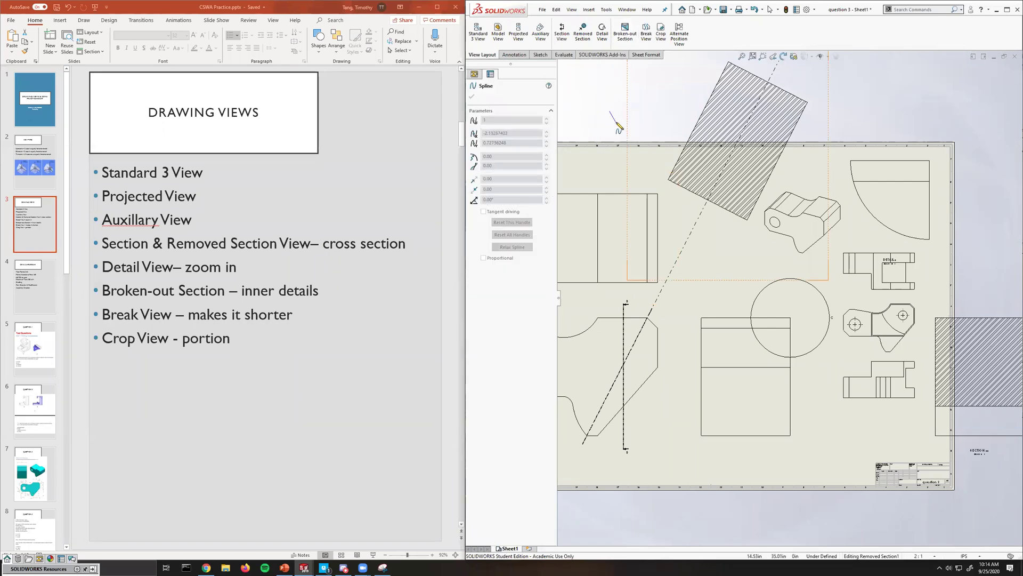
click(626, 33)
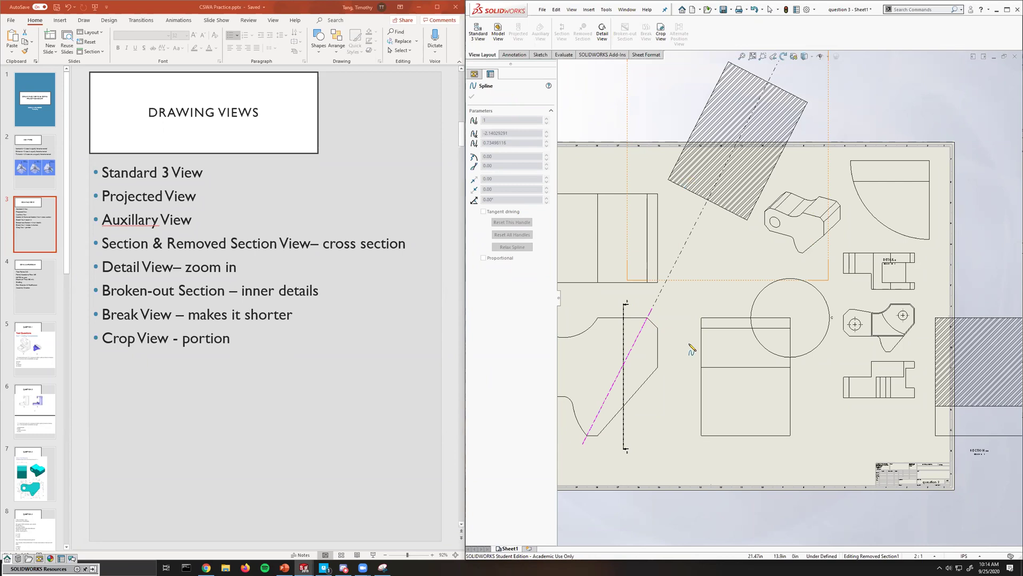
key(z)
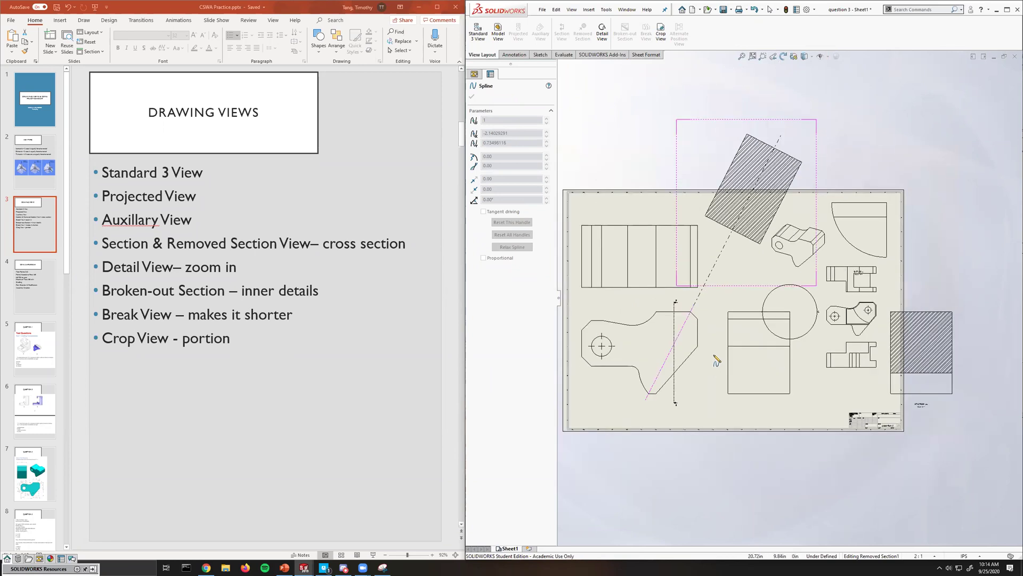
scroll(610, 261, down, 5)
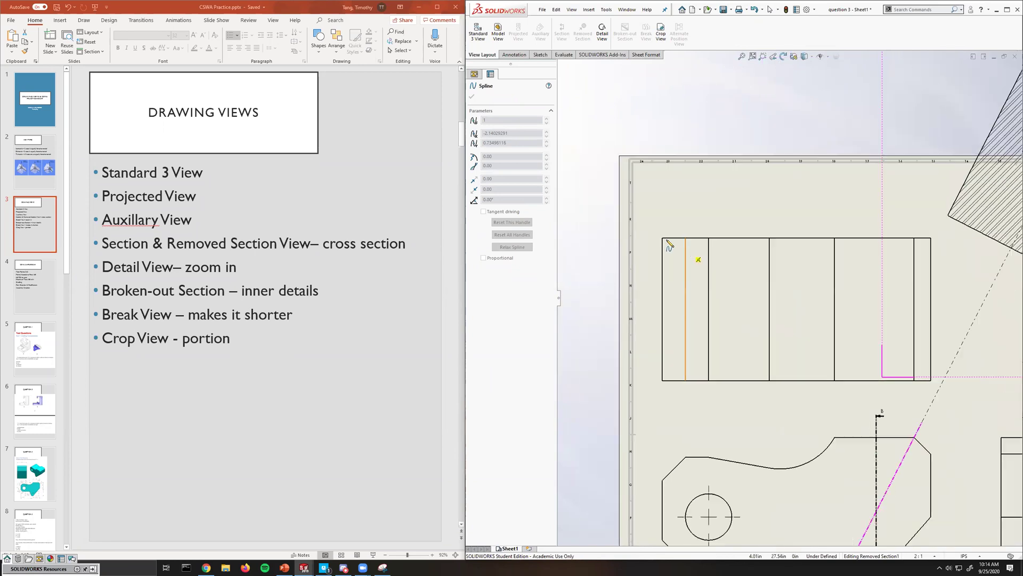
scroll(671, 247, down, 3)
click(757, 248)
click(687, 285)
click(695, 201)
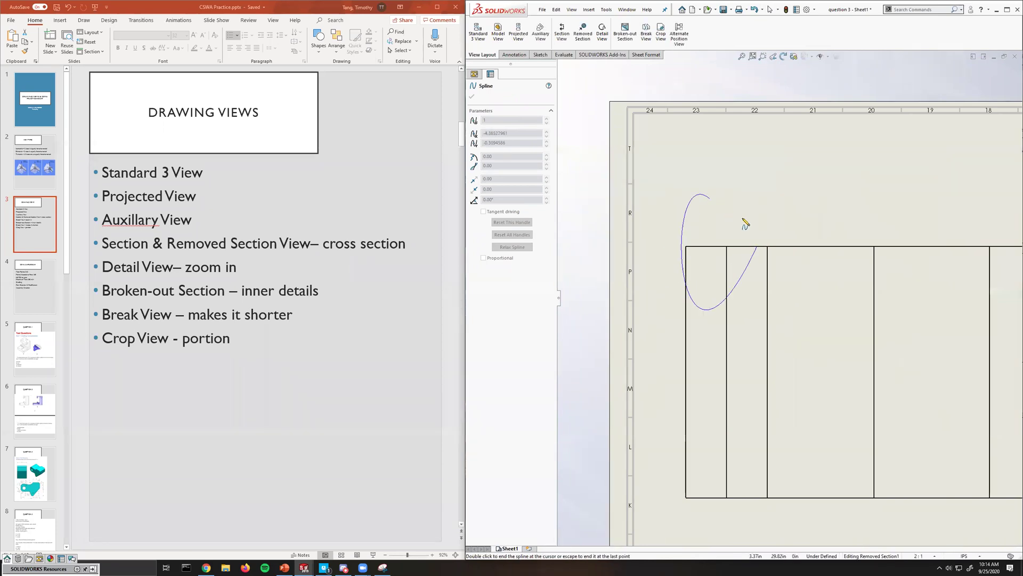
click(758, 247)
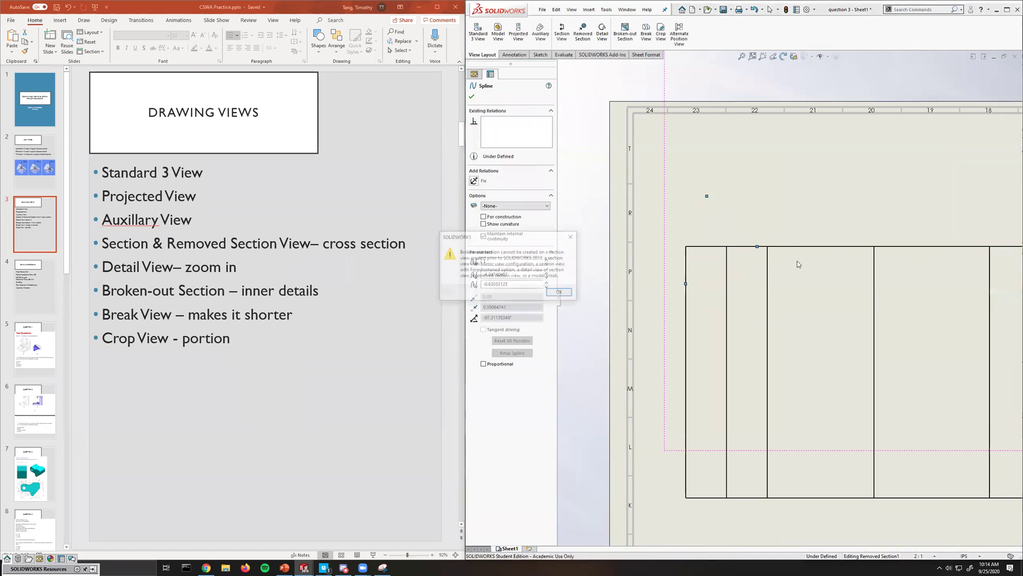
click(562, 293)
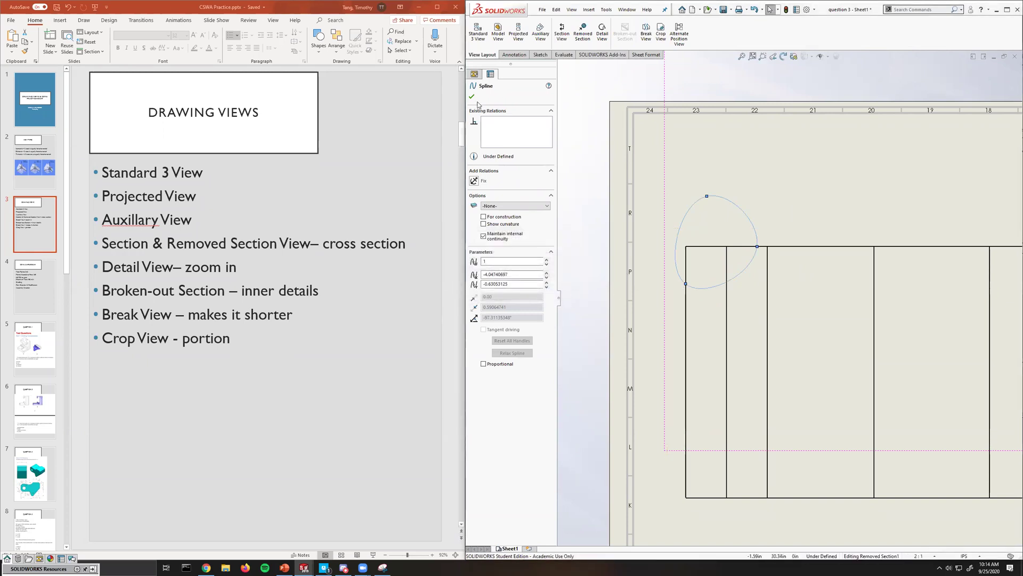
click(622, 228)
Start a broken-out section on the front view with a closed three-point spline beginning where the concave curve meets the upper edge.
key(f)
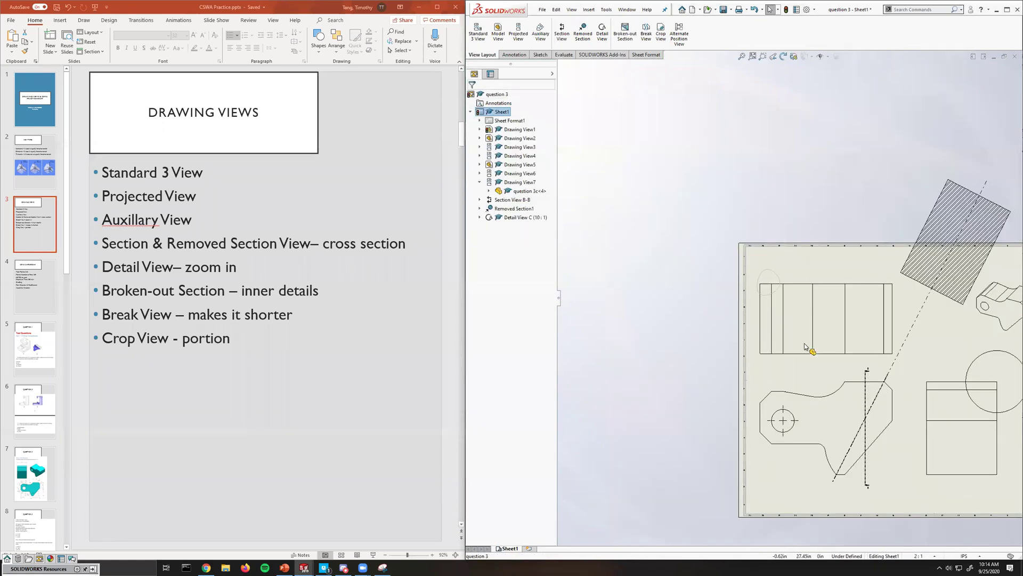
scroll(803, 347, down, 3)
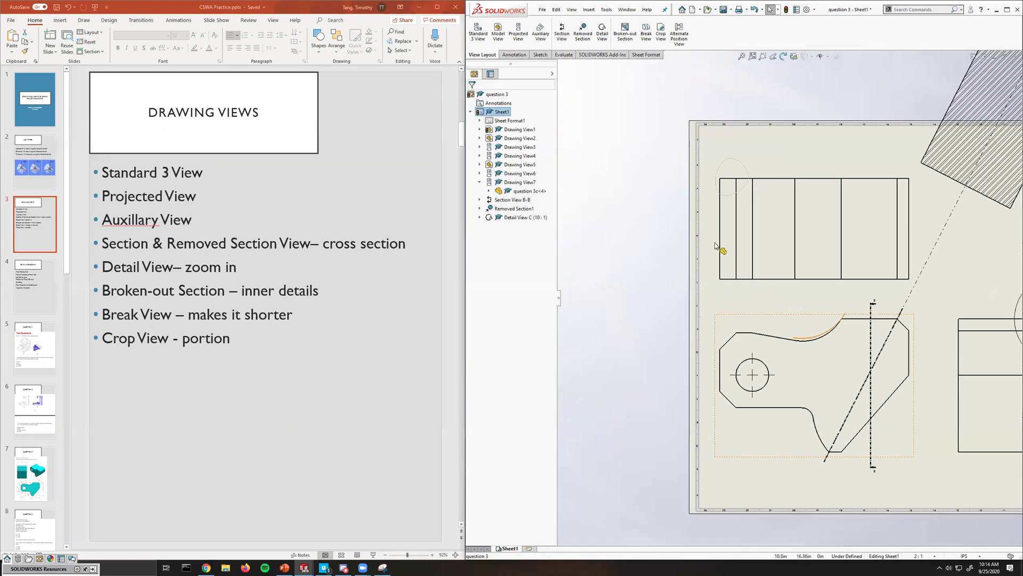
click(630, 39)
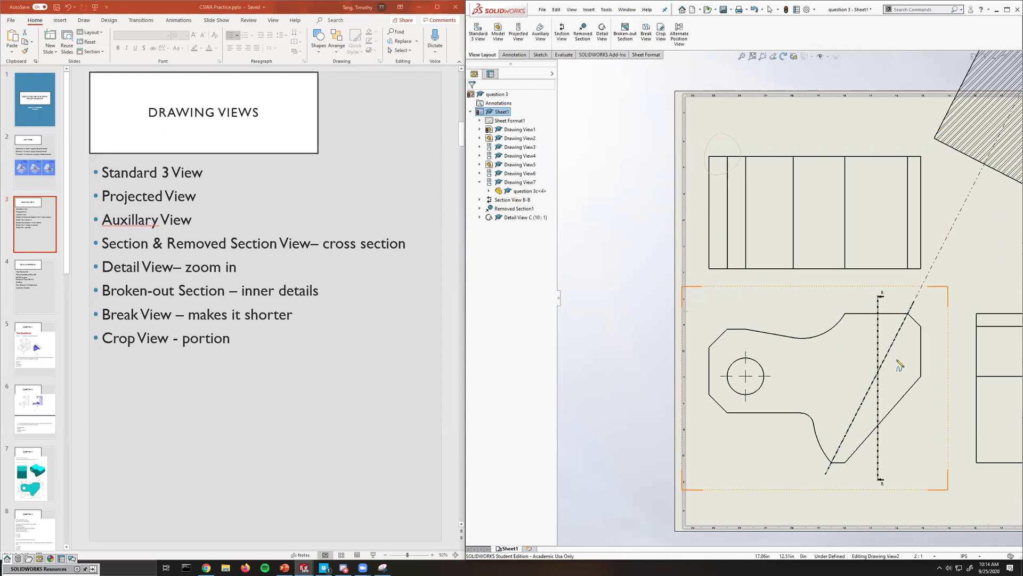
scroll(900, 357, down, 3)
click(788, 272)
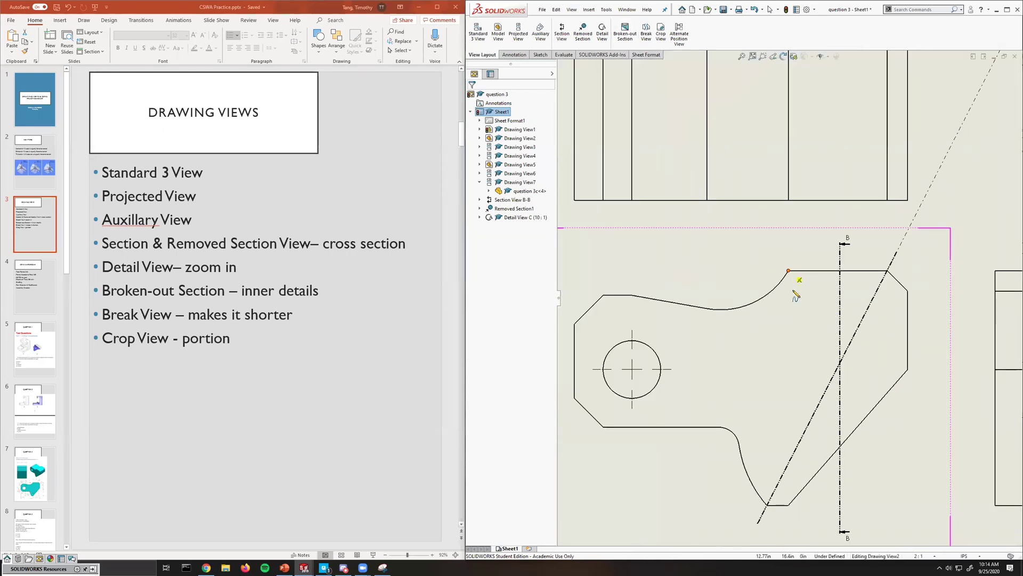
click(777, 327)
click(824, 316)
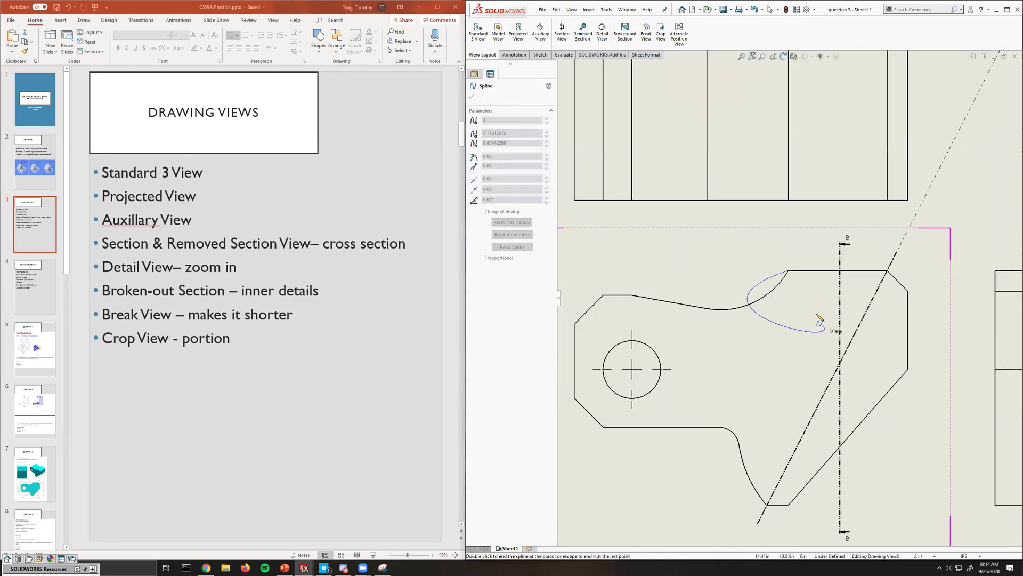
click(789, 272)
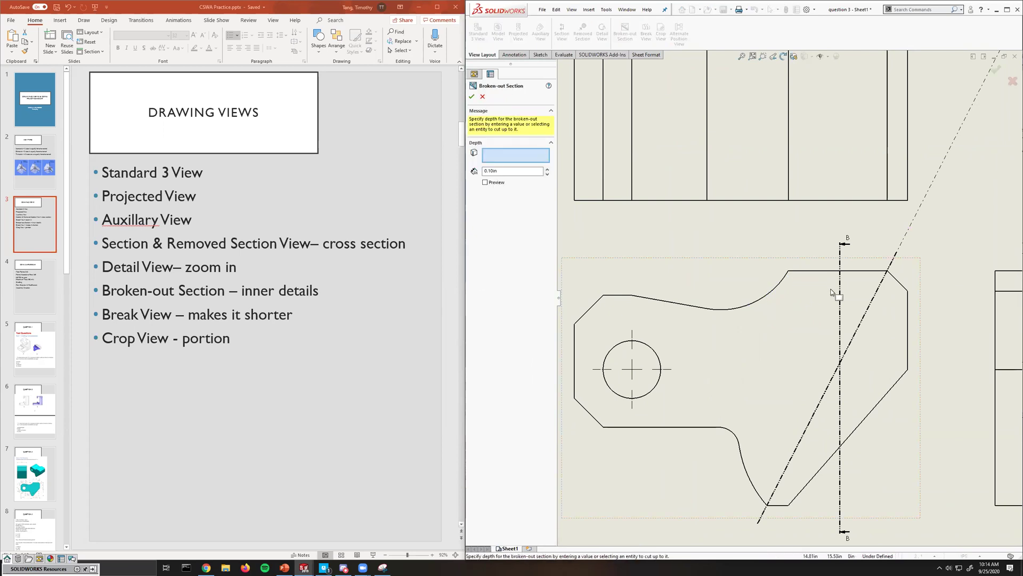
Set the broken-out section's depth to 0.50 in and create it.
double_click(511, 172)
key(BackSpace)
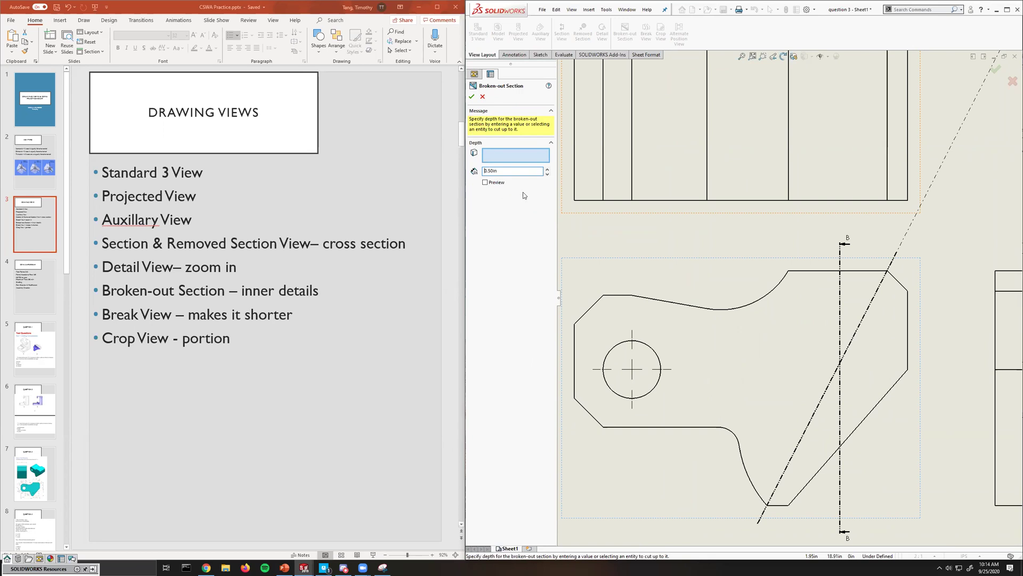
click(472, 96)
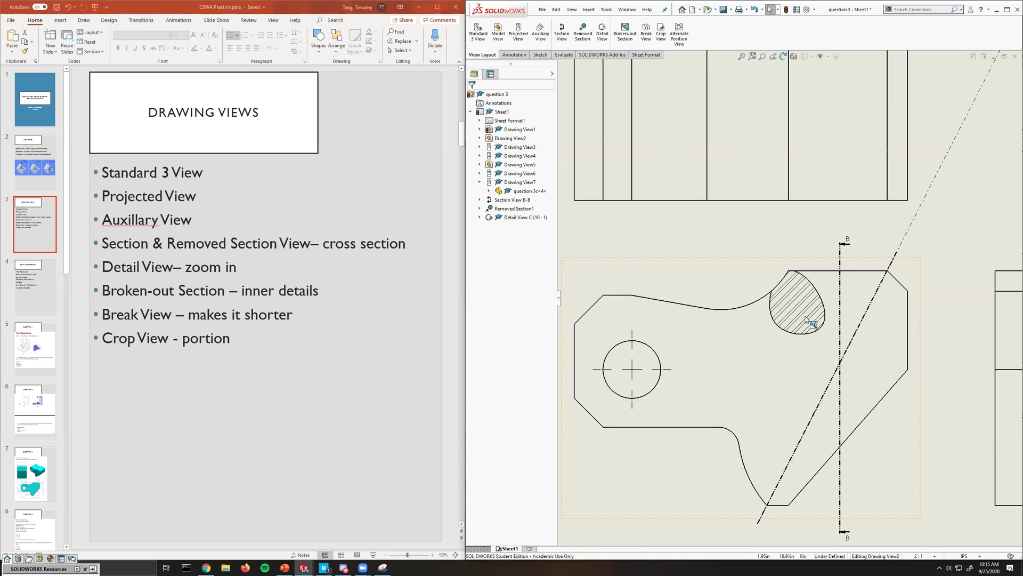
Examine the hatched broken-out region on the front view and its boundary along the part outline.
scroll(819, 358, up, 2)
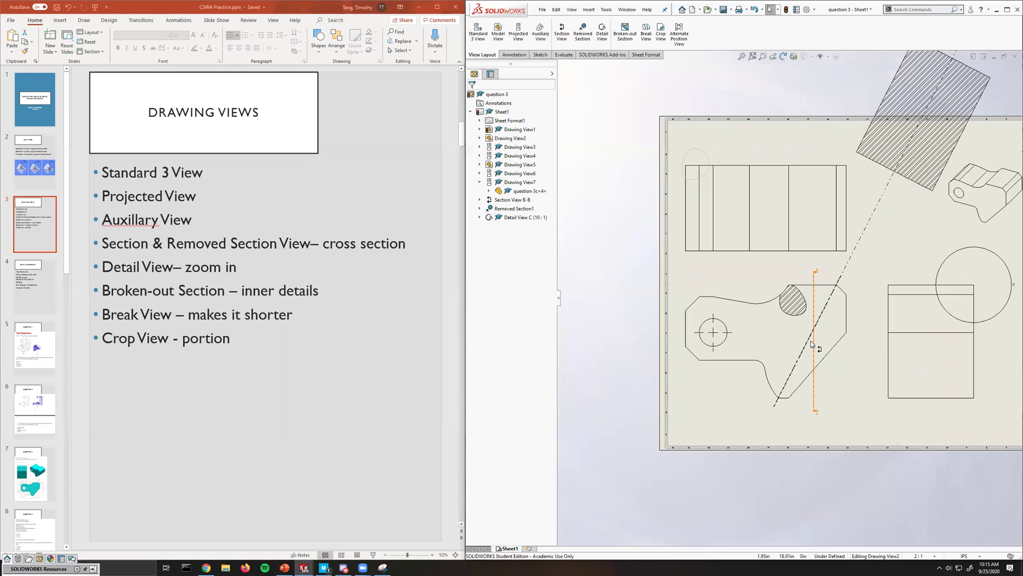
scroll(788, 301, down, 2)
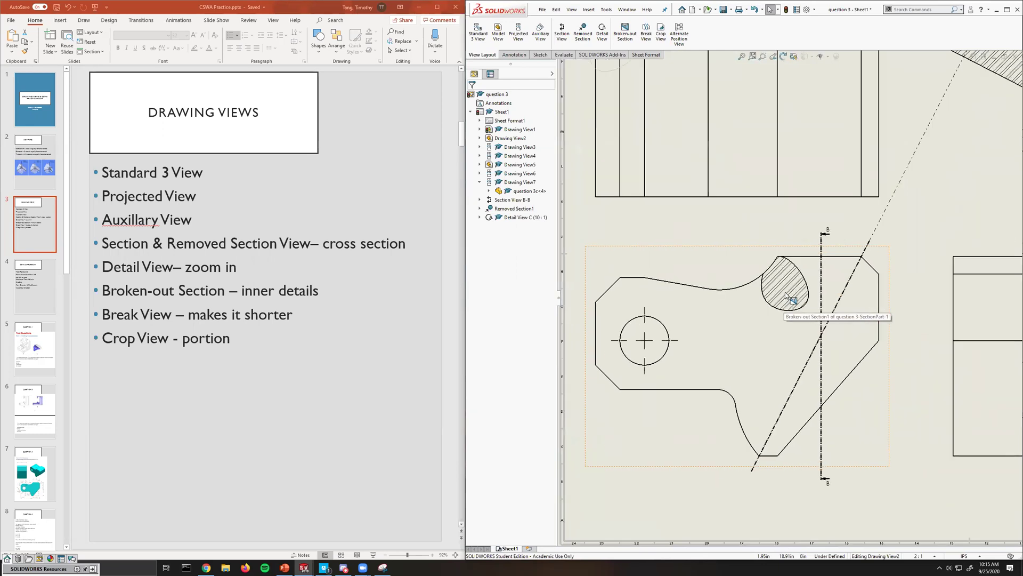
scroll(789, 291, down, 2)
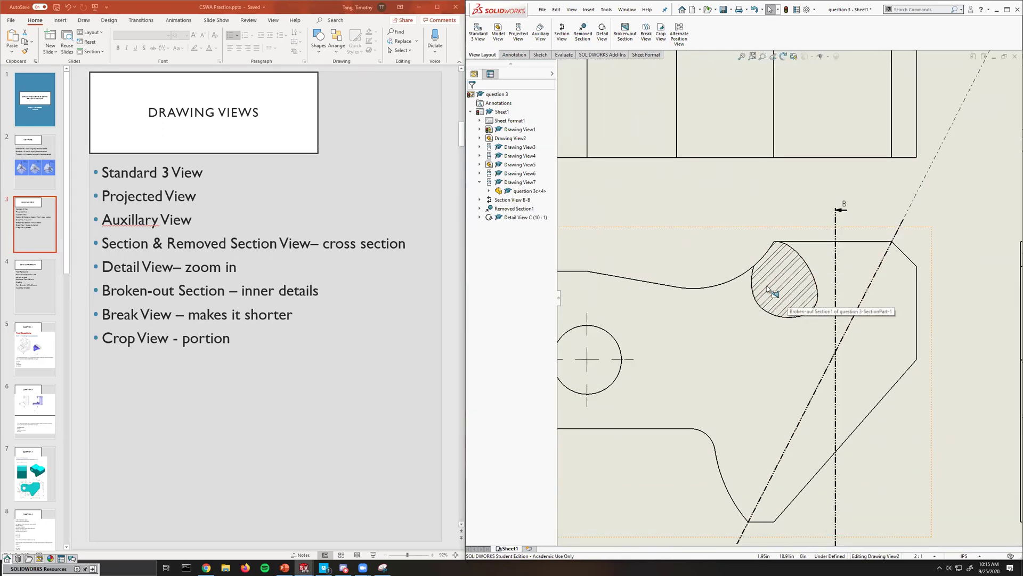
scroll(796, 299, up, 3)
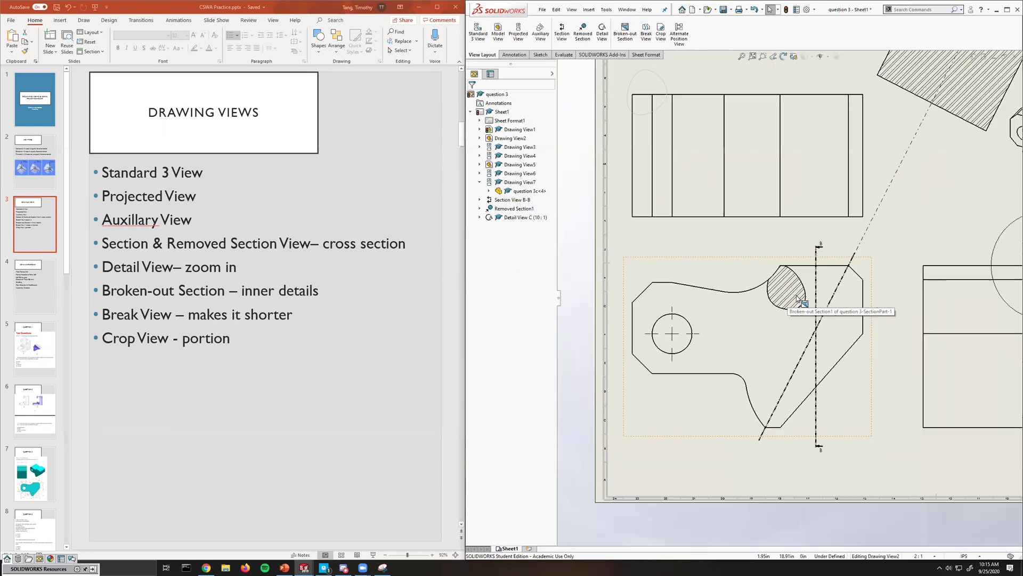
scroll(778, 288, down, 2)
scroll(769, 278, down, 2)
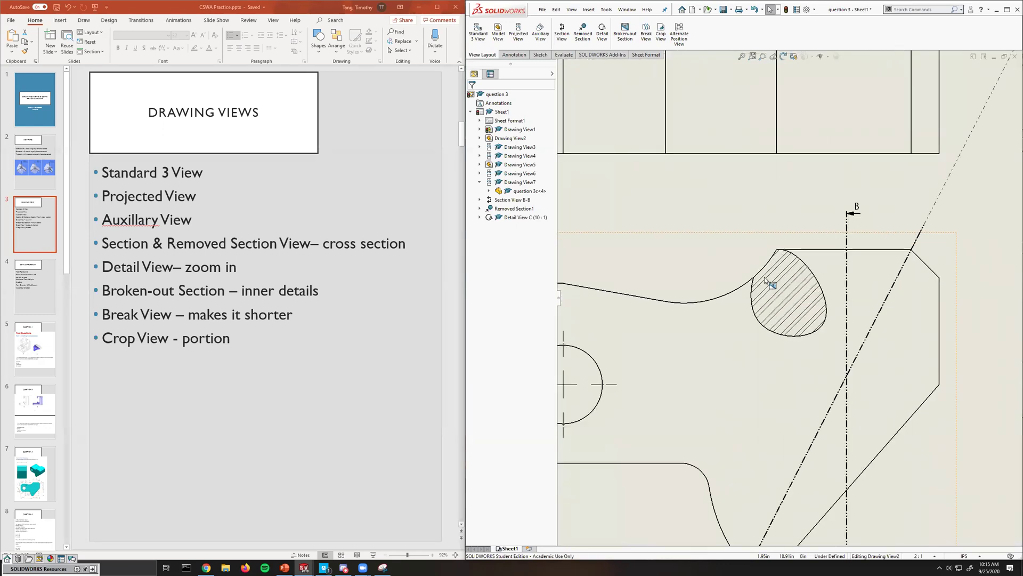
Break the top view with vertical break lines placed near its right edge and left of its centre.
scroll(847, 294, up, 4)
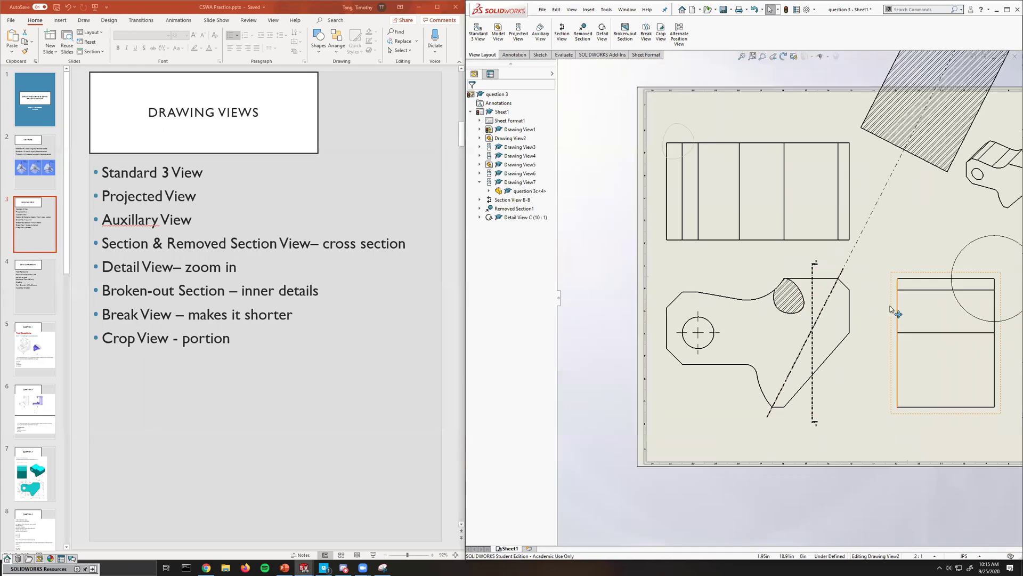
click(647, 33)
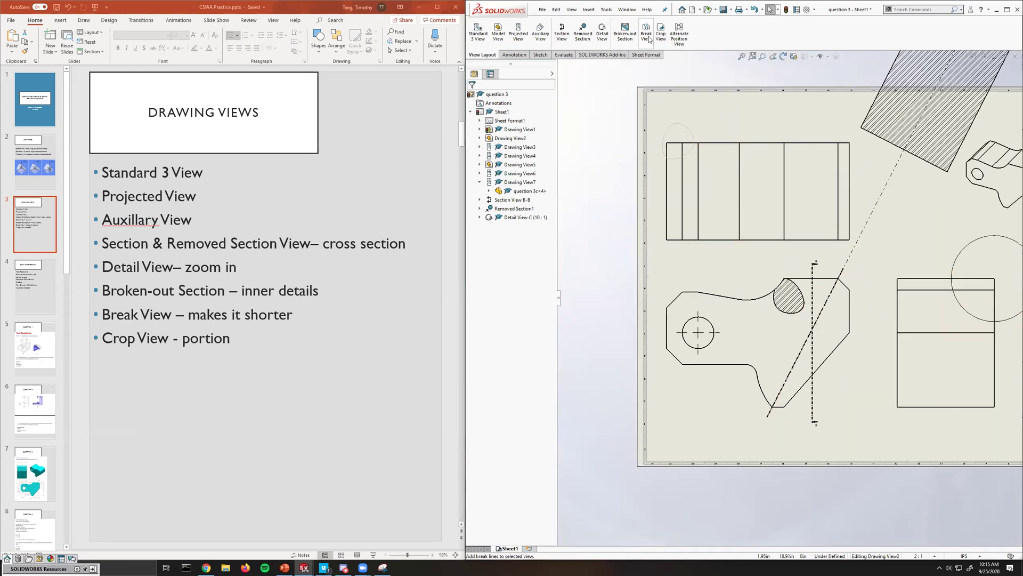
click(723, 143)
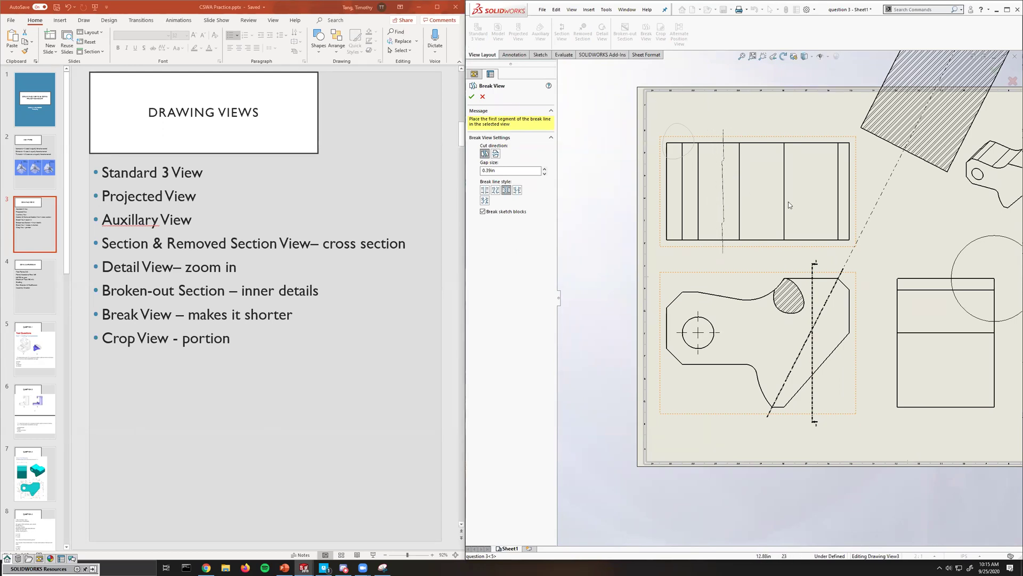
scroll(788, 202, down, 1)
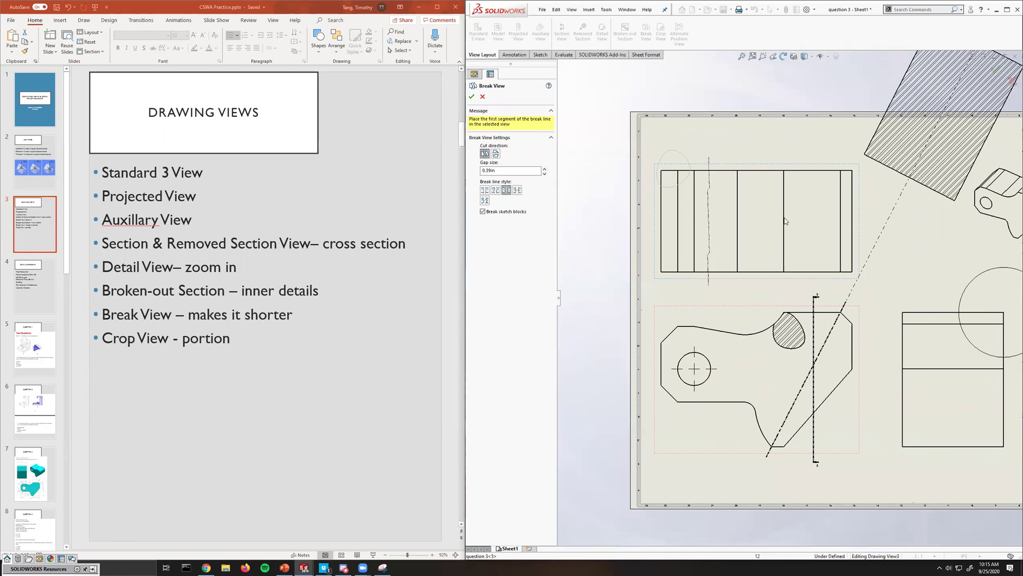
click(823, 213)
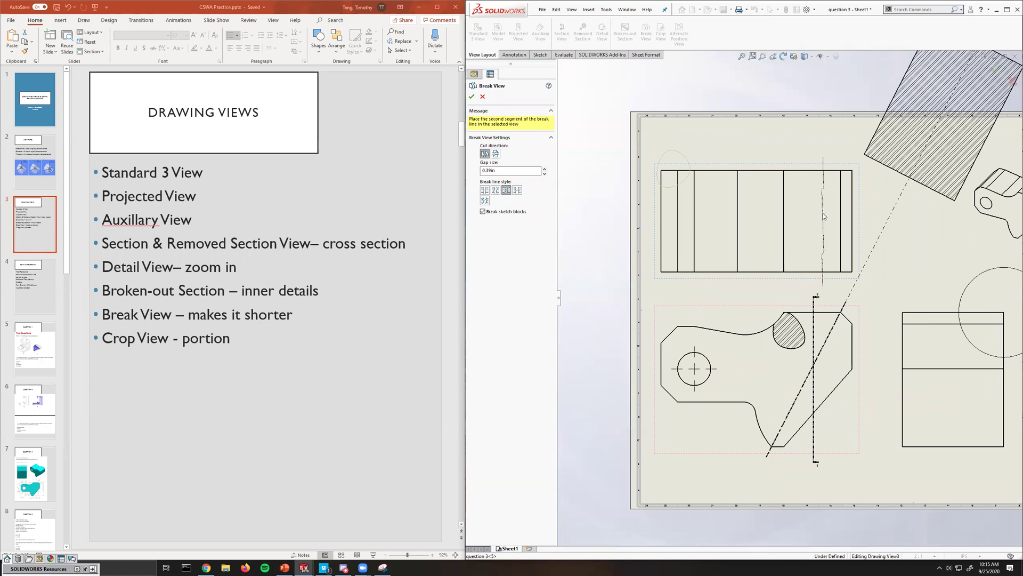
click(713, 219)
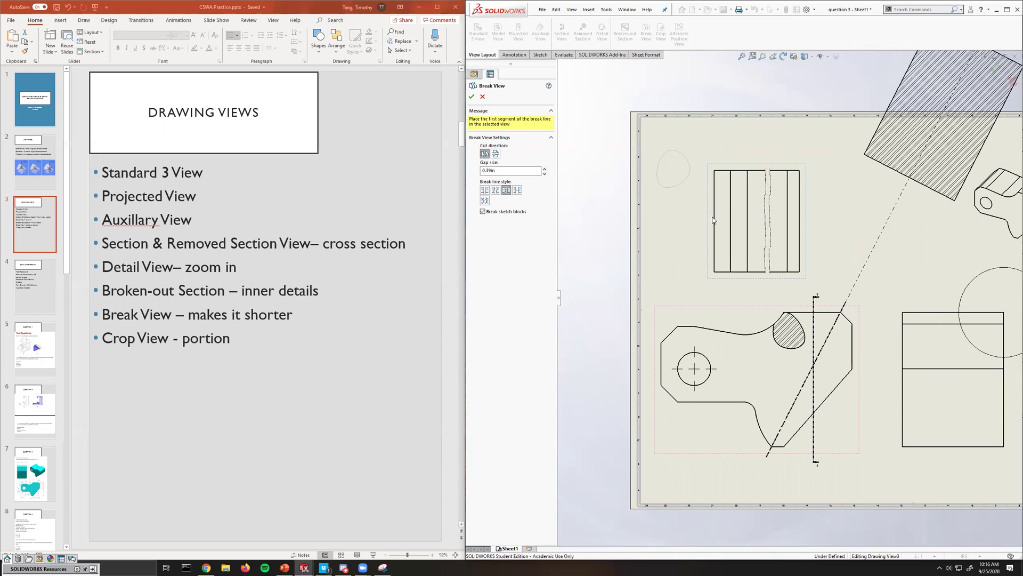
Adjust the gap size of the top view's break and accept the broken view.
click(545, 169)
click(544, 170)
click(545, 170)
click(545, 169)
click(545, 175)
click(544, 174)
click(472, 97)
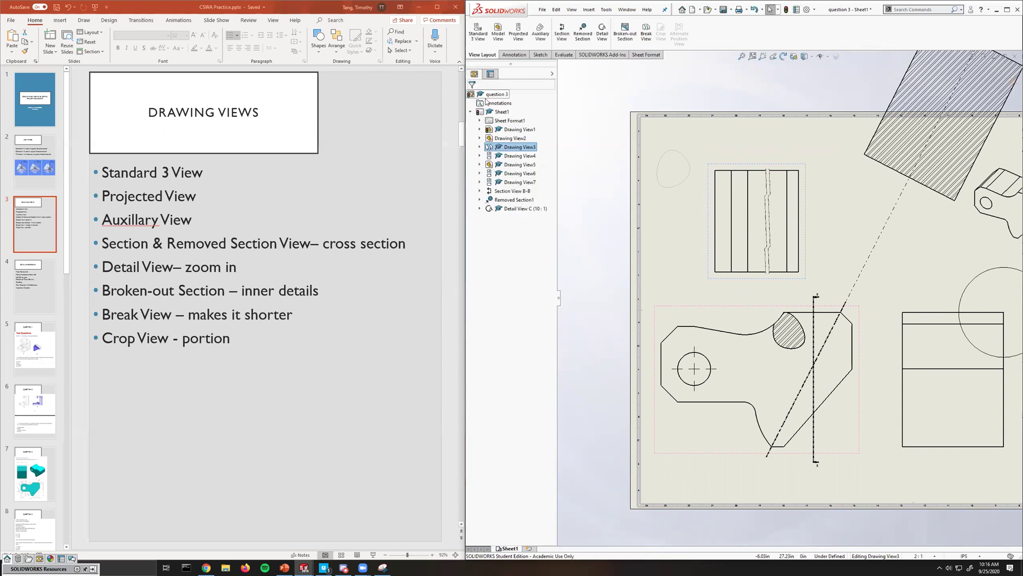
Sketch a circle of about 0.8 in radius on the isometric view, centred on the corner where the concave curve meets the raised top face.
scroll(608, 192, up, 4)
scroll(853, 240, up, 2)
scroll(814, 314, down, 2)
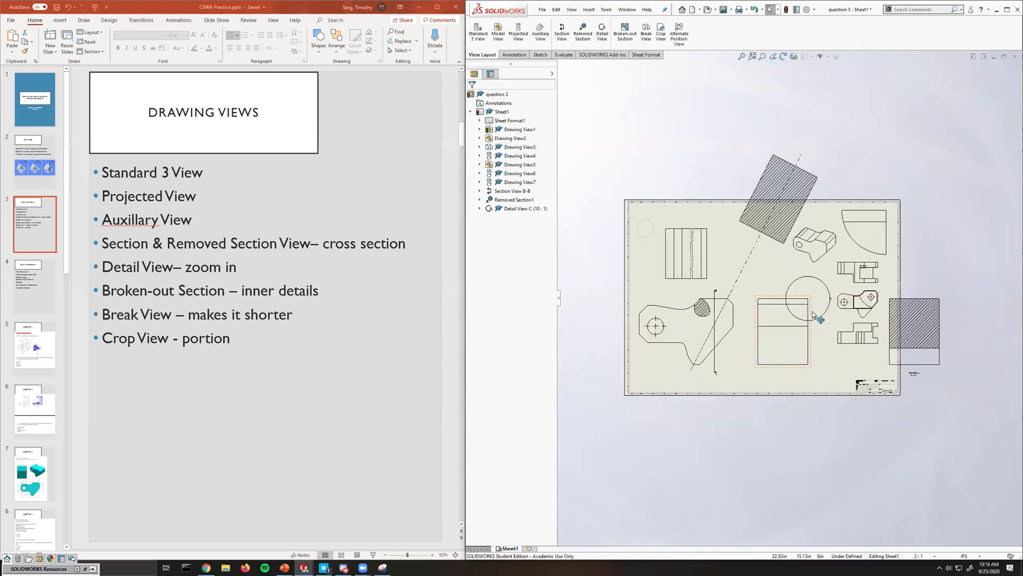
scroll(814, 314, down, 2)
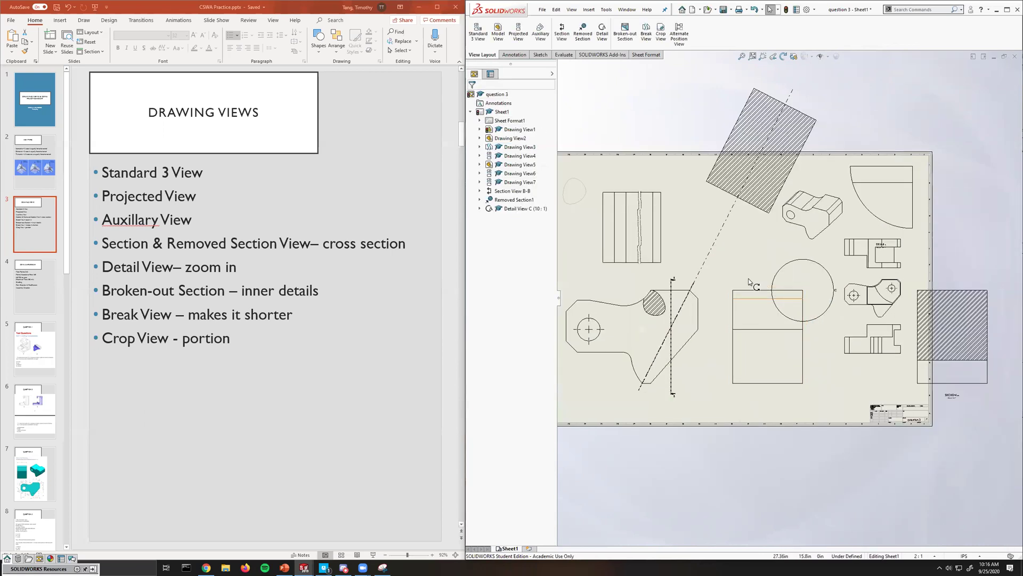
click(661, 33)
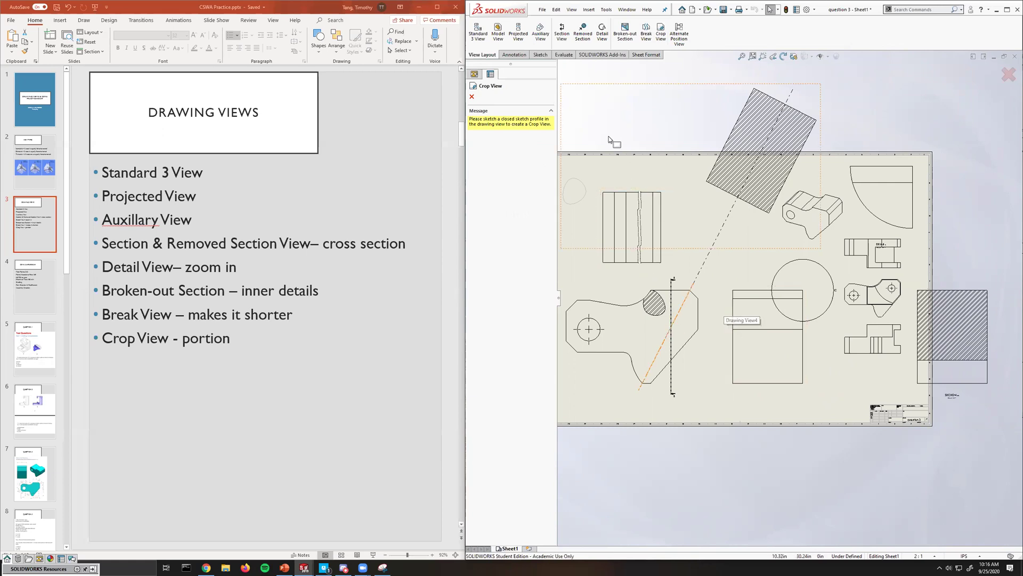
click(540, 54)
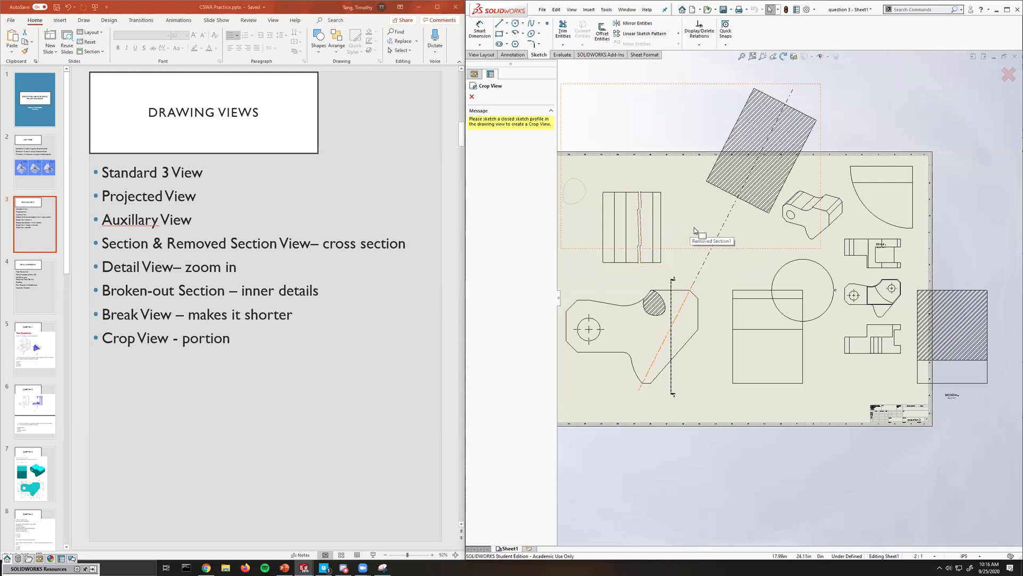
click(515, 24)
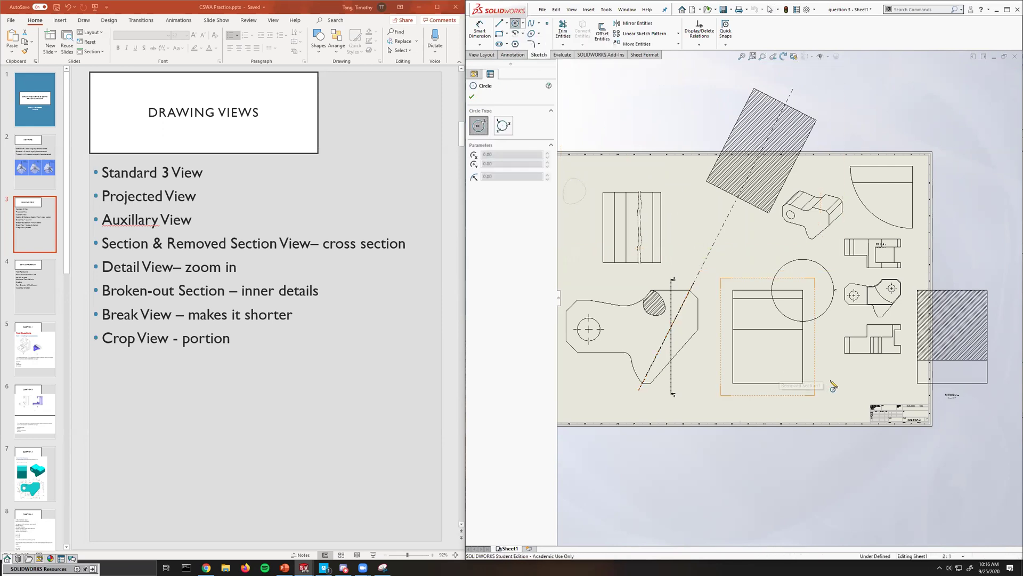
scroll(823, 209, down, 6)
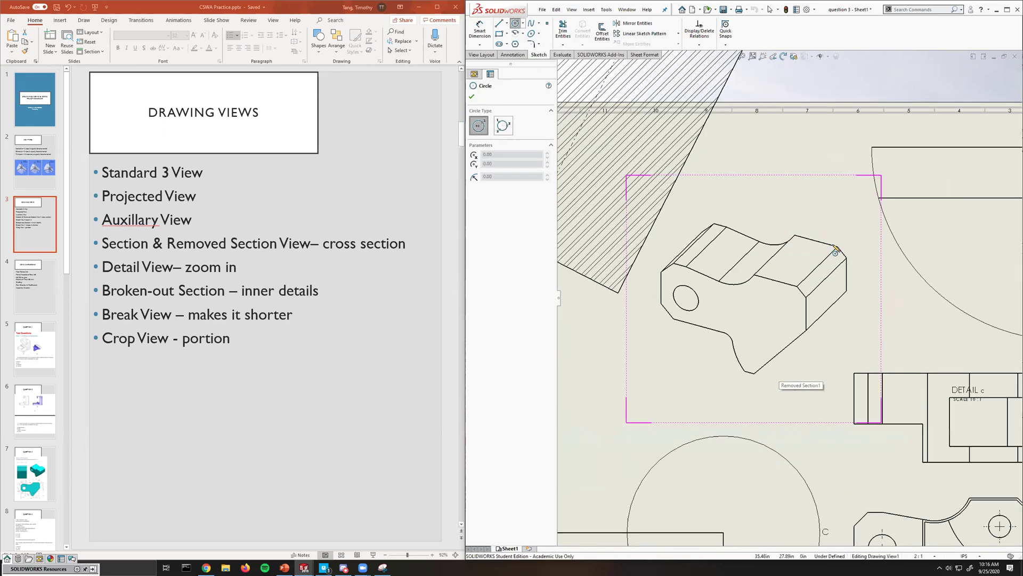
click(801, 229)
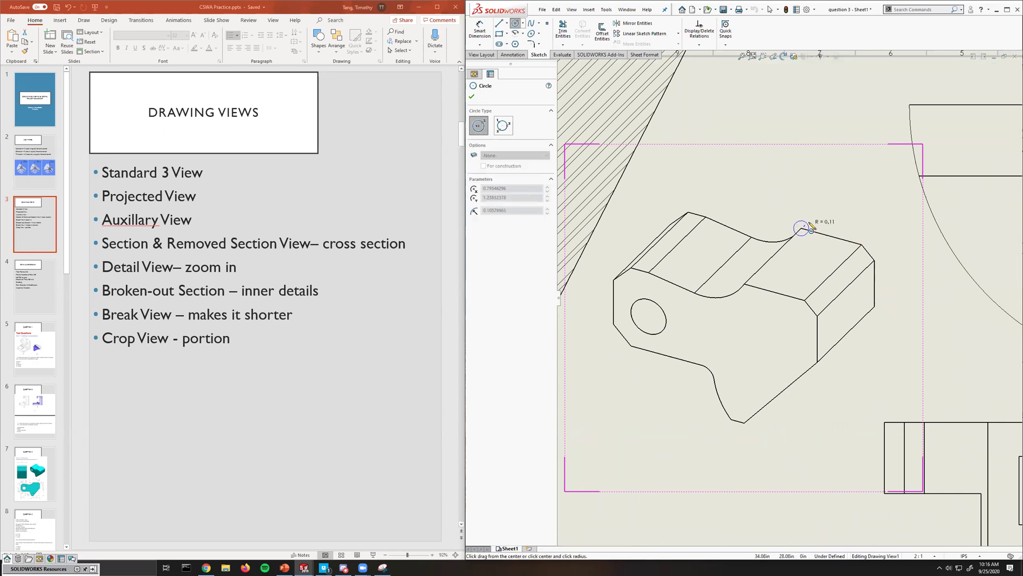
click(831, 181)
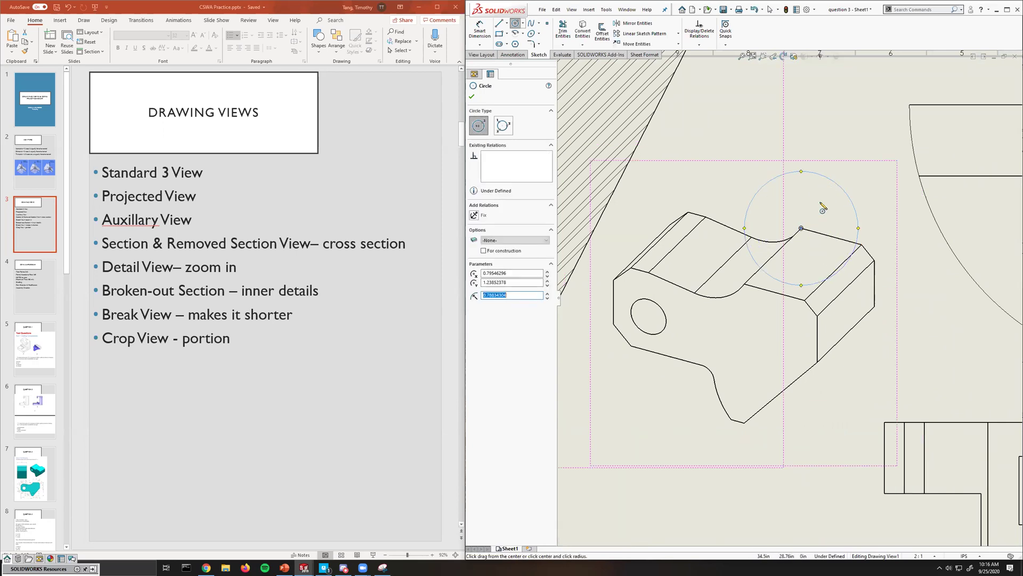
click(472, 97)
Crop the isometric view to the sketched circle and inspect the remaining portion.
click(481, 54)
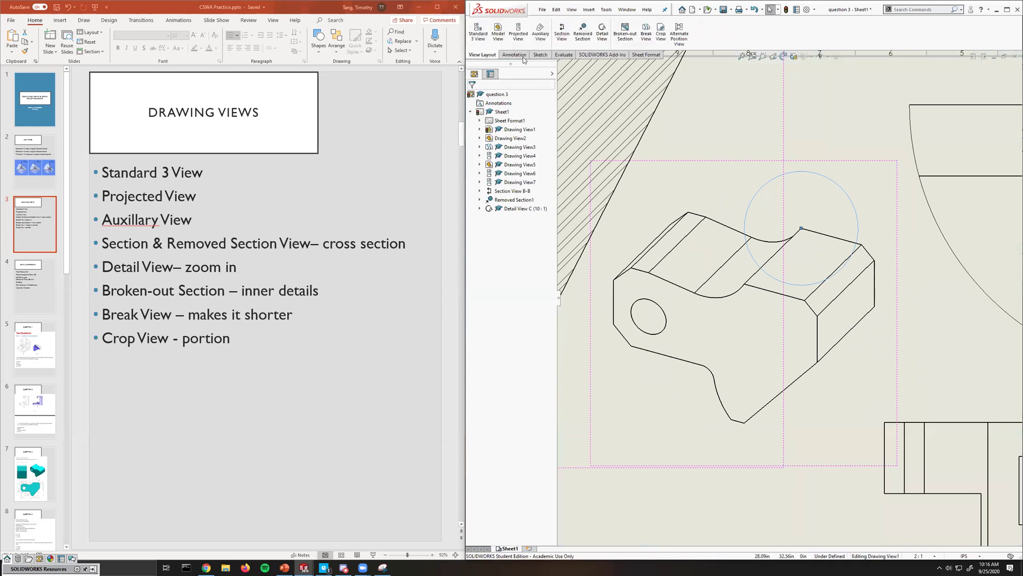
click(660, 39)
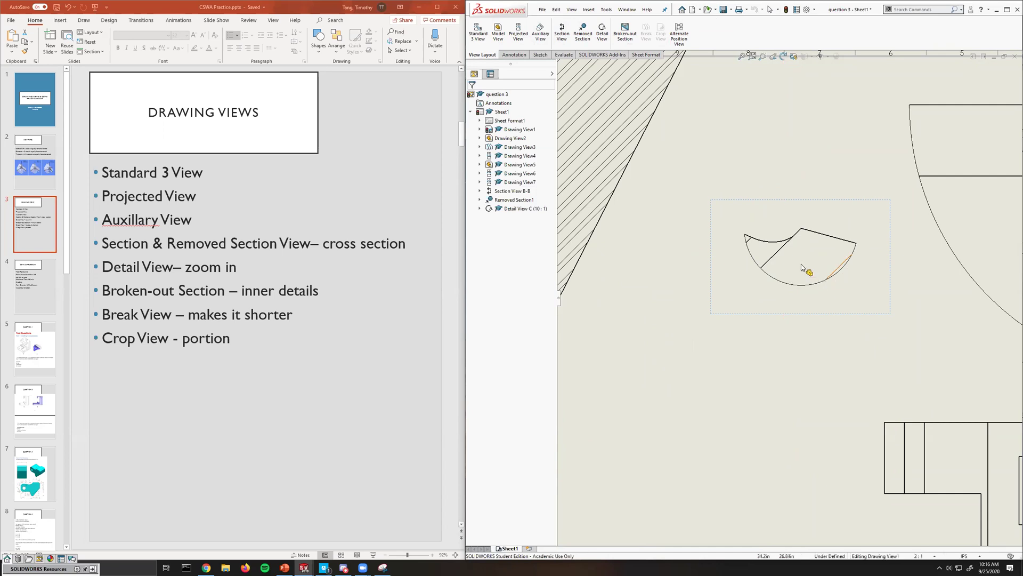
scroll(799, 263, down, 3)
scroll(858, 265, down, 2)
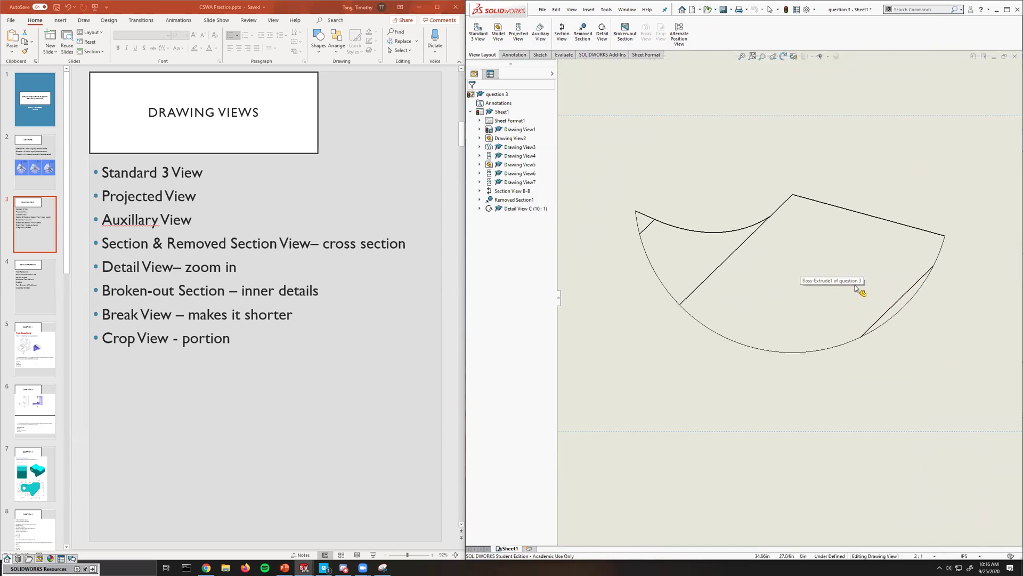
scroll(836, 305, up, 6)
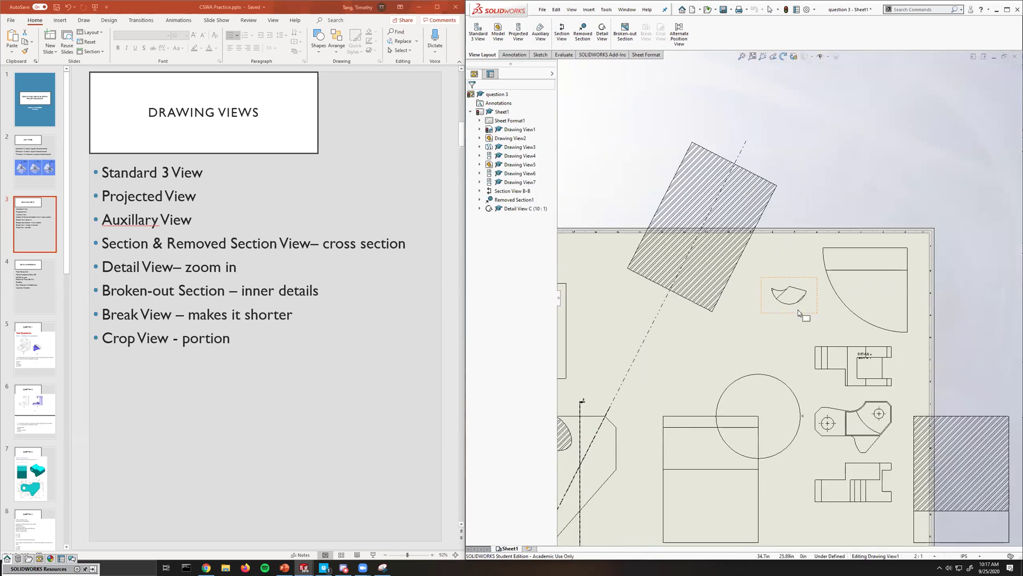
scroll(789, 306, down, 2)
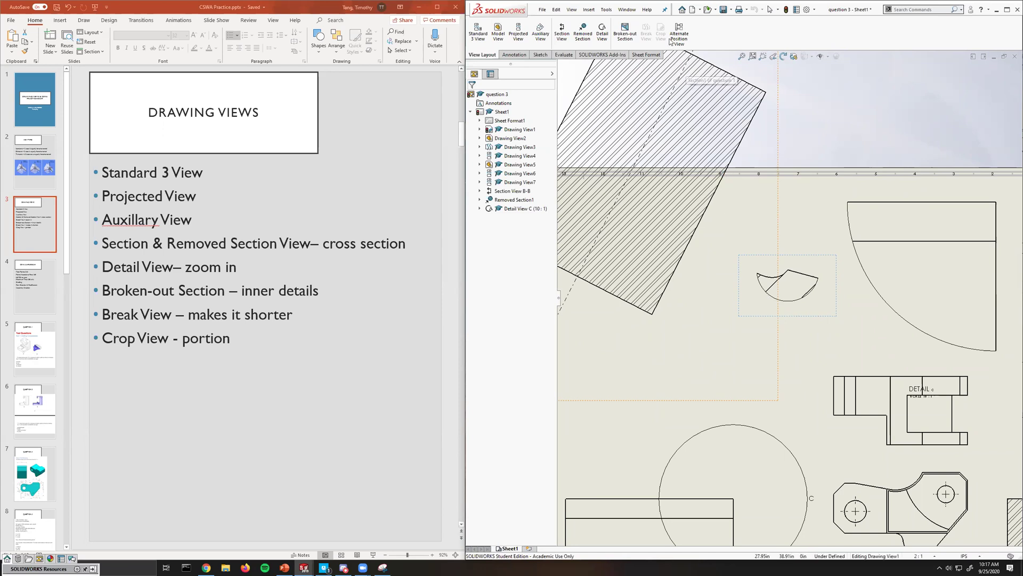
scroll(833, 335, down, 3)
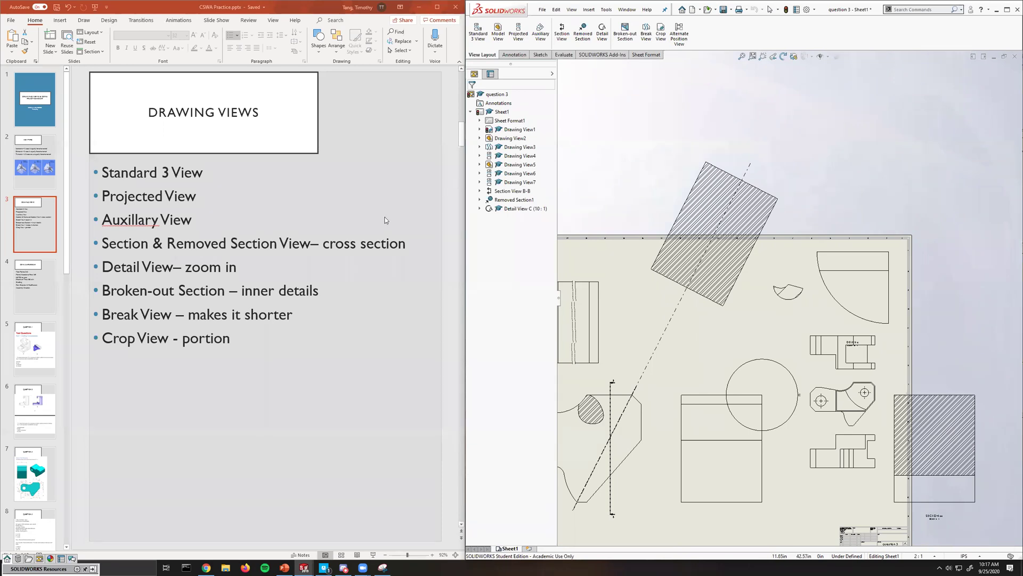
Advance the PowerPoint deck to the CSWA Sample Exam slide and create a new drawing document in SOLIDWORKS.
scroll(200, 316, down, 1)
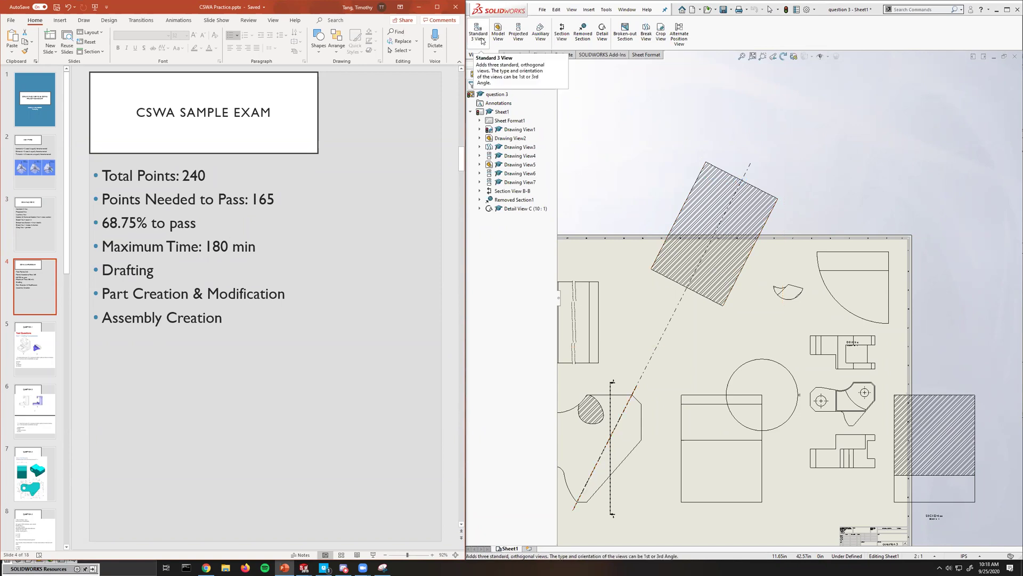
scroll(788, 300, up, 3)
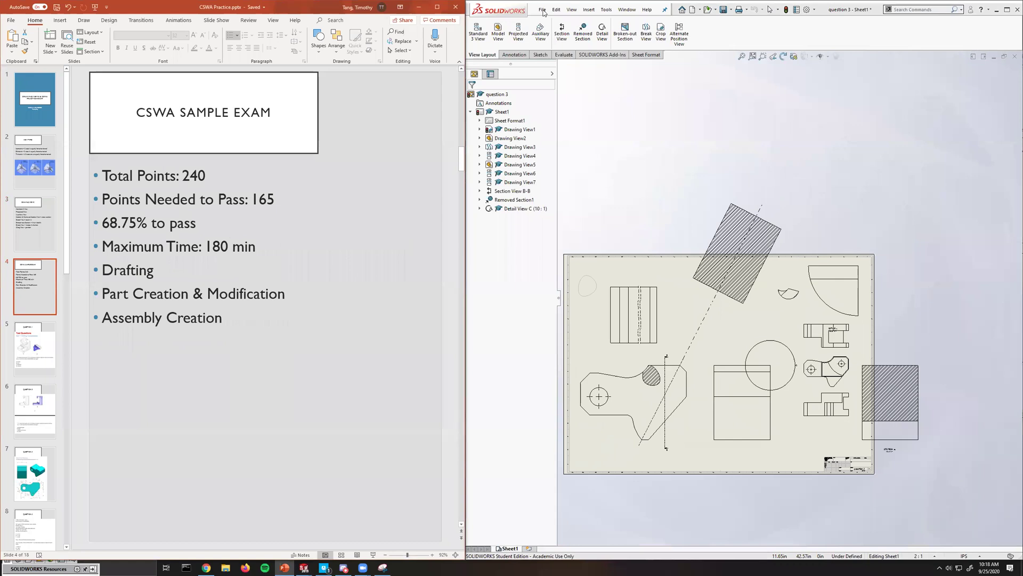
click(543, 13)
click(554, 22)
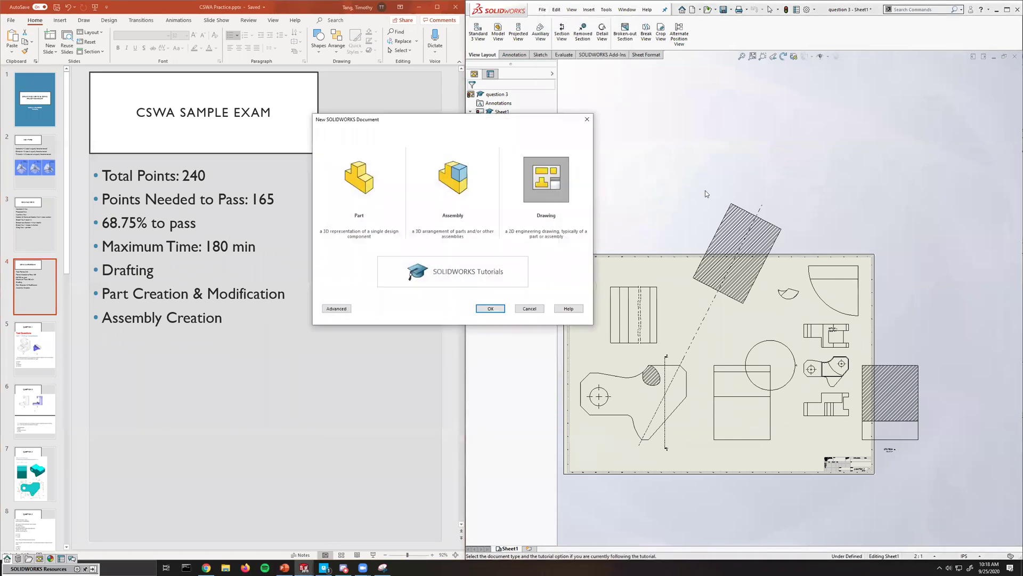
click(490, 308)
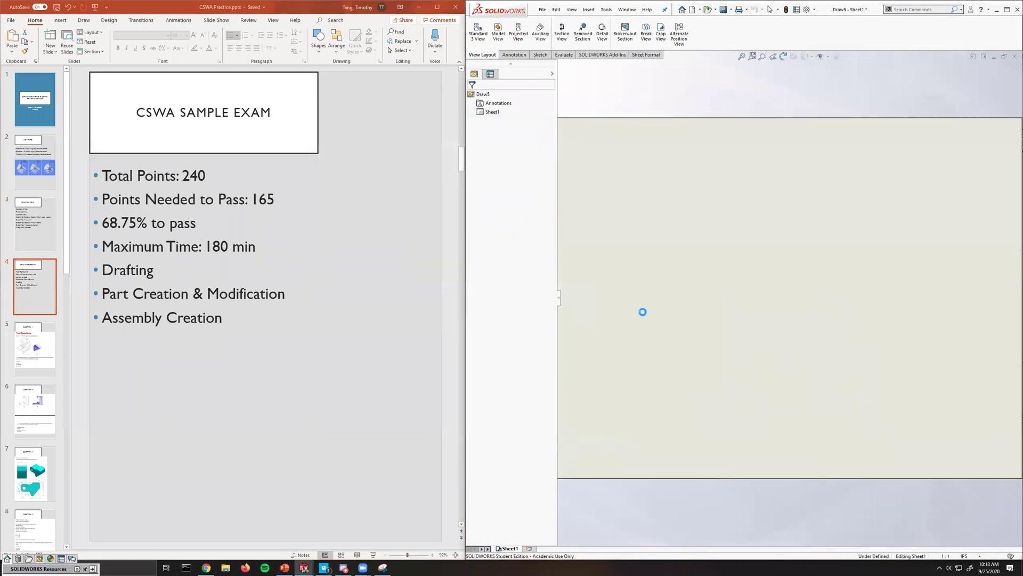
click(753, 333)
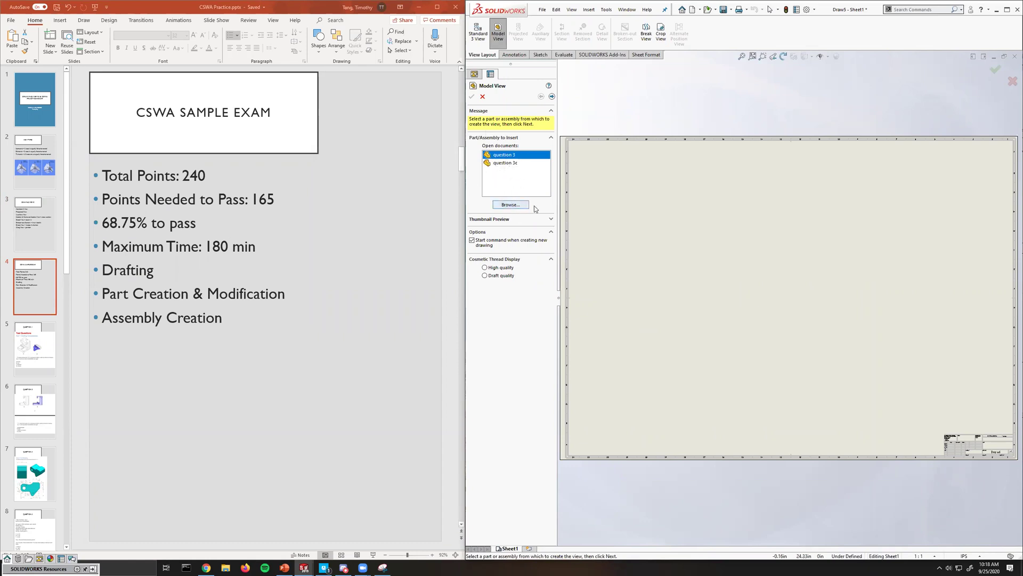
Place an isometric view of the question 3 part in the sheet's upper right area and add its standard three views.
double_click(521, 164)
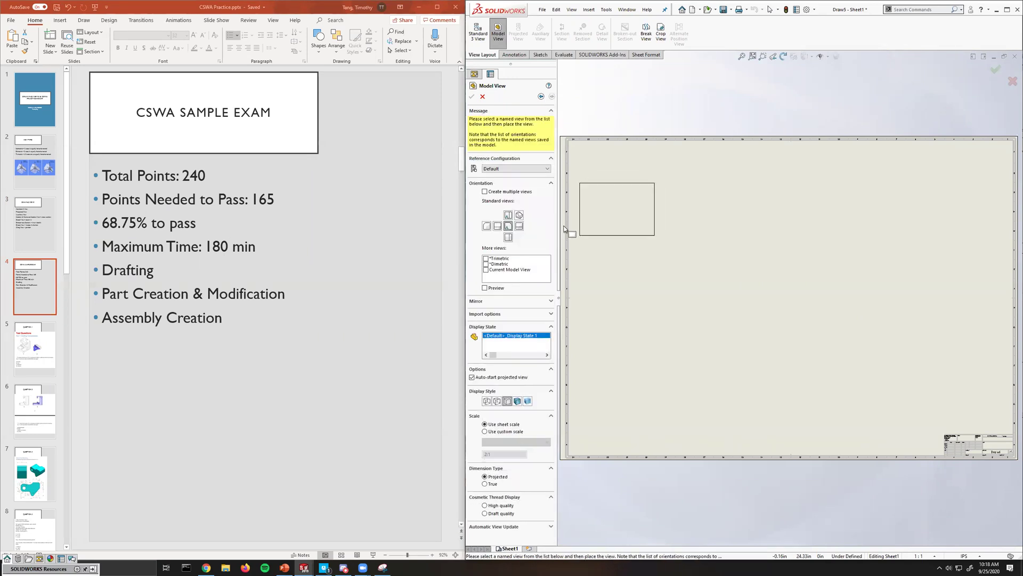
click(520, 216)
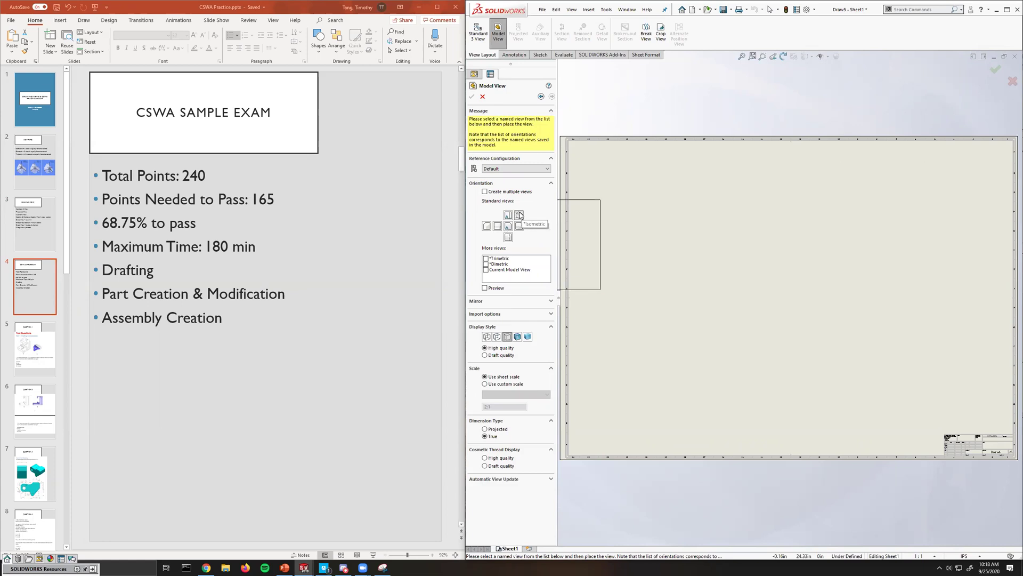
click(905, 210)
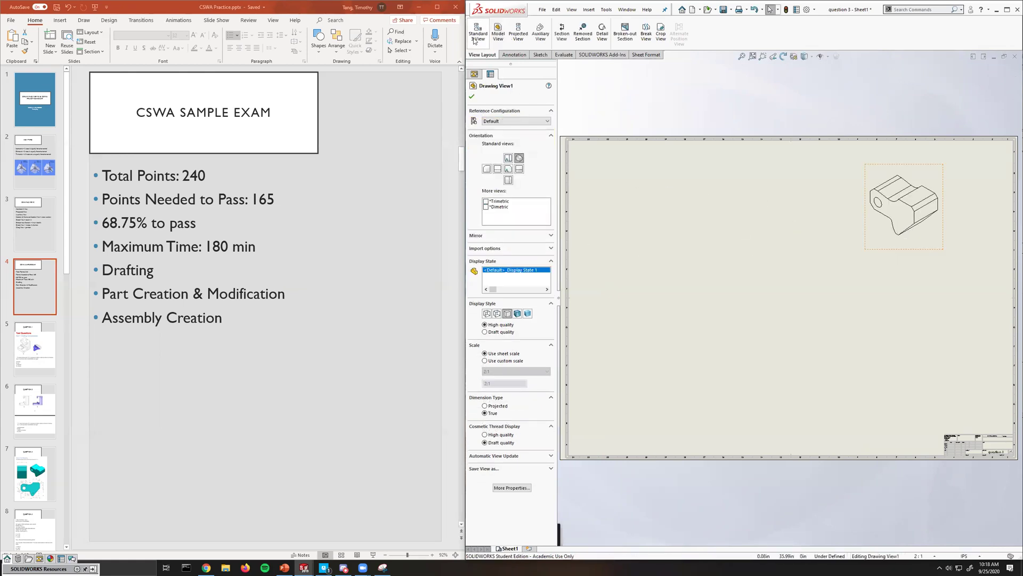
click(471, 97)
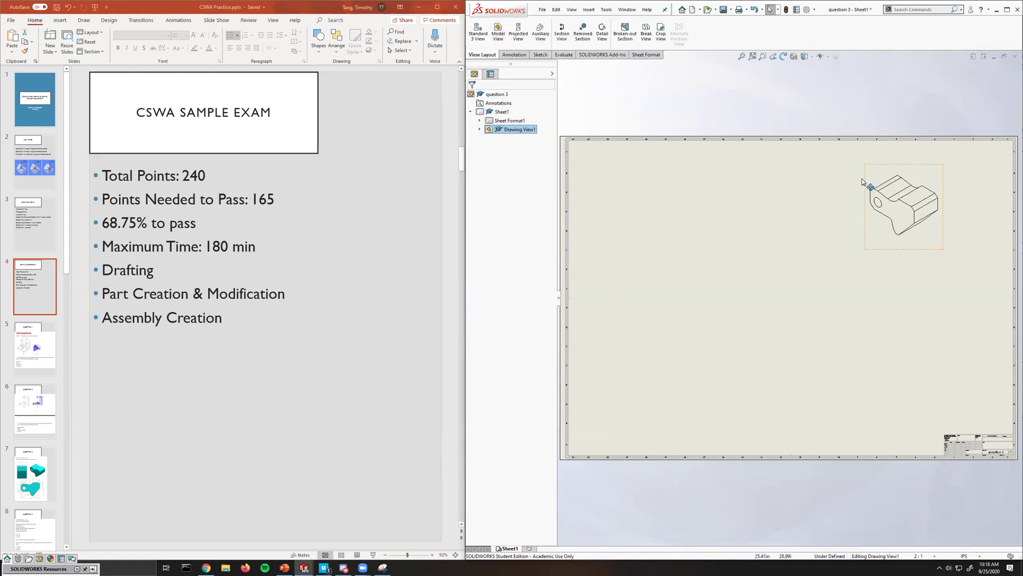
click(478, 32)
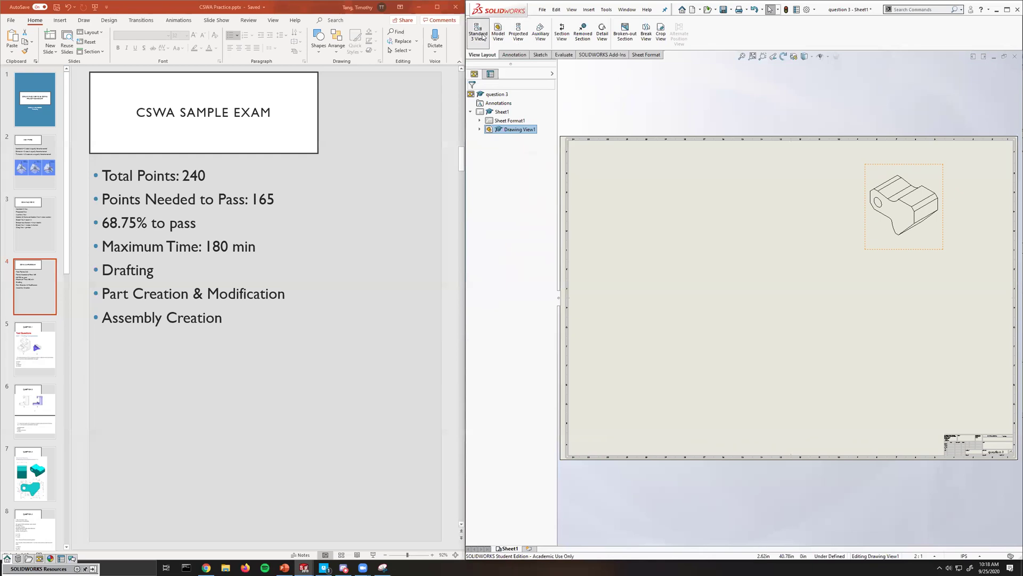
click(906, 210)
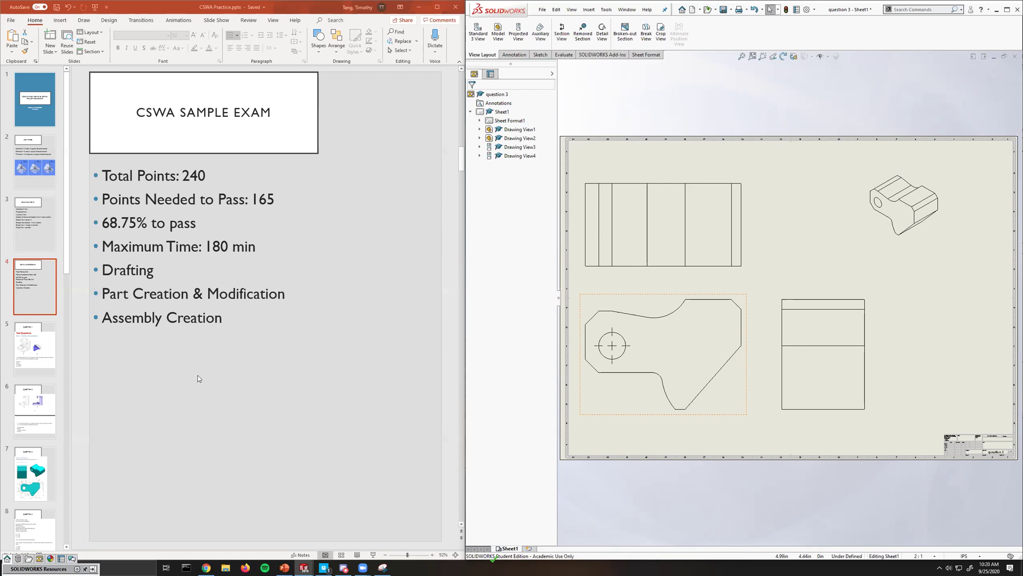
Switch to the PowerPoint deck and go through the question slides to the Question 3 part modeling slide.
click(38, 336)
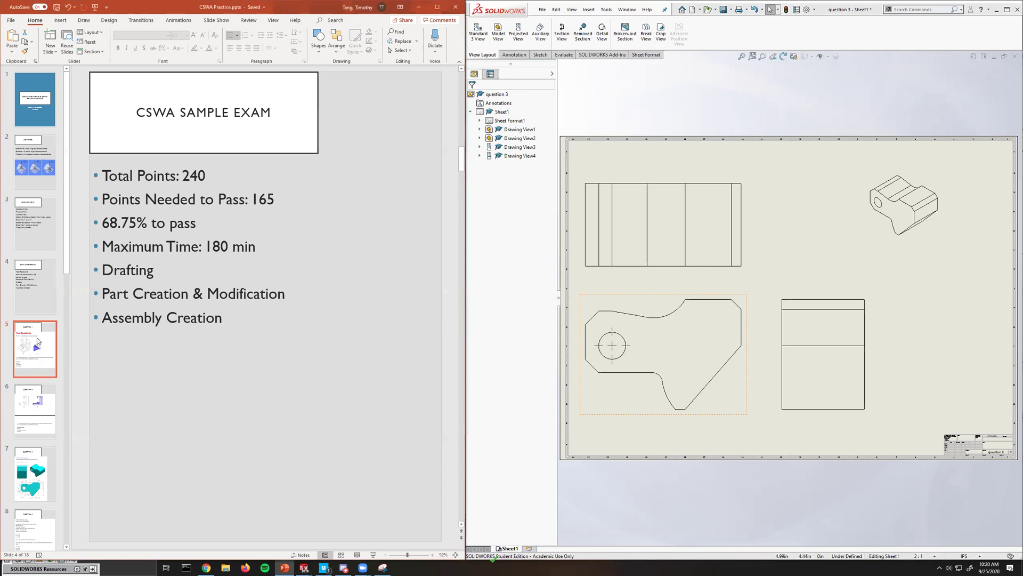
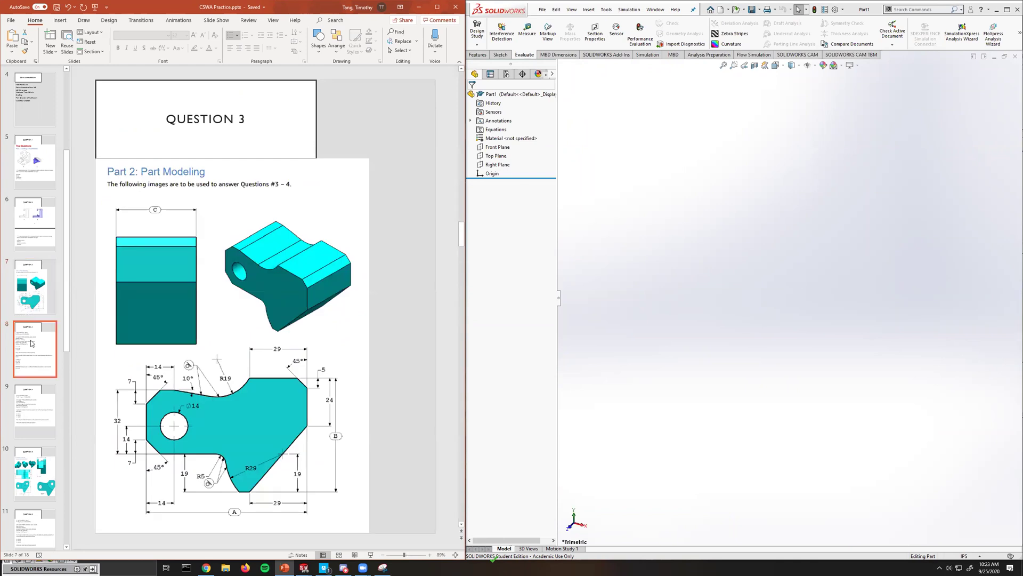
key(Up)
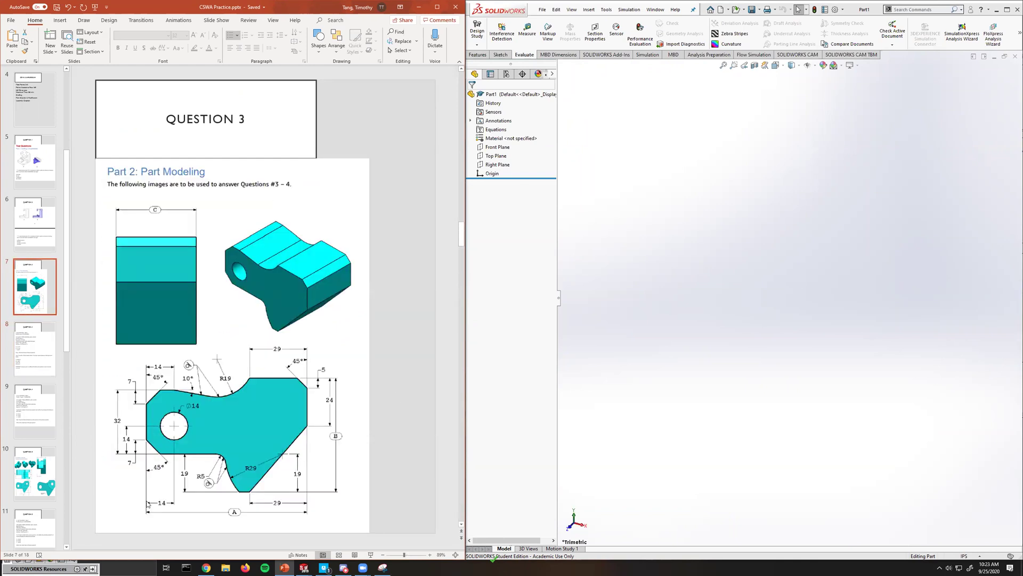
Bring up the Question 3 Step 1 specification slide and set the part's unit system to MMGS (millimeter, gram, second).
click(36, 354)
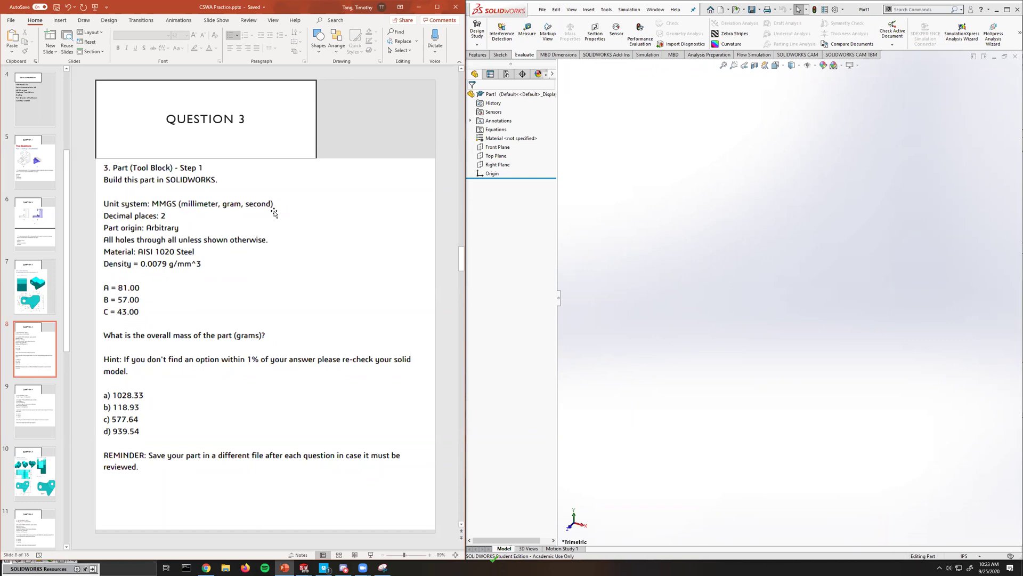
click(984, 556)
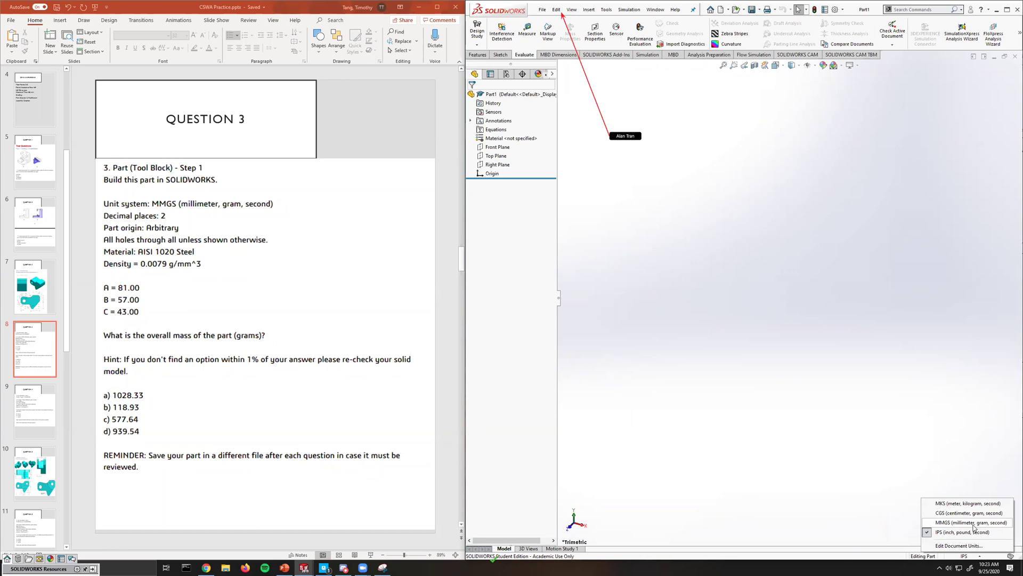
click(973, 524)
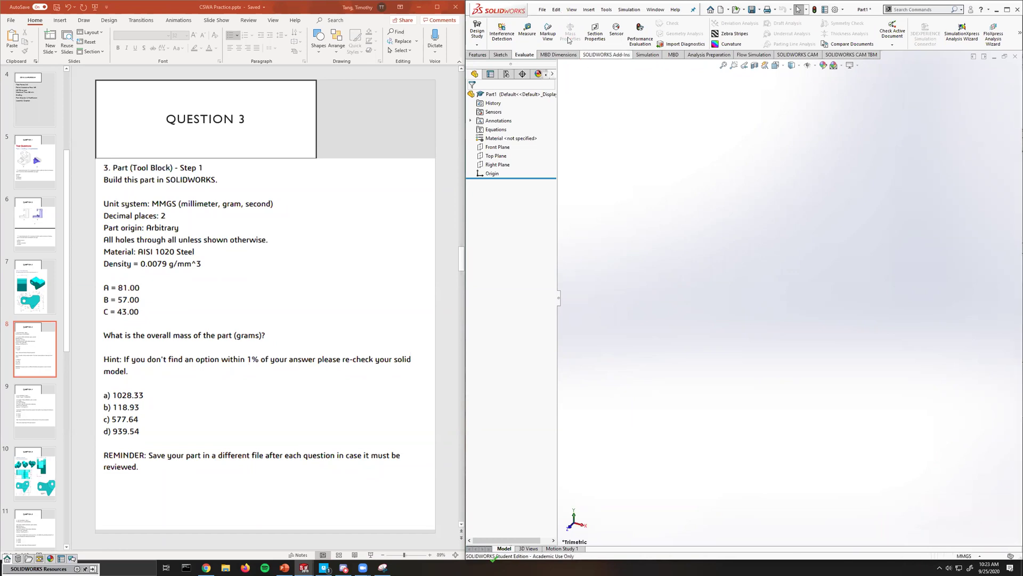
click(556, 9)
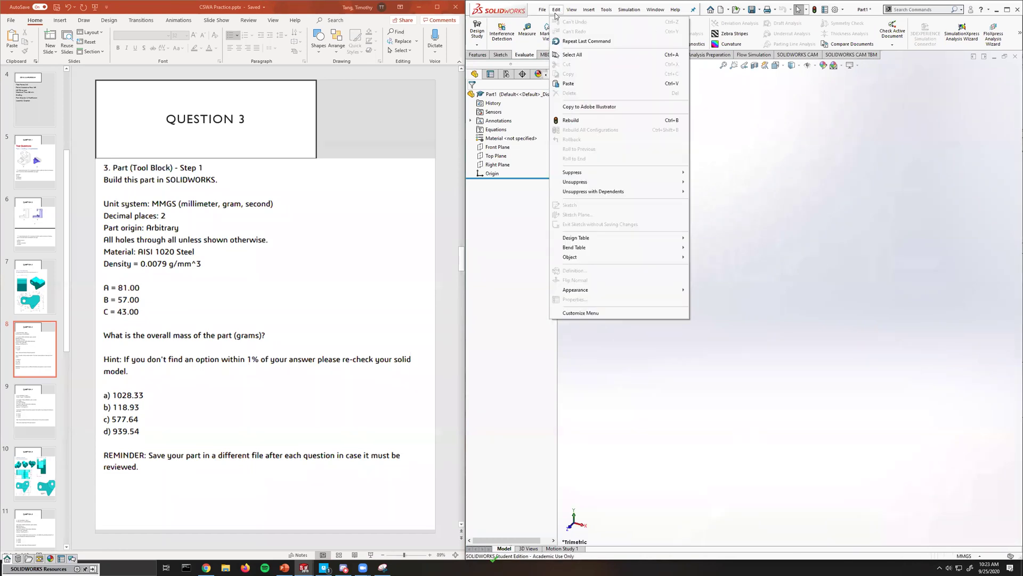
click(919, 173)
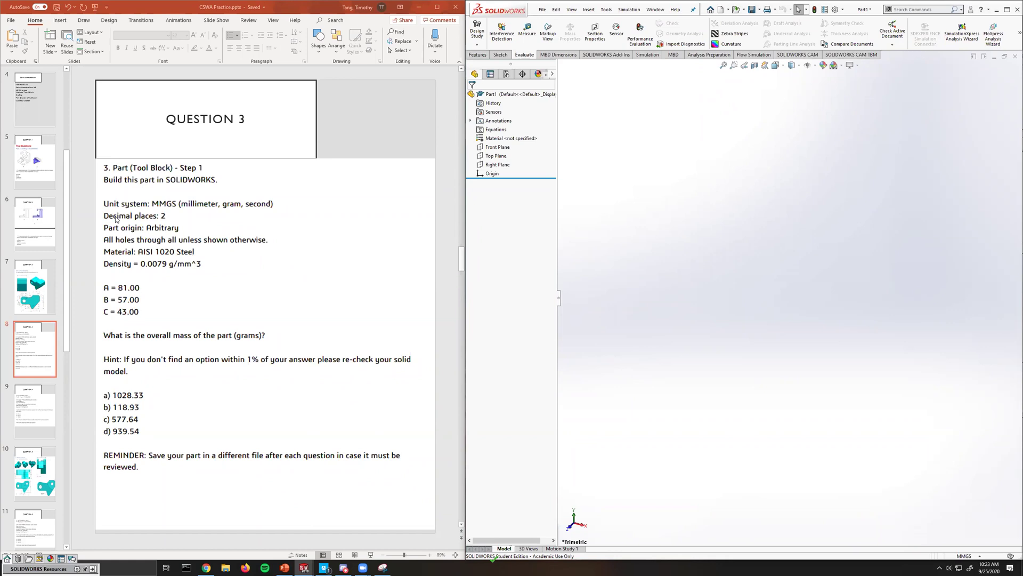
Check the decimal places set for length in the part's document unit properties.
click(964, 556)
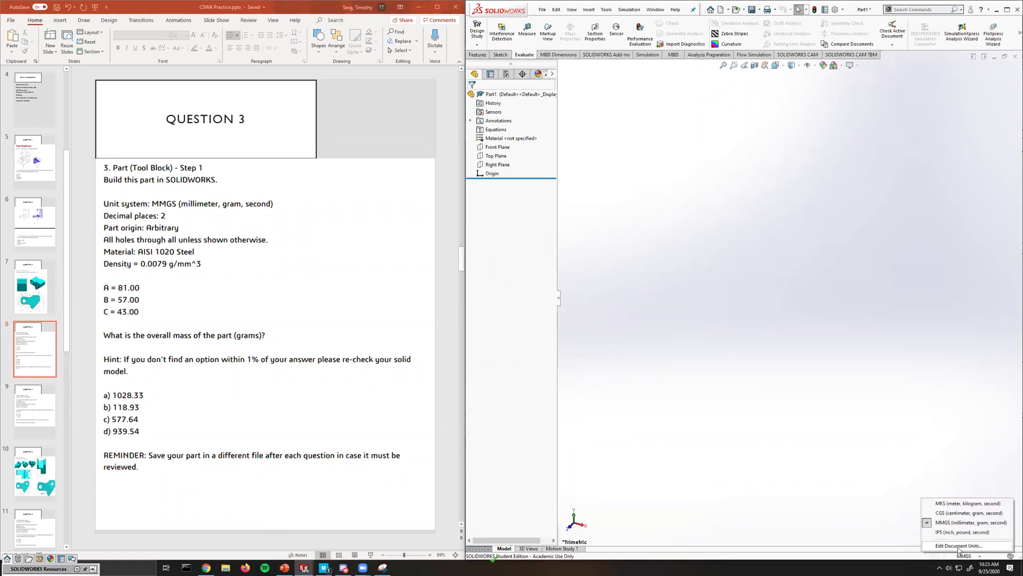
click(959, 546)
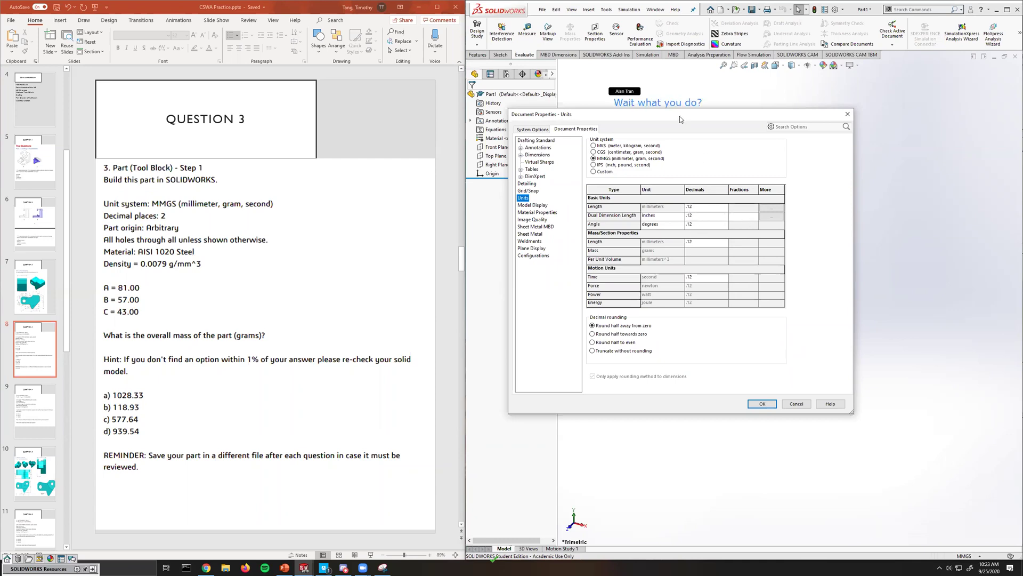
drag(680, 119, 724, 131)
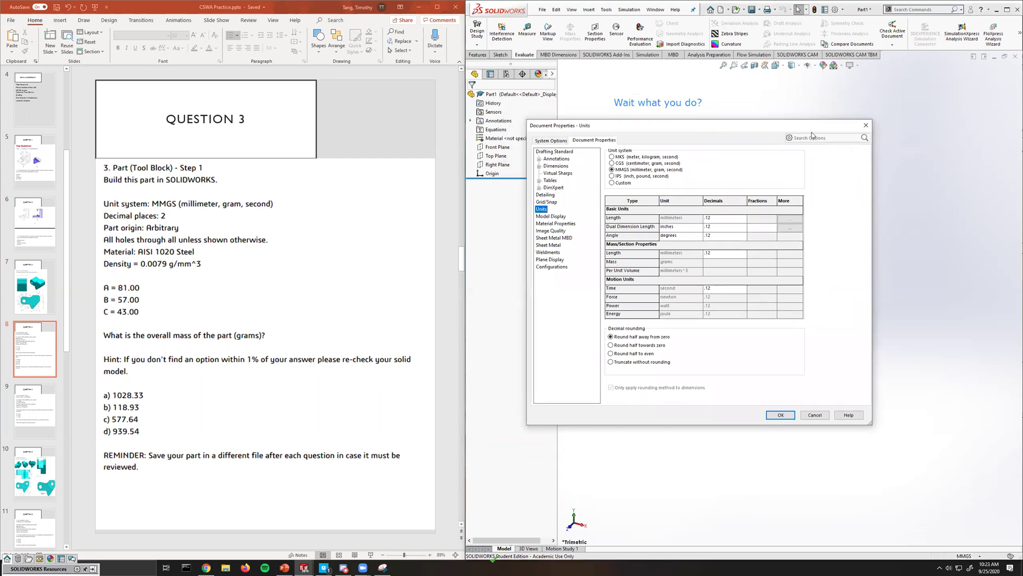
click(867, 127)
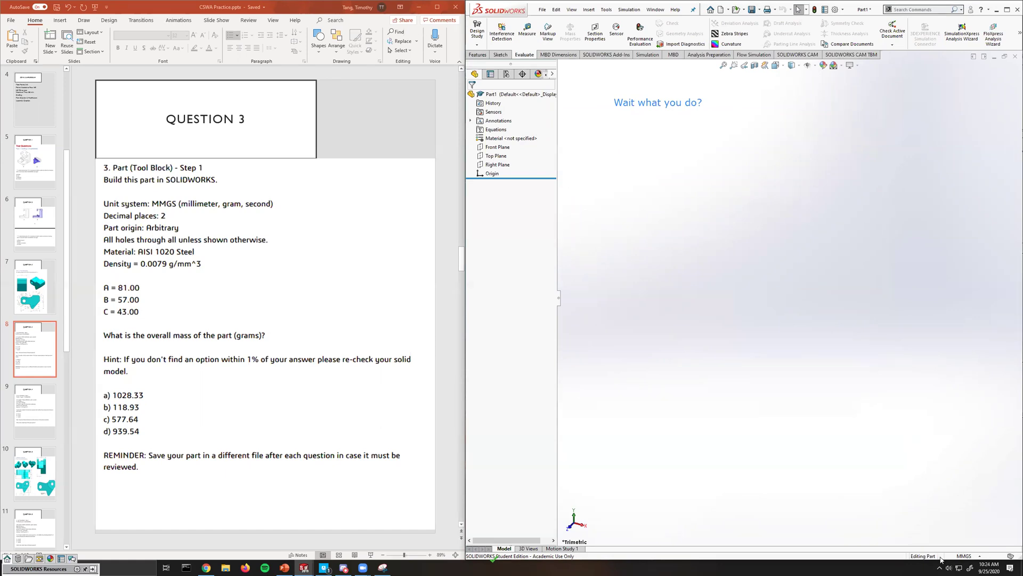
click(966, 556)
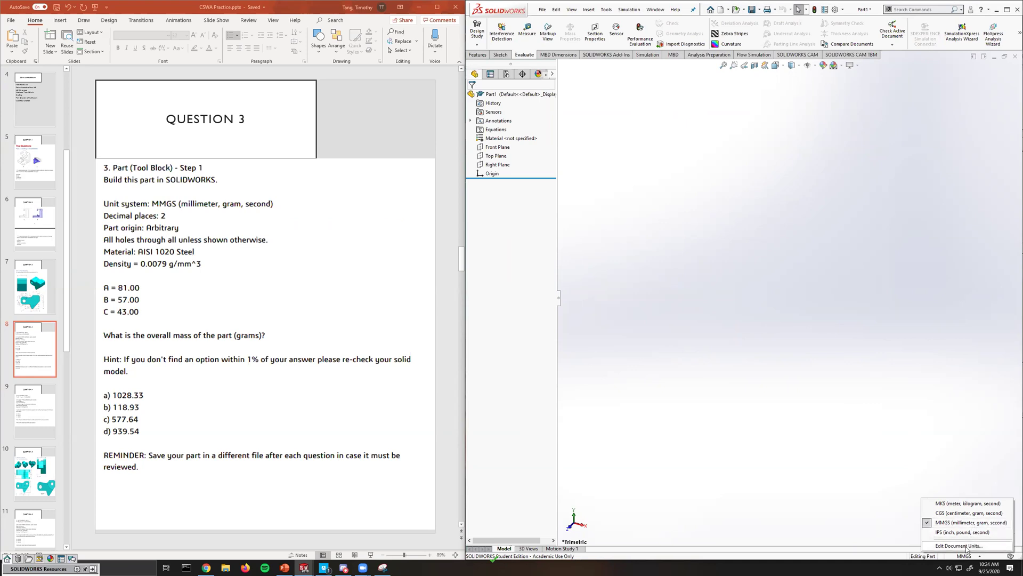
click(968, 547)
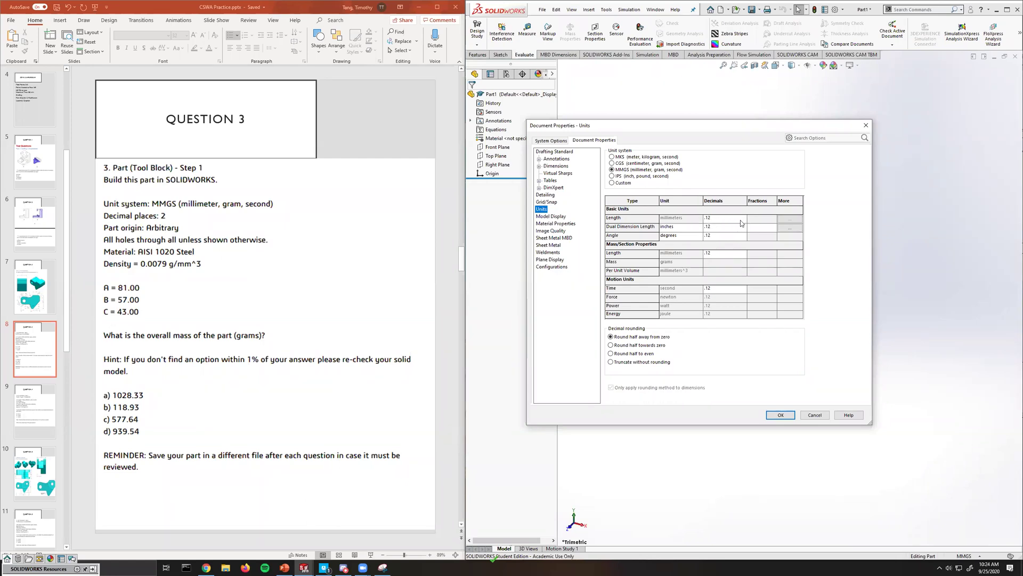
click(744, 219)
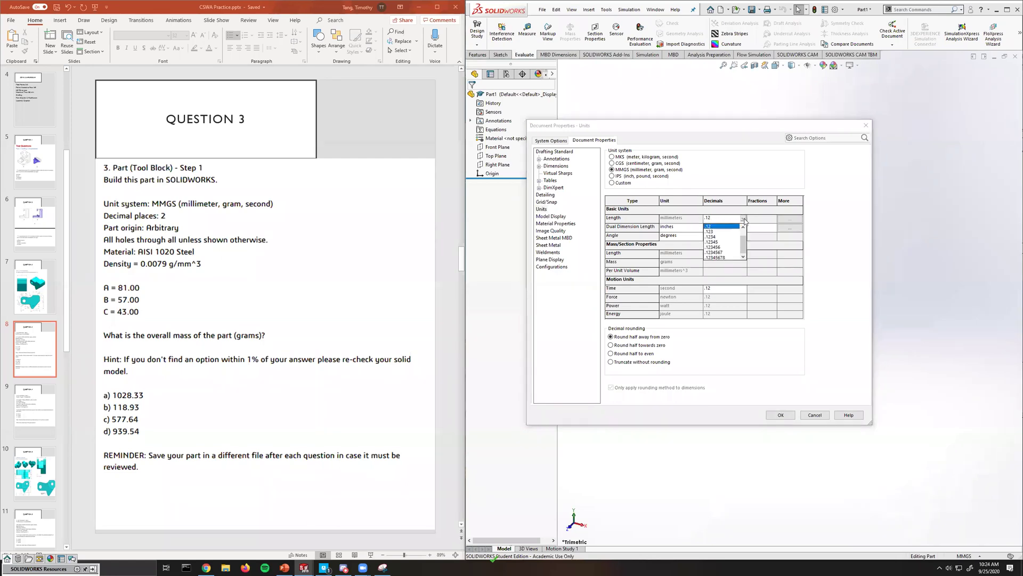
click(744, 219)
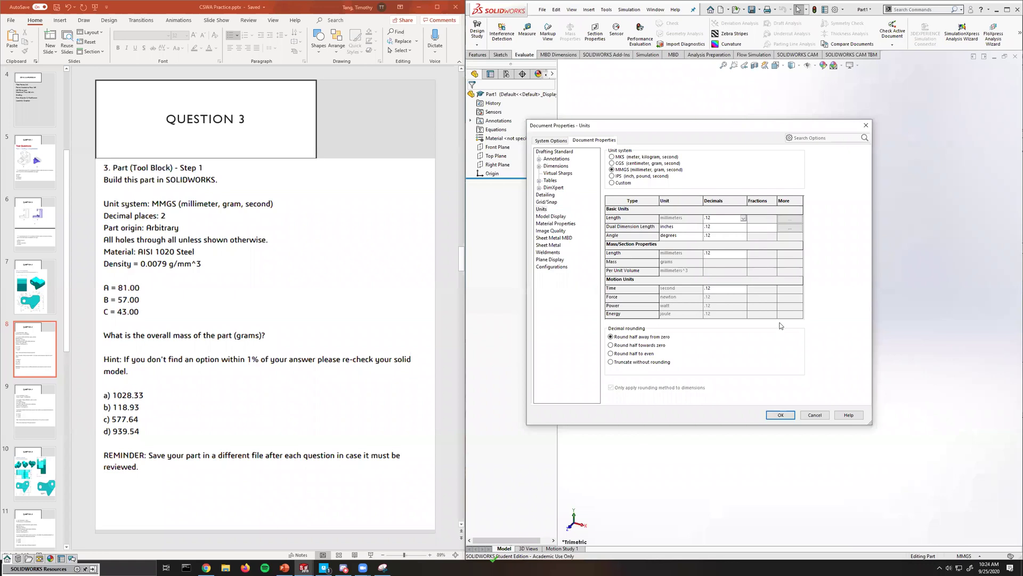
click(781, 415)
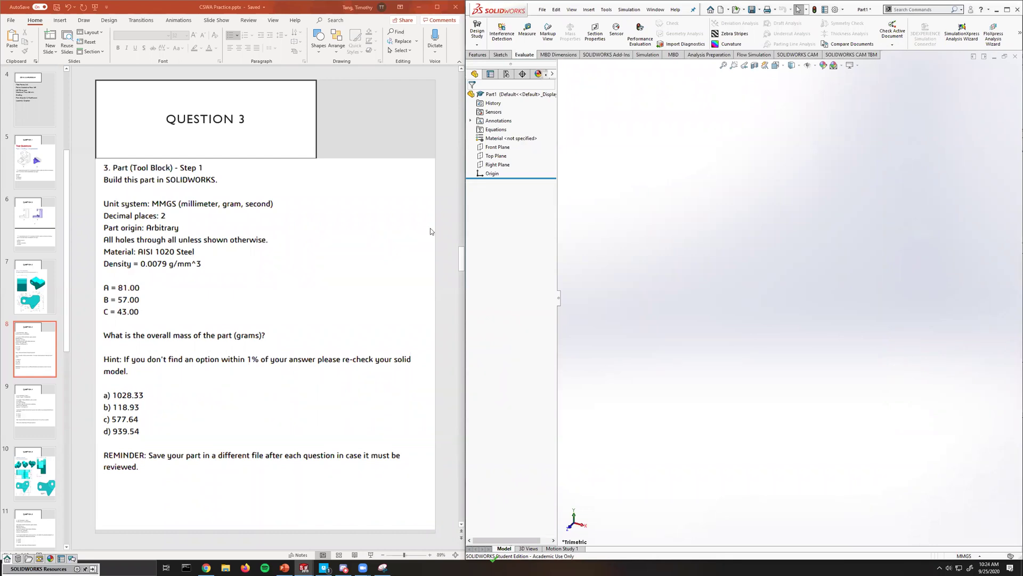
Apply the AISI 1020 steel material to the part.
click(528, 139)
right_click(528, 139)
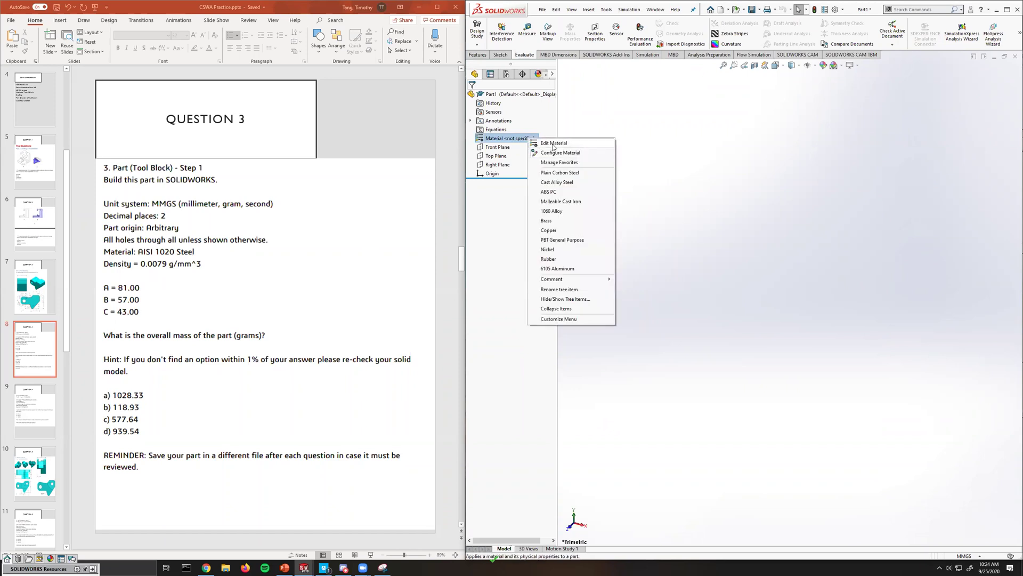
click(558, 148)
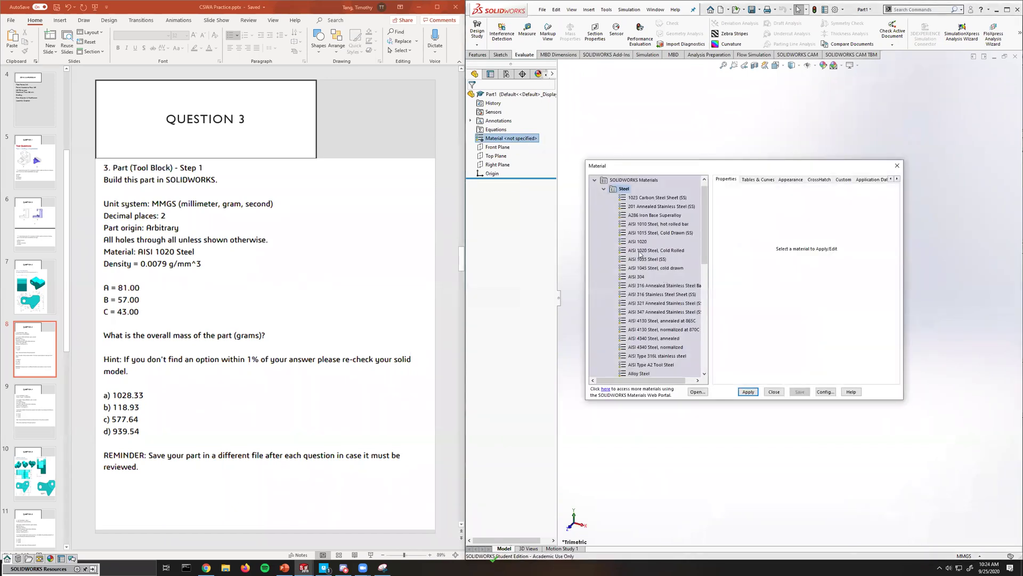
click(638, 242)
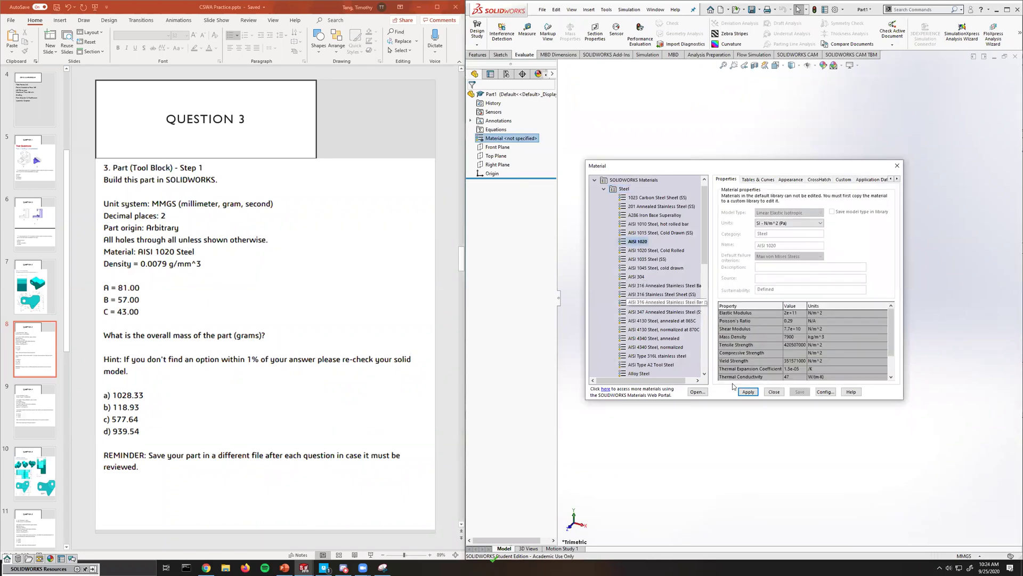
click(748, 392)
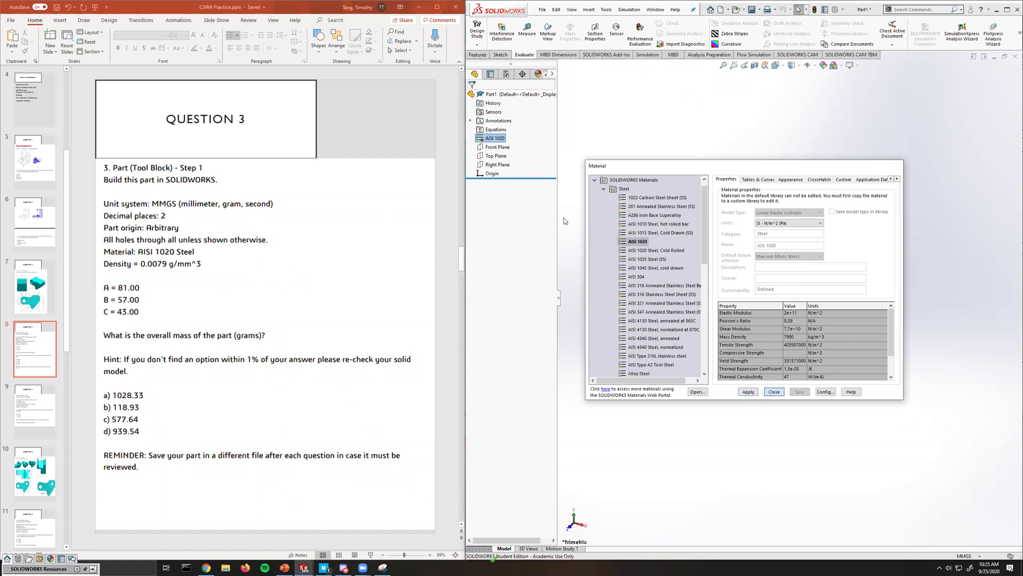
click(773, 391)
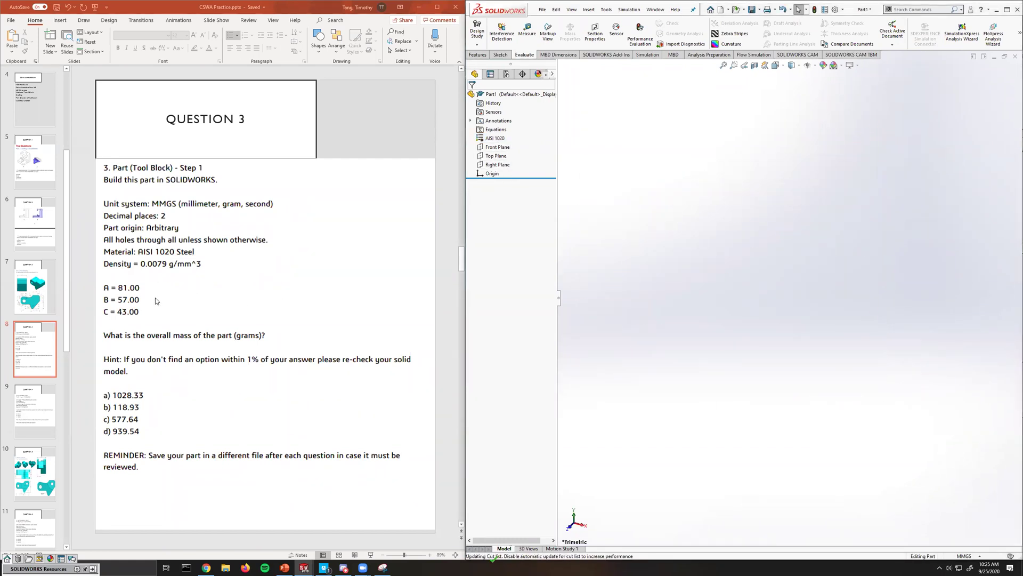
Check the A, B and C dimensions on the Question 3 slides and open the part's equation manager.
click(36, 298)
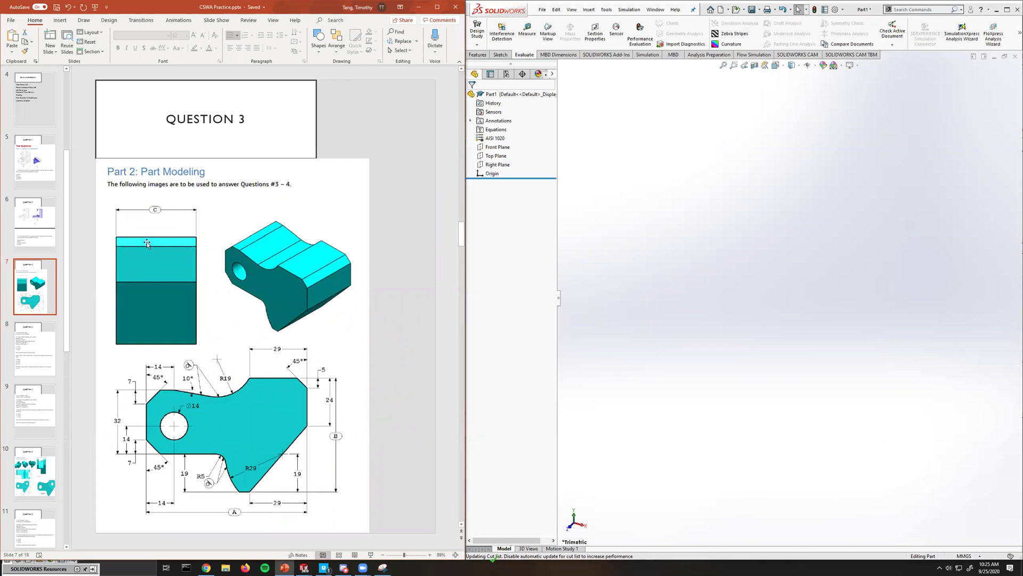
click(45, 358)
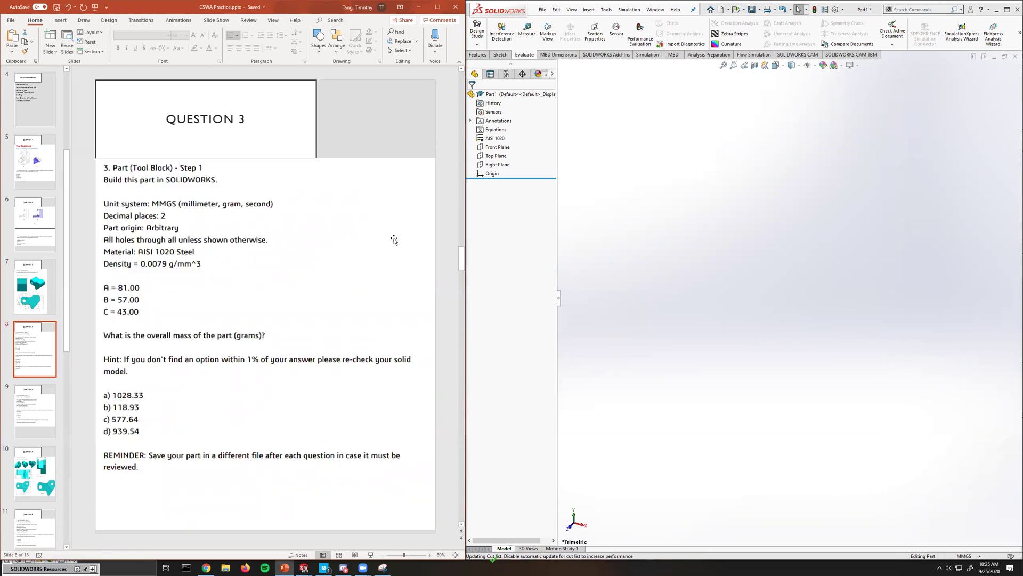
right_click(501, 131)
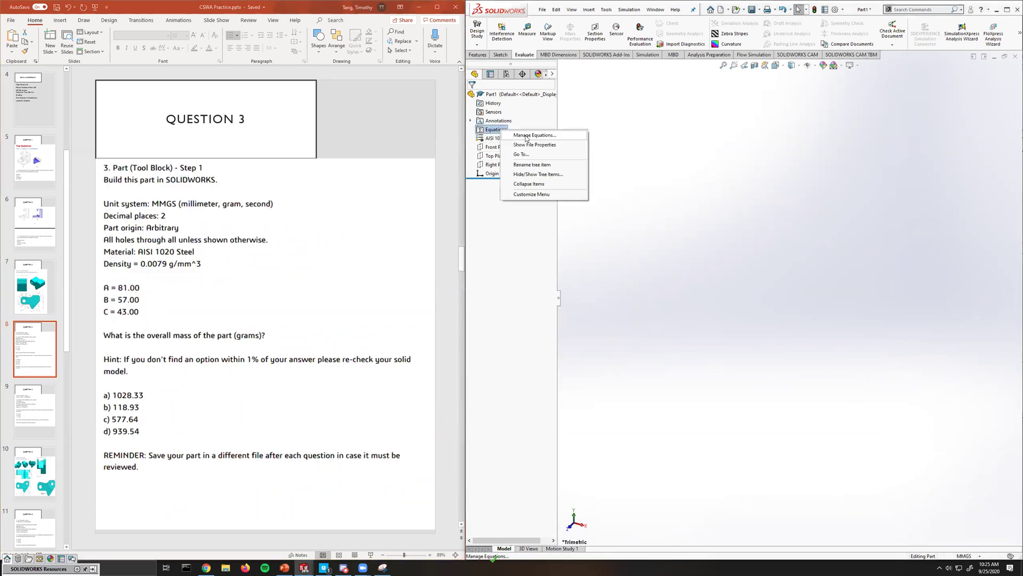
click(533, 134)
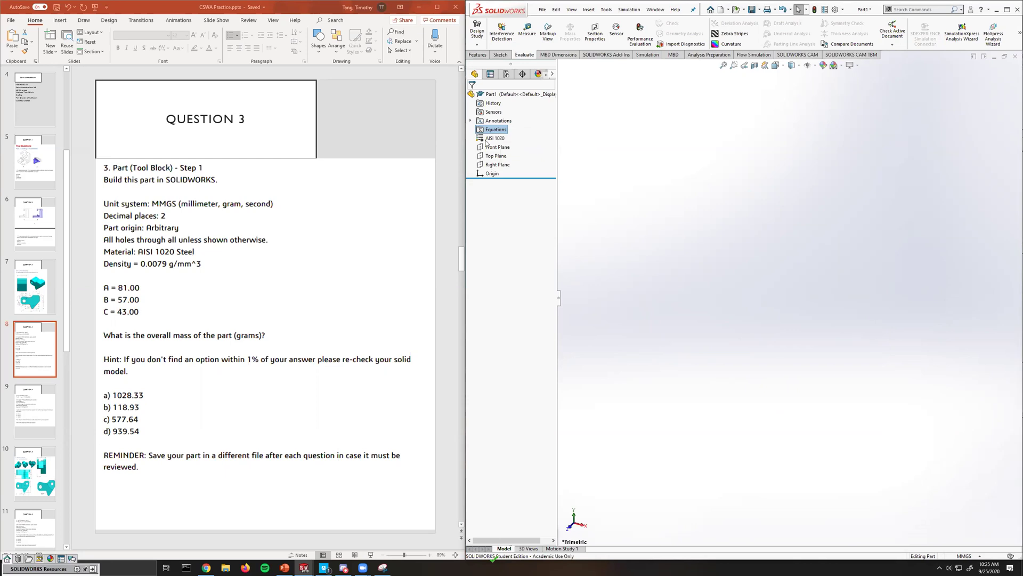
Set the Equations item to Show in the FeatureManager tree display options.
right_click(534, 130)
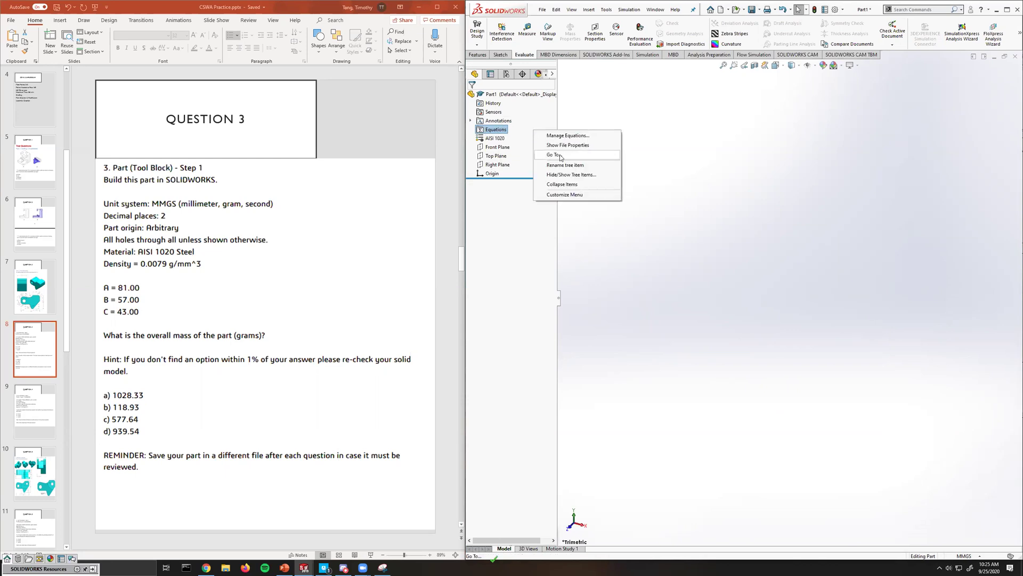
click(595, 176)
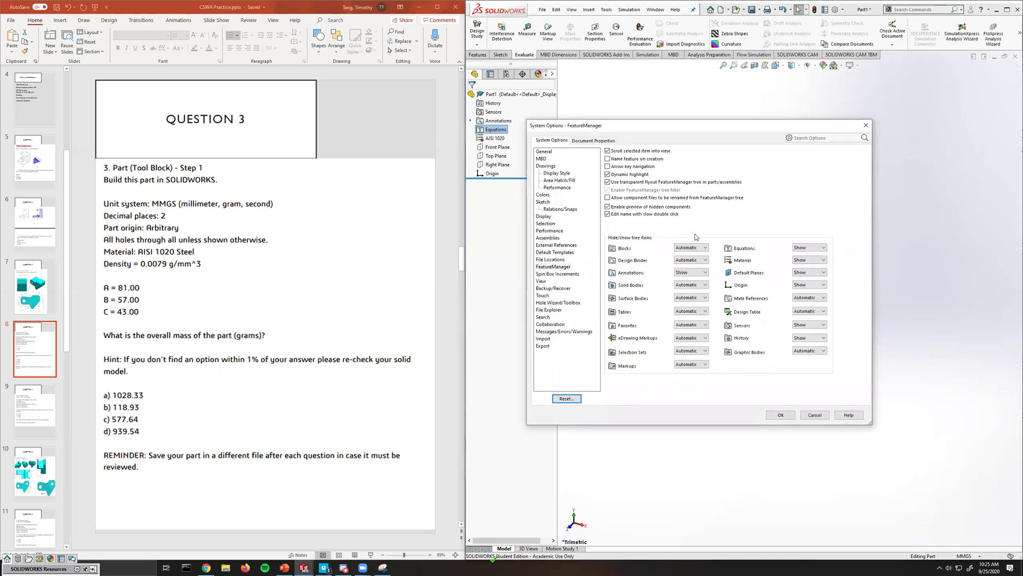
click(820, 249)
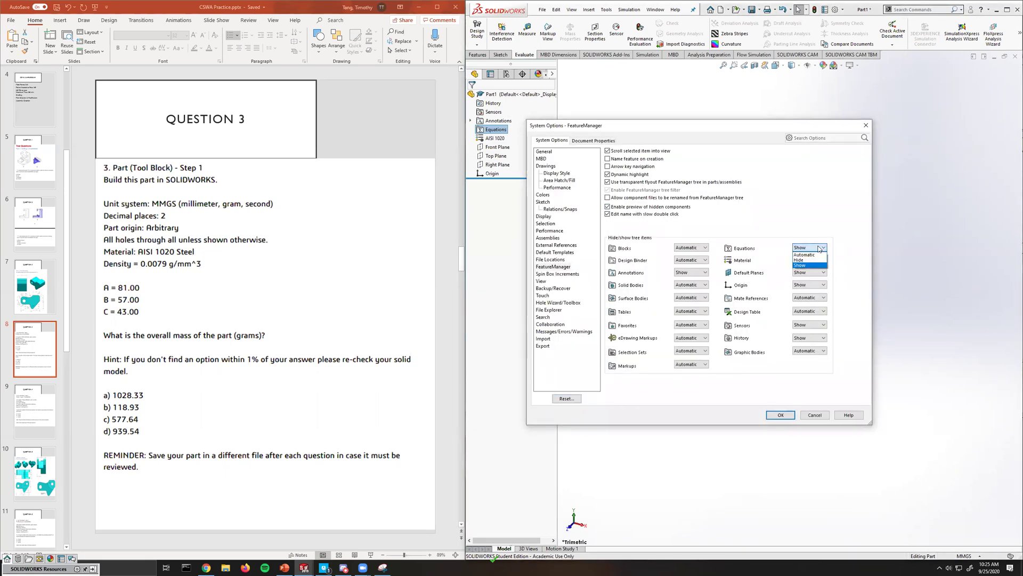
click(802, 265)
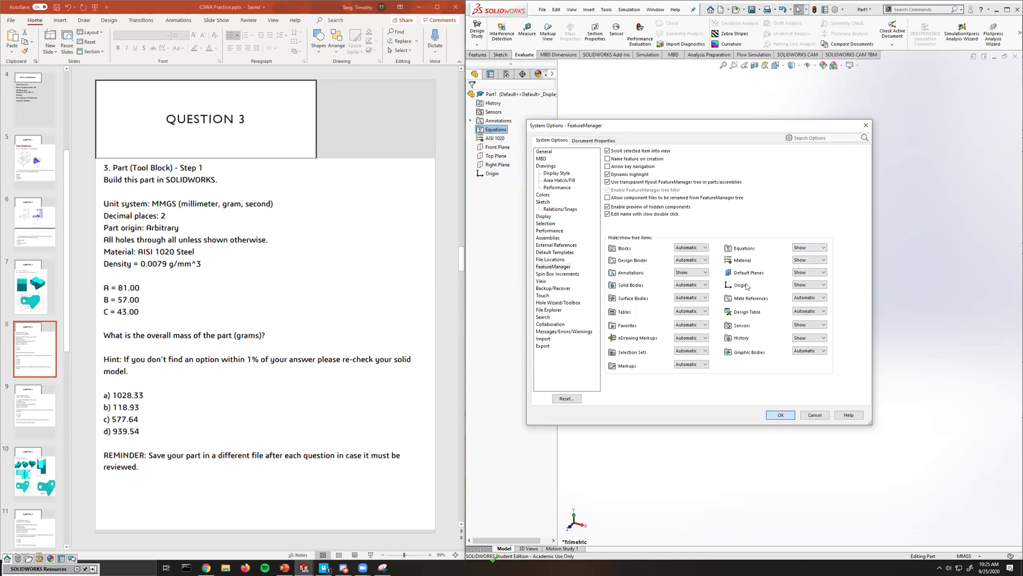
key(Return)
right_click(485, 130)
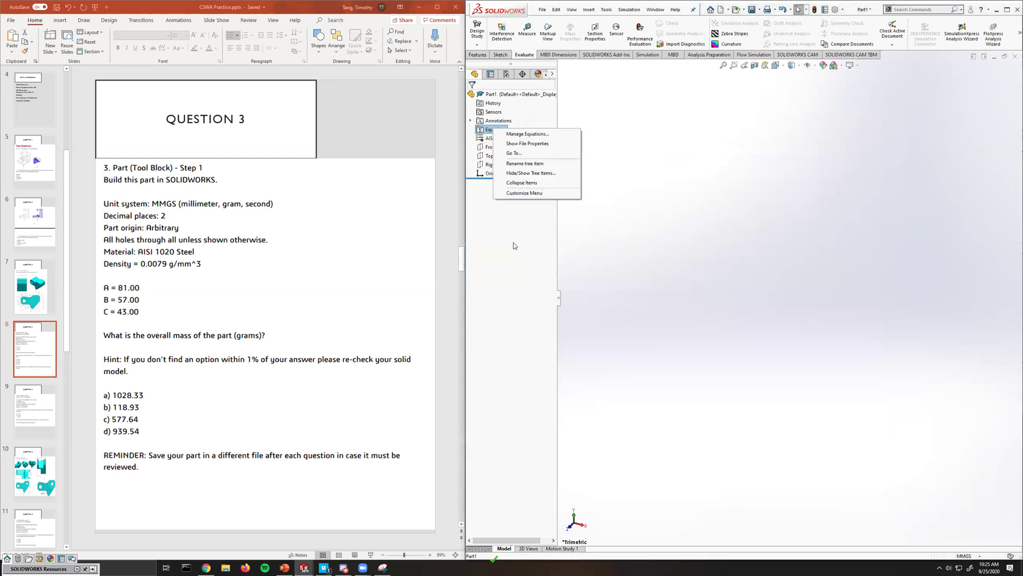
click(515, 245)
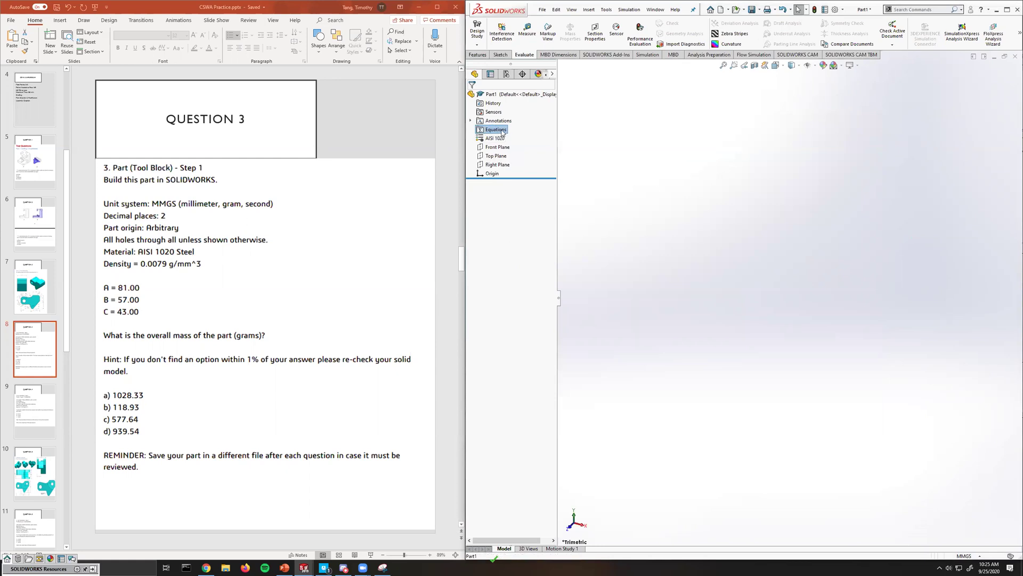
Open the part's equation manager and add a global variable A equal to 81.
right_click(499, 131)
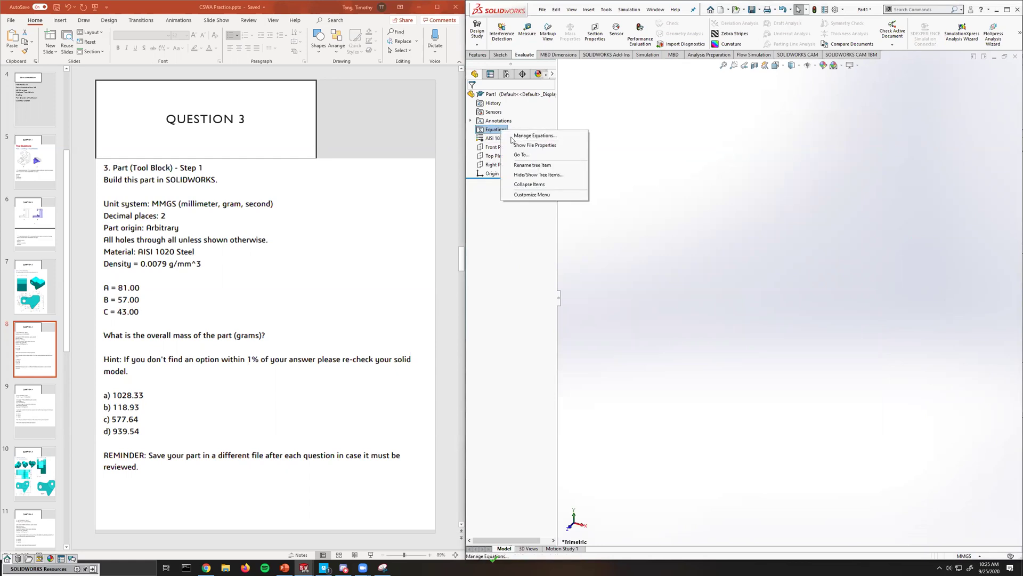
click(522, 137)
drag(652, 155, 708, 157)
click(670, 197)
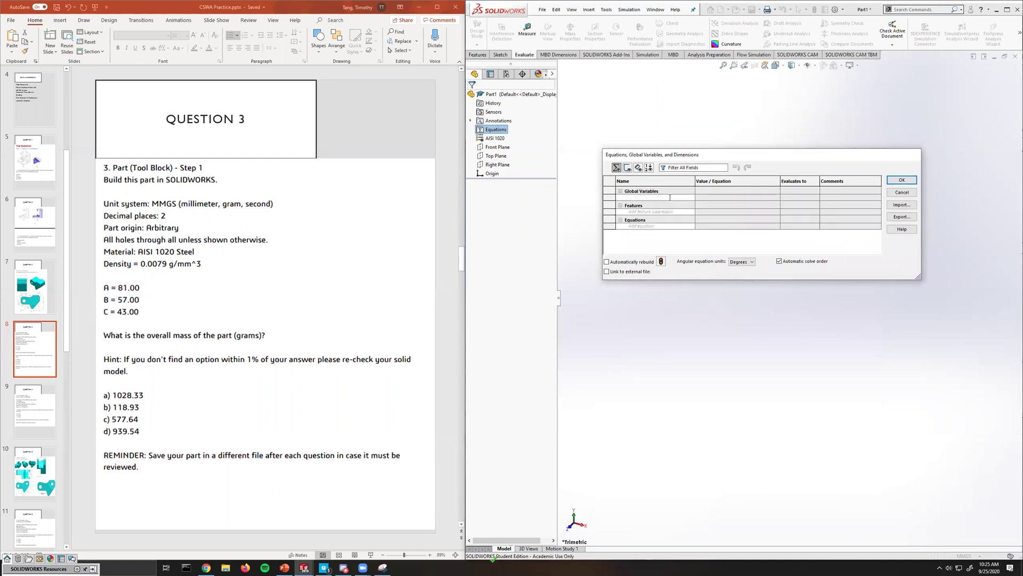
text(A)
key(Tab)
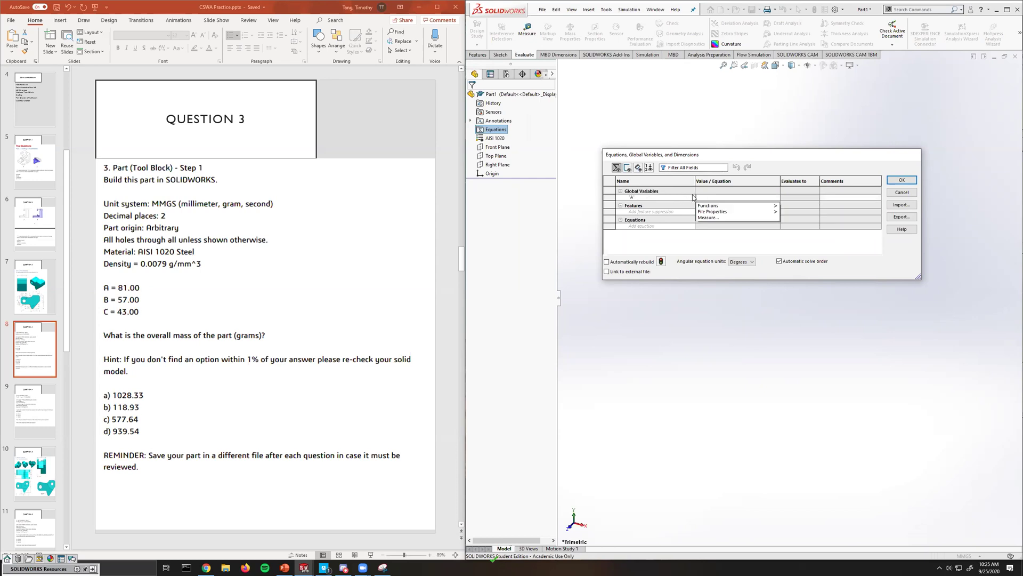
text(81)
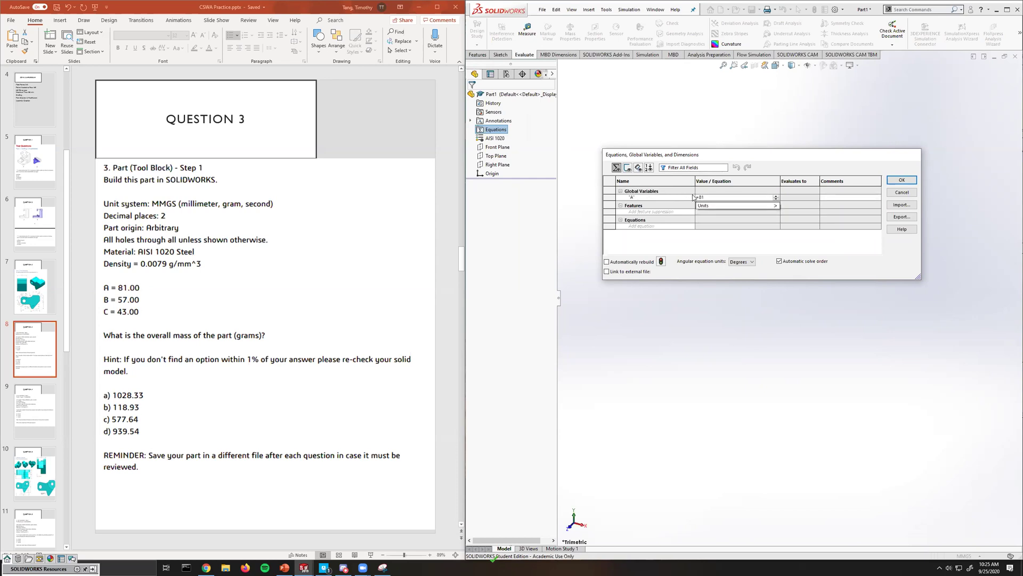
key(Tab)
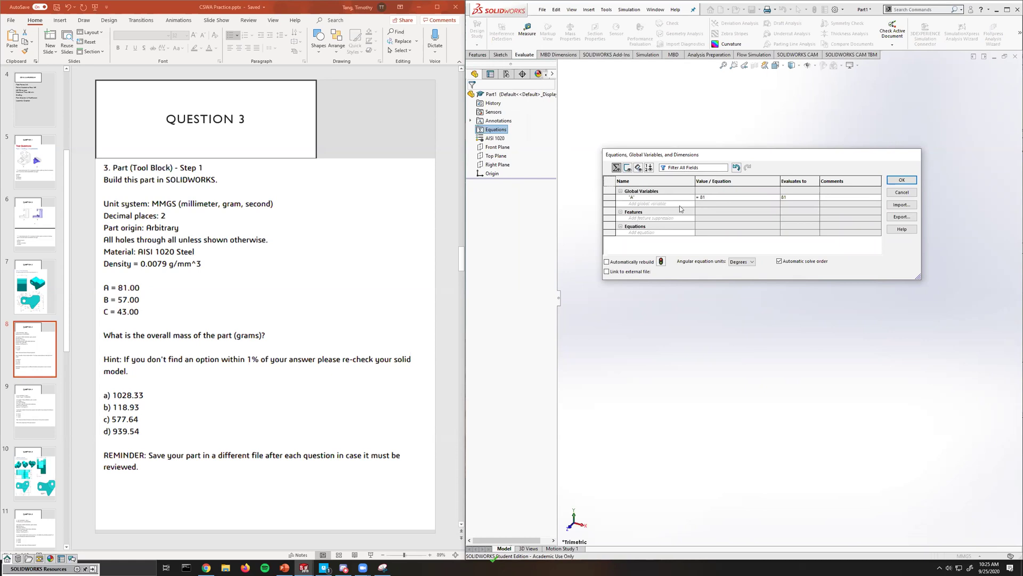
Add global variables B = 57 and C = 43, and accept the equations.
click(665, 203)
key(Tab)
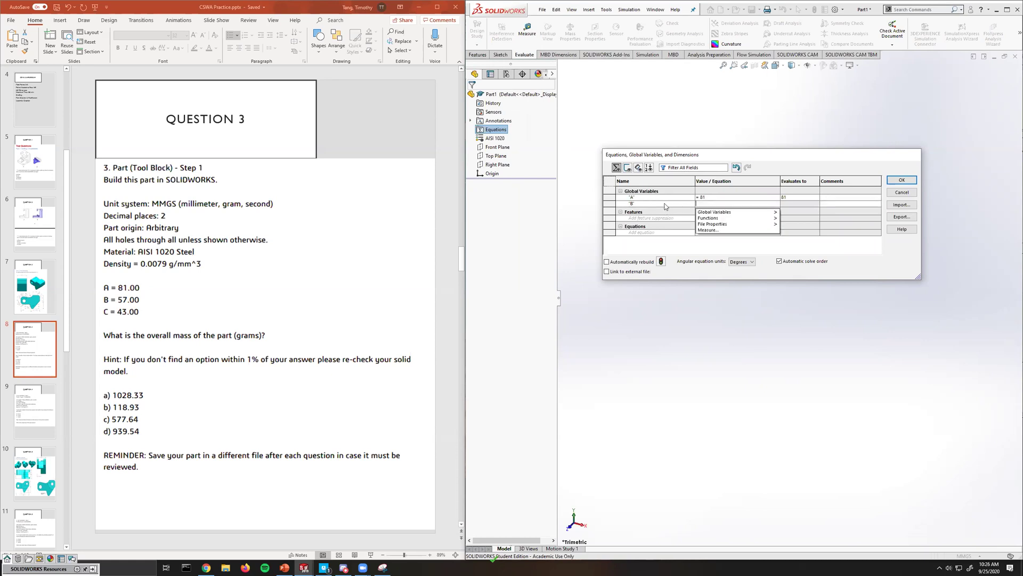
text(57)
key(Tab)
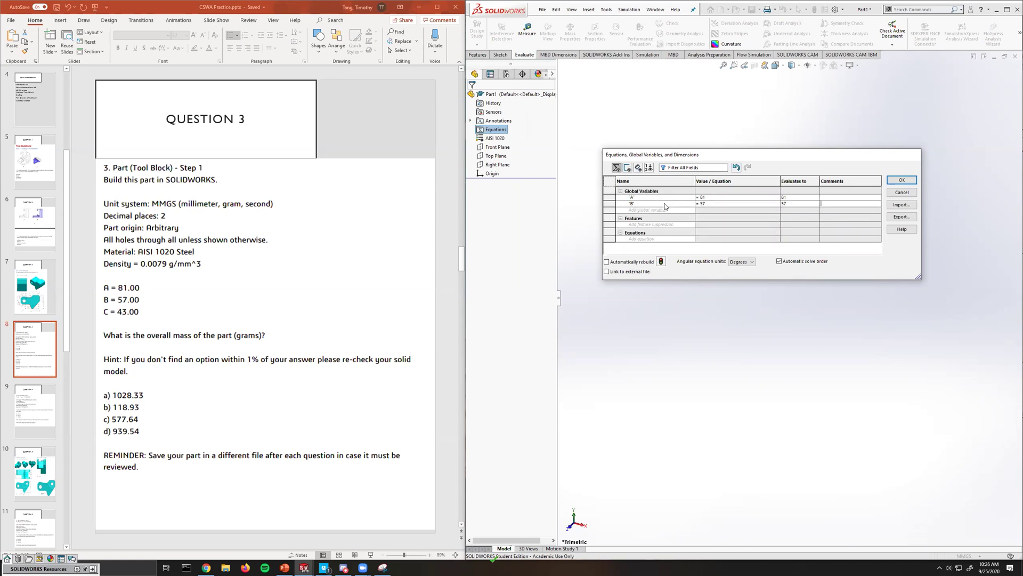
click(645, 209)
text(C)
key(Tab)
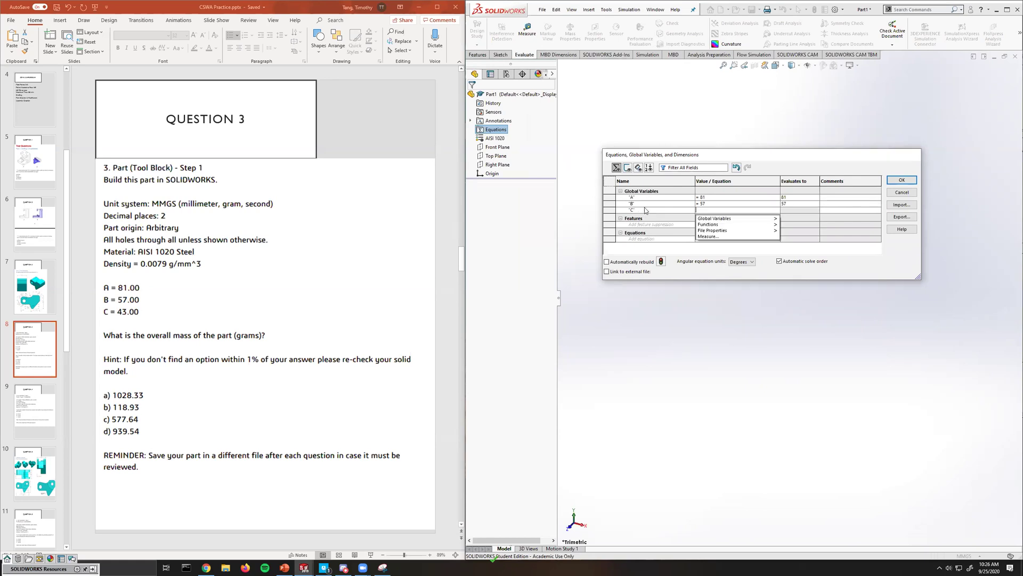
text(43)
key(Tab)
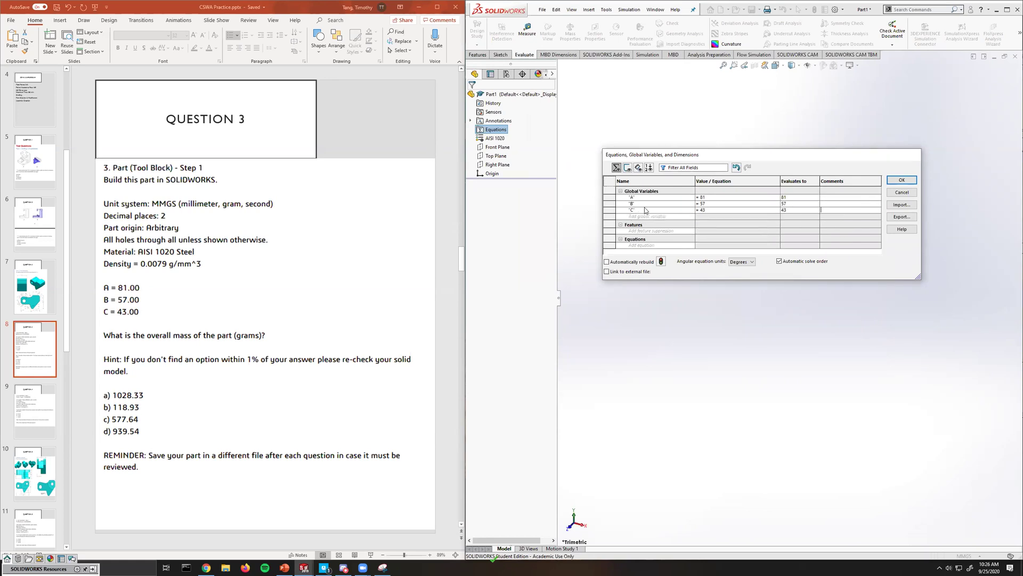
click(901, 181)
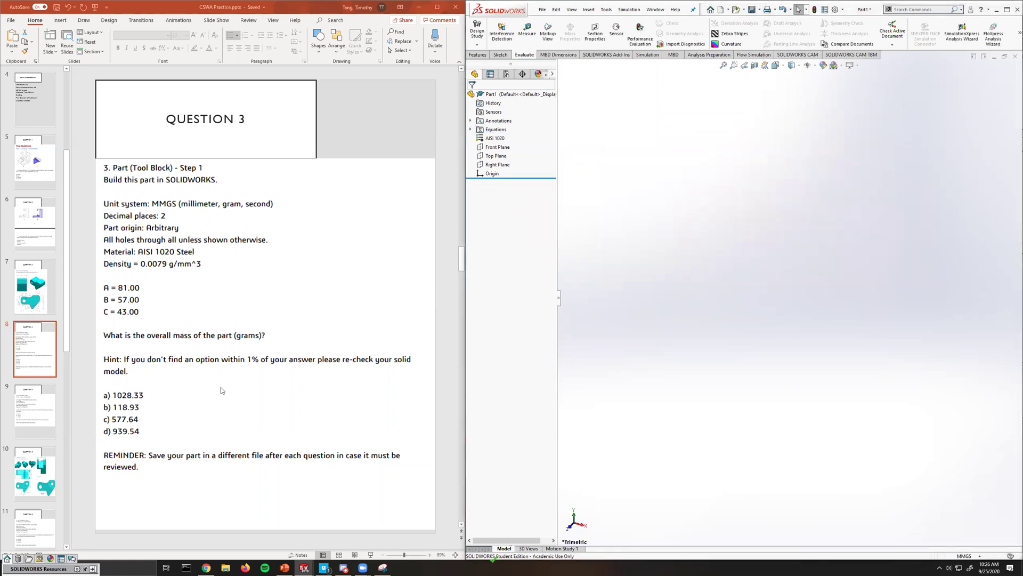
Bring up the Question 3 drawing slide and start a sketch on the Front Plane.
click(47, 296)
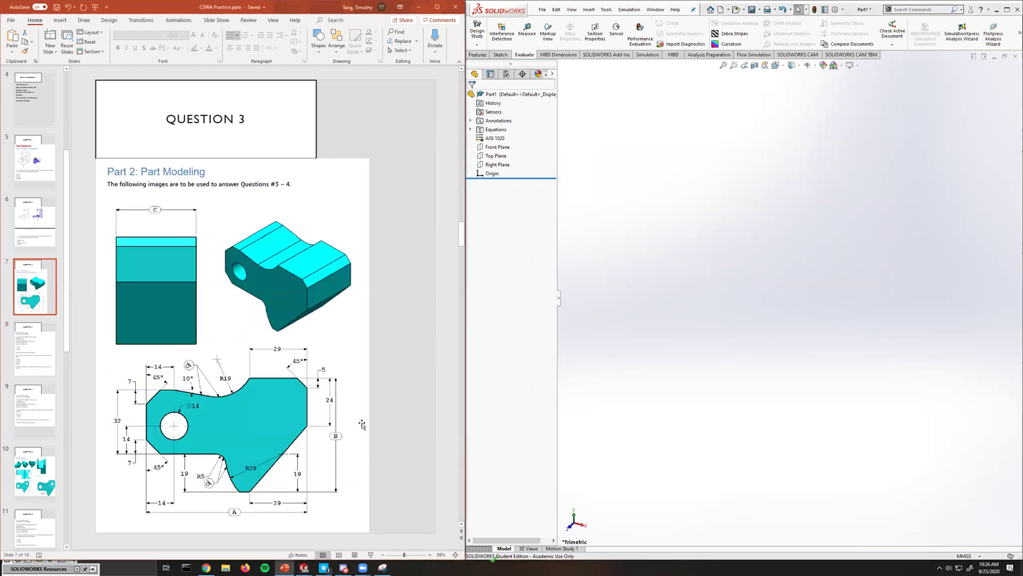
click(497, 147)
right_click(494, 147)
click(541, 135)
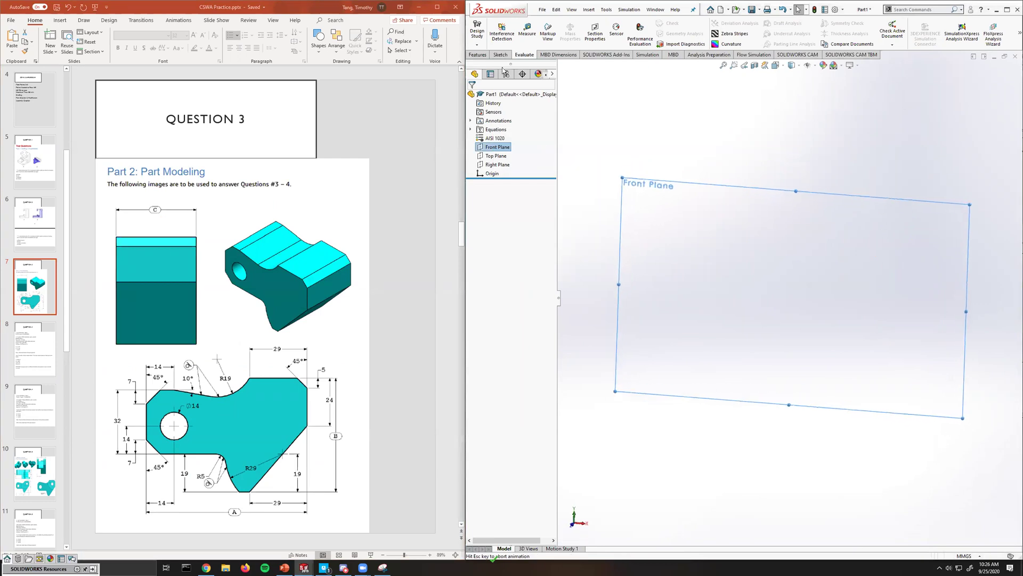
click(500, 54)
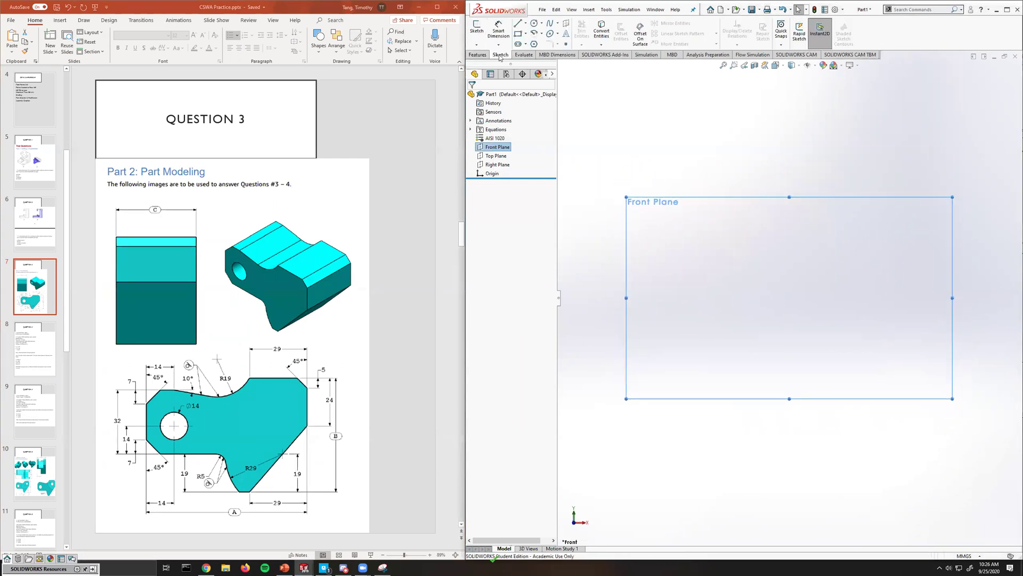
click(479, 27)
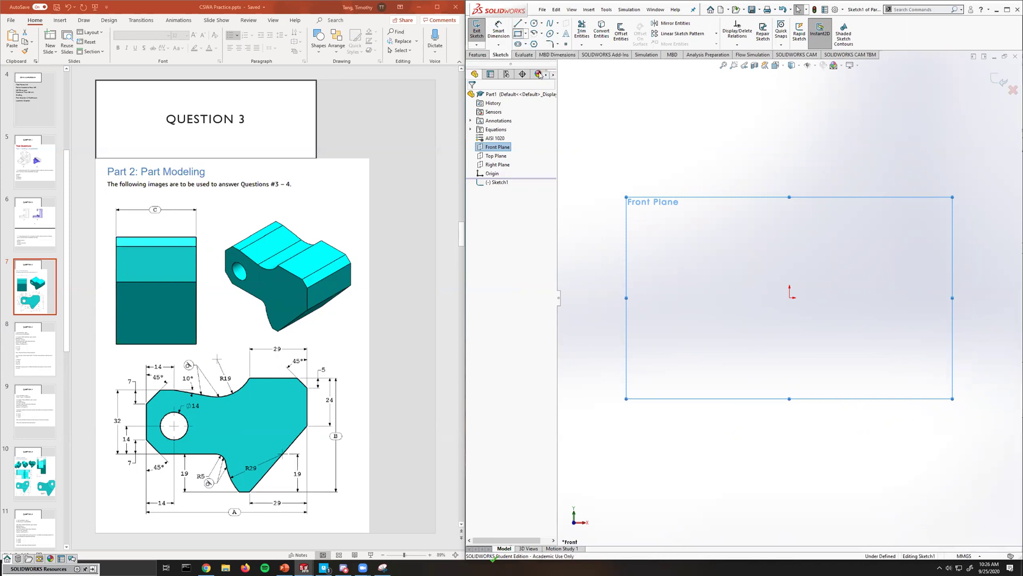
Sketch a corner rectangle about 115 mm wide and 82 mm high, starting at the origin.
click(519, 33)
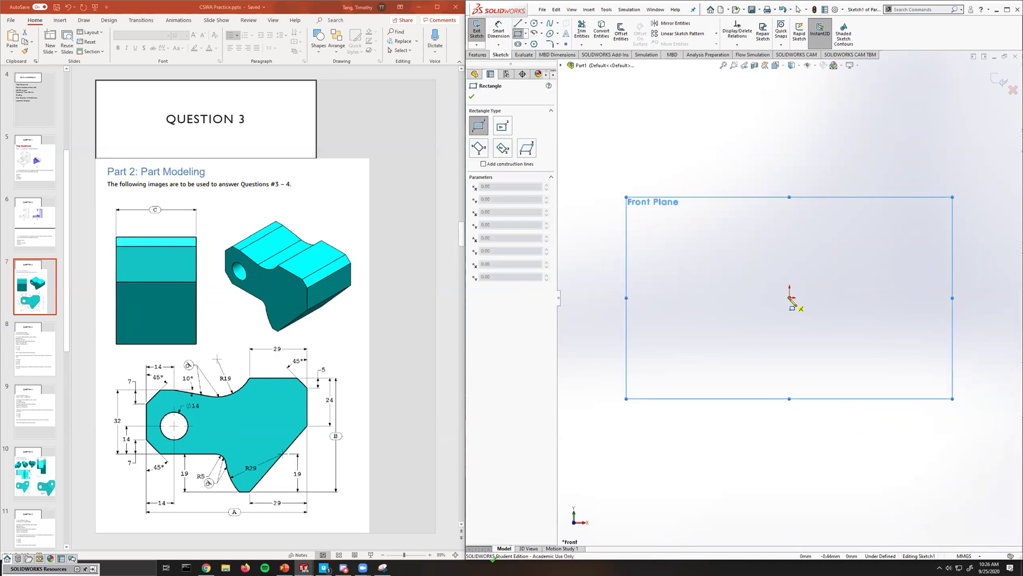
click(789, 297)
click(999, 147)
key(f)
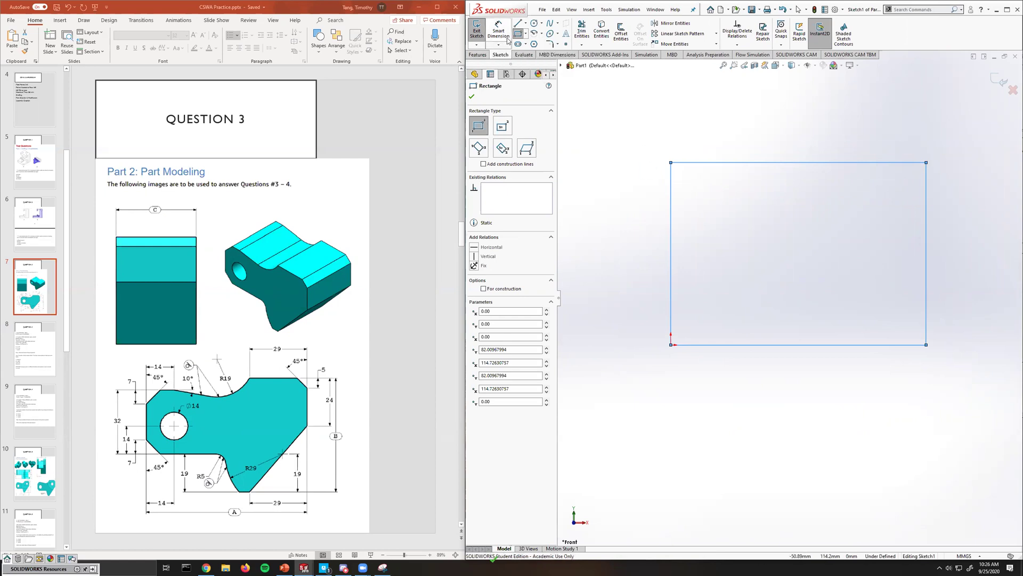
click(517, 34)
Dimension the rectangle's bottom edge with global variable A, and place a vertical dimension on its right edge.
click(498, 32)
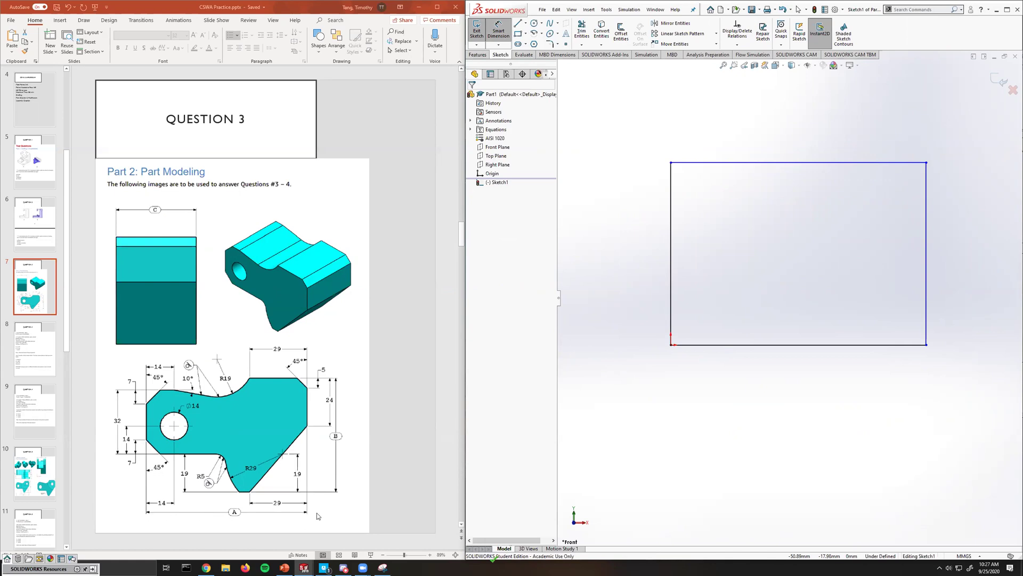
click(717, 345)
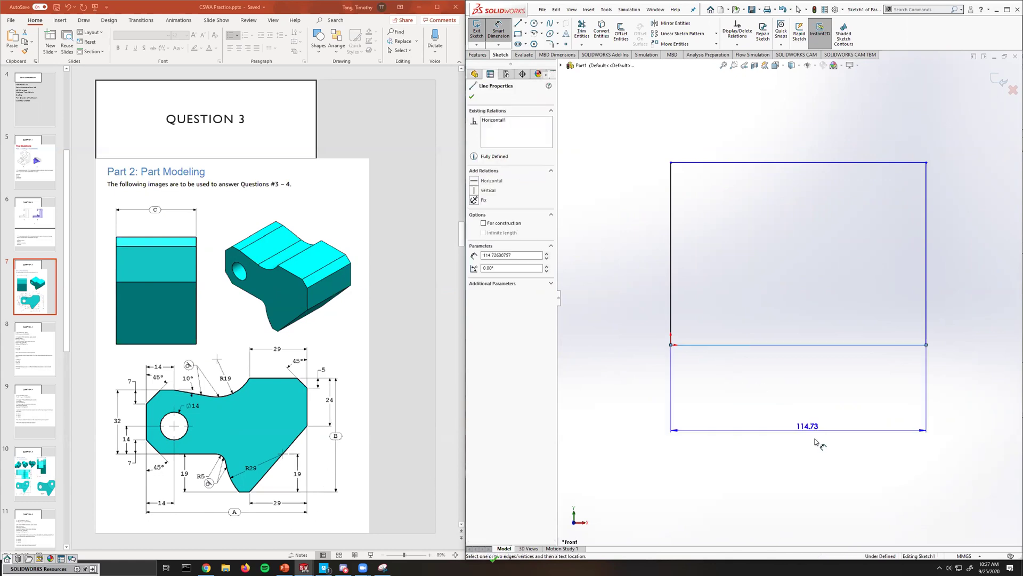
click(818, 440)
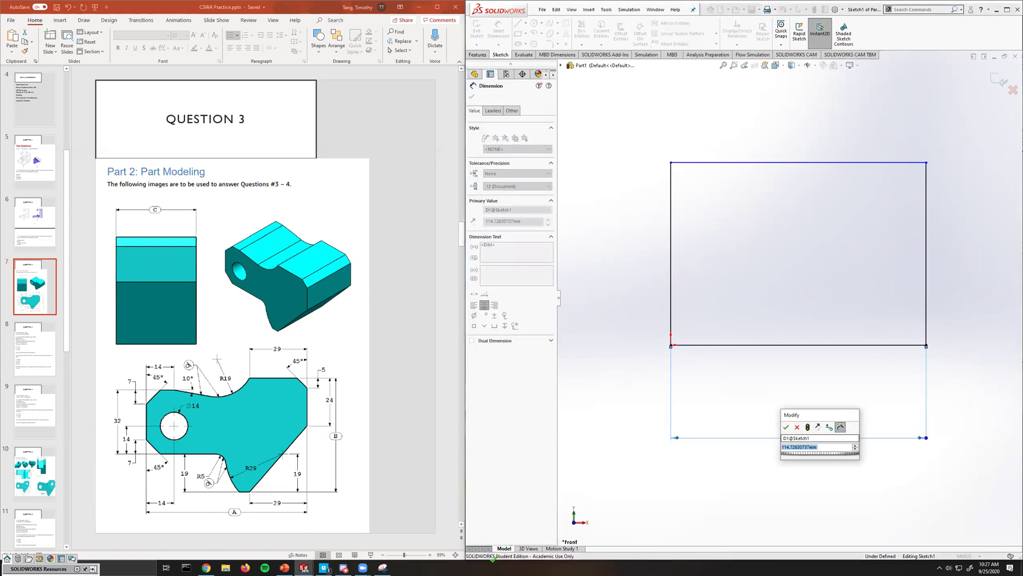
text(=)
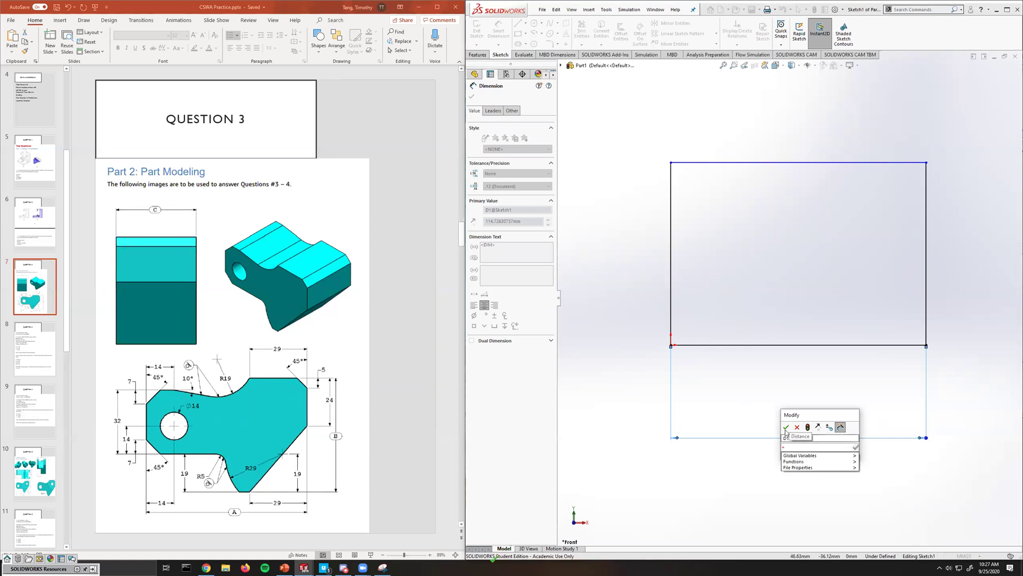
key(Down)
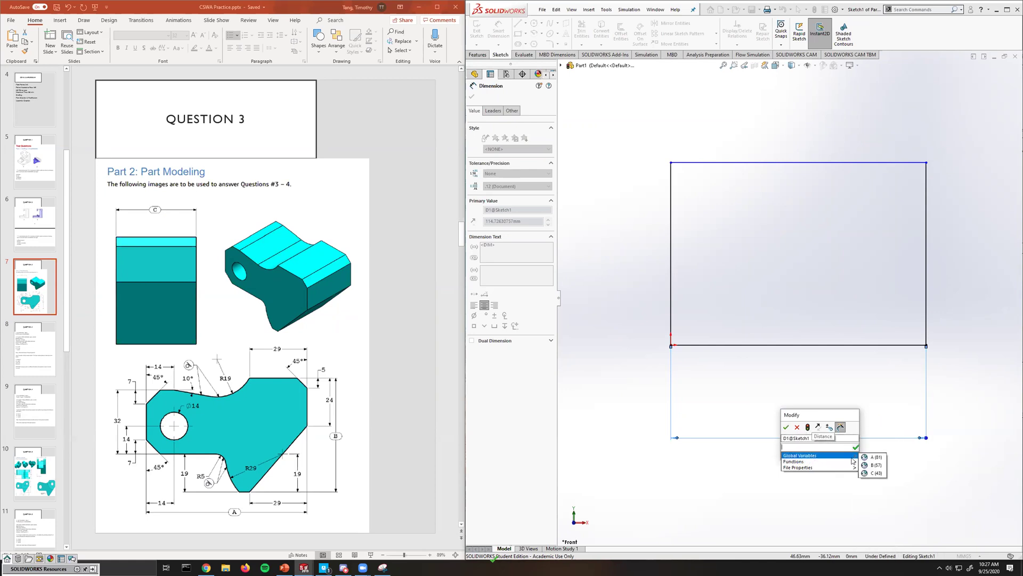
mouse_move(841, 461)
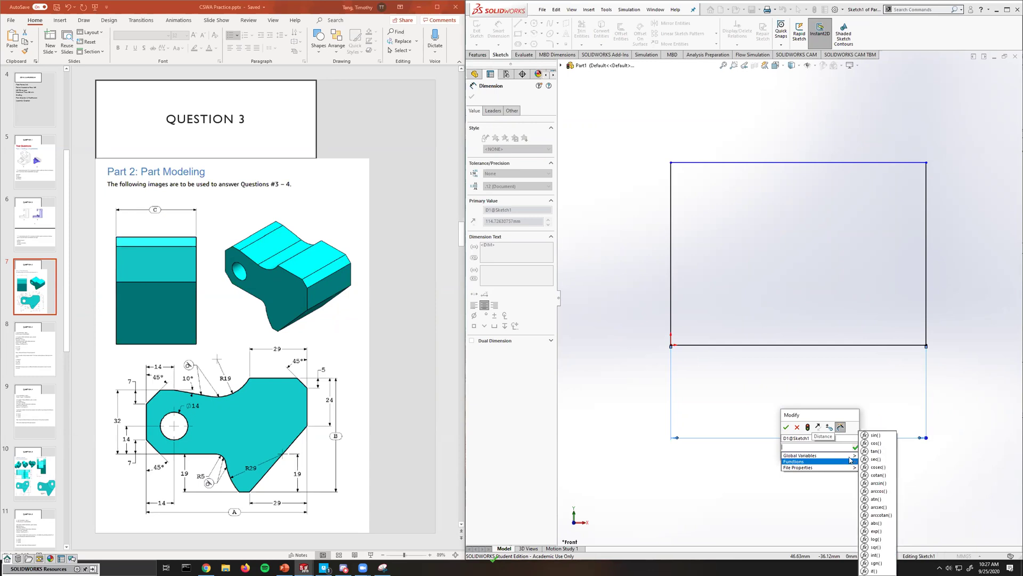
click(876, 458)
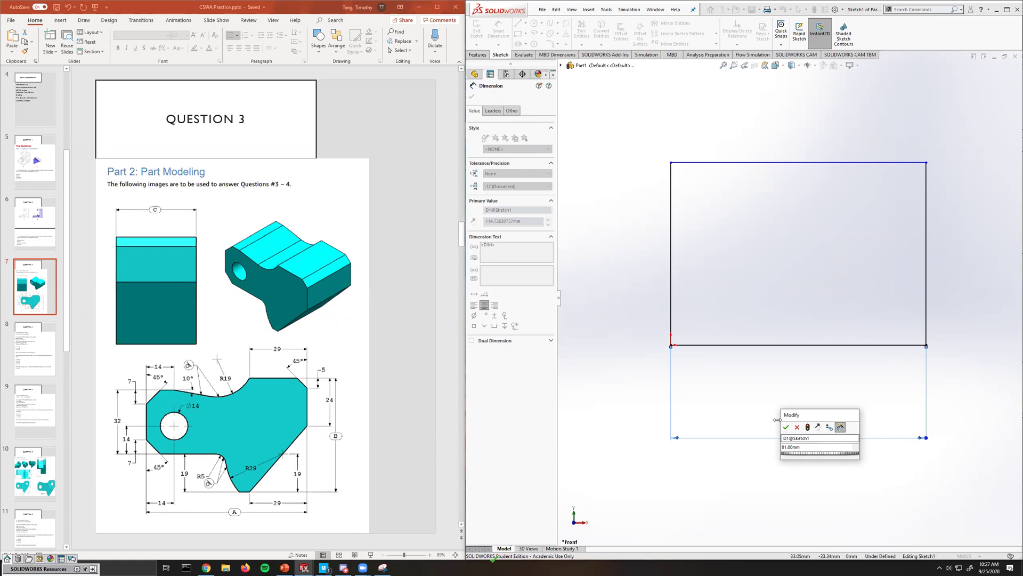
key(Return)
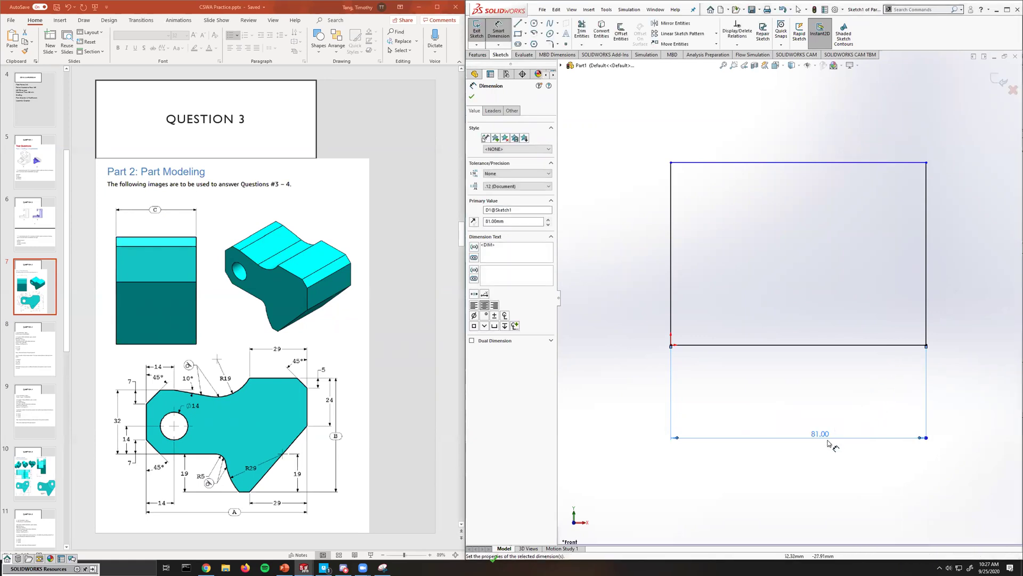
click(928, 292)
click(994, 293)
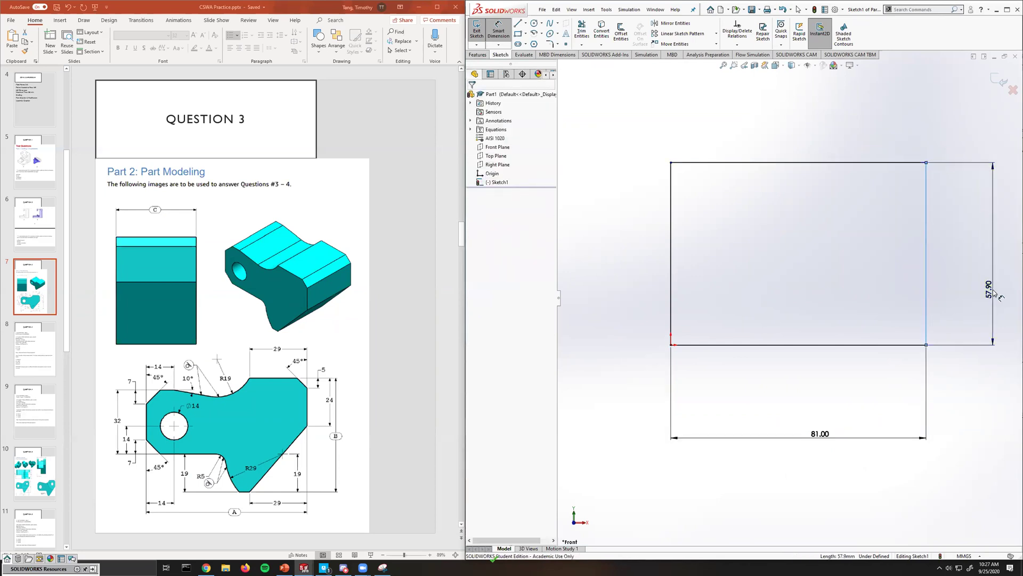
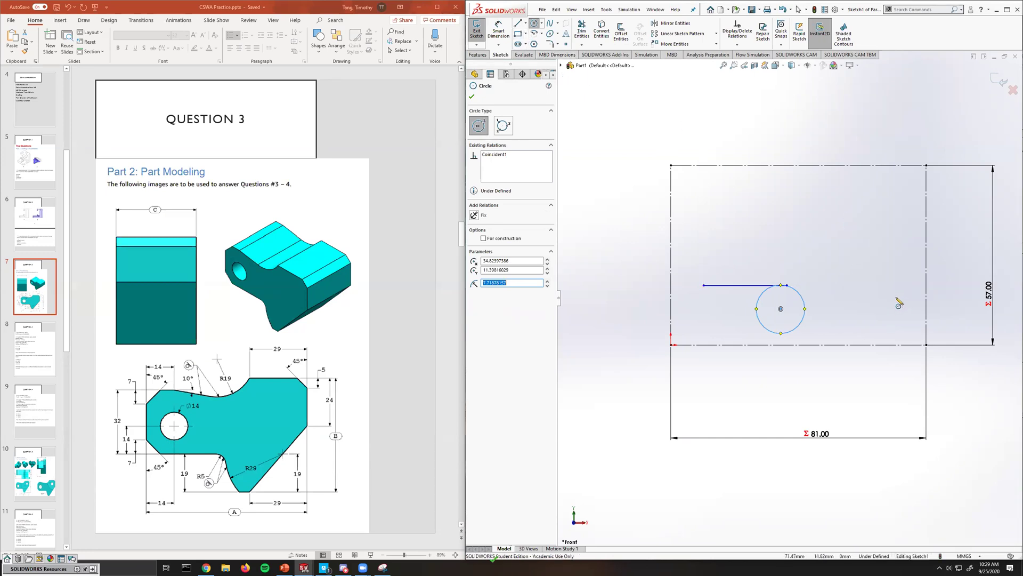
Sketch a large circle of about 30 mm radius beside the small circle, overlapping the construction rectangle's right edge.
click(900, 298)
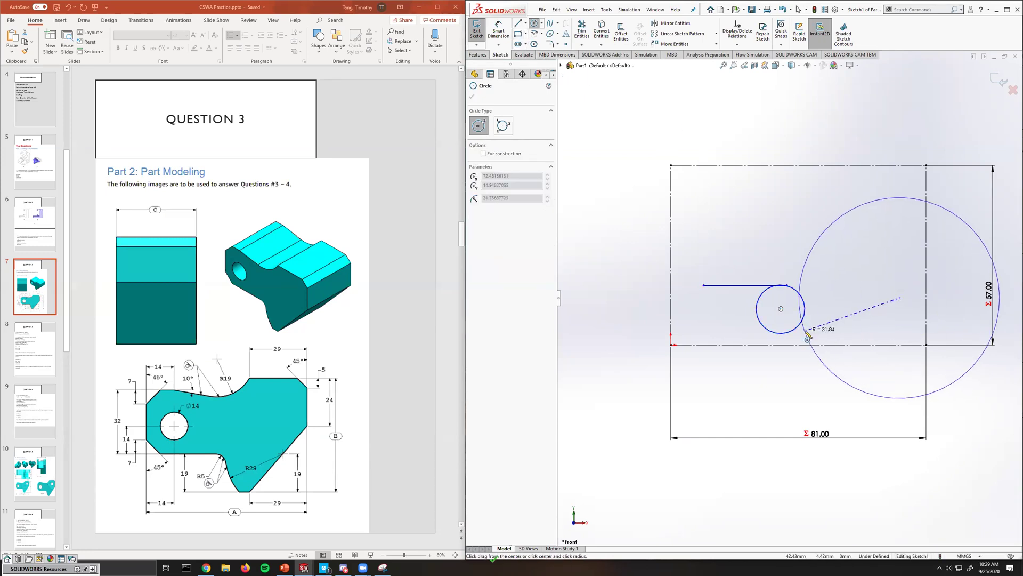
click(833, 363)
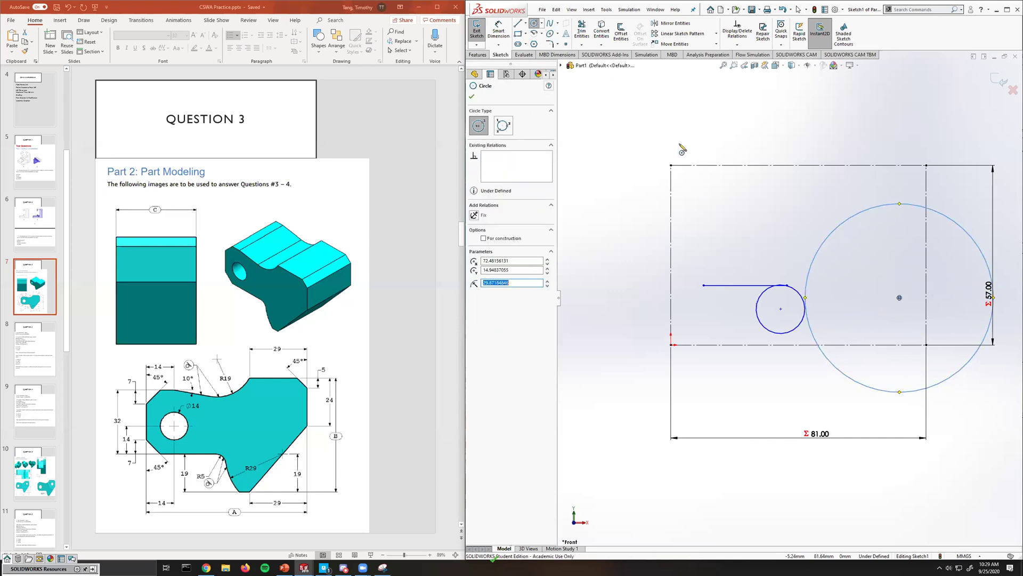
click(531, 24)
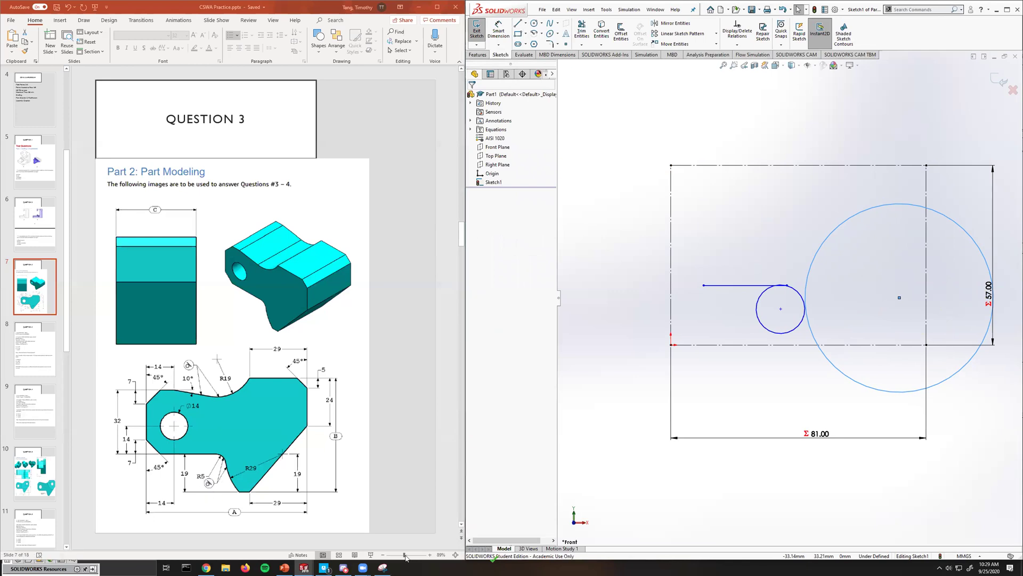
Check the R5 and R29 arcs on the drawing slide and make the small circle tangent to the short horizontal line.
ctrl+scroll(340, 507, up, 5)
scroll(340, 507, down, 7)
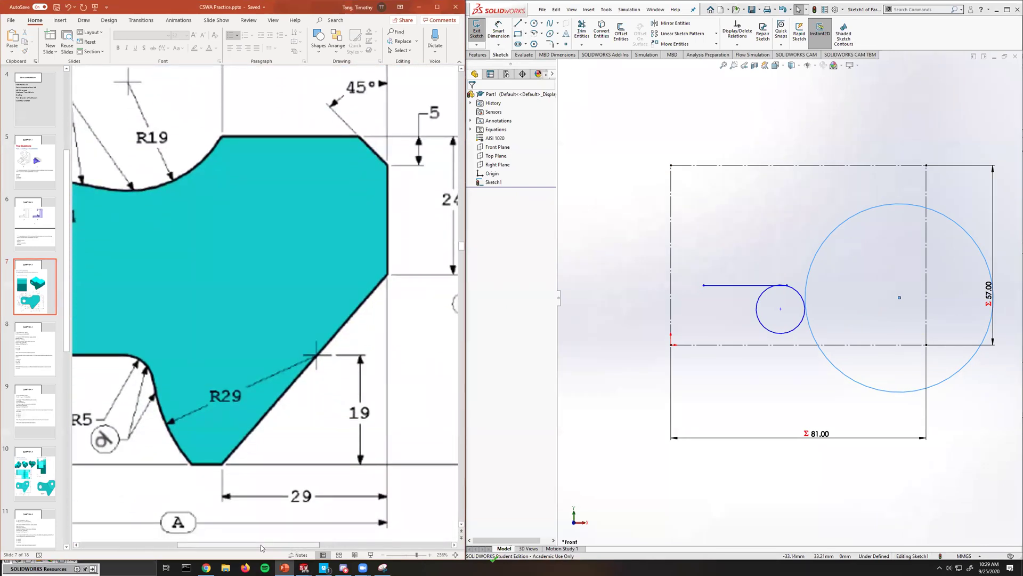
drag(295, 547, 258, 547)
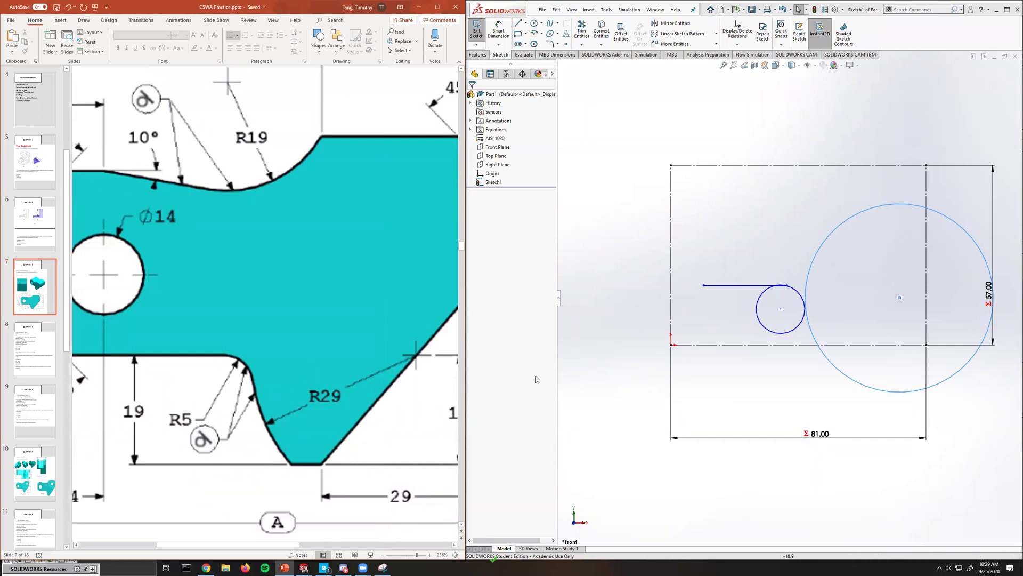
click(757, 252)
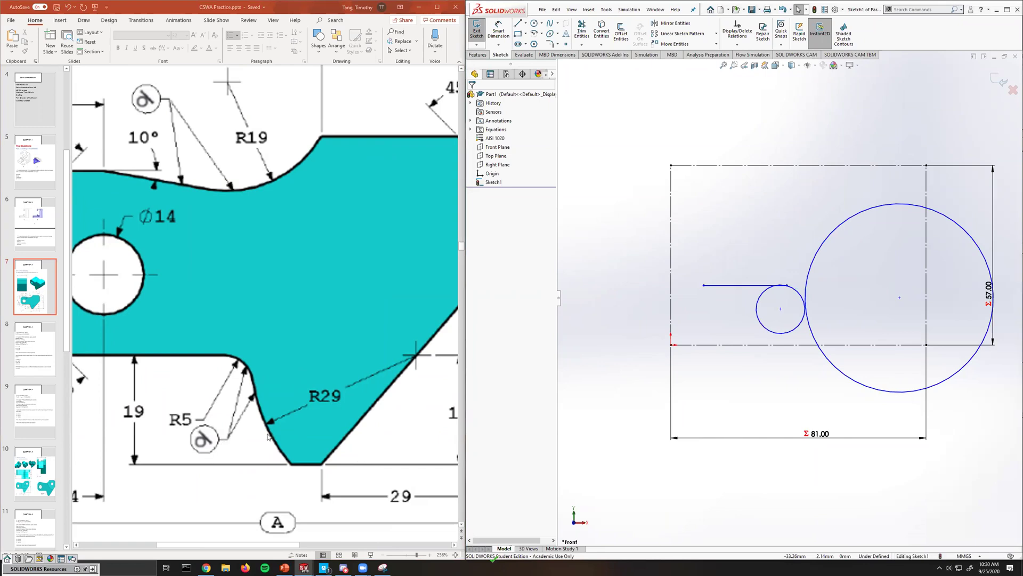
click(797, 292)
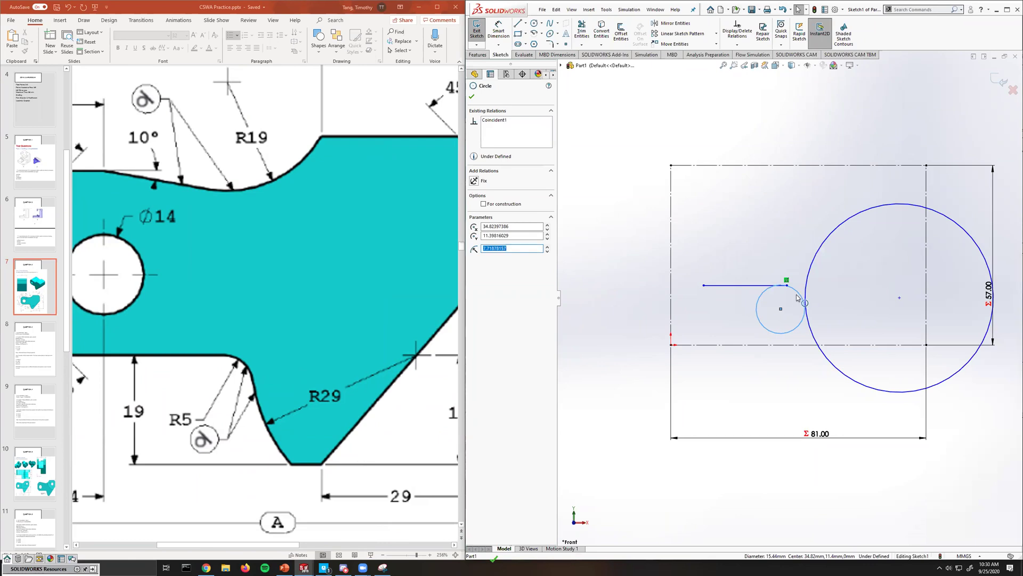
ctrl+click(728, 286)
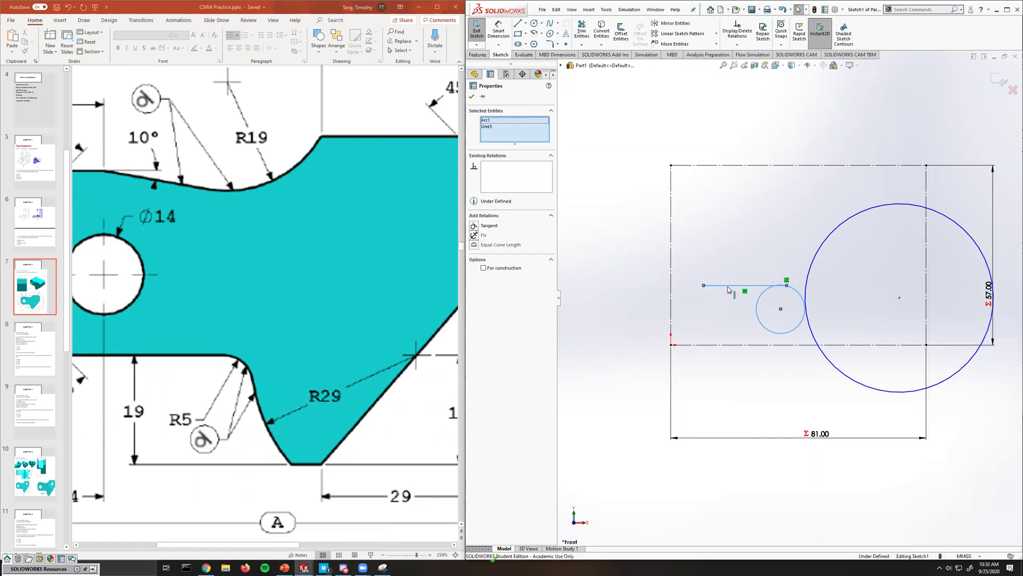
click(474, 227)
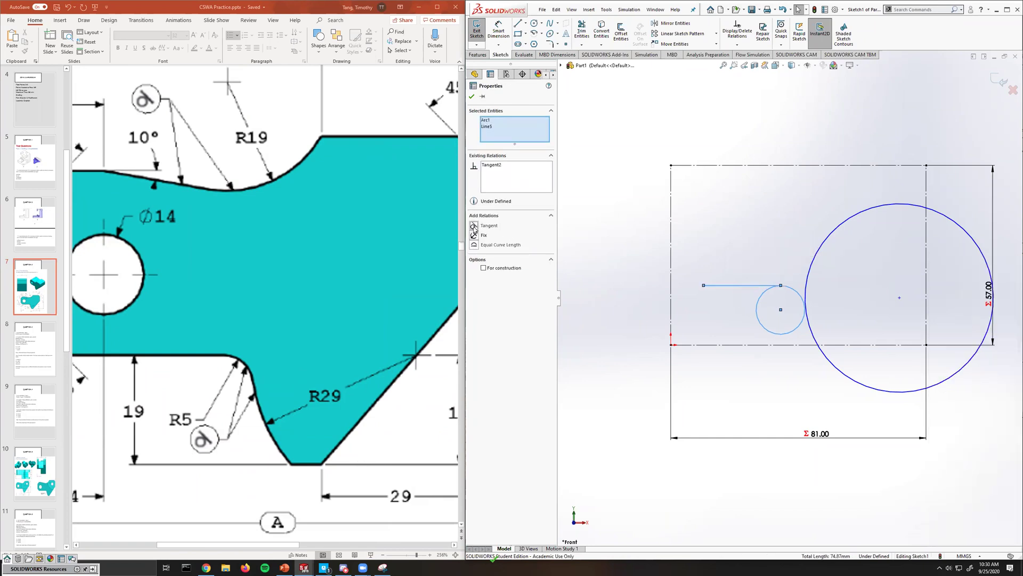
Add a tangent relation between the large circle and the small circle.
click(718, 309)
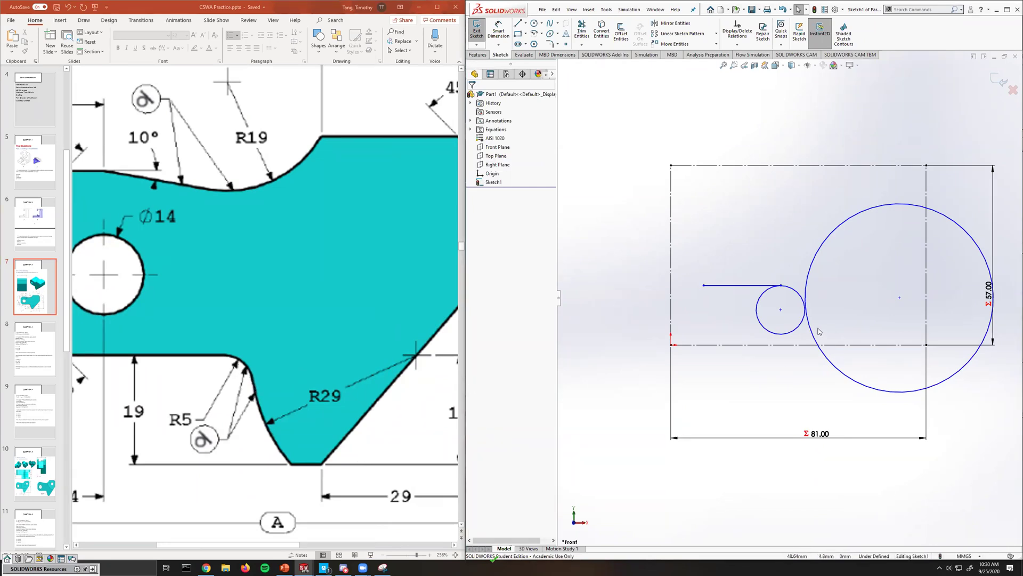
click(807, 319)
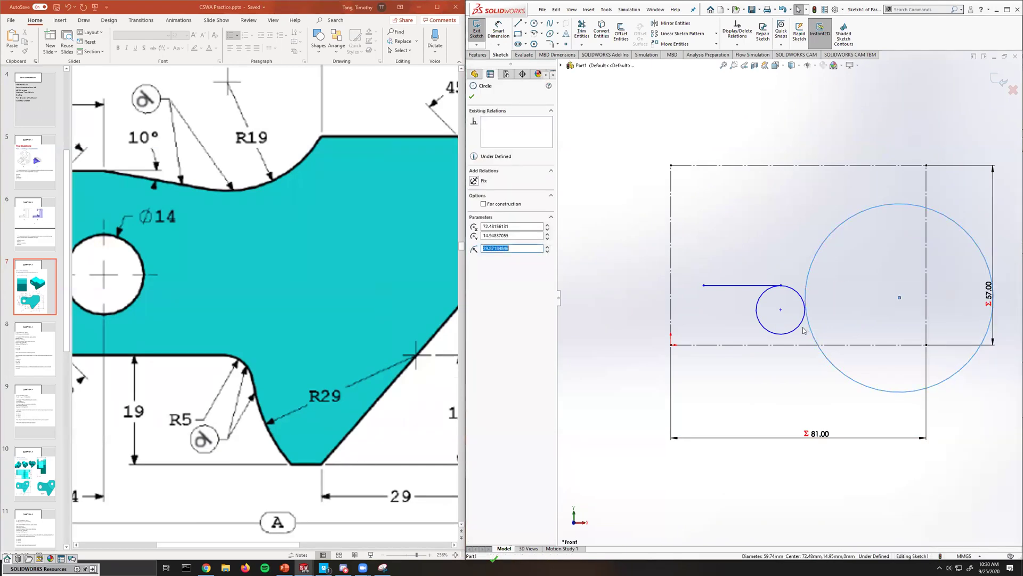
ctrl+click(786, 328)
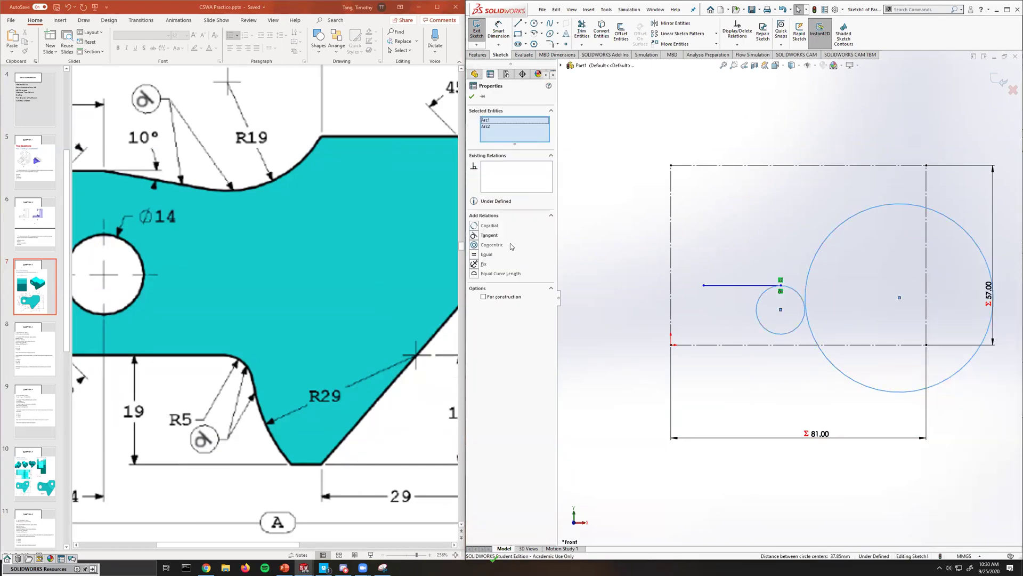
click(474, 236)
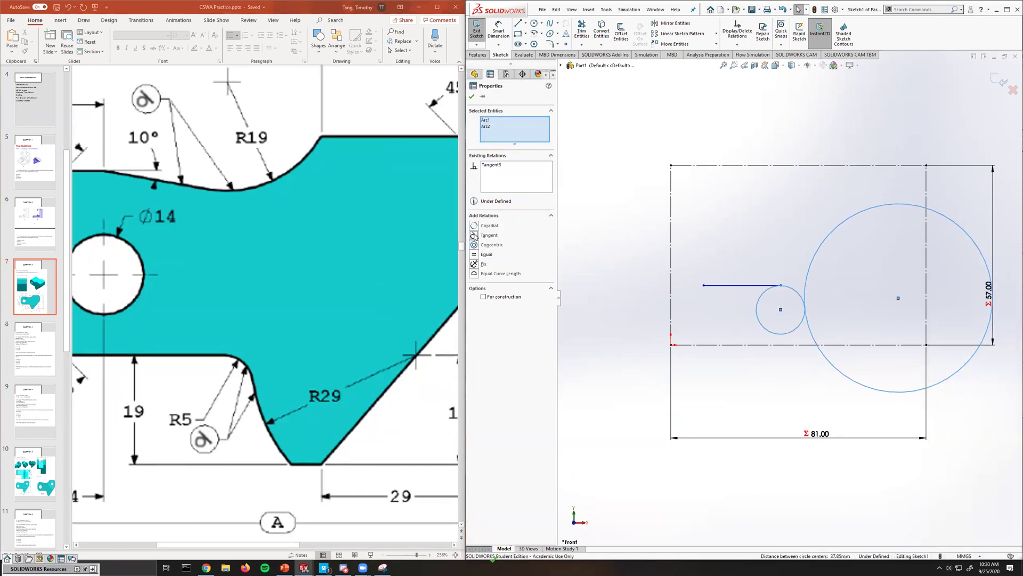
click(617, 254)
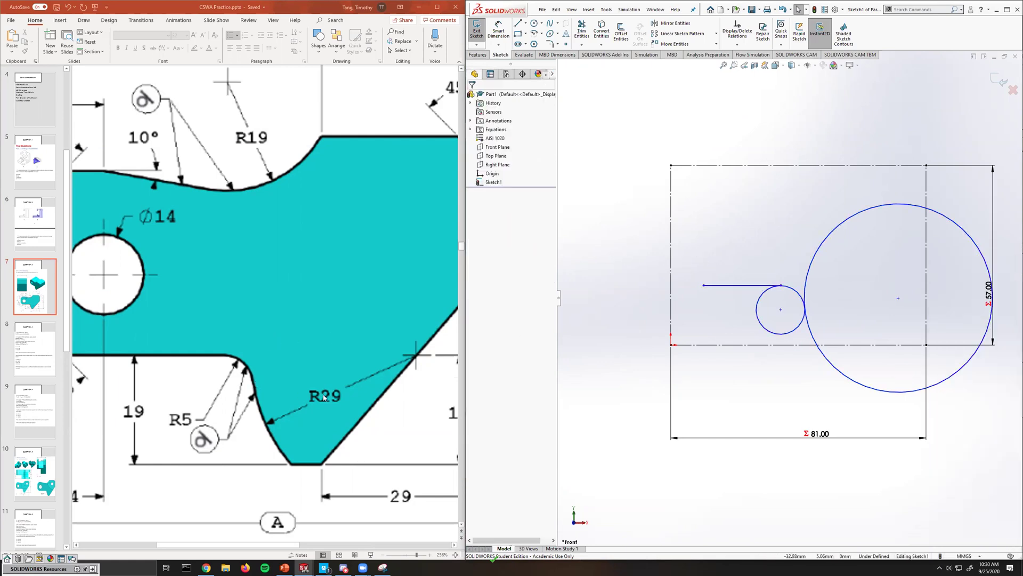
Dimension the short horizontal line 19 mm above the construction rectangle's bottom edge.
drag(417, 558, 410, 558)
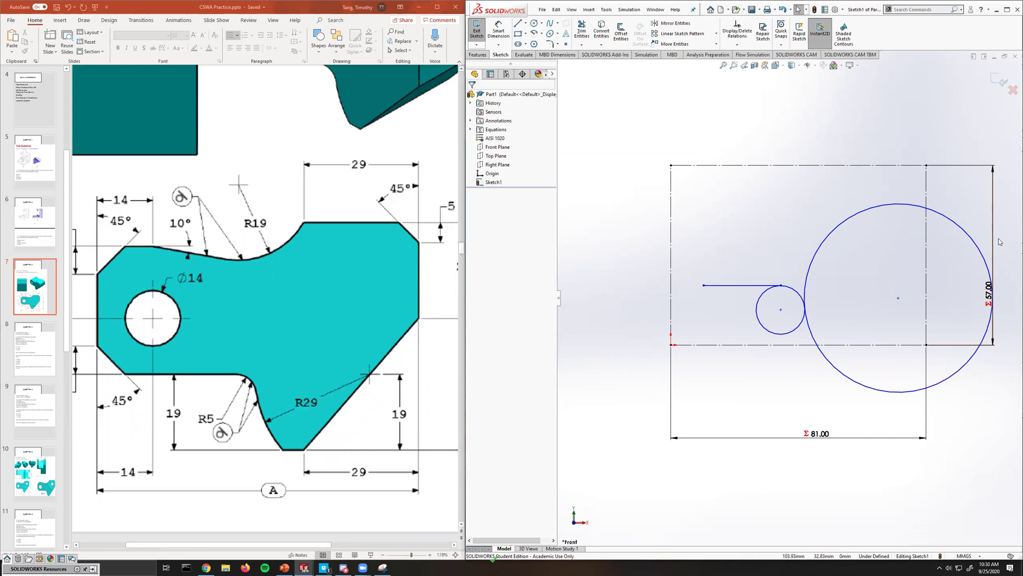
key(d)
click(738, 285)
click(749, 346)
click(717, 317)
text(19)
key(Return)
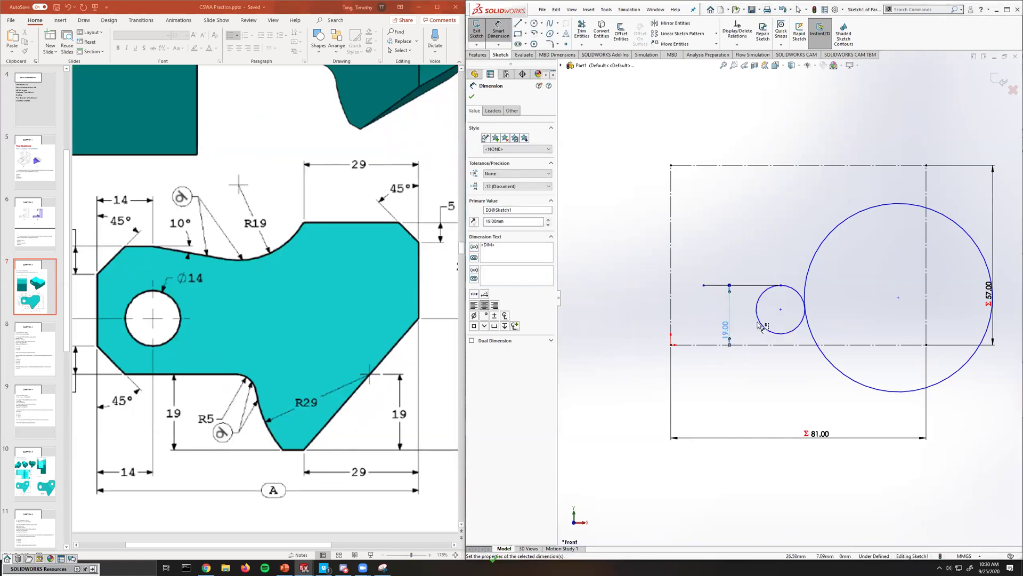
Dimension the small circle's diameter as 5*2 mm.
click(763, 326)
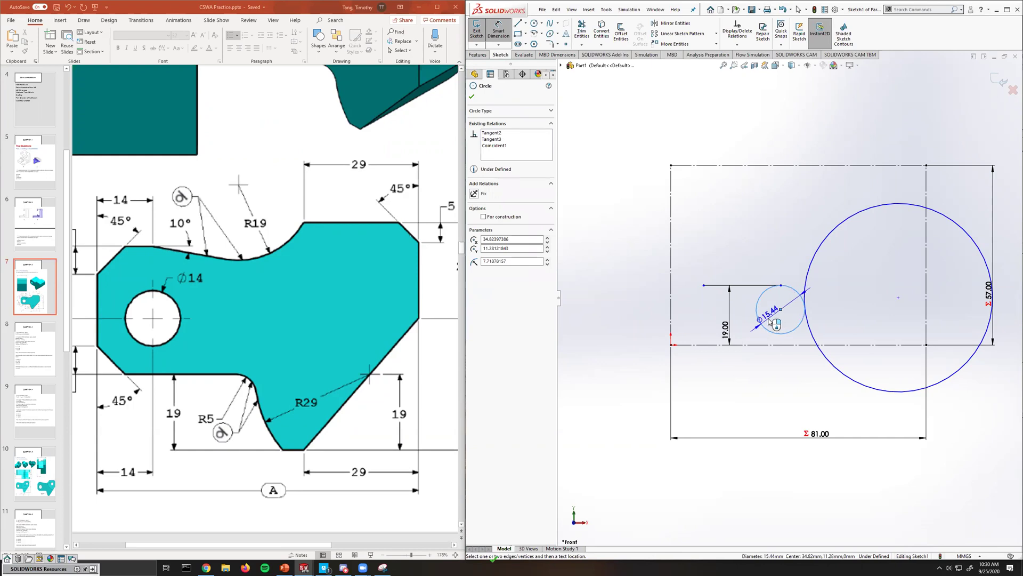
click(769, 320)
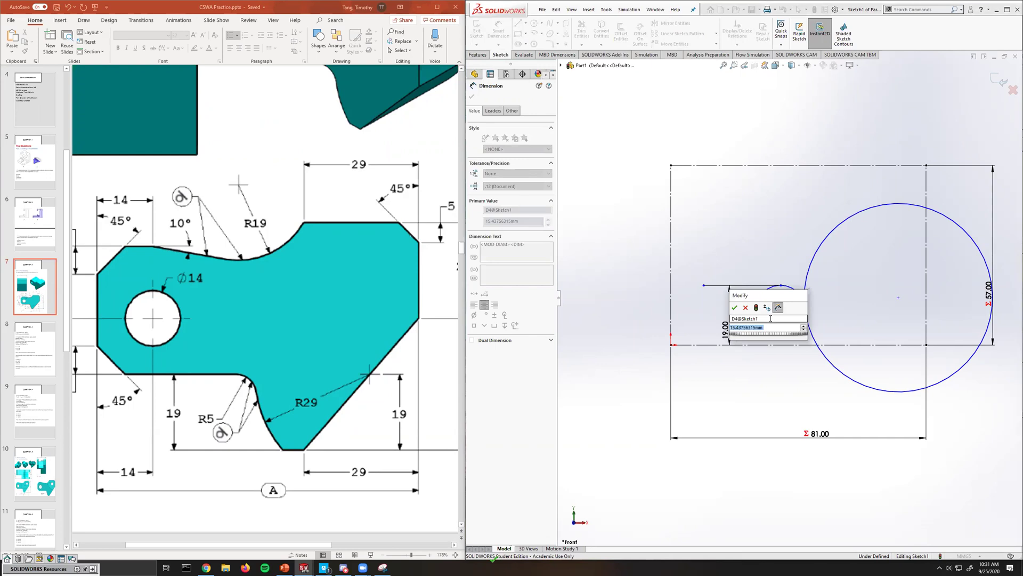
text(5*2)
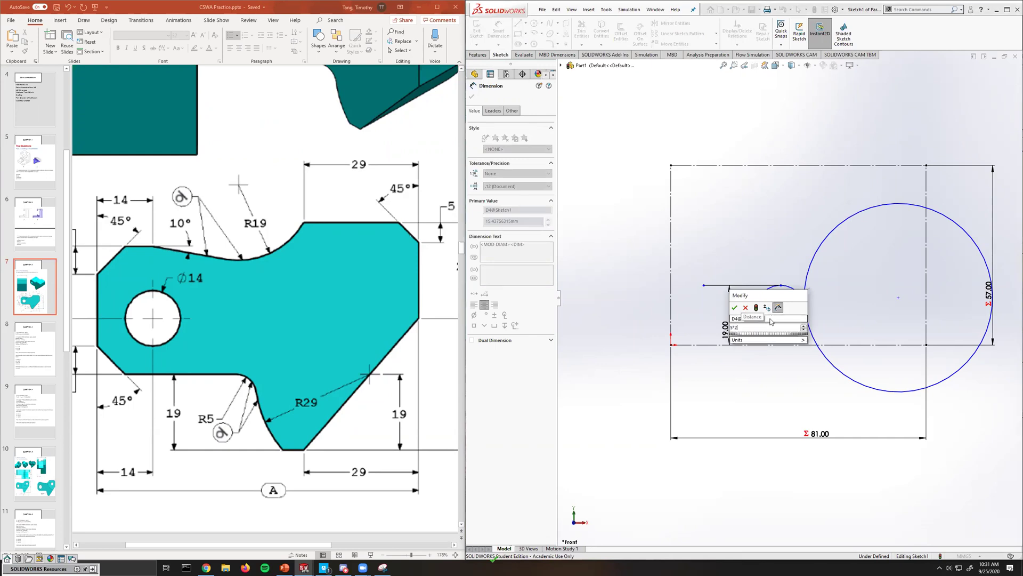
key(Return)
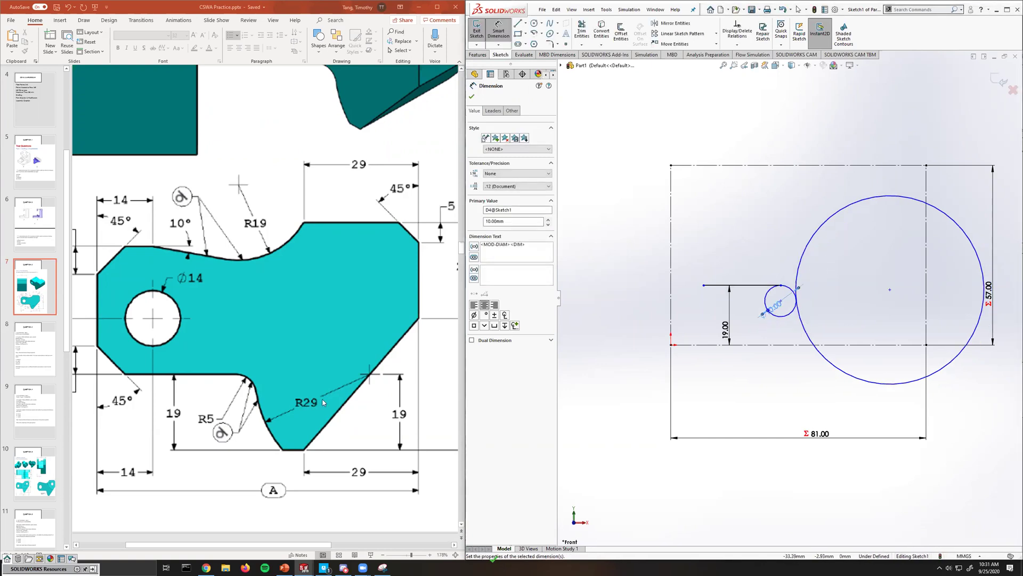
Dimension the large circle's diameter as 58 mm.
click(799, 269)
click(887, 261)
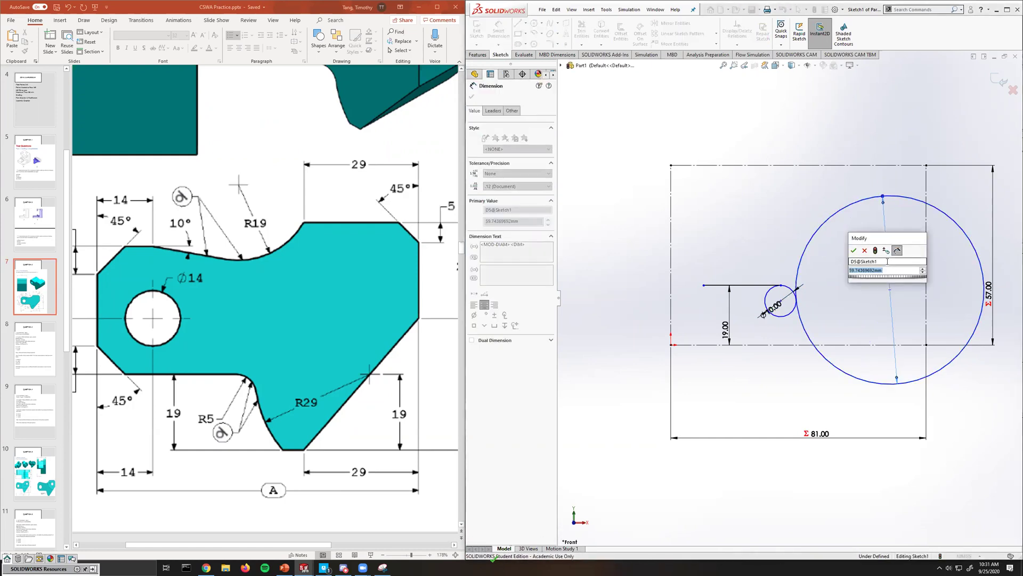
text(58)
key(Return)
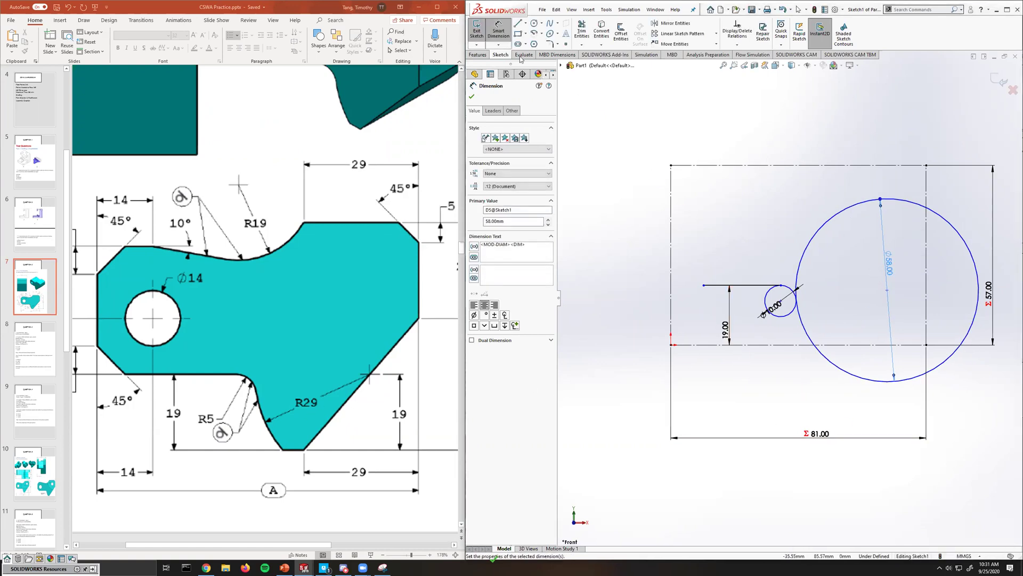
Sketch connected lines from the large circle's bottom-edge intersection: a short horizontal, a diagonal about 41 mm long to the rectangle's right edge, and a vertical upward.
click(518, 25)
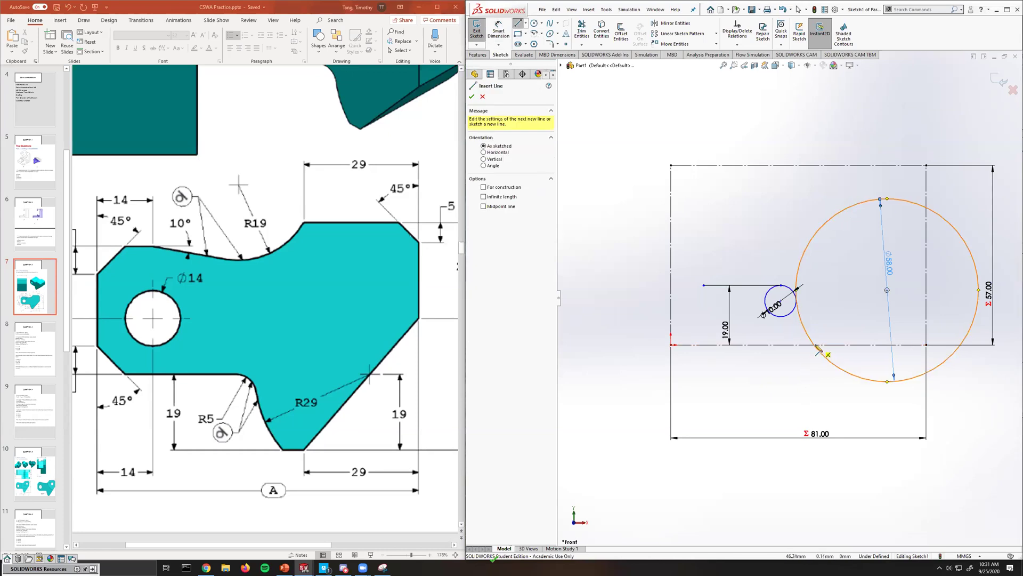
scroll(815, 349, down, 3)
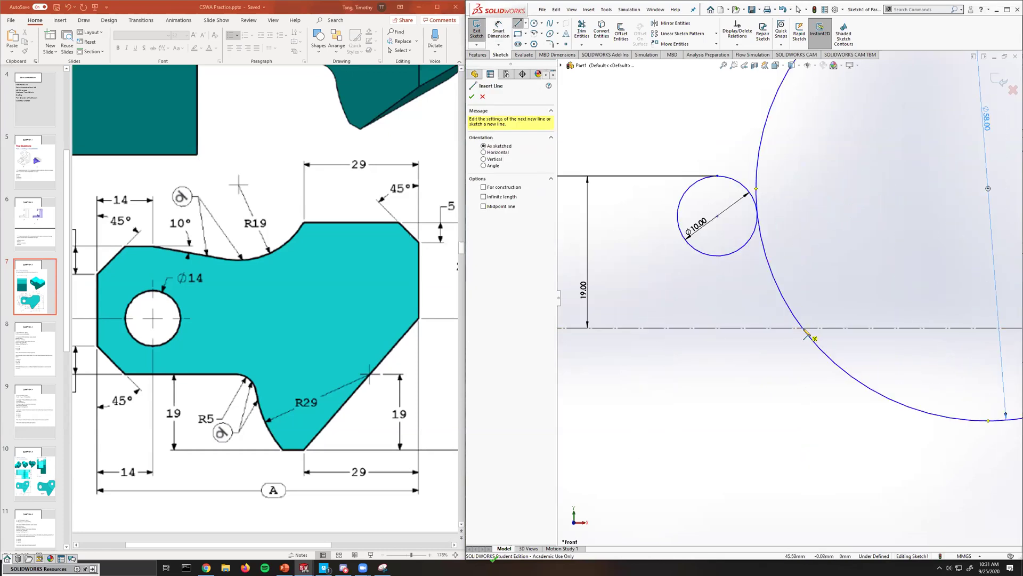
click(805, 328)
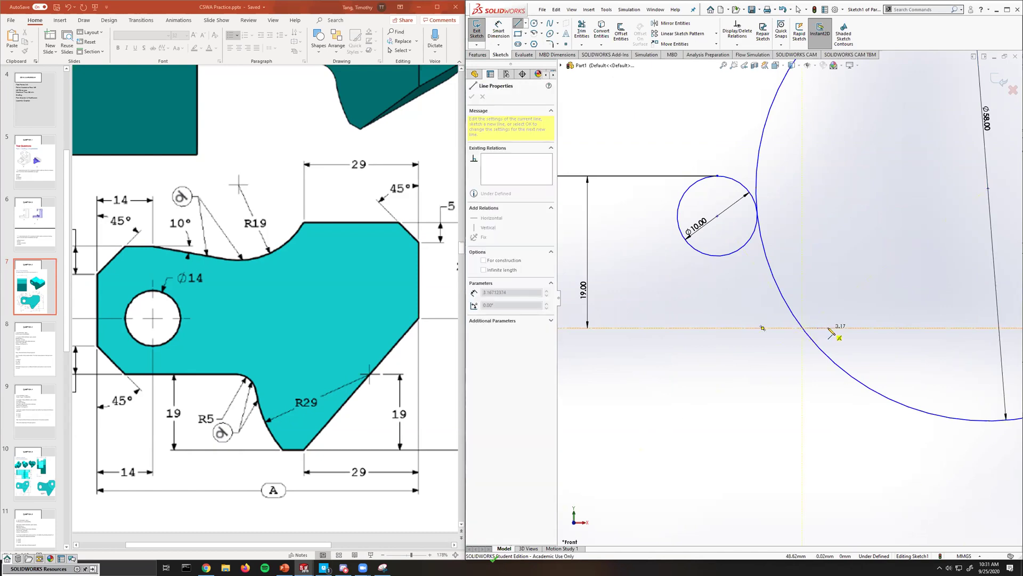
scroll(875, 236, up, 5)
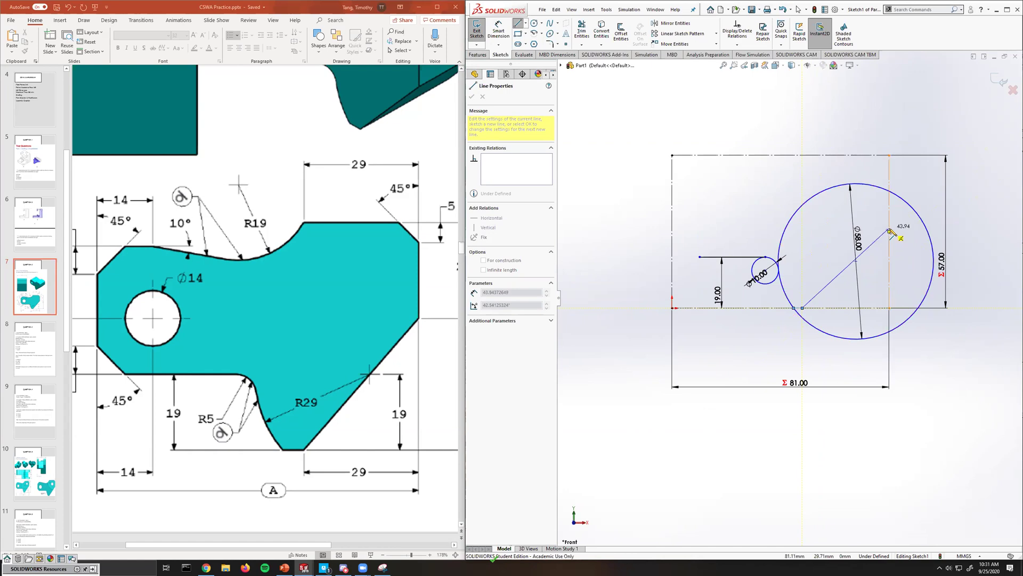
click(889, 241)
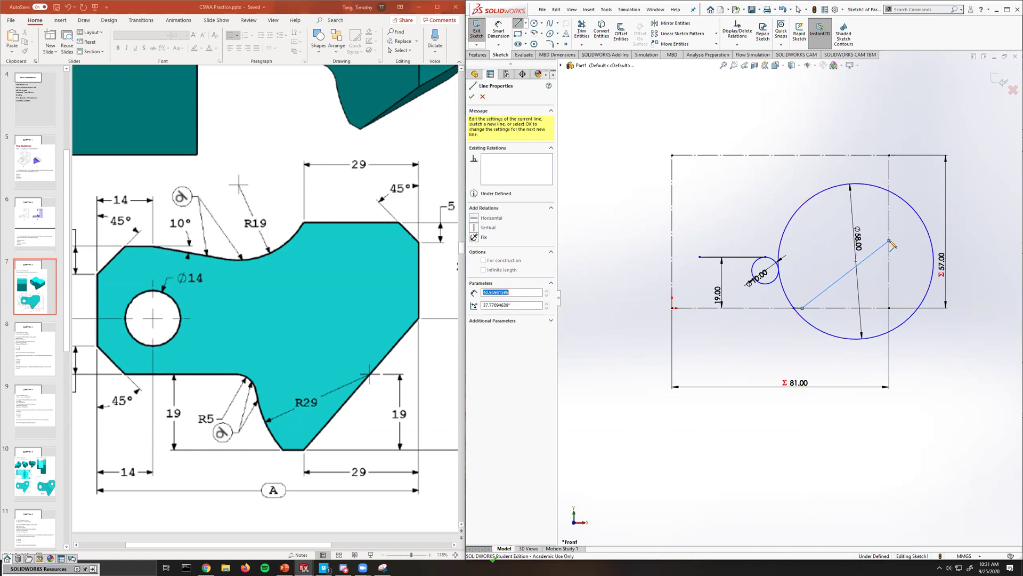
double_click(889, 177)
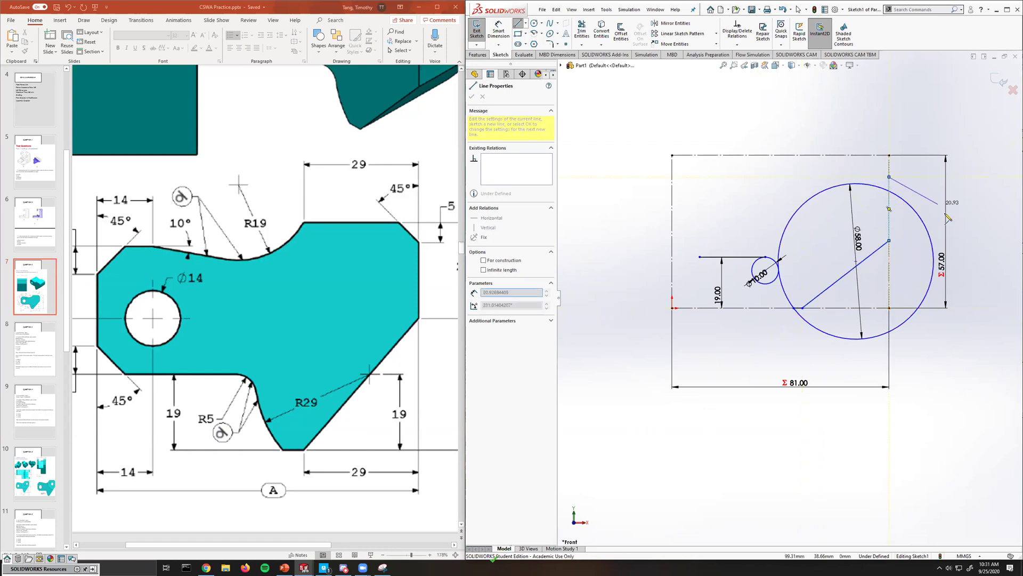
key(Escape)
Dimension the diagonal line's lower endpoint 29 mm horizontally from the construction rectangle's right edge.
scroll(792, 303, down, 3)
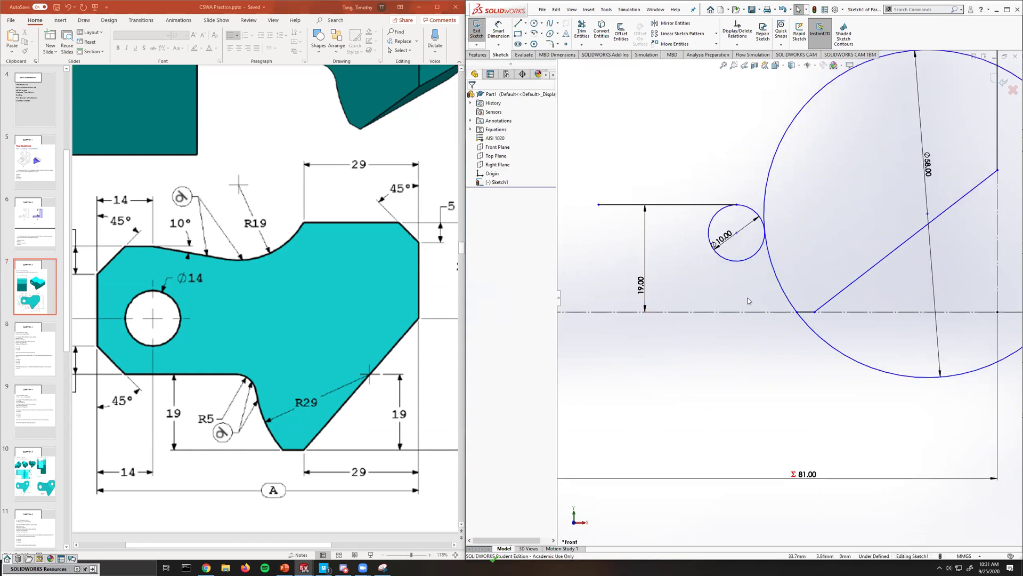
scroll(790, 301, up, 2)
click(498, 33)
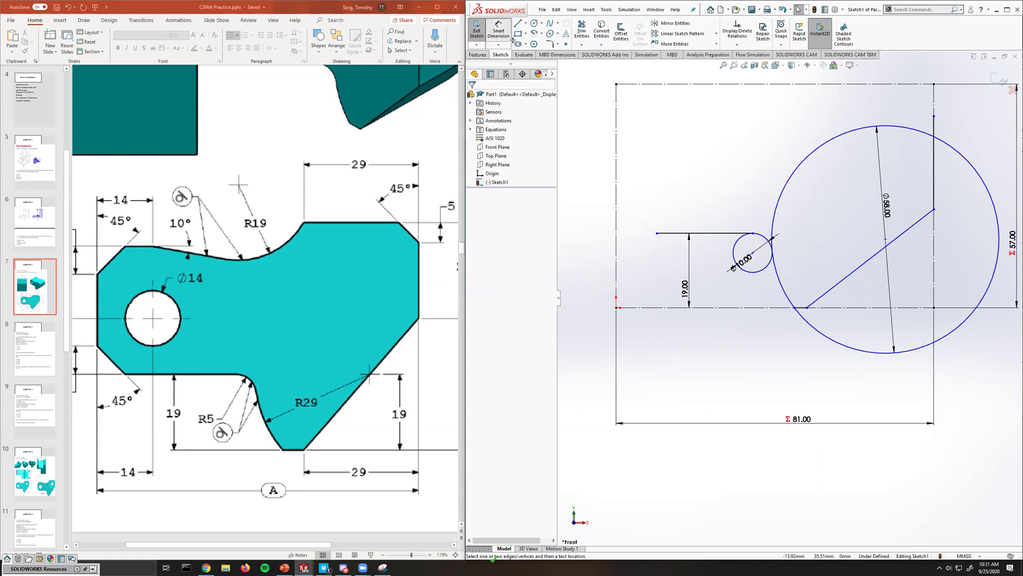
click(807, 308)
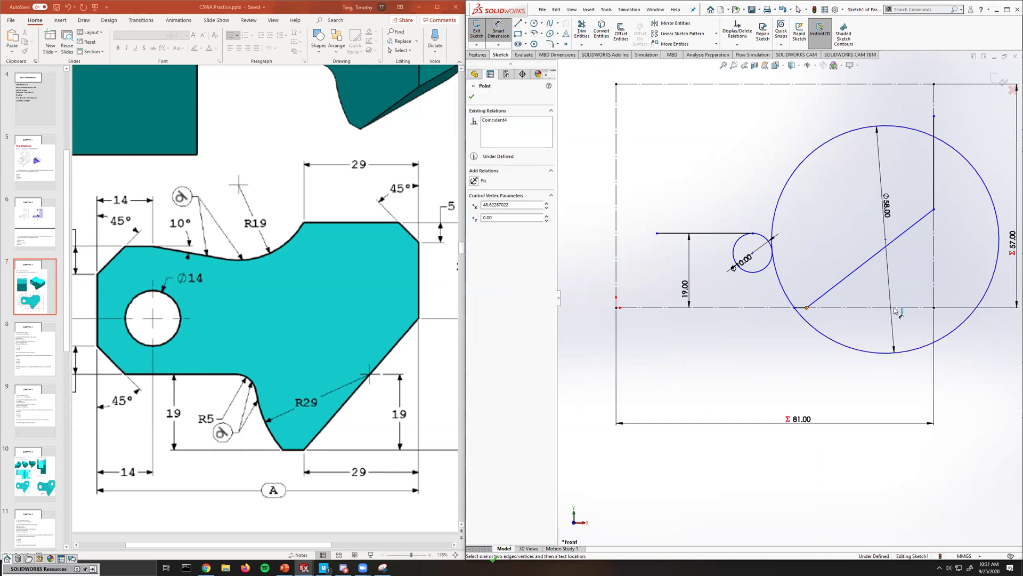
click(934, 297)
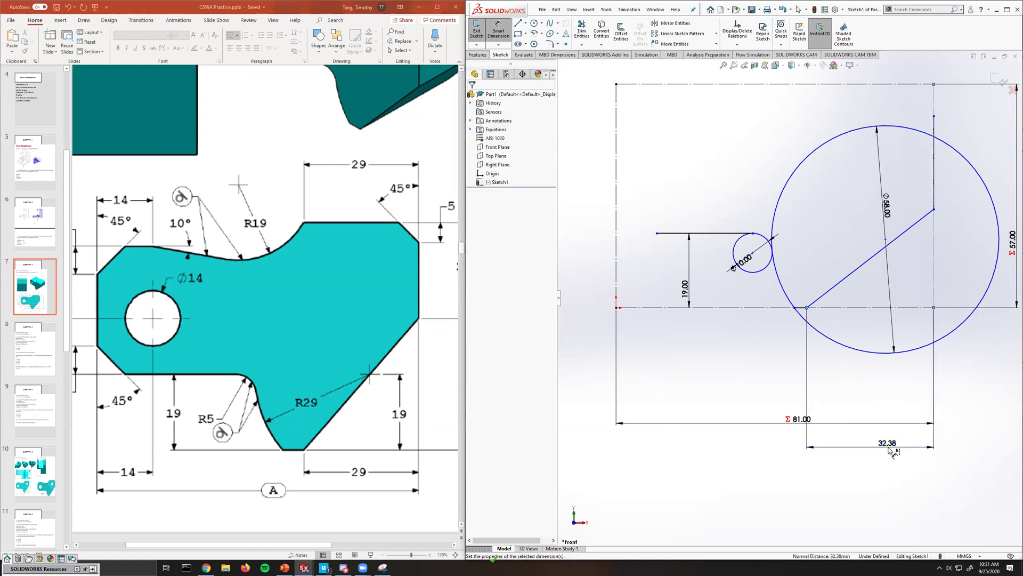
click(888, 448)
key(Return)
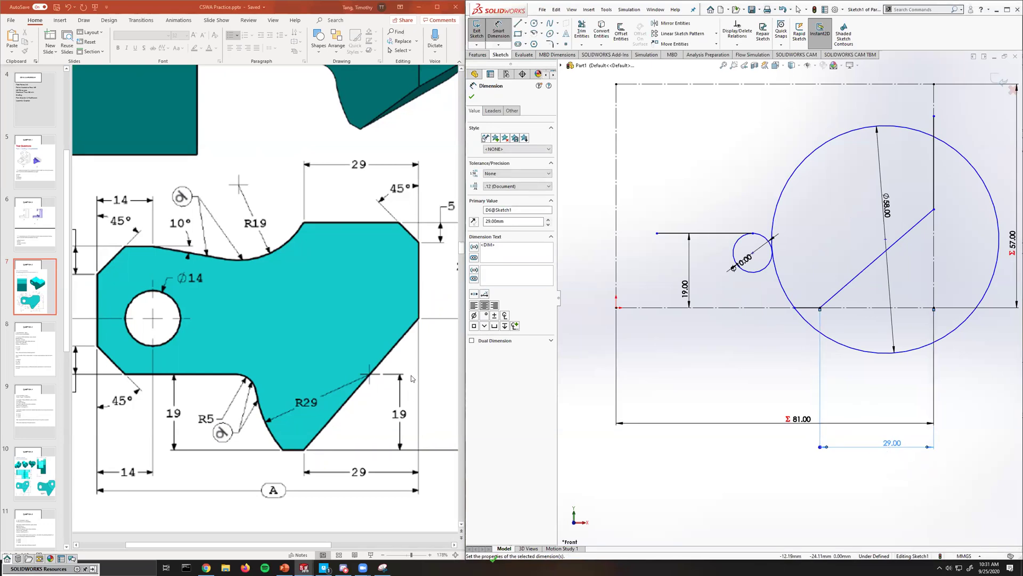
Dimension the large circle's center 19 mm above the construction rectangle's bottom edge.
click(886, 240)
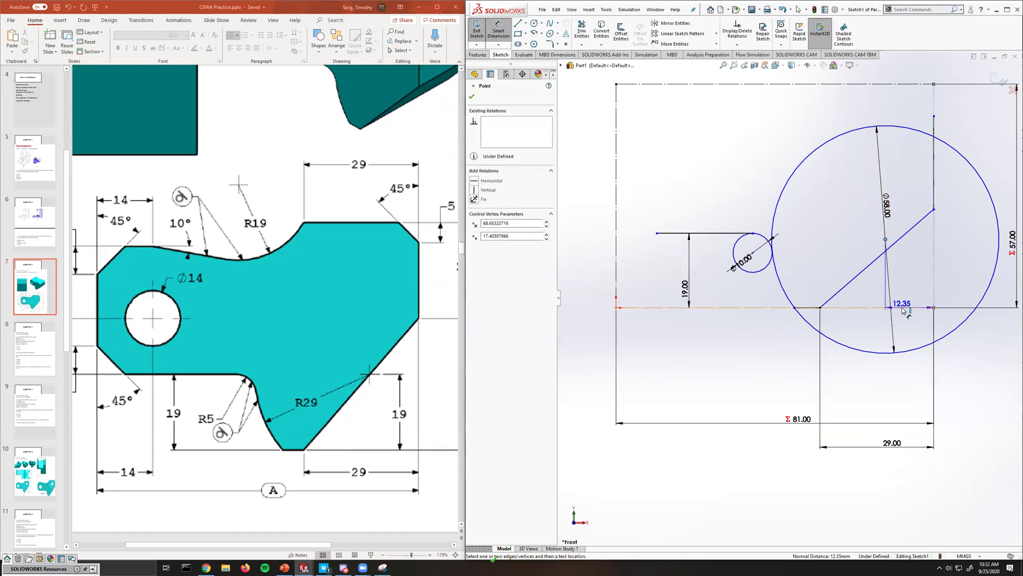
click(903, 308)
click(966, 282)
text(19)
key(Return)
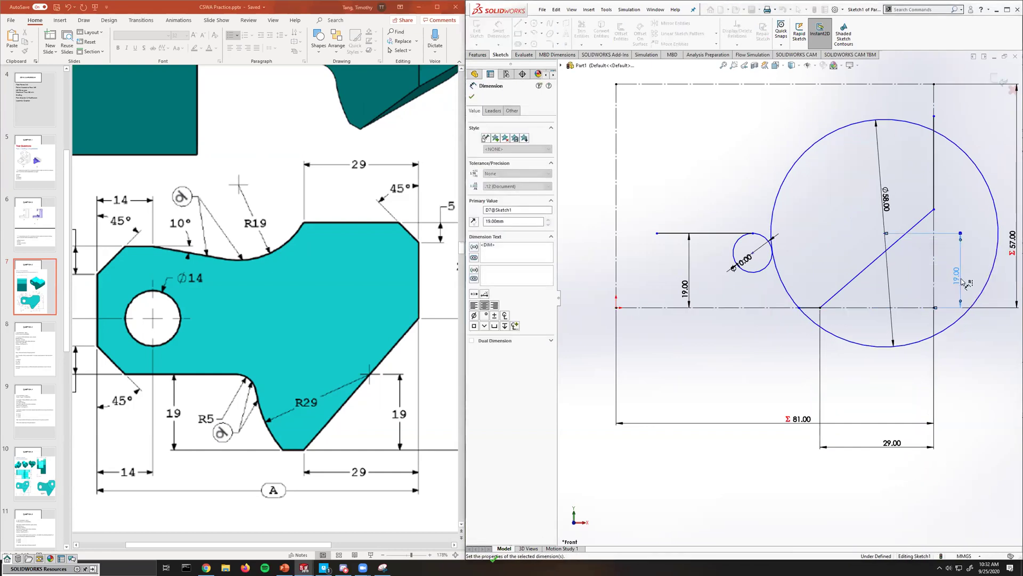
Make the large circle's center coincident with the diagonal line.
click(498, 29)
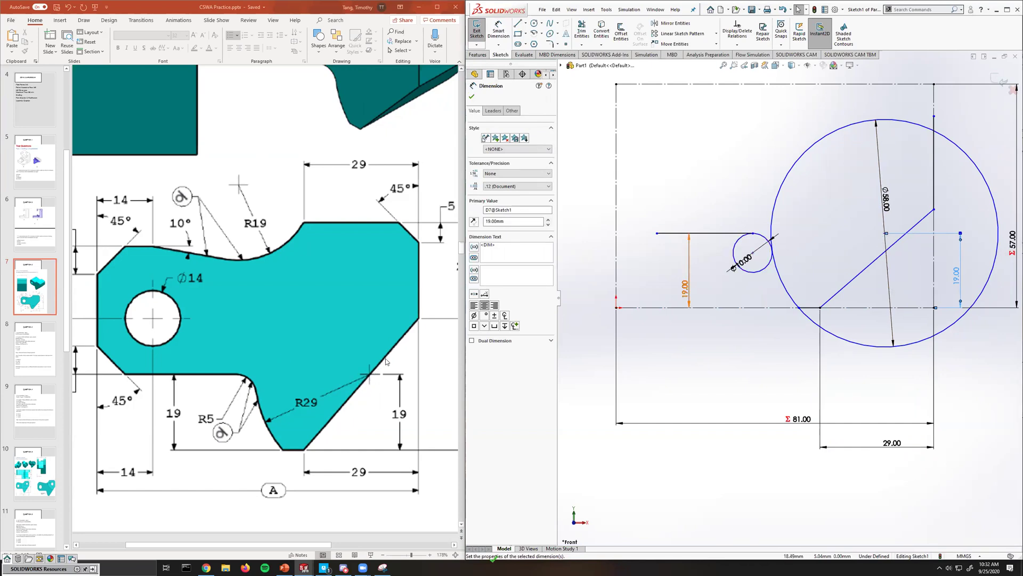
click(838, 203)
scroll(870, 229, down, 2)
click(887, 247)
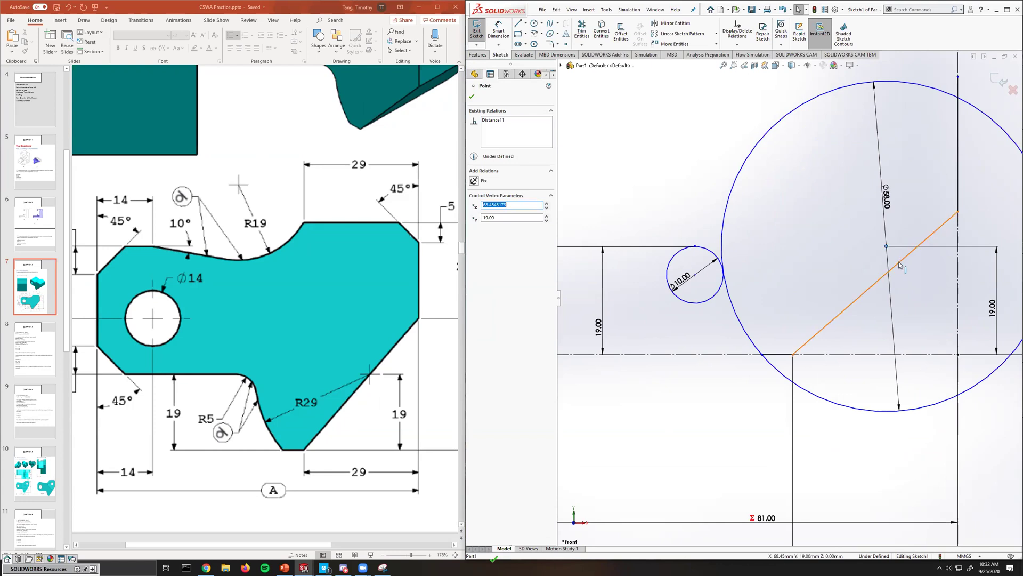
click(899, 262)
ctrl+click(887, 246)
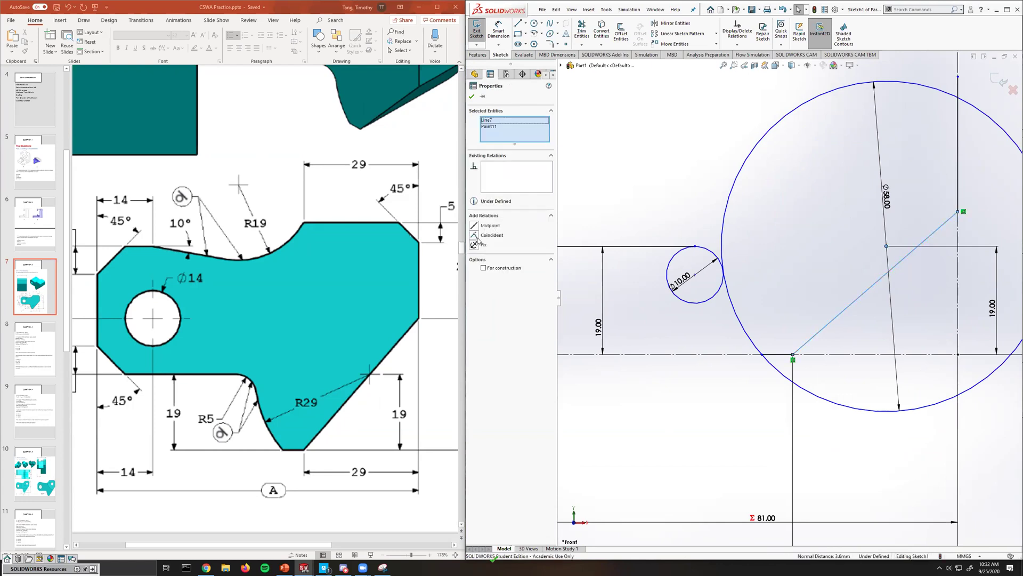
click(476, 235)
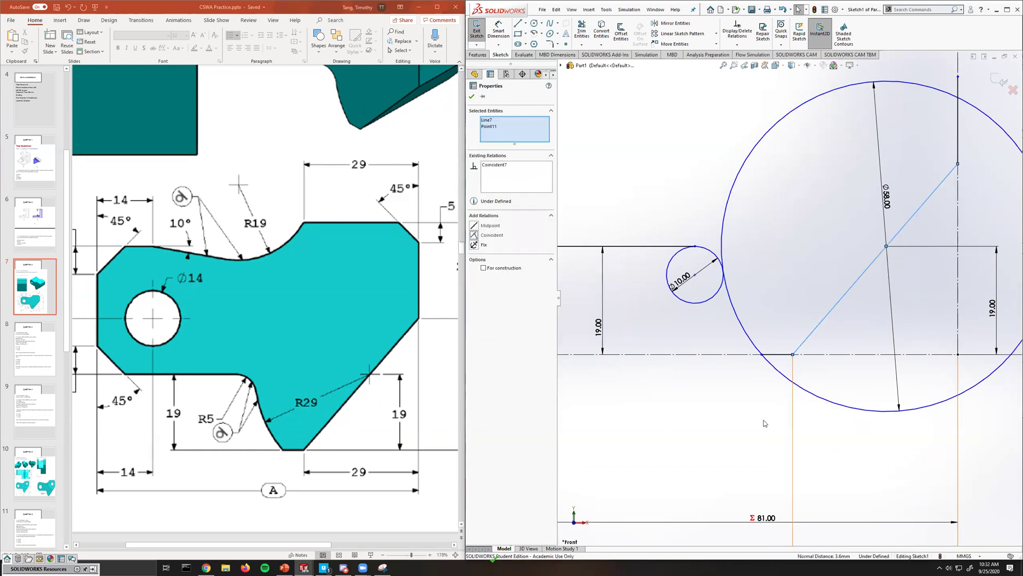
click(722, 423)
Dimension the diagonal line's upper endpoint 24 mm below the construction rectangle's top edge.
key(f)
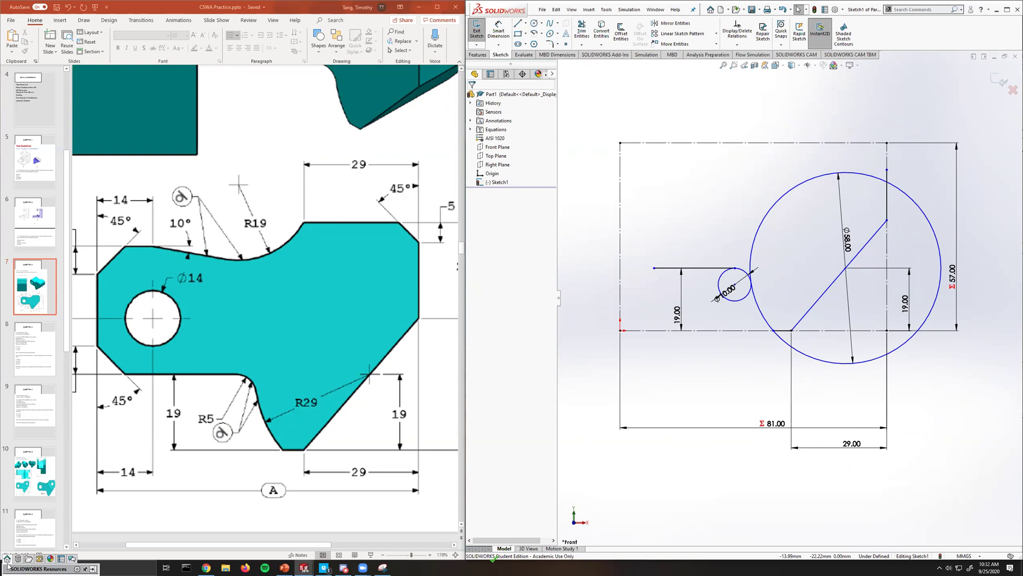
ctrl+scroll(266, 320, down, 5)
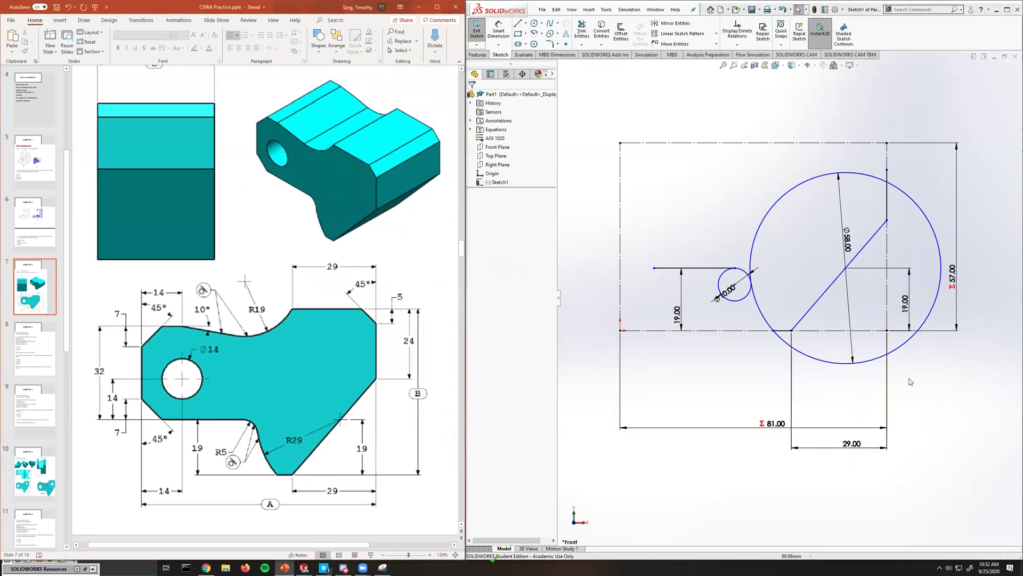
click(673, 482)
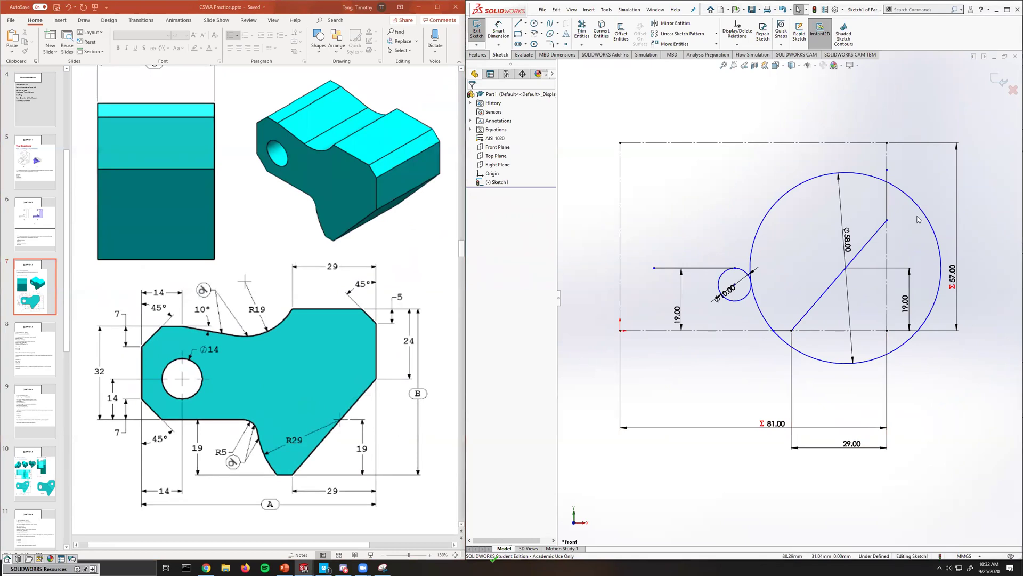
click(500, 34)
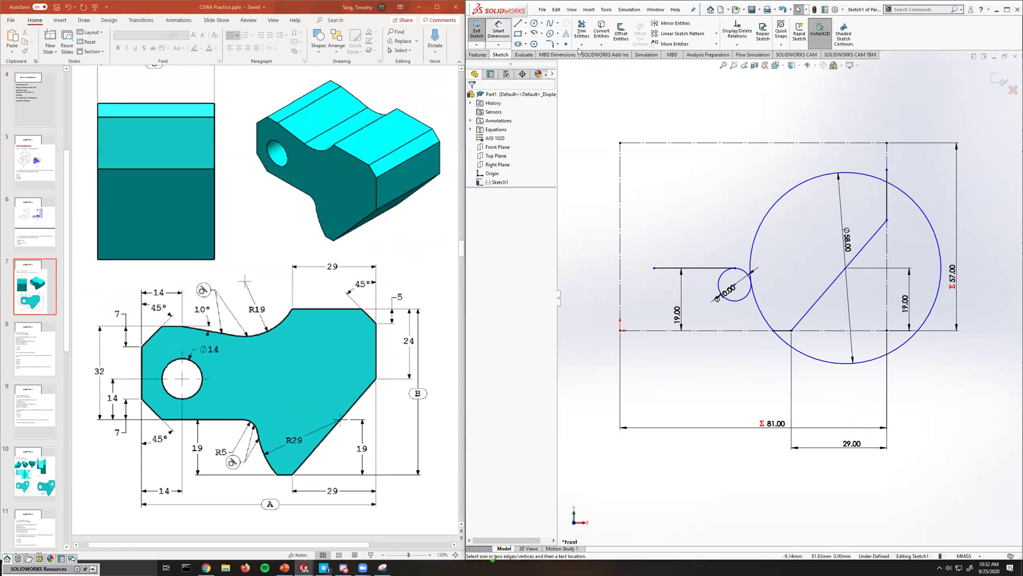
click(886, 220)
click(863, 143)
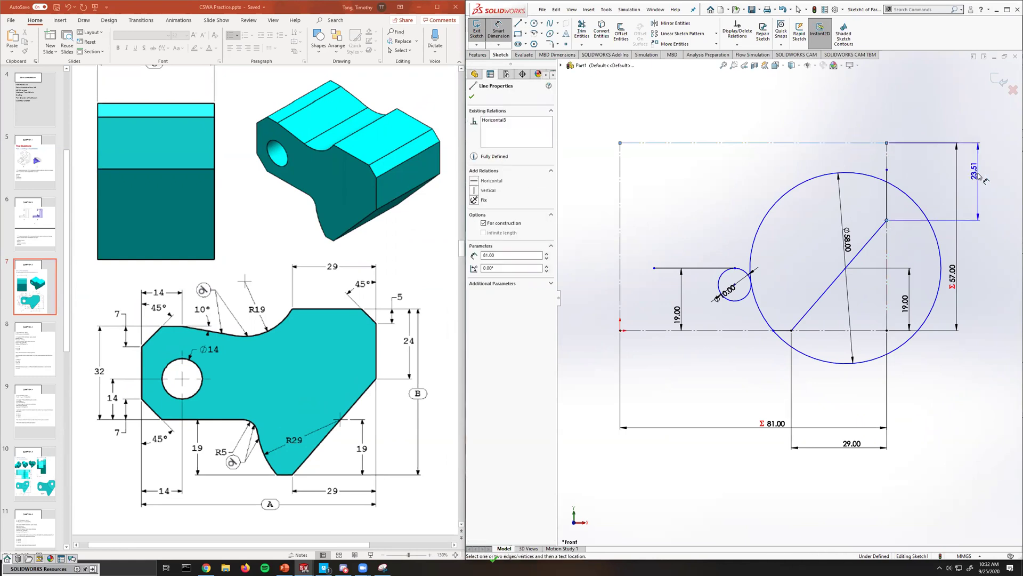
click(986, 181)
text(24)
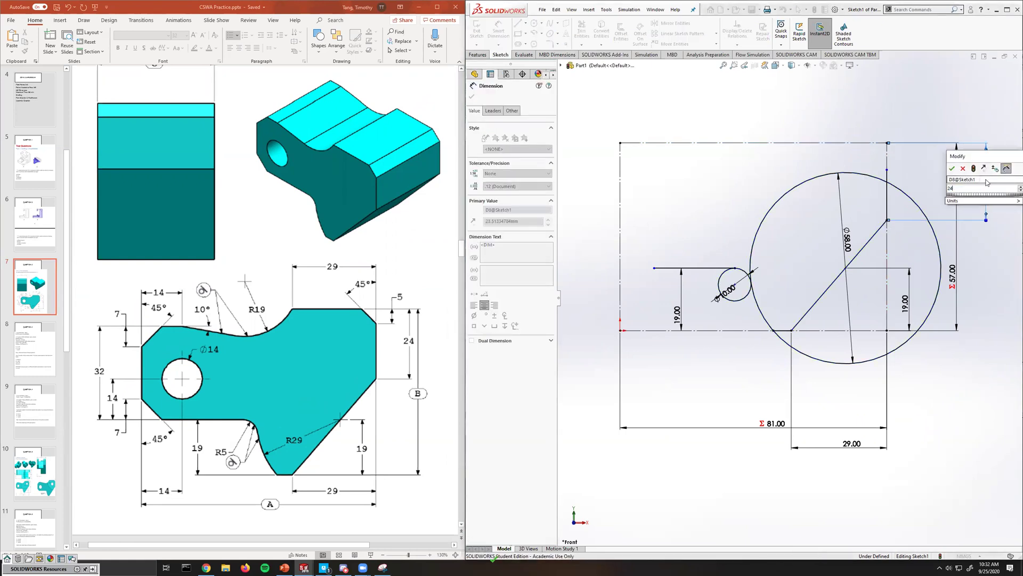
key(Return)
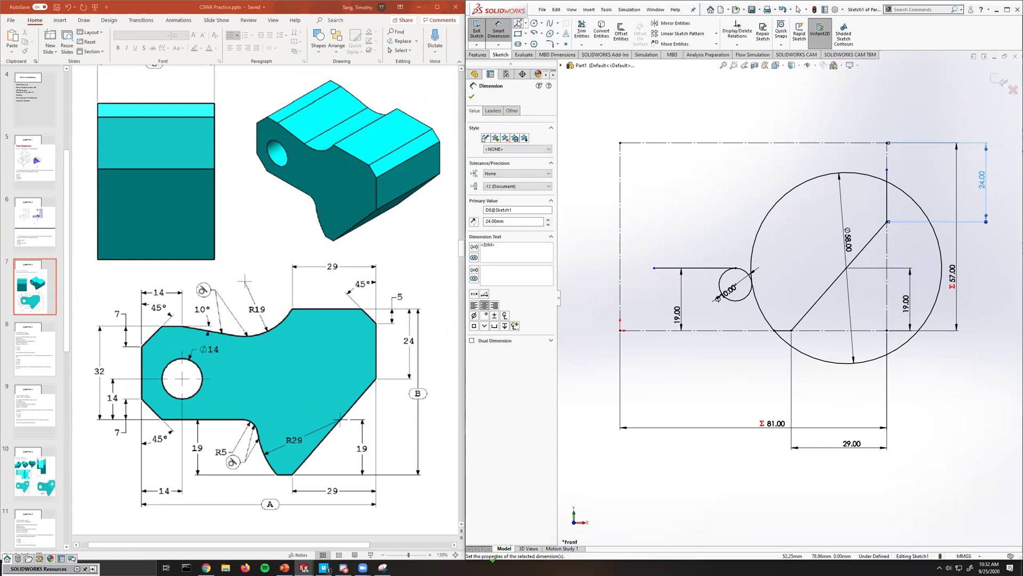
Sketch a chamfer line about 10 mm long from the right vertical's upper end to the rectangle's top edge, then a horizontal line leftward along that edge.
click(516, 23)
click(887, 170)
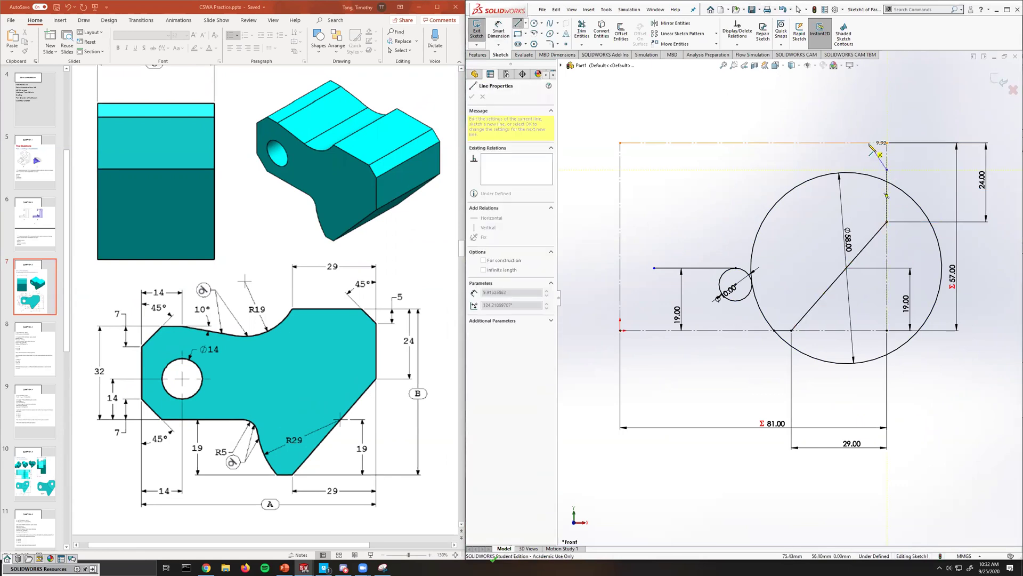
click(868, 142)
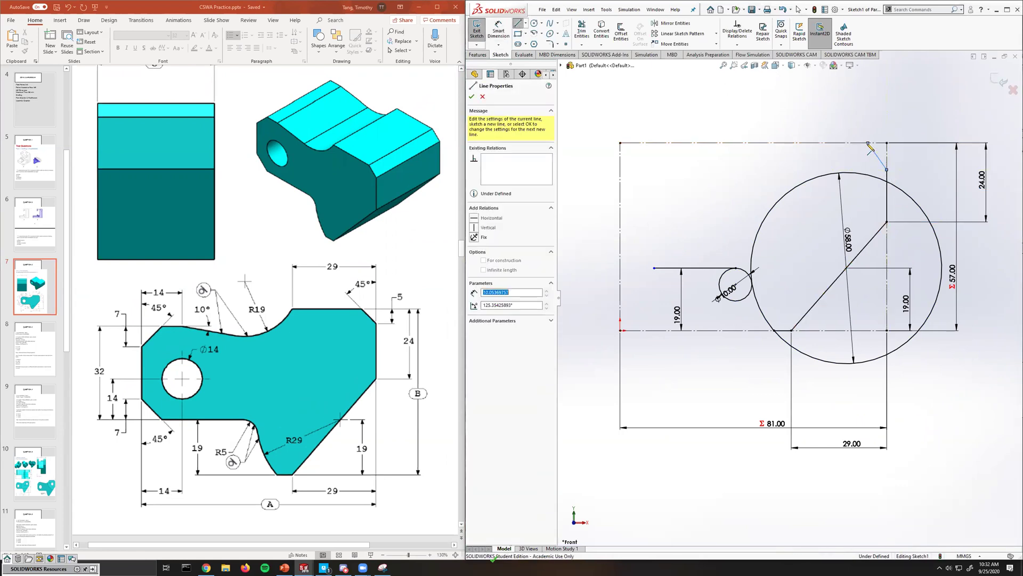
click(783, 142)
key(Escape)
Set the angle between the upper-right chamfer line and the rectangle's right edge to 45°.
click(498, 31)
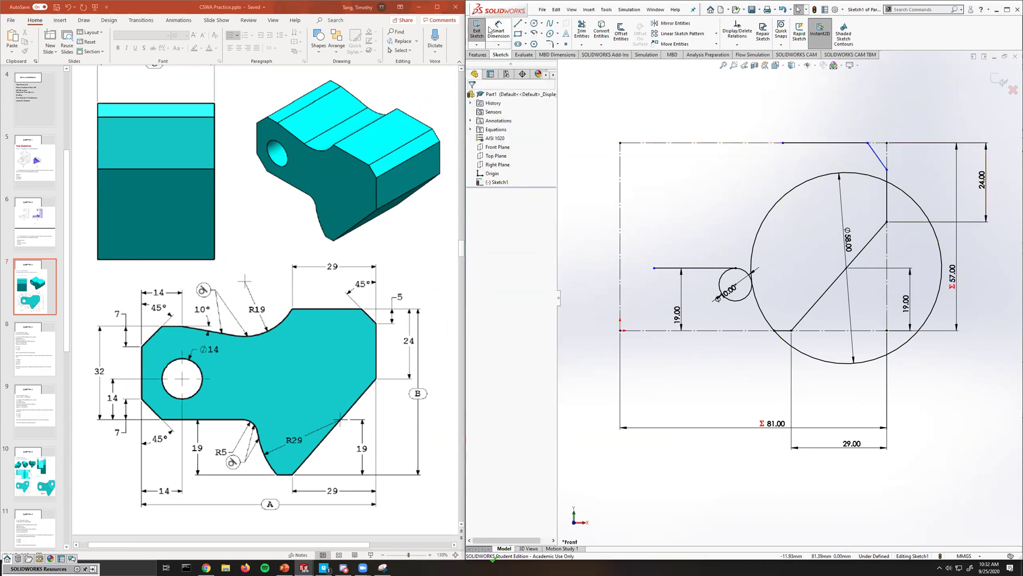
click(876, 157)
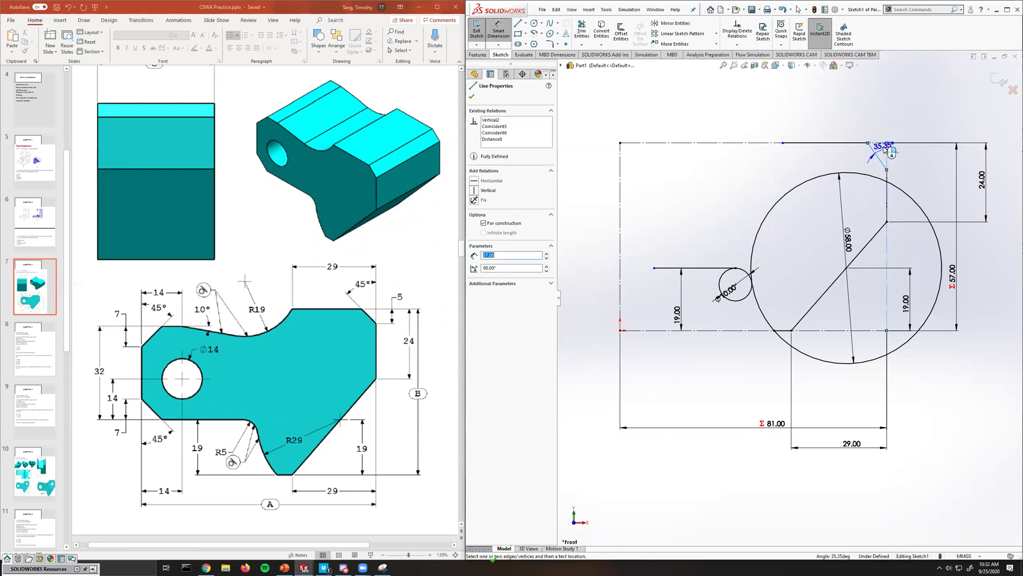
click(859, 143)
click(875, 121)
text(45)
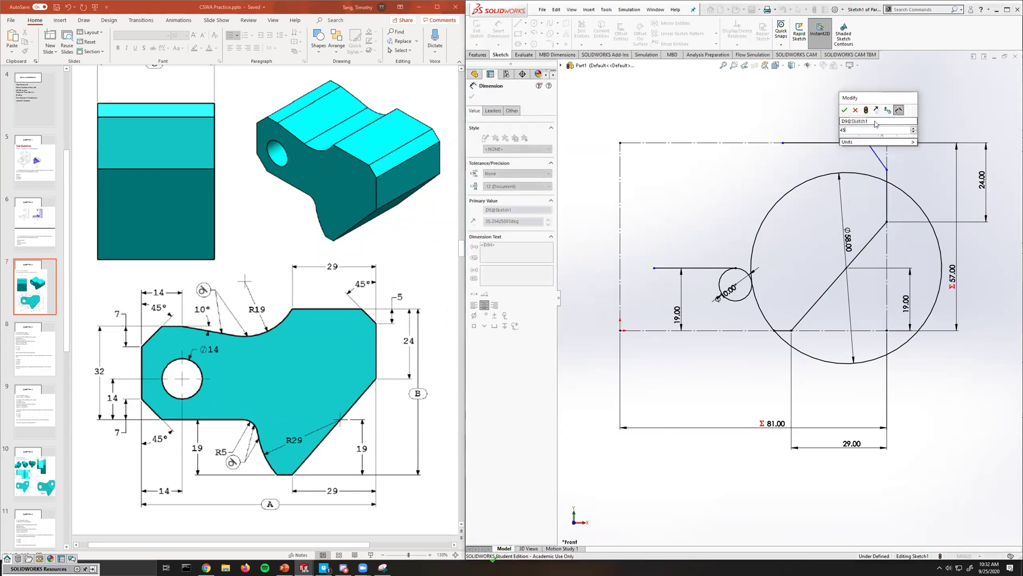
key(Return)
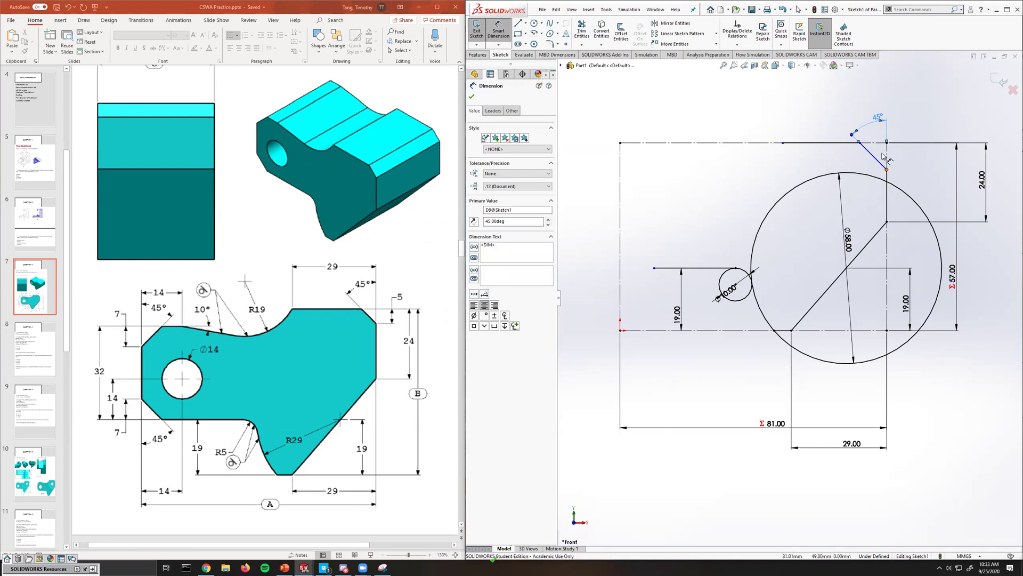
Dimension the upper-right chamfer's lower endpoint 5 mm below the construction rectangle's top edge.
click(887, 169)
click(877, 143)
click(941, 165)
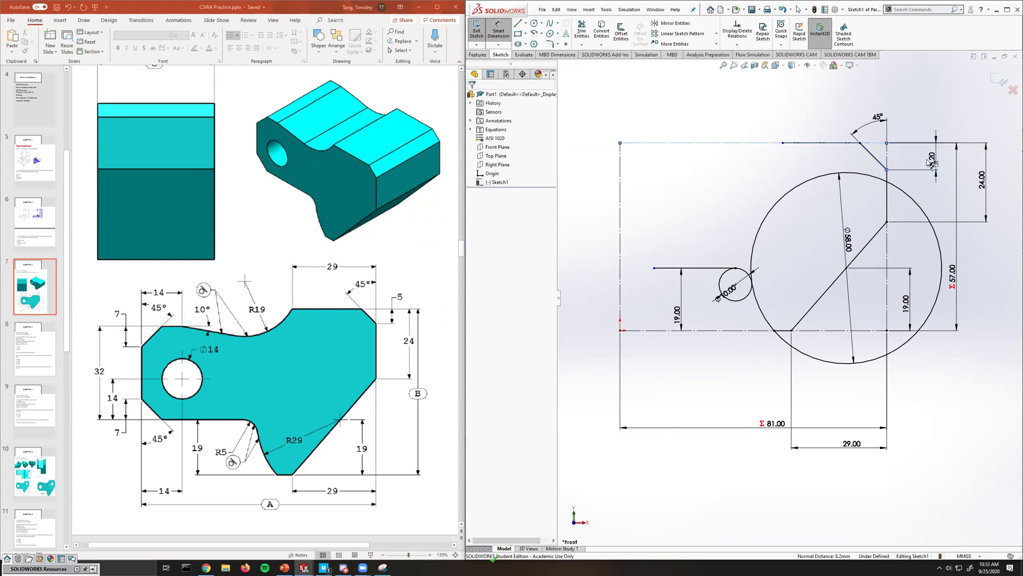
text(5.00mm)
key(Return)
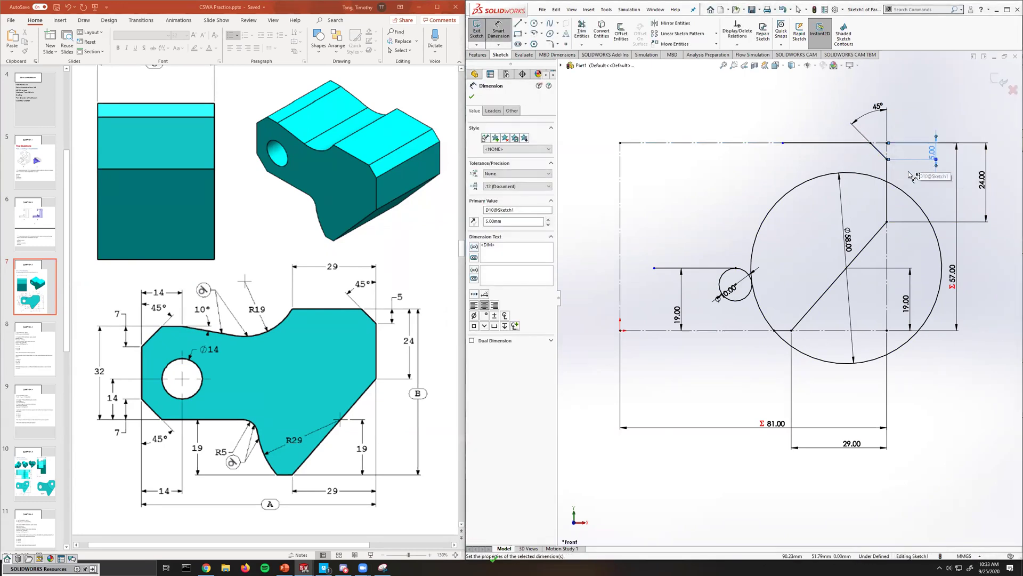
Trim the 58 mm and 10 mm circles, keeping only the tangent arcs that join the lower horizontal line to the rectangle's bottom edge.
scroll(922, 155, down, 2)
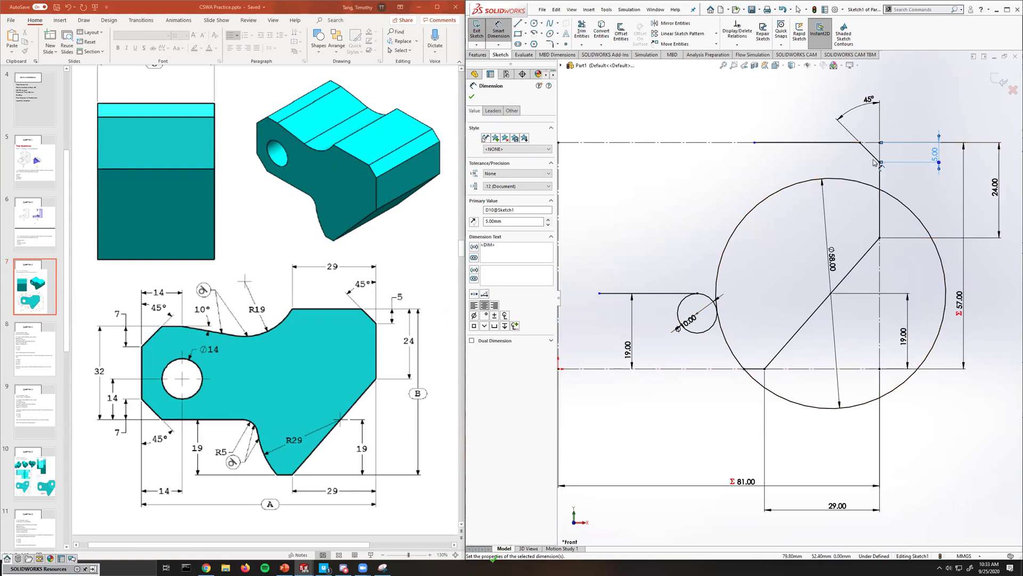
click(498, 30)
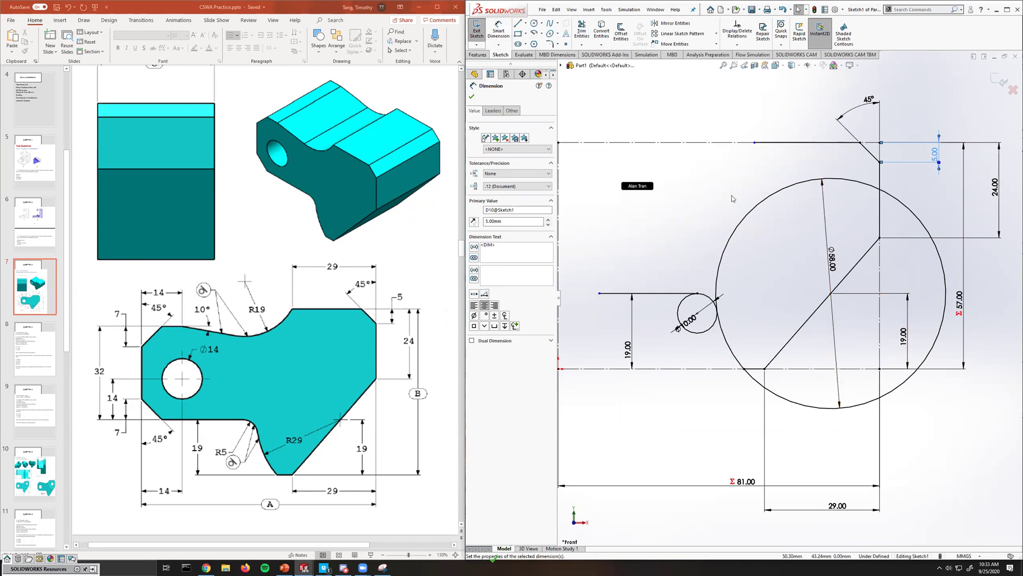
click(583, 33)
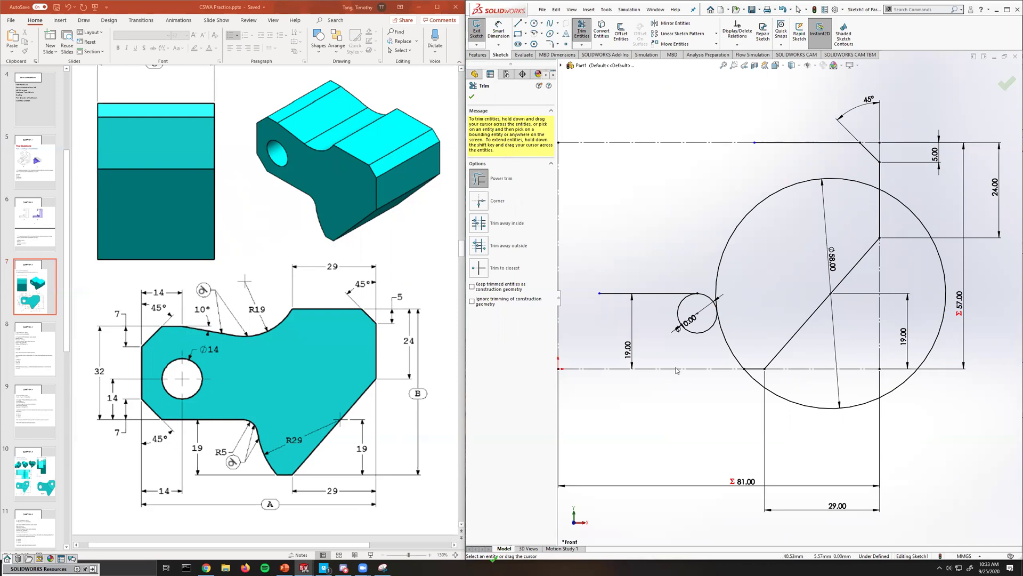
drag(850, 172, 854, 187)
drag(912, 213, 888, 265)
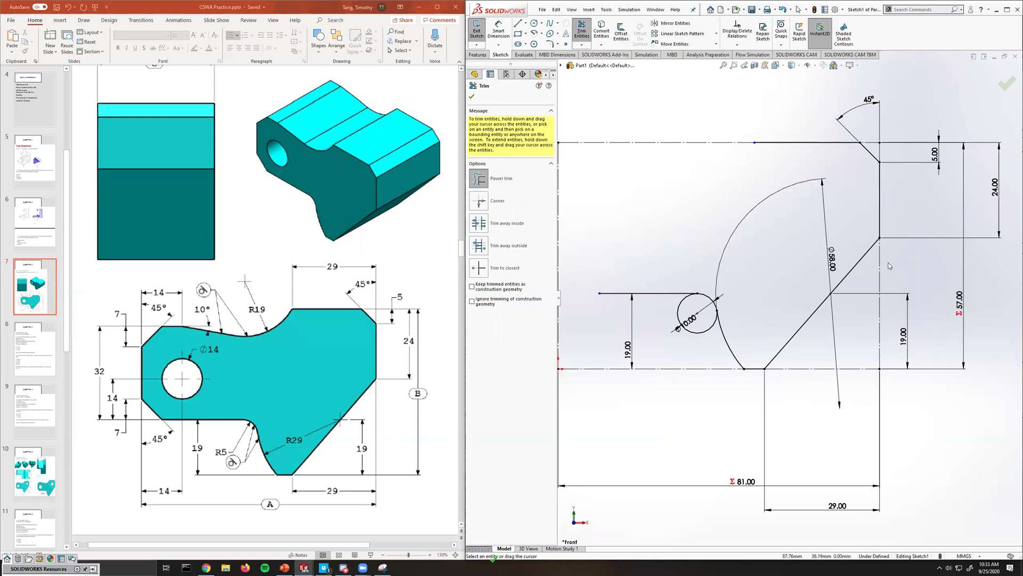
drag(694, 332, 704, 355)
drag(715, 309, 720, 349)
scroll(747, 302, up, 3)
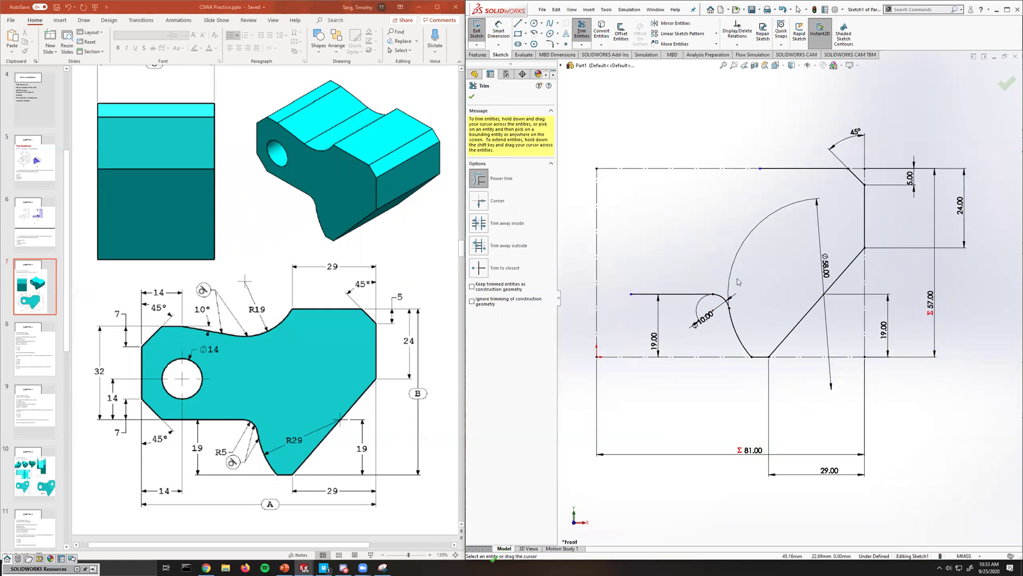
Sketch a circle of about 23 mm radius centered above the rectangle, passing through the top horizontal line's left endpoint.
click(533, 24)
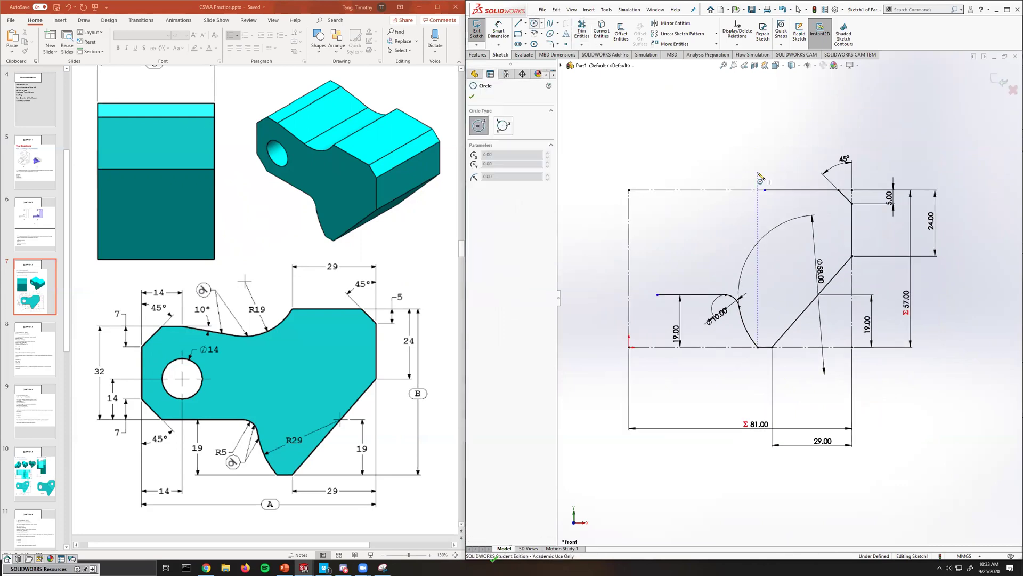
click(719, 148)
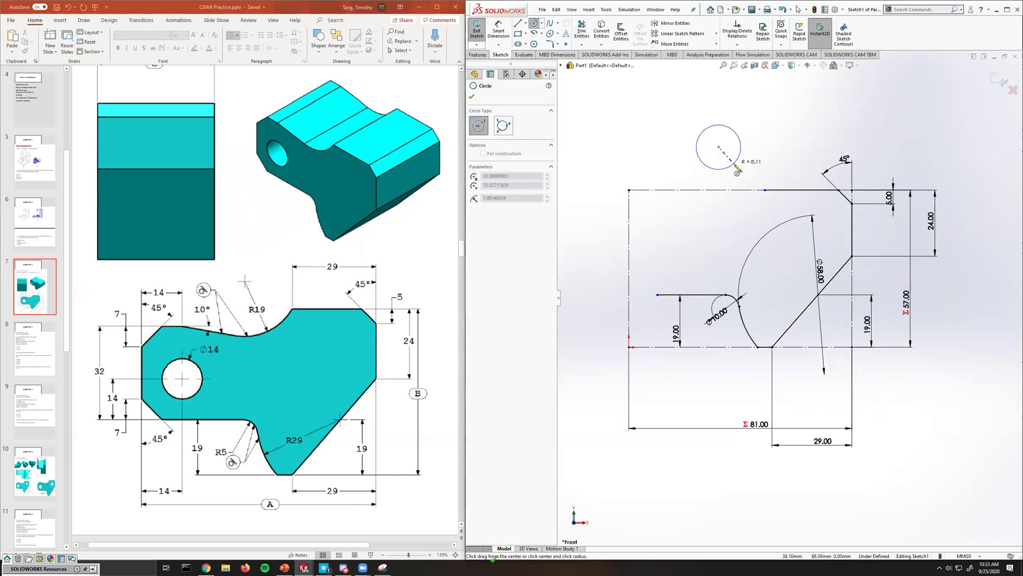
click(766, 190)
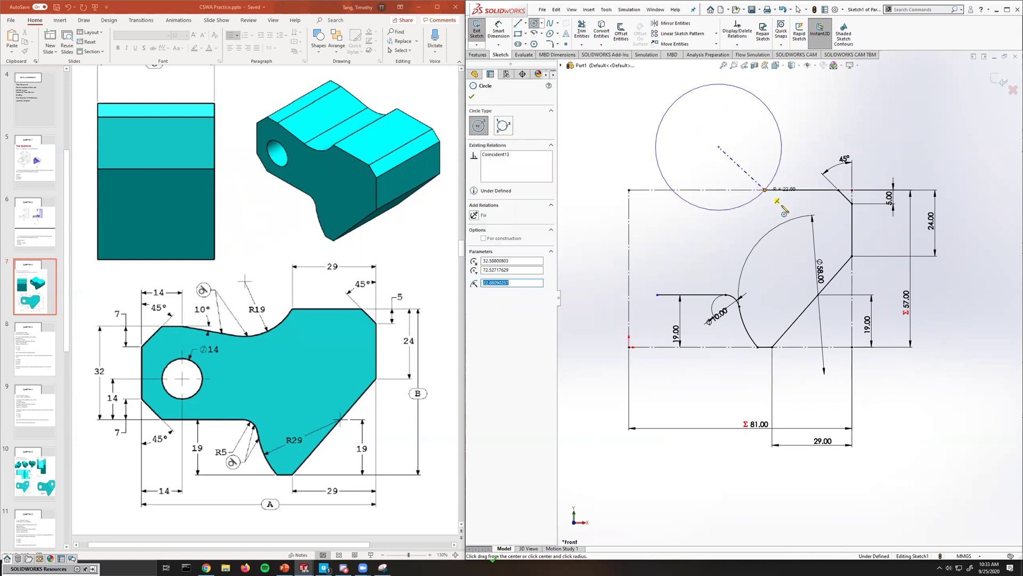
Dimension the upper circle's diameter as 19*2, giving 38 mm.
click(499, 31)
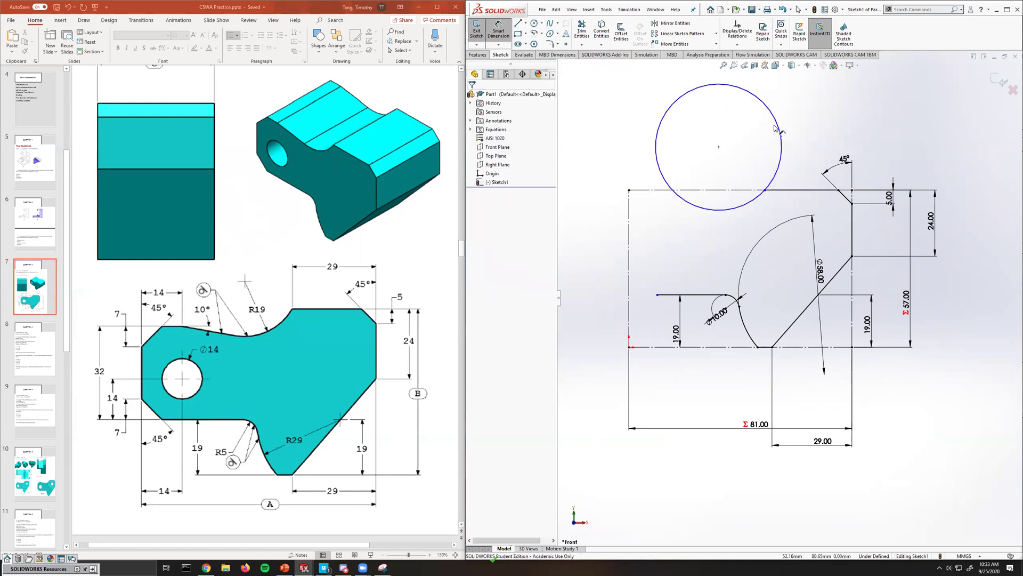
click(781, 142)
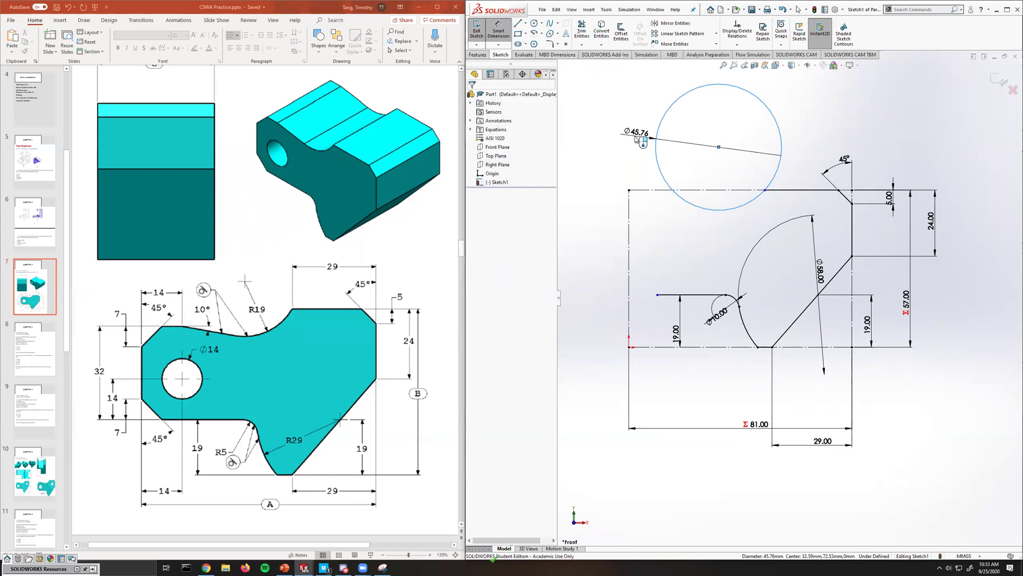
click(637, 138)
text(19*2)
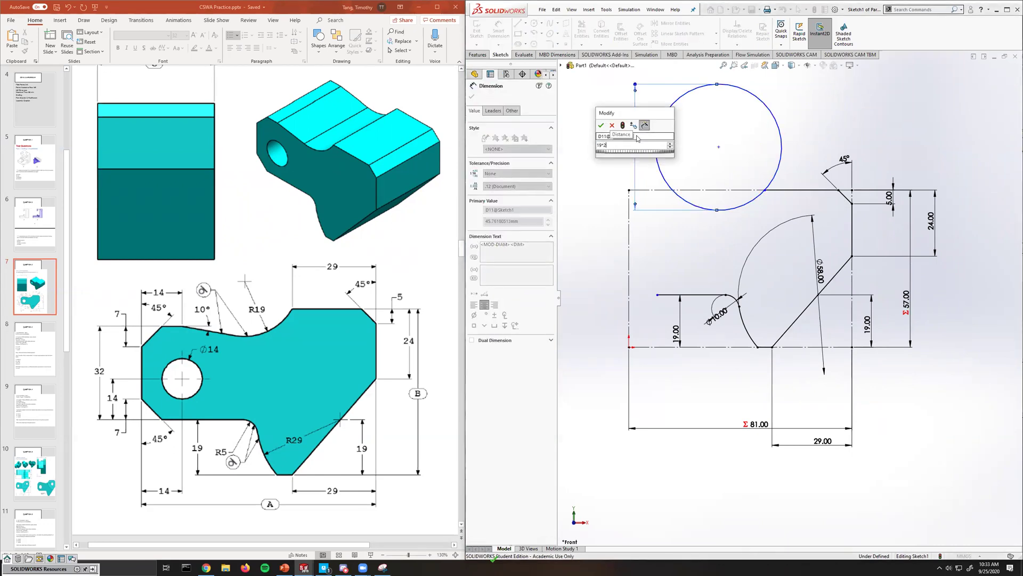
key(Return)
scroll(732, 209, down, 2)
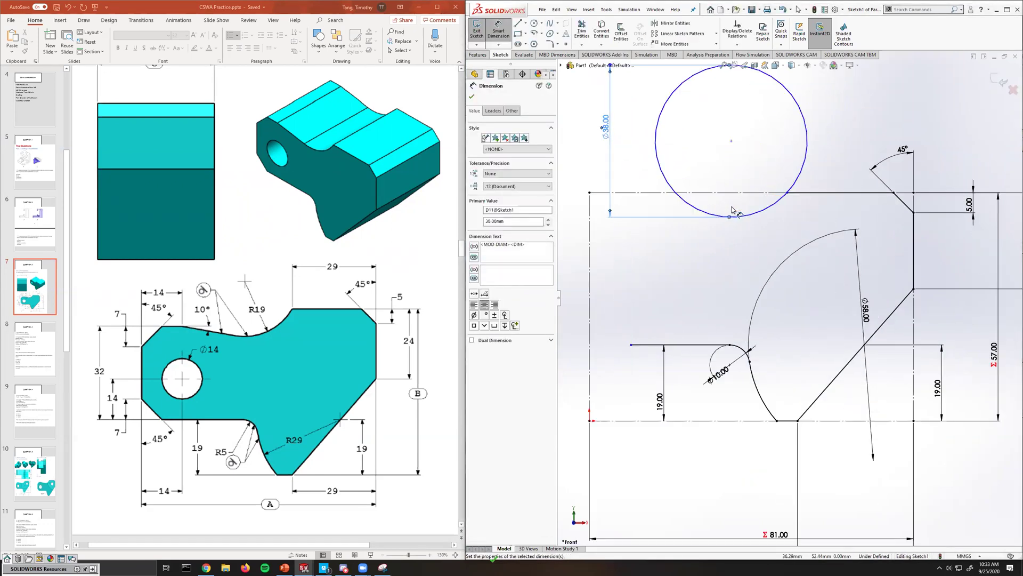
Sketch connected lines from the upper circle's bottom: two segments leftward, an upper chamfer, a vertical, and a lower chamfer ending at the lower horizontal line's left endpoint.
click(518, 23)
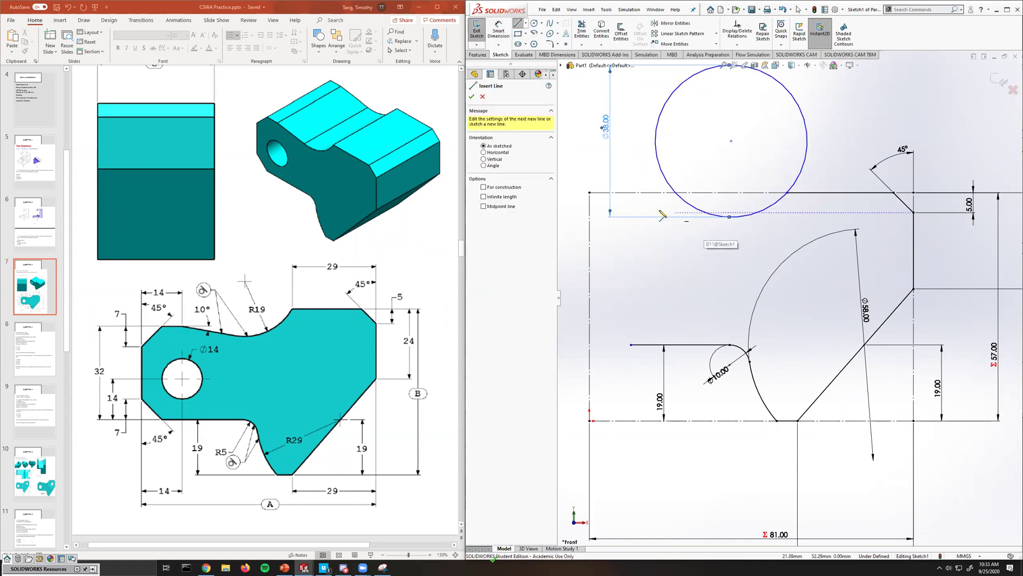
click(722, 217)
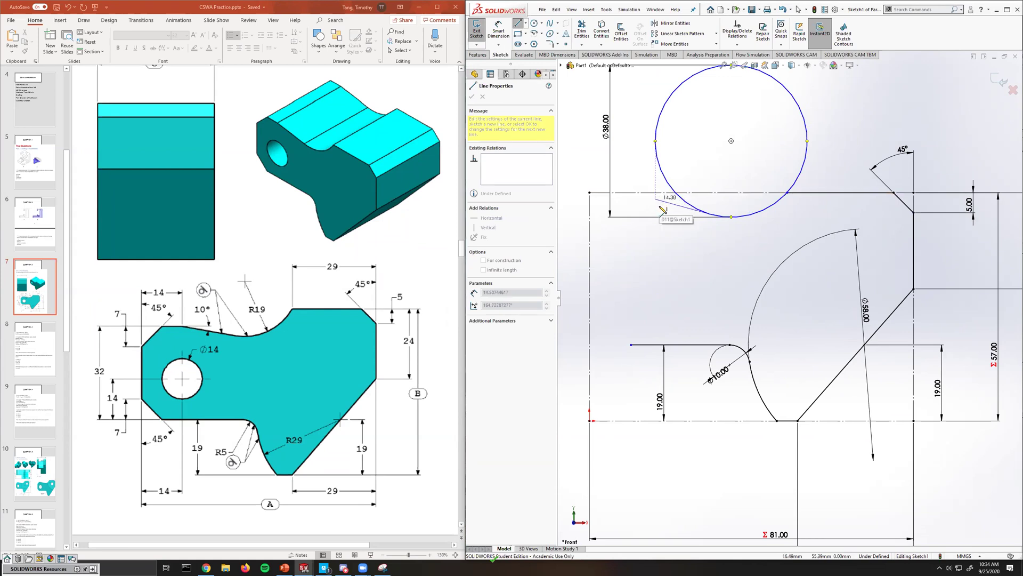
click(647, 204)
click(618, 203)
click(598, 224)
click(597, 305)
click(631, 345)
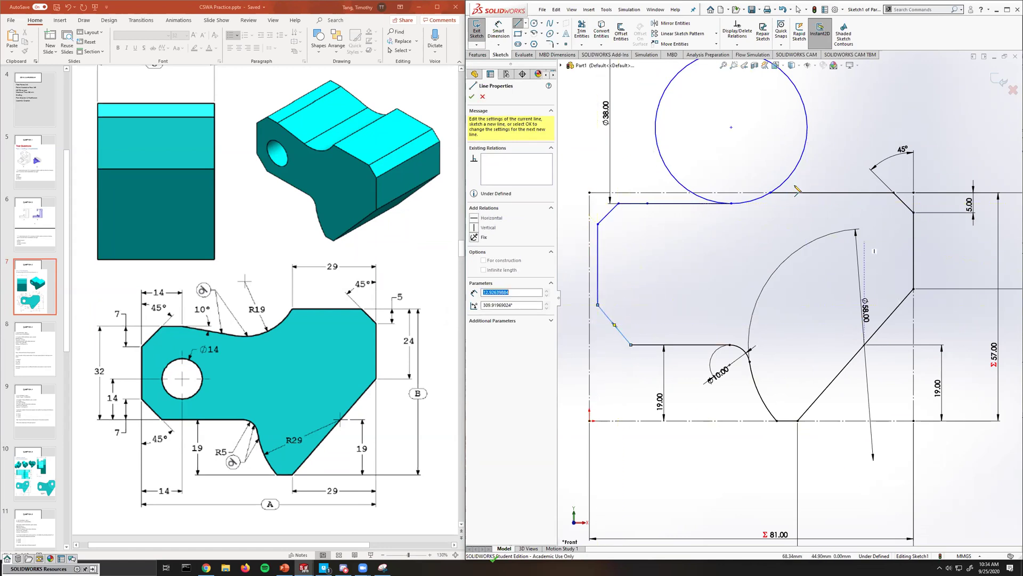
key(d)
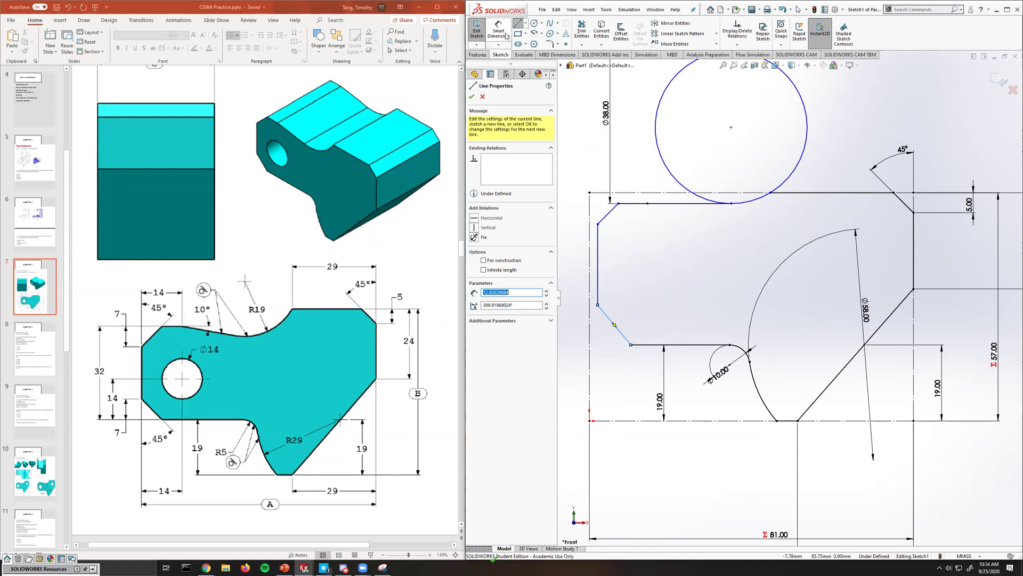
Move the line endpoint at the upper circle's bottom and trim away the horizontal line between that circle and the upper-left chamfer.
scroll(713, 234, down, 1)
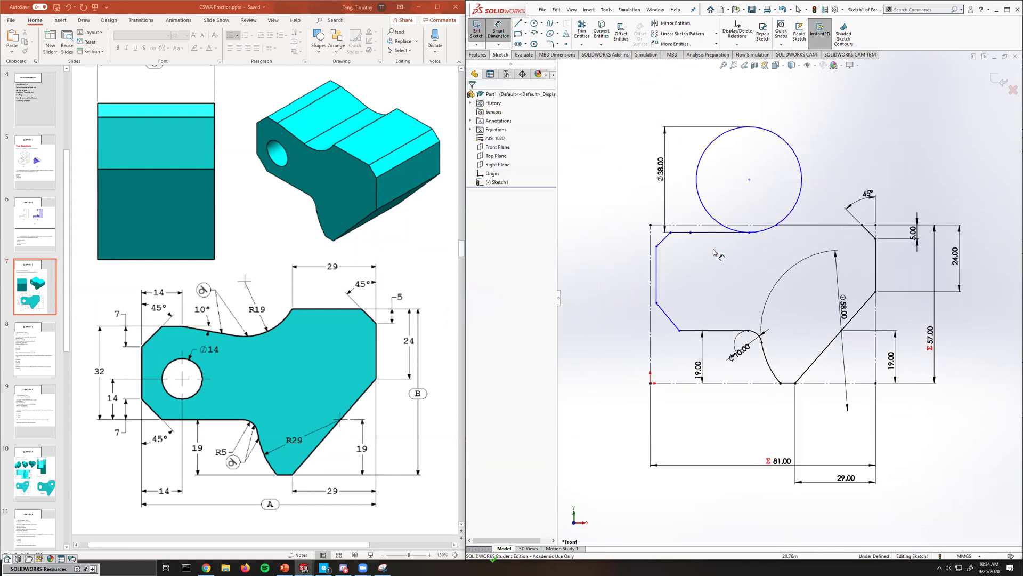
scroll(715, 250, down, 1)
key(Escape)
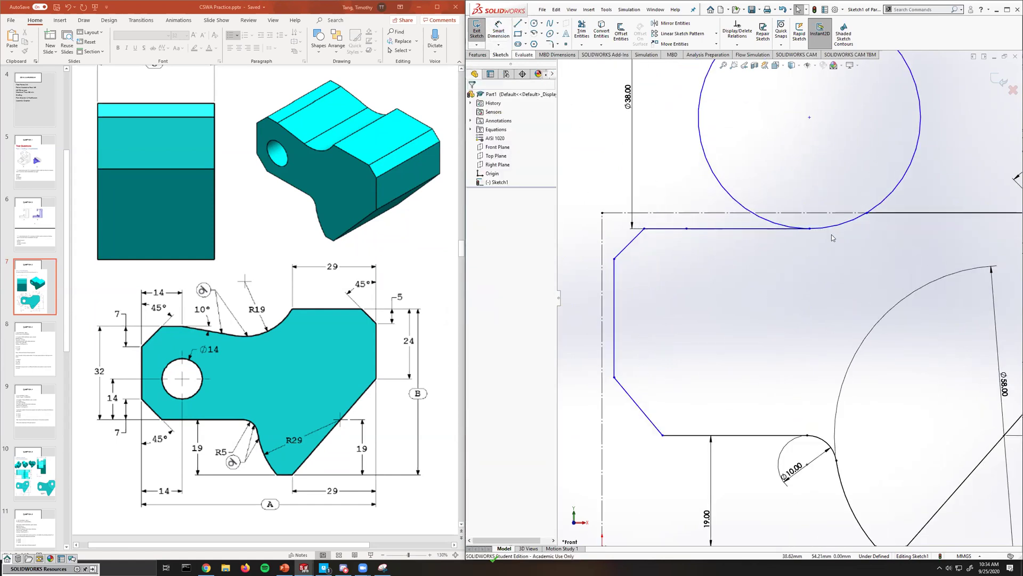
drag(810, 233, 691, 254)
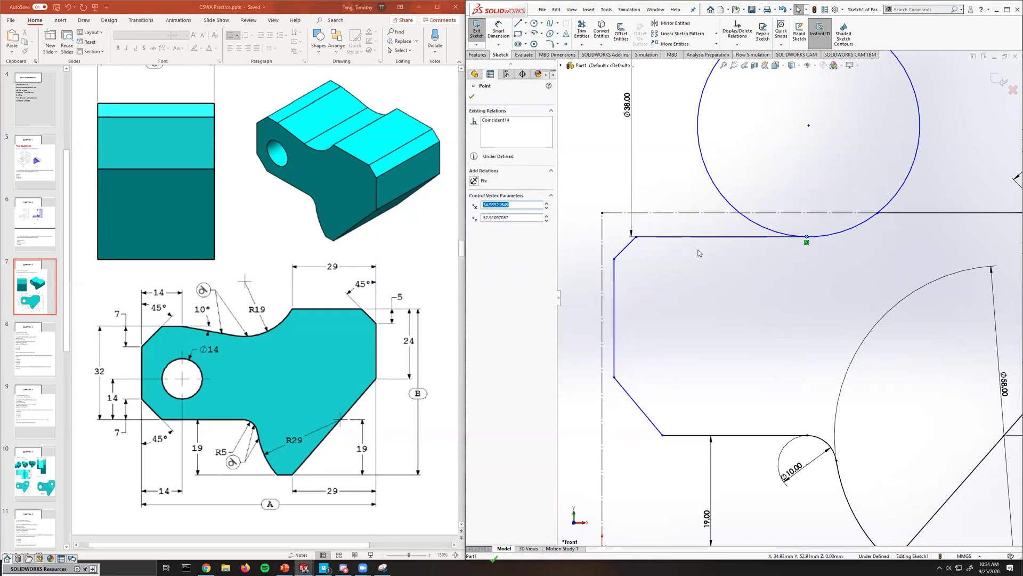
key(t)
drag(707, 263, 695, 225)
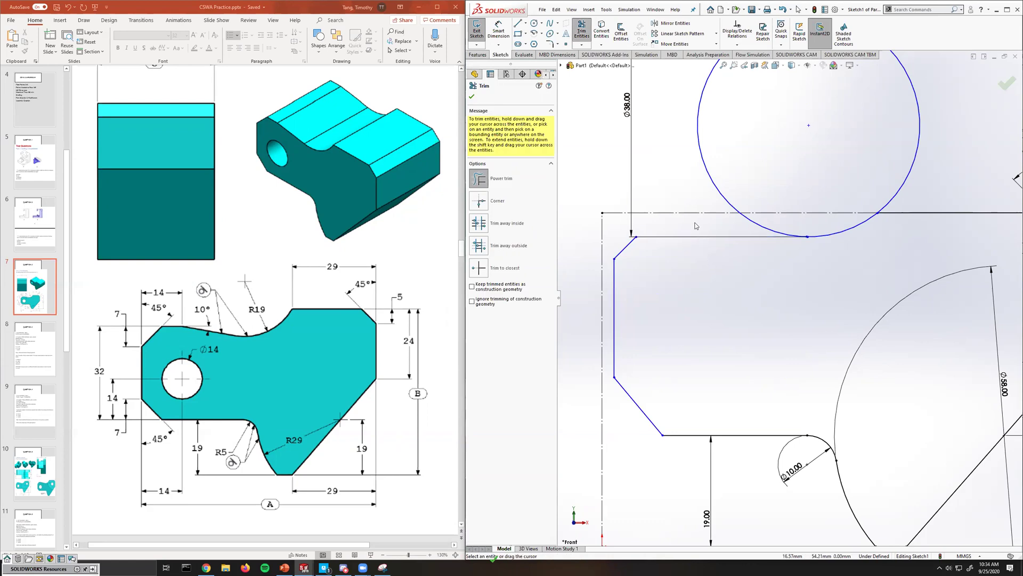
Move the upper-left chamfer's free endpoint up and to the right, clear of the existing horizontal extension line.
click(517, 24)
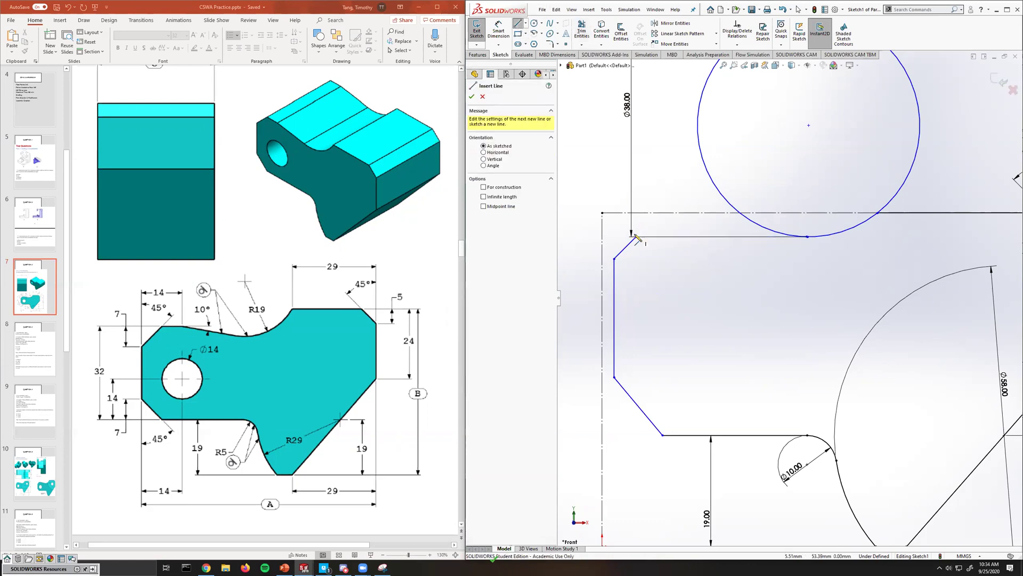
click(517, 23)
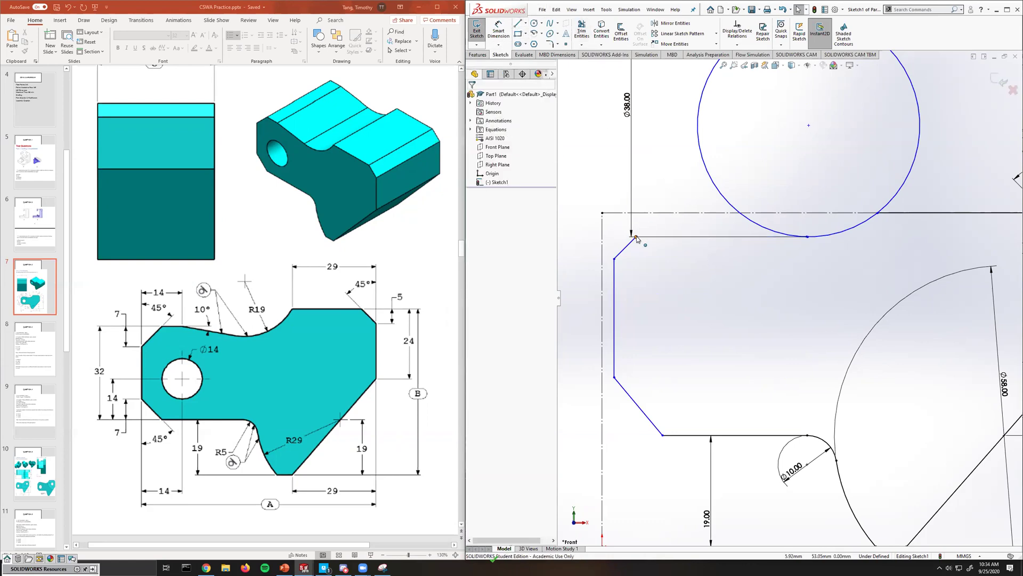
click(644, 228)
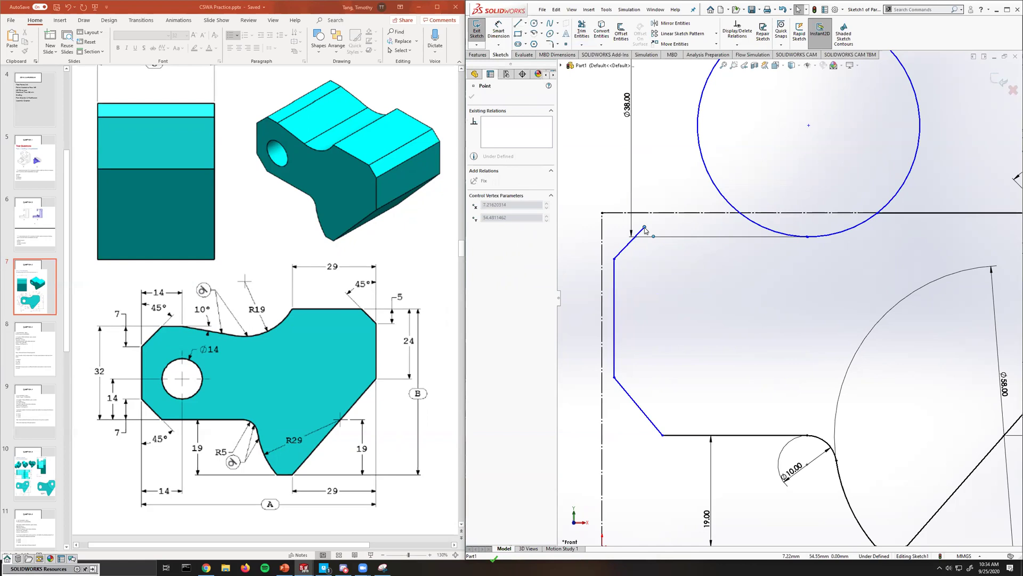
Sketch a horizontal line about 5 mm long from the upper chamfer's end and a sloping line about 20 mm long tangent to the upper circle.
click(517, 24)
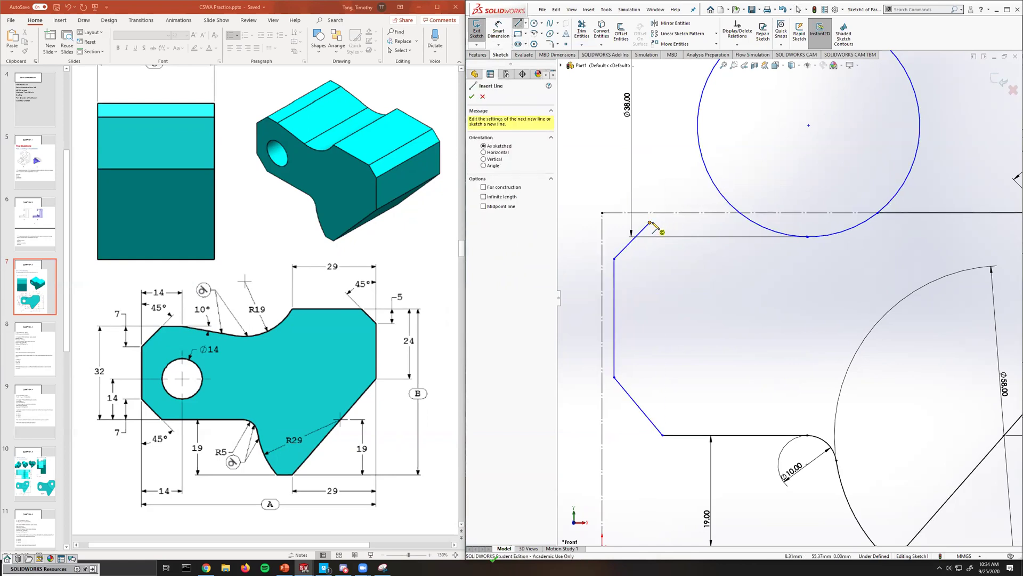
click(649, 222)
click(677, 223)
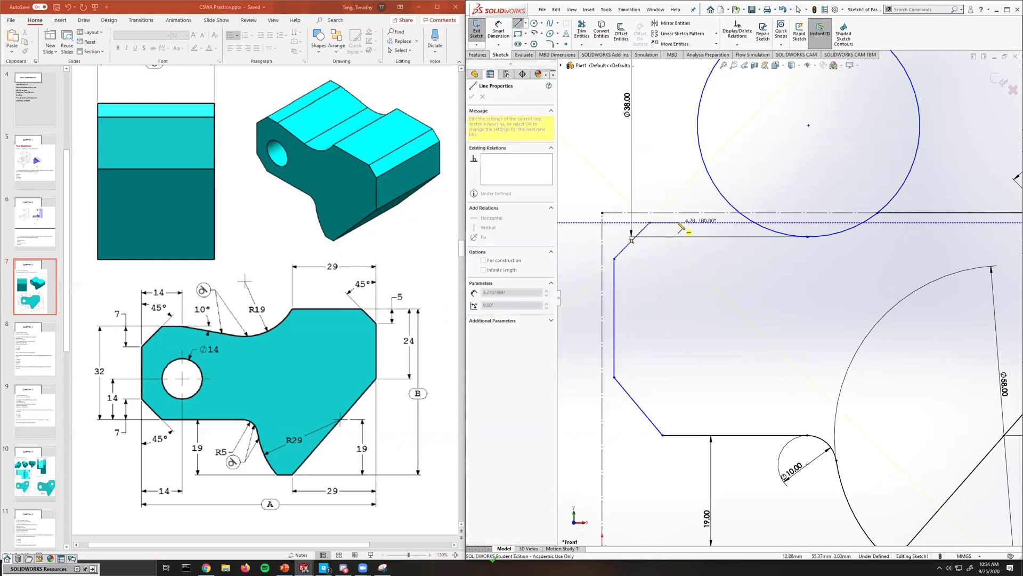
click(798, 235)
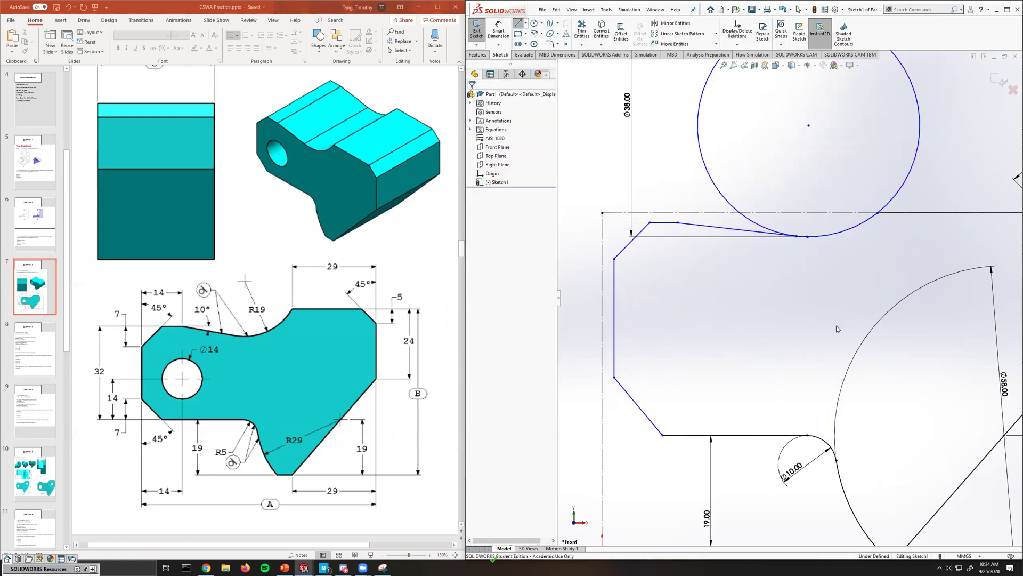
Dimension the angle between the short horizontal line and the sloping tangent line as 10°.
key(d)
scroll(772, 256, up, 2)
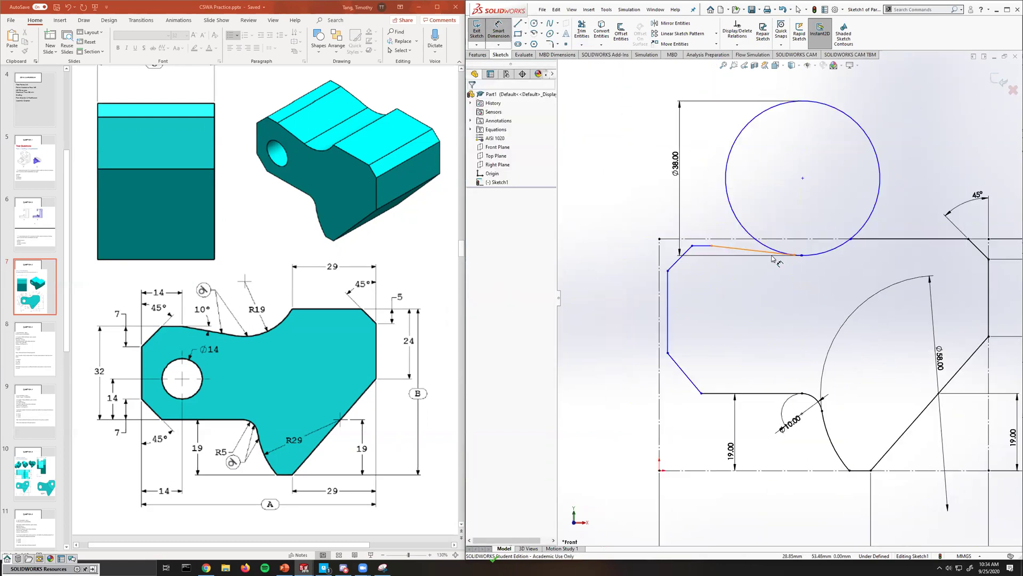
scroll(718, 254, down, 2)
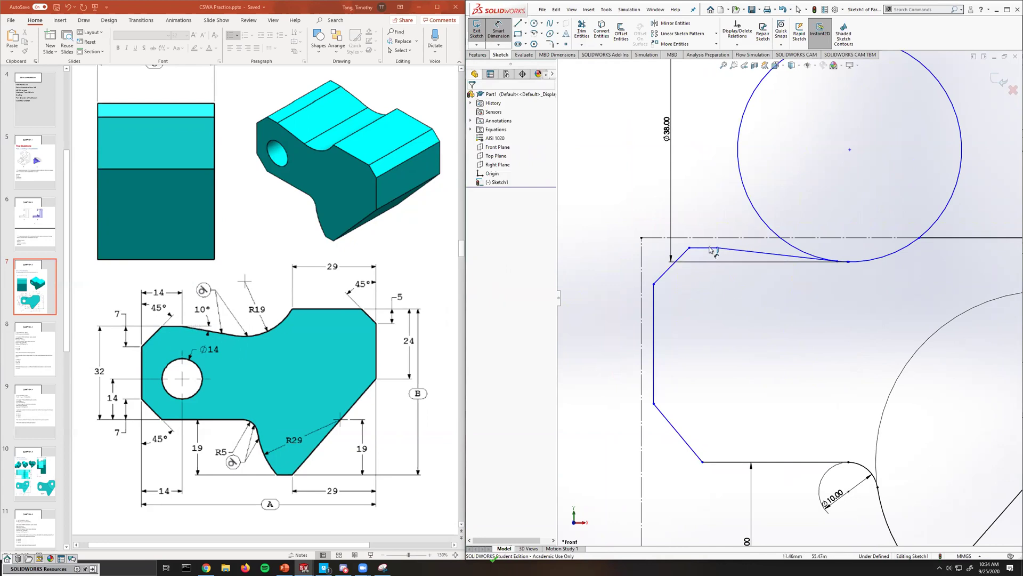
click(732, 250)
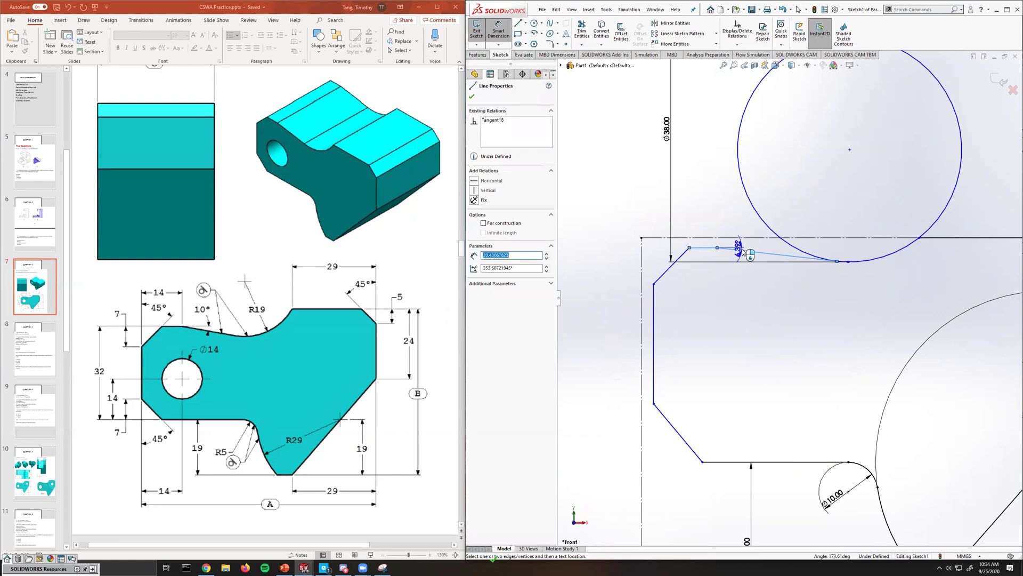
click(742, 253)
text(10)
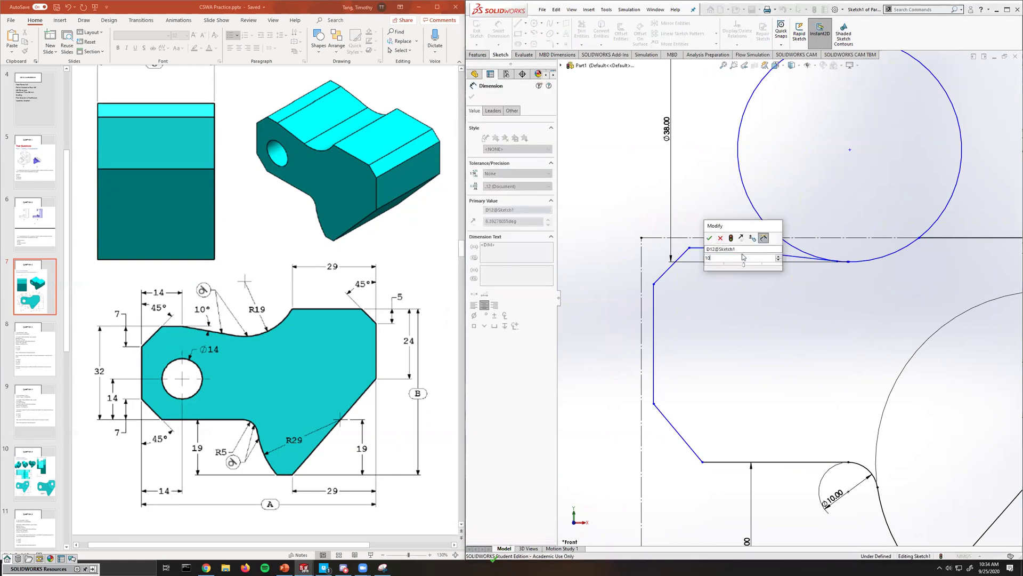
key(Return)
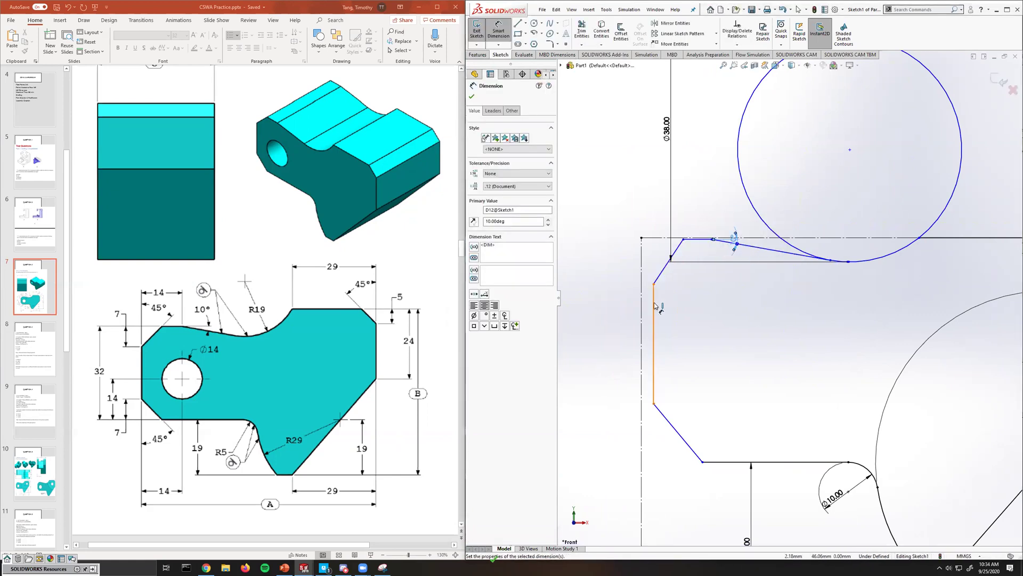
scroll(703, 355, up, 3)
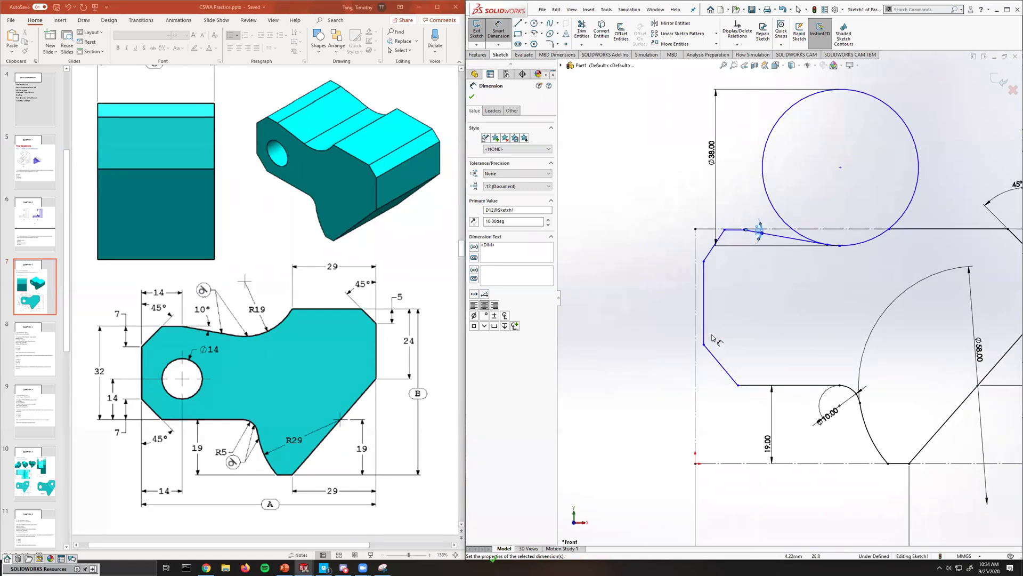
key(Escape)
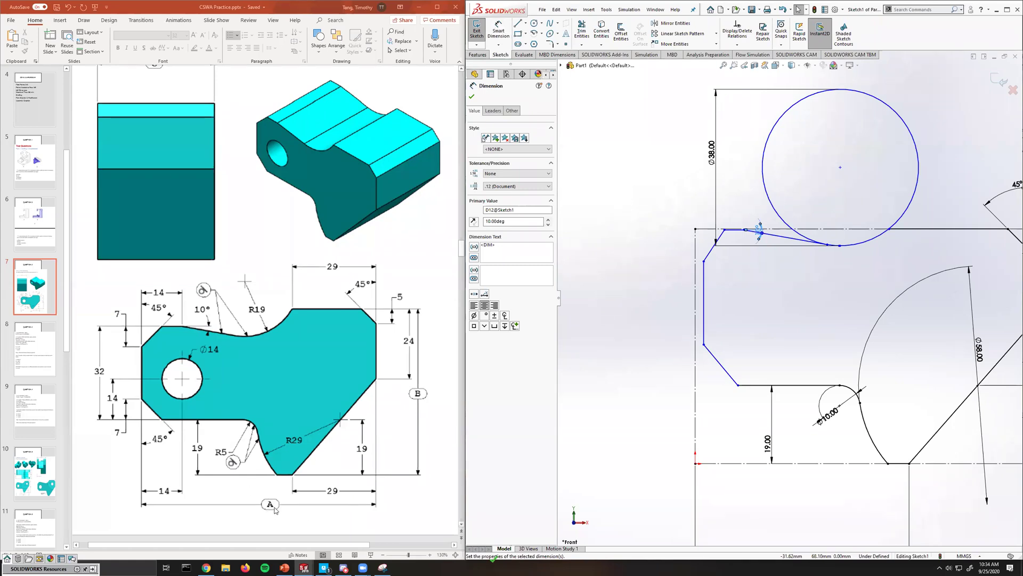
Make the profile's left vertical line collinear with the bounding rectangle's left construction line.
click(702, 308)
ctrl+click(696, 299)
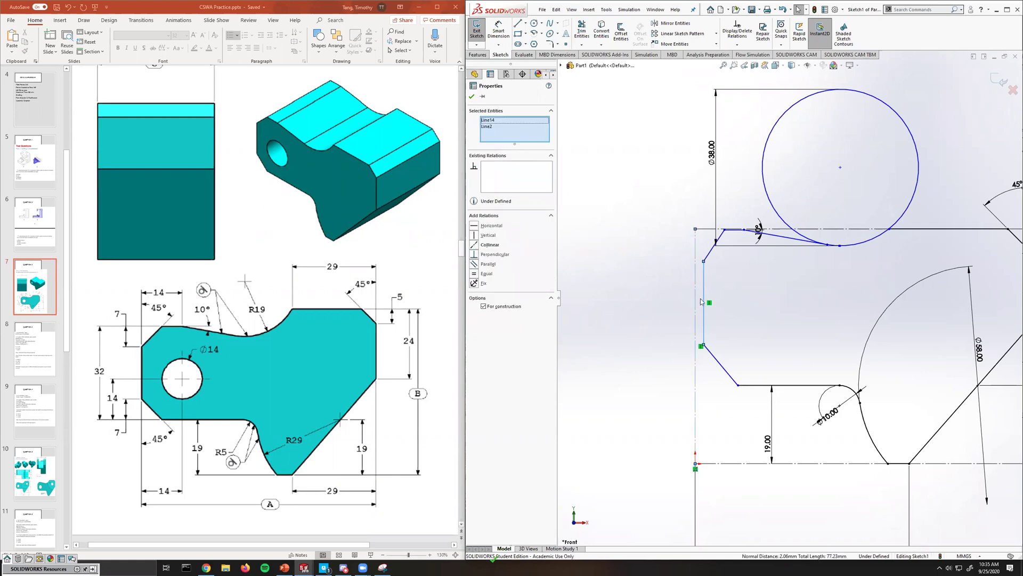
click(485, 245)
key(Escape)
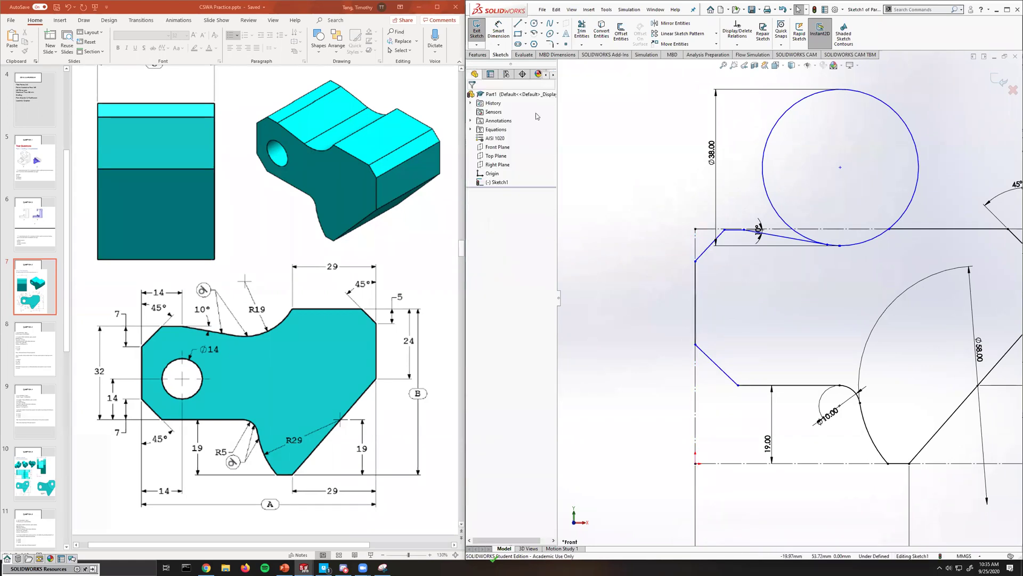
Dimension the angle between the lower-left chamfer and the left construction line as 45°.
click(499, 33)
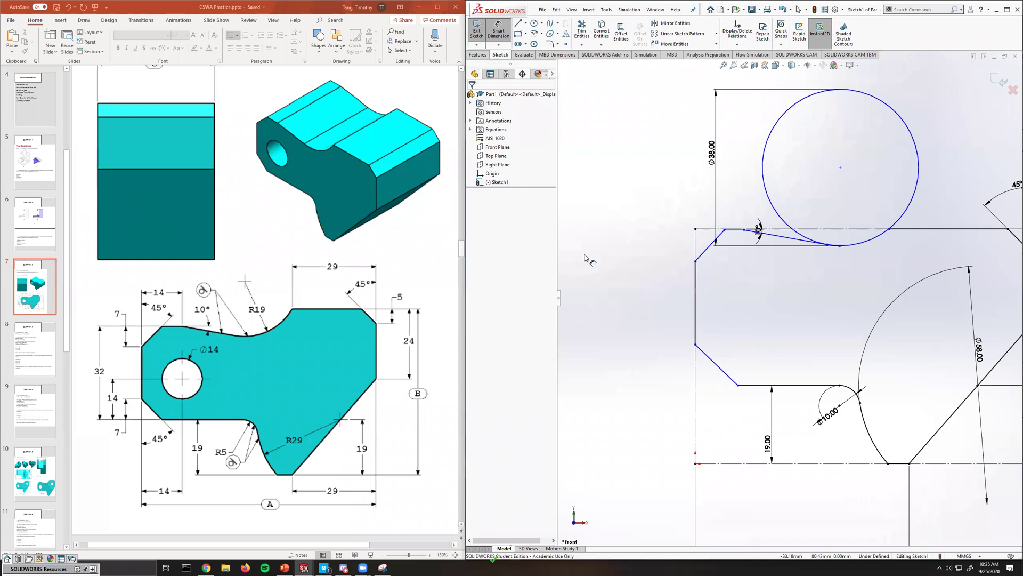
click(719, 370)
click(695, 369)
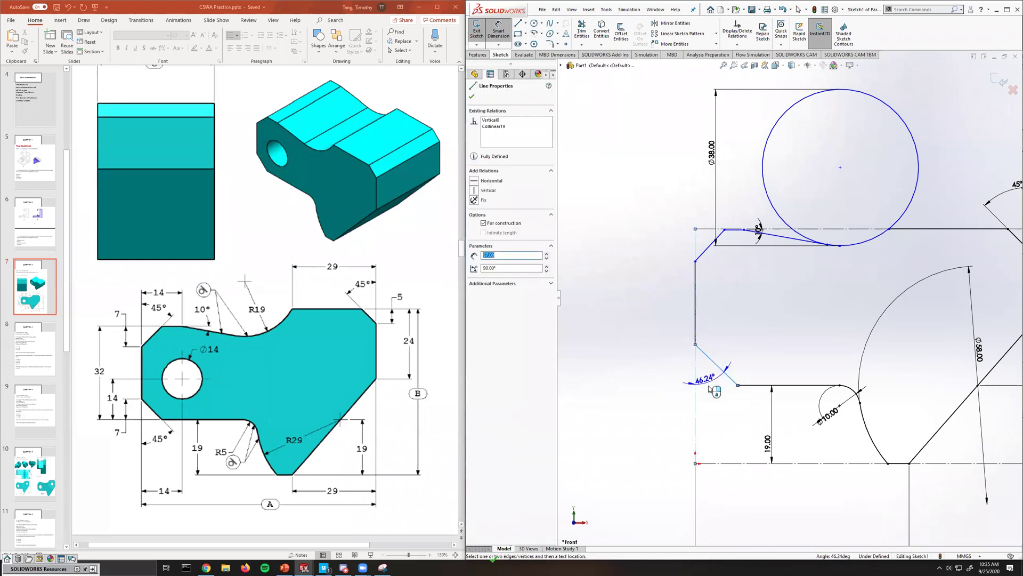
click(718, 400)
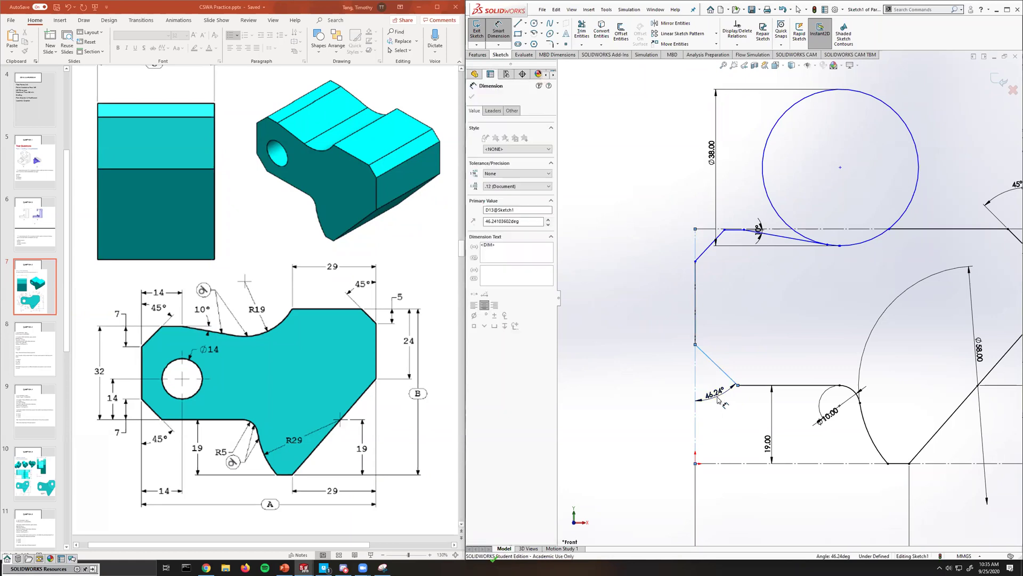
text(45)
key(Return)
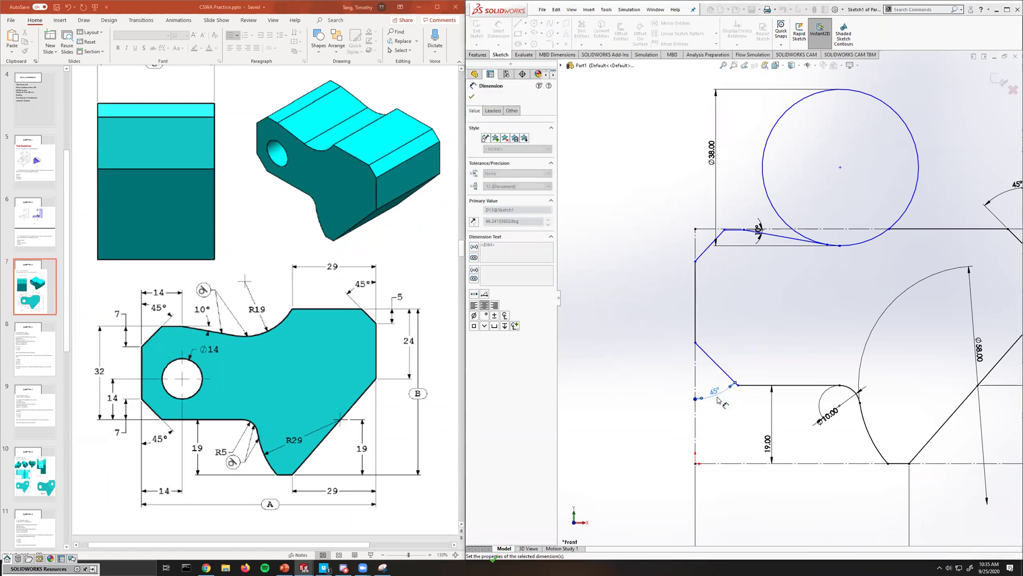
Dimension the angle between the upper-left chamfer and the left construction line as 45°.
click(702, 253)
click(702, 244)
text(45)
key(Return)
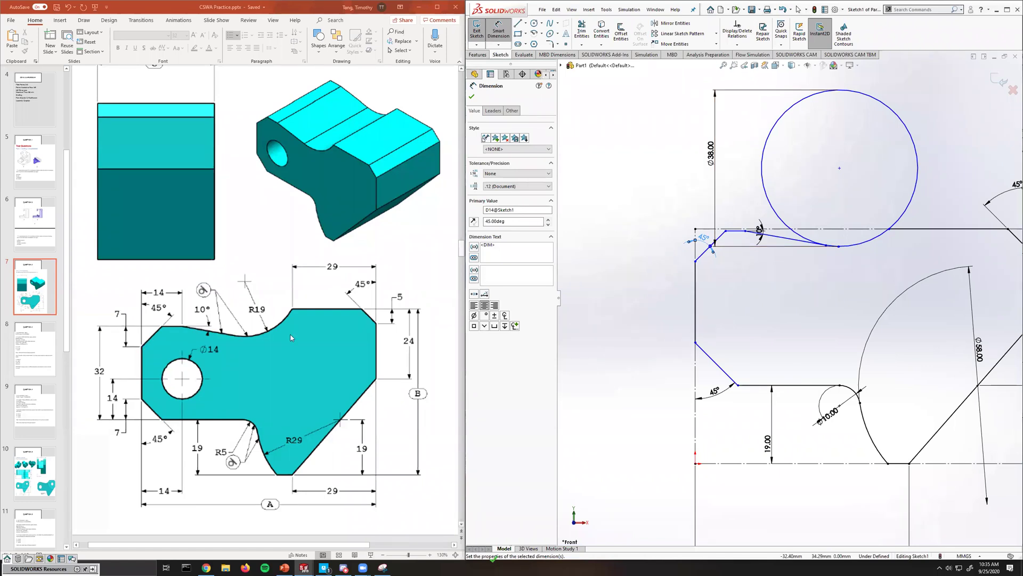
Dimension the horizontal distance from the profile's left edge to the start of the sloping line as 14 mm.
click(696, 261)
click(745, 230)
click(729, 107)
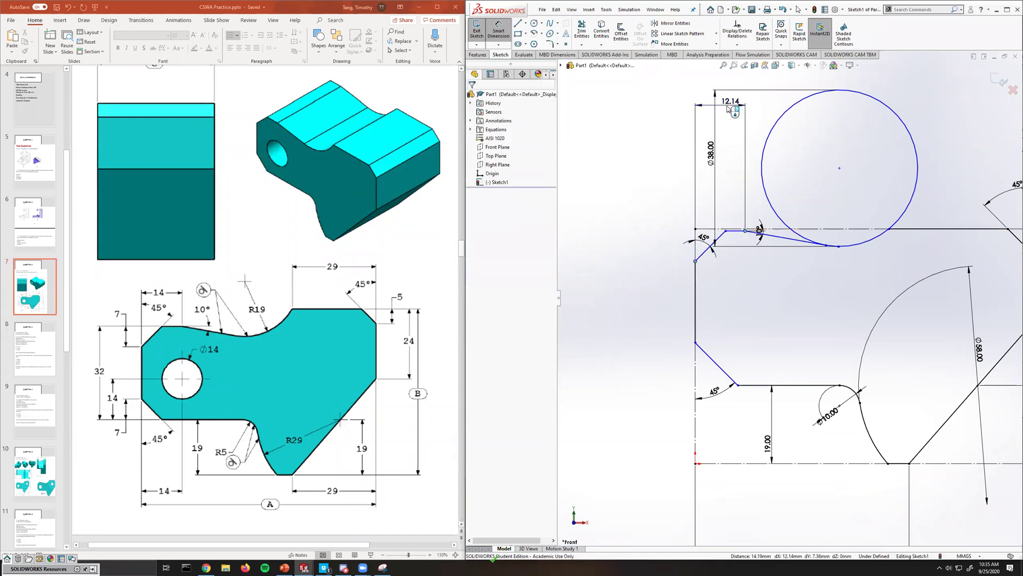
text(14)
key(Return)
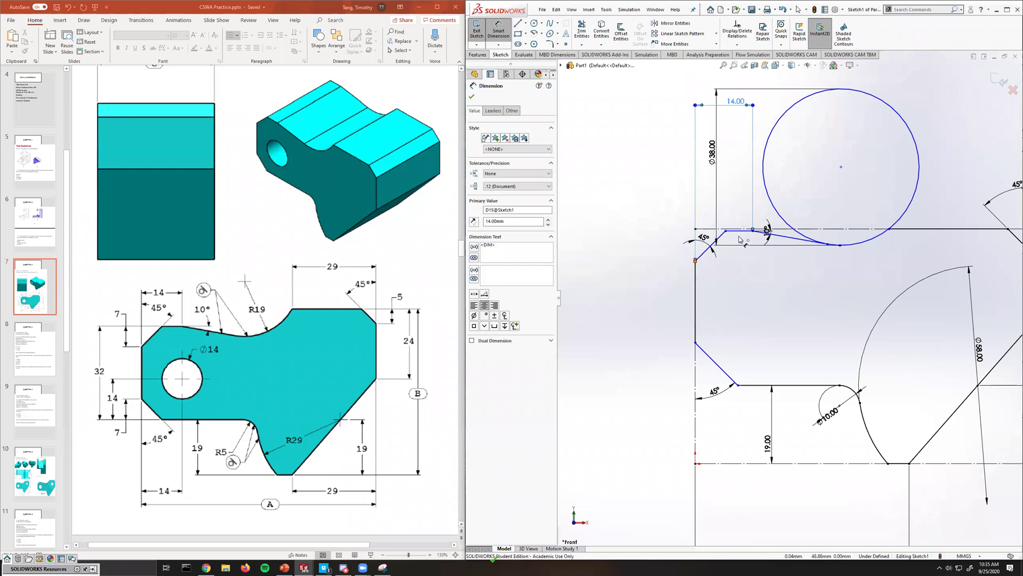
Dimension the upper-left chamfer's vertical height as 7 mm.
click(695, 261)
click(726, 231)
click(623, 247)
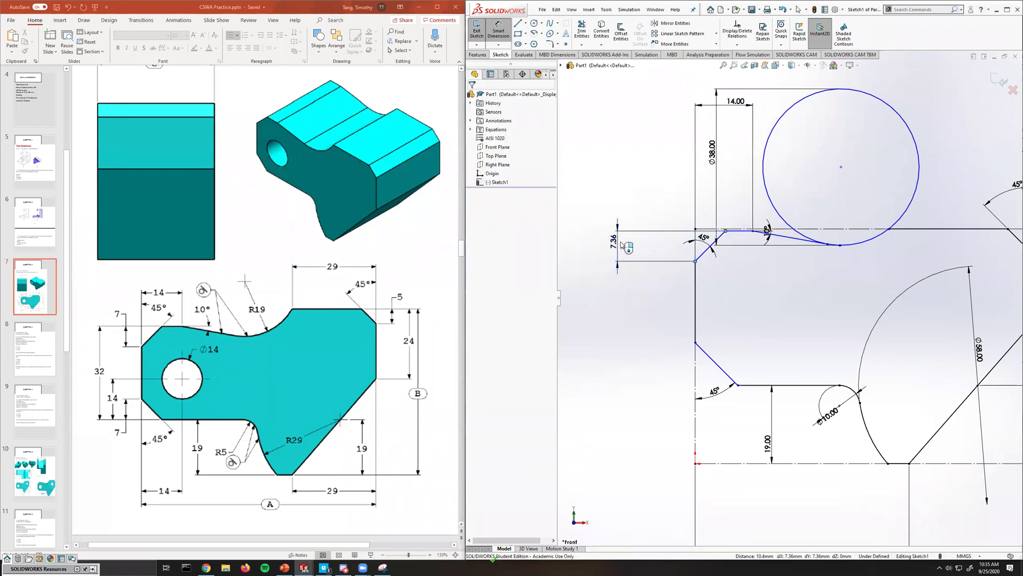
text(7)
key(Return)
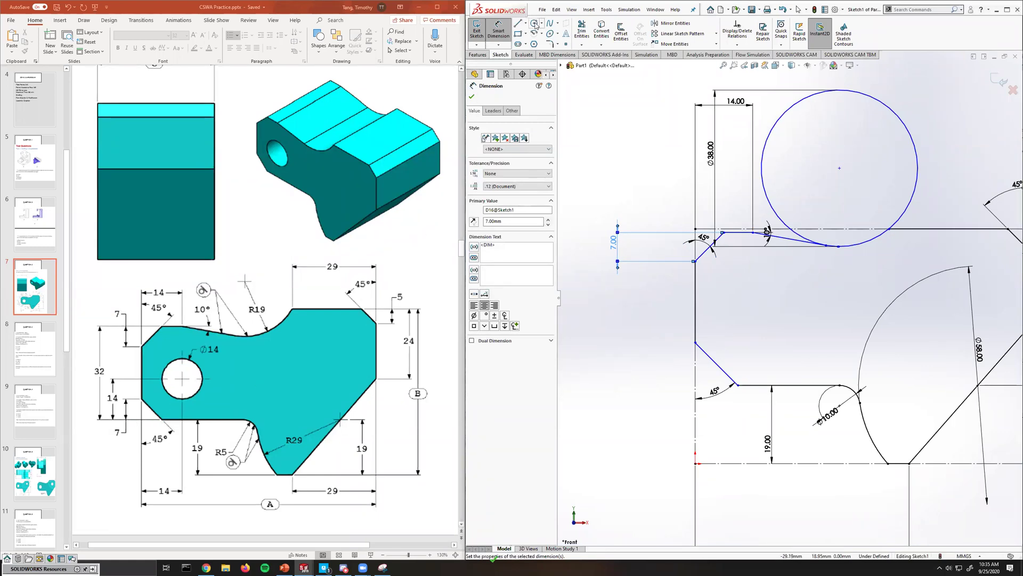
Sketch a circle about 13.5 mm in diameter inside the left part of the profile.
click(535, 23)
click(764, 311)
click(783, 297)
Dimension the hole circle's diameter as 14 mm.
click(498, 31)
click(792, 311)
click(837, 306)
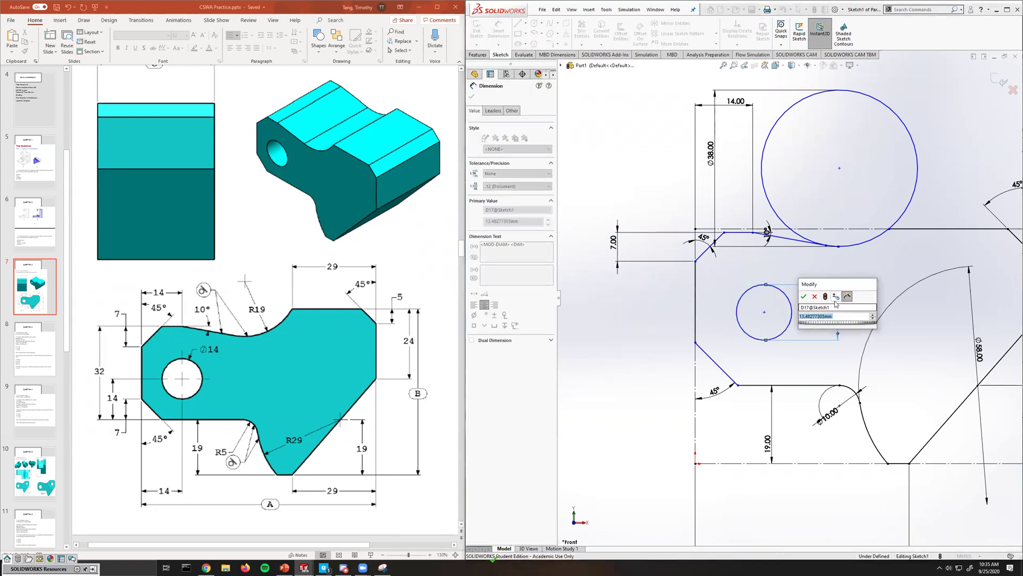
key(Return)
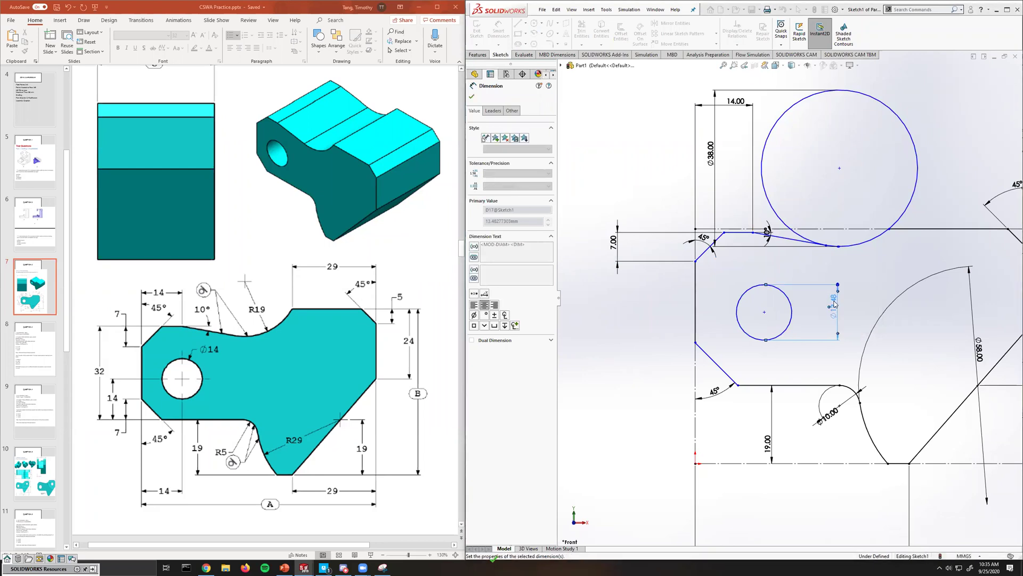
text(14)
key(Return)
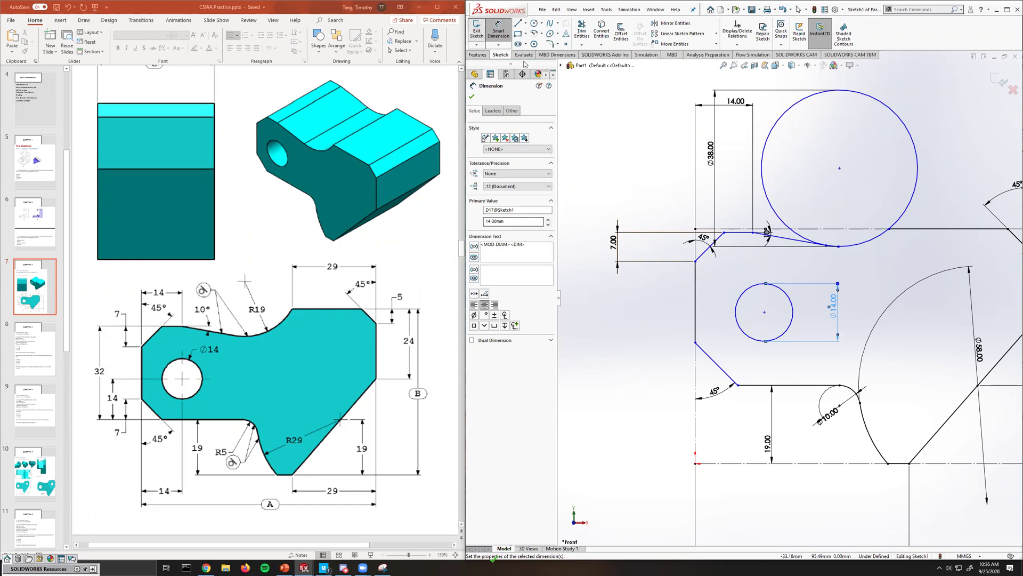
Dimension the horizontal distance from the profile's left vertical line to the hole's center as 14 mm.
click(764, 311)
click(695, 308)
click(738, 512)
text(14)
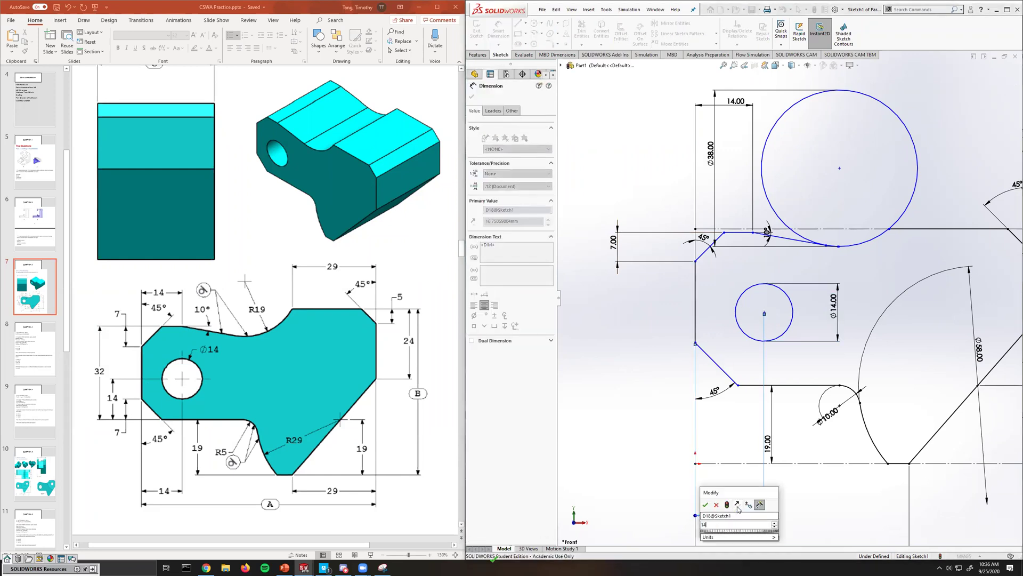
key(Return)
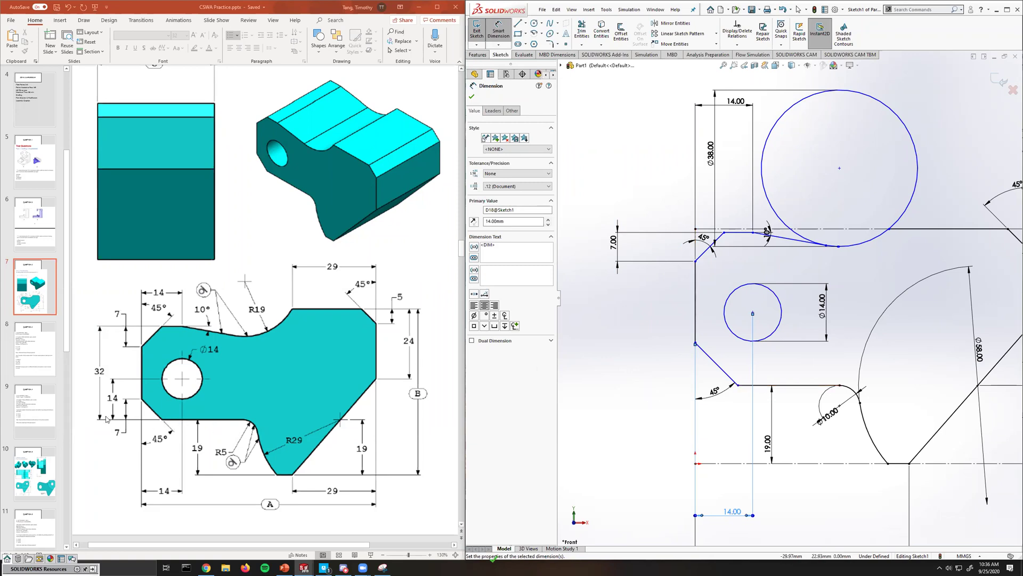
Dimension the vertical distance from the lower horizontal line to the hole's center as 14 mm.
click(751, 386)
click(752, 311)
click(577, 341)
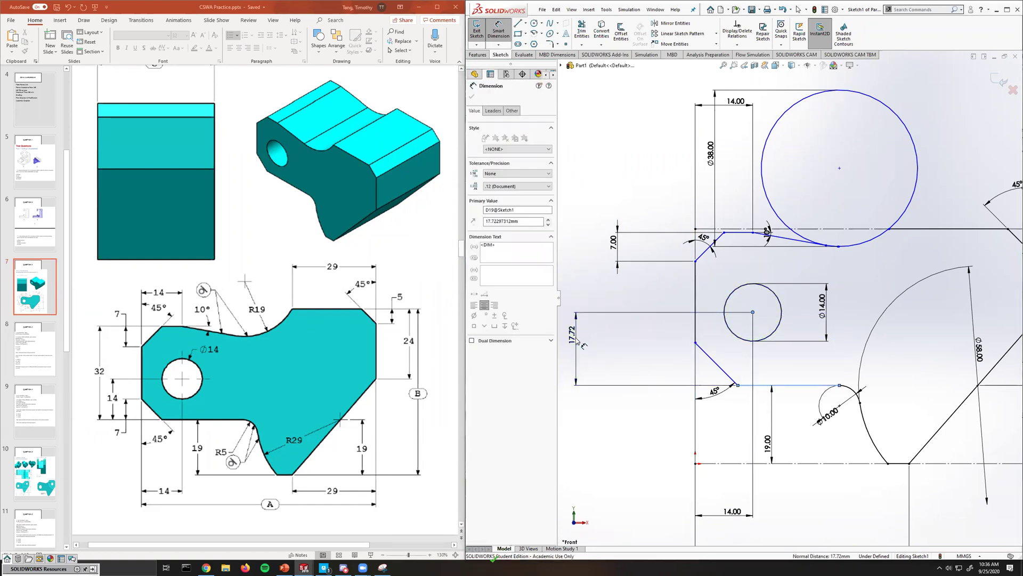
text(14)
key(Return)
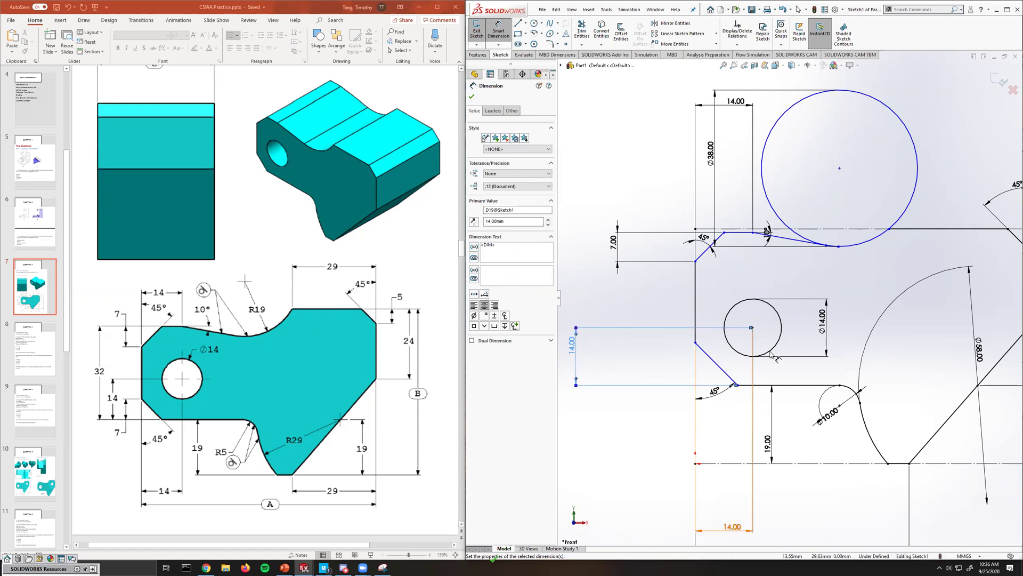
Dimension the vertical distance between the short upper horizontal line and the lower horizontal line as 32 mm.
click(745, 233)
click(751, 385)
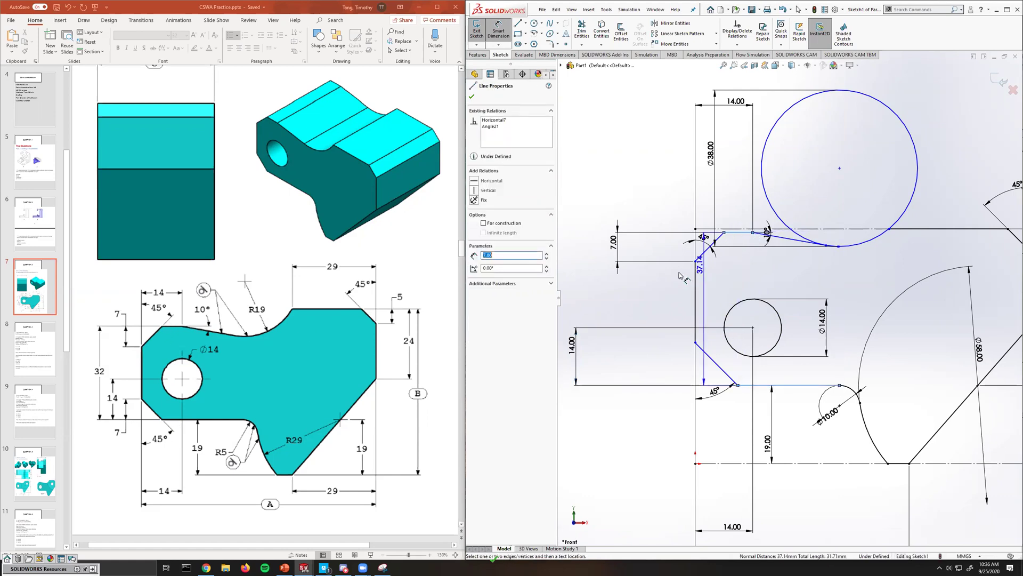
scroll(788, 299, up, 3)
click(634, 304)
text(32)
key(Return)
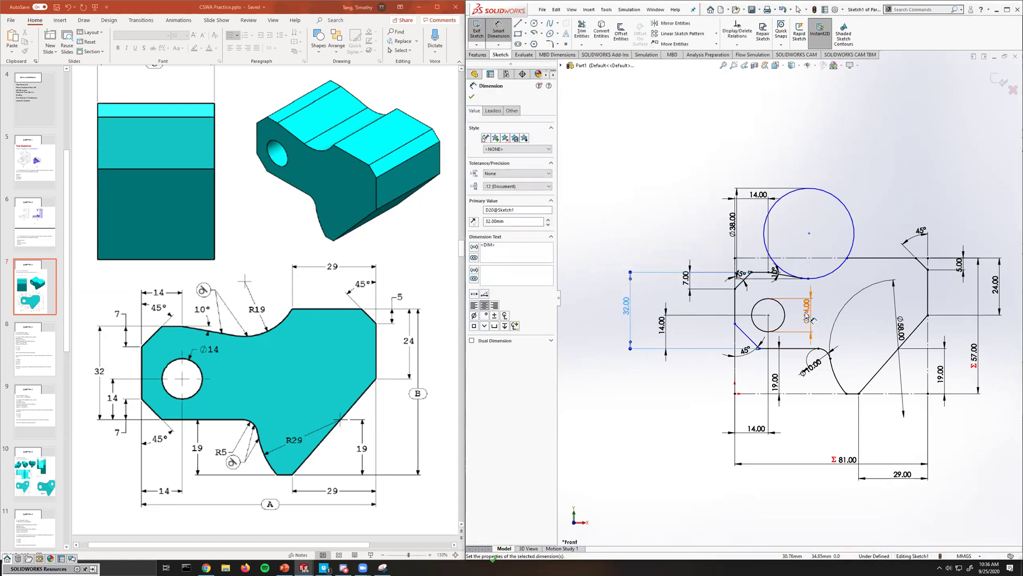
scroll(768, 336, down, 5)
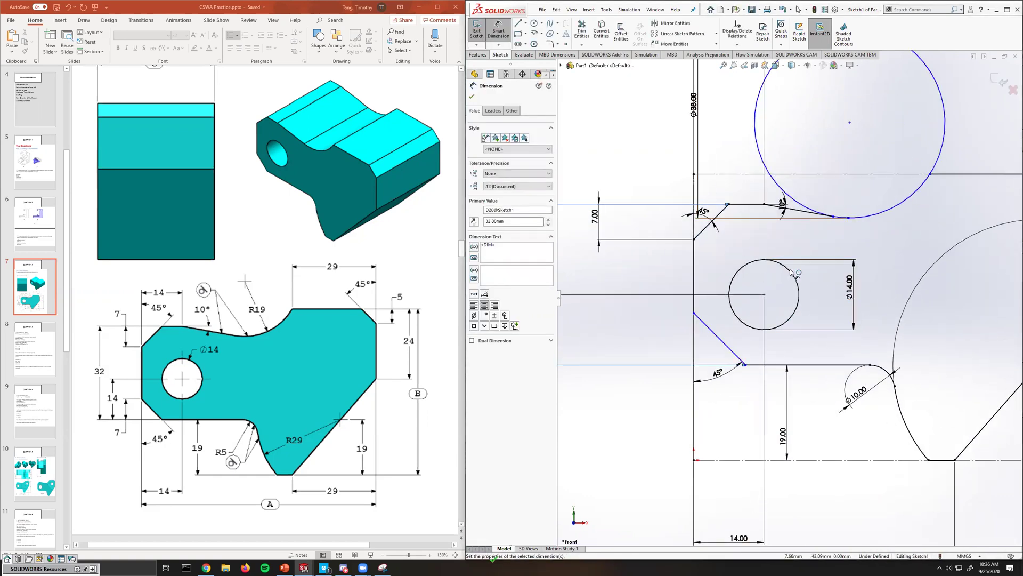
scroll(789, 288, up, 3)
scroll(814, 267, down, 3)
scroll(814, 267, up, 2)
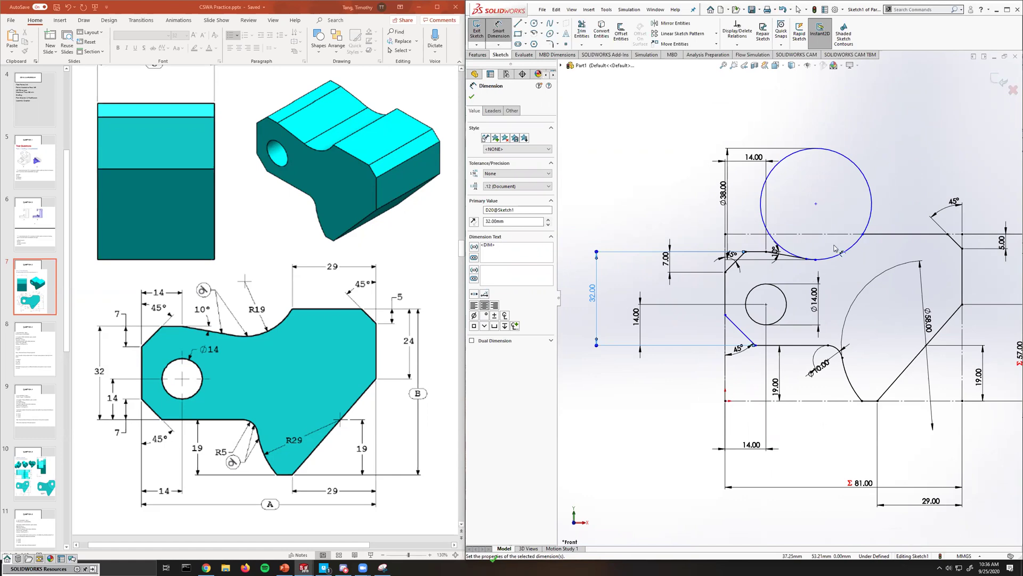
Examine the existing relations between the 38 mm circle and the 10° sloped line, and inspect where they meet.
scroll(836, 248, down, 3)
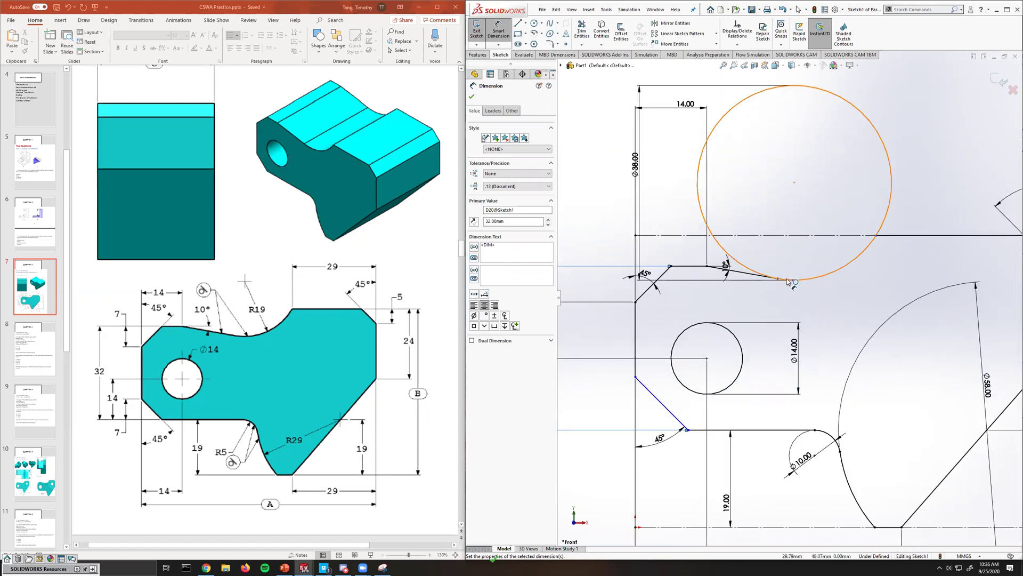
scroll(791, 284, down, 4)
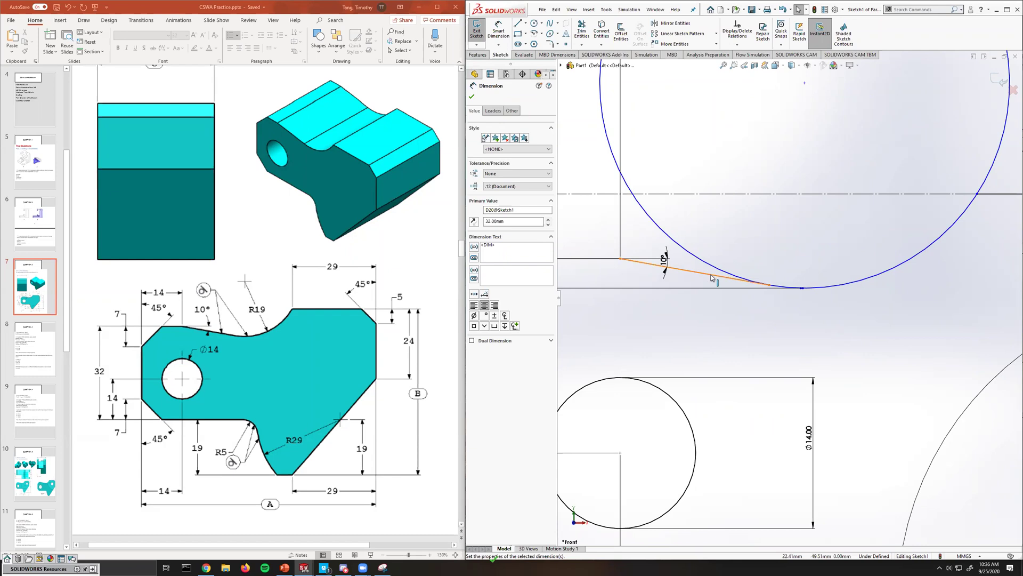
click(849, 285)
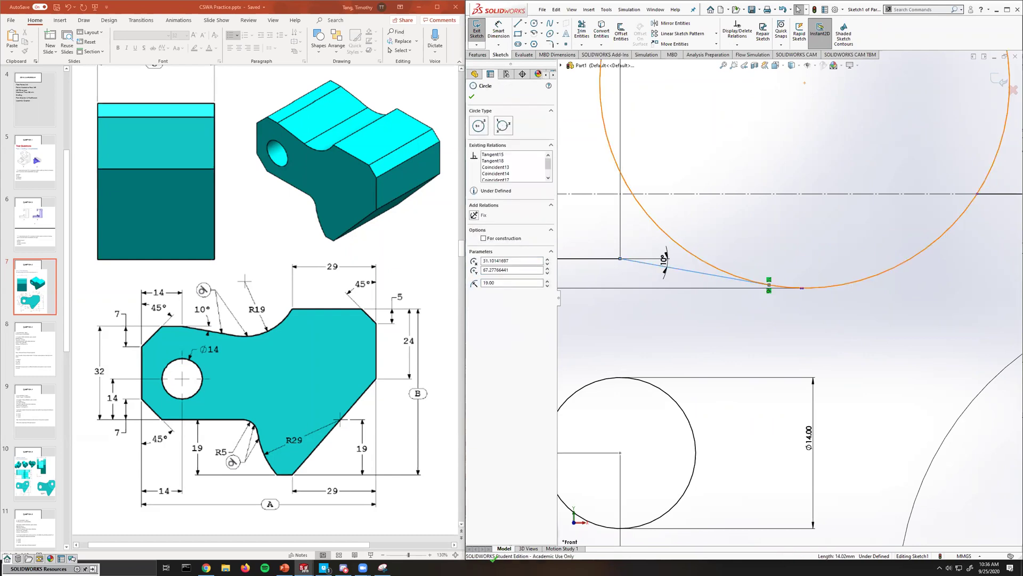
ctrl+click(746, 283)
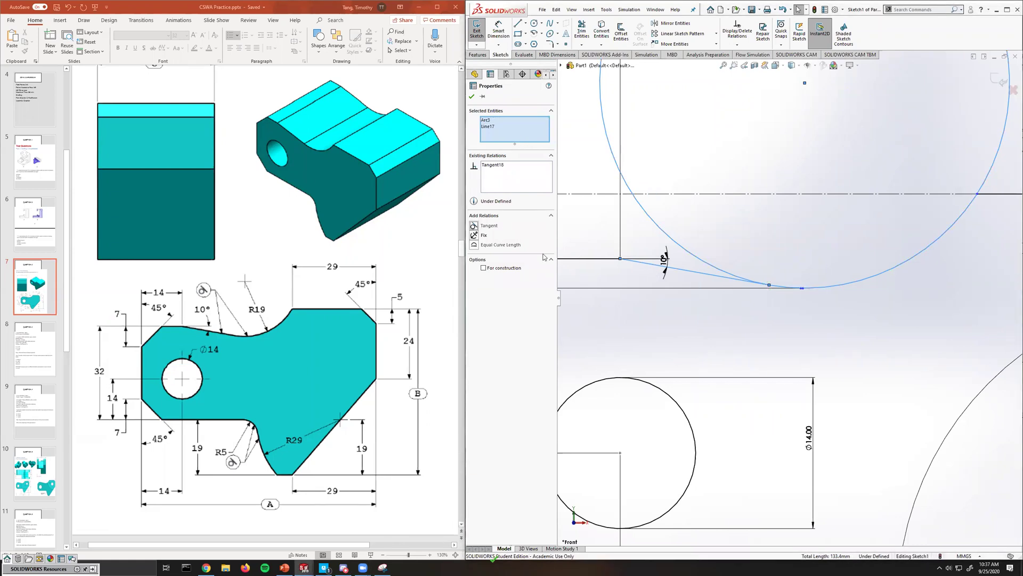
click(748, 330)
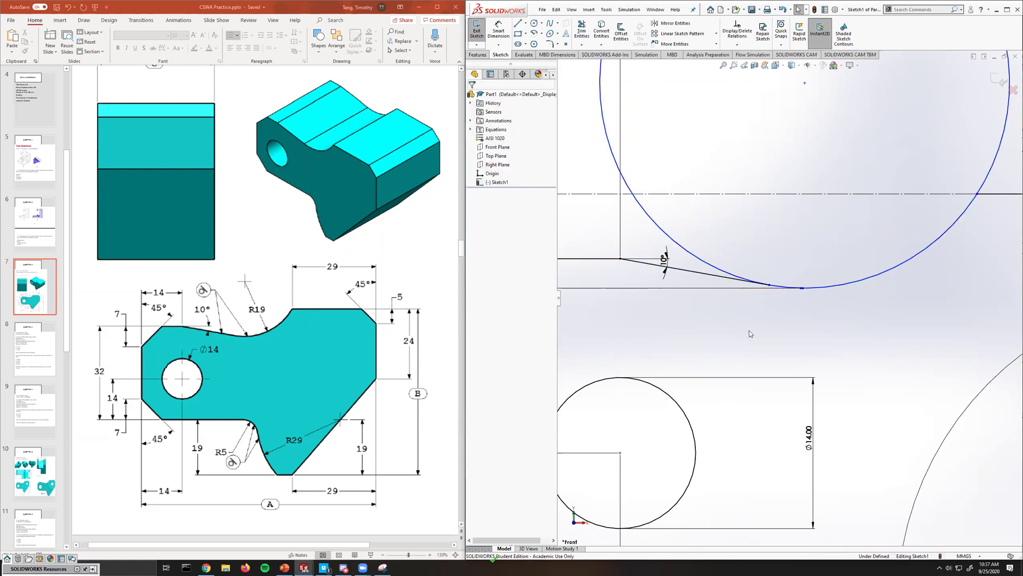
scroll(797, 307, down, 5)
scroll(775, 250, up, 5)
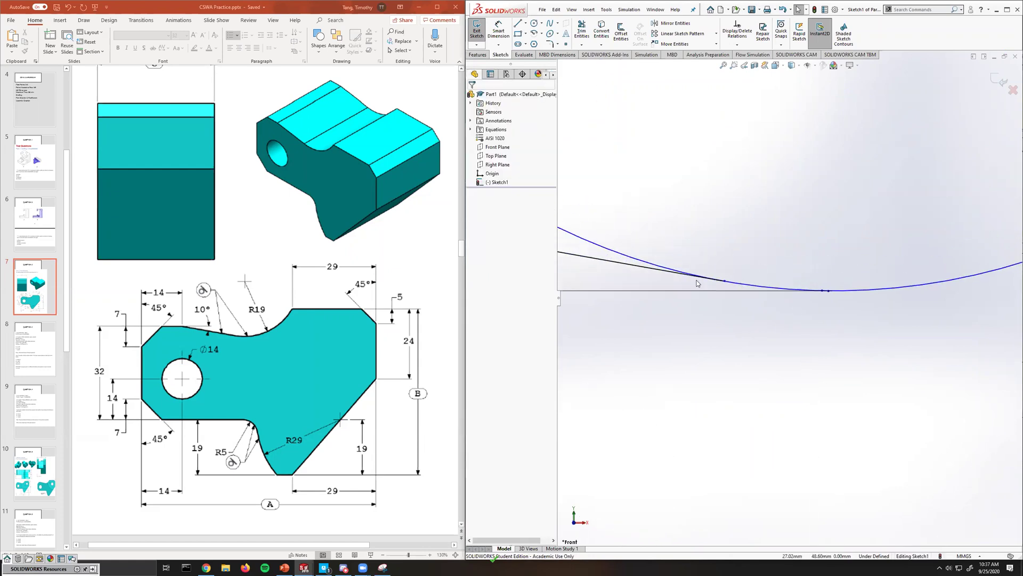
Trim the 38 mm circle's upper portion and its left segment above the 10° sloped line, keeping only the profile's concave arc.
scroll(695, 284, up, 1)
click(582, 31)
drag(629, 166, 656, 162)
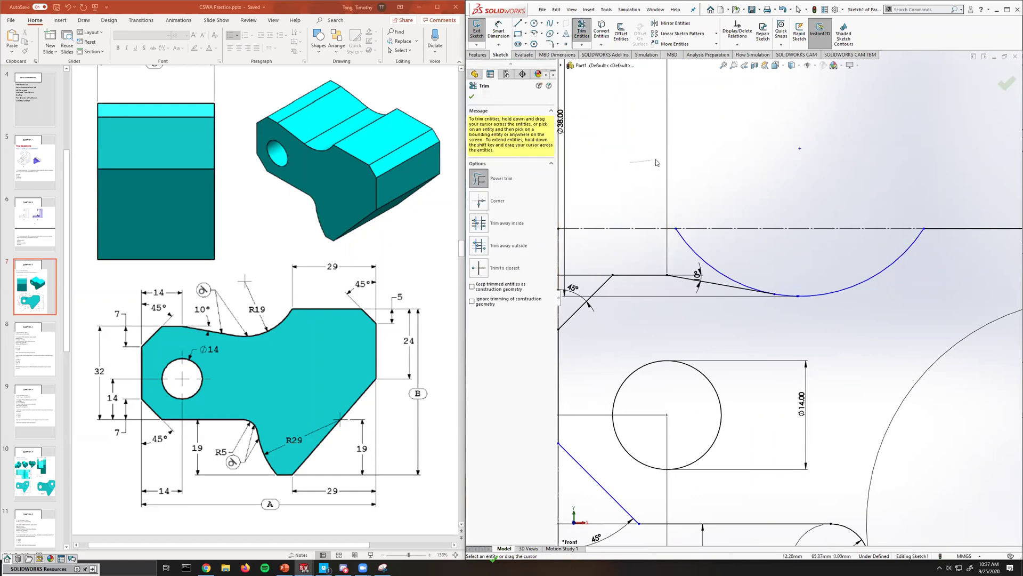
drag(684, 256, 702, 254)
scroll(798, 301, down, 3)
scroll(797, 301, down, 3)
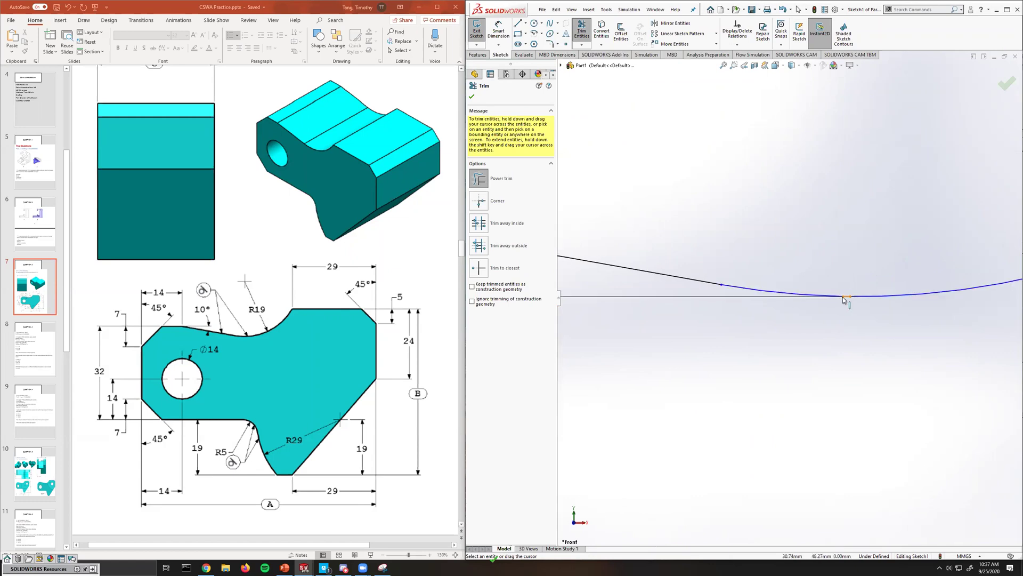
scroll(844, 300, down, 3)
scroll(843, 299, down, 3)
key(Escape)
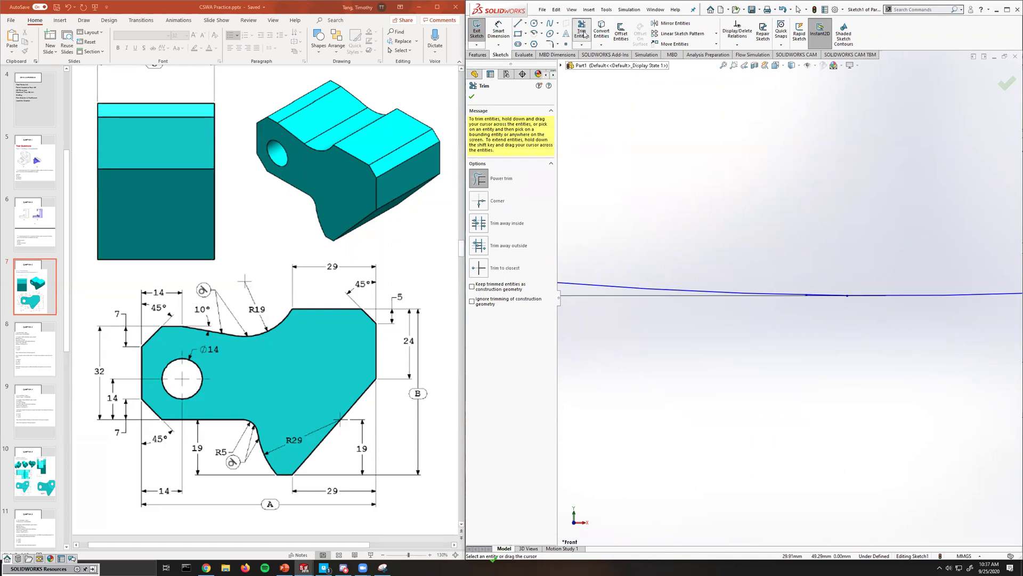
Delete the short leftover line segment at the R19 arc, and check the junction between the arc and the 10° sloped line.
click(822, 298)
right_click(822, 298)
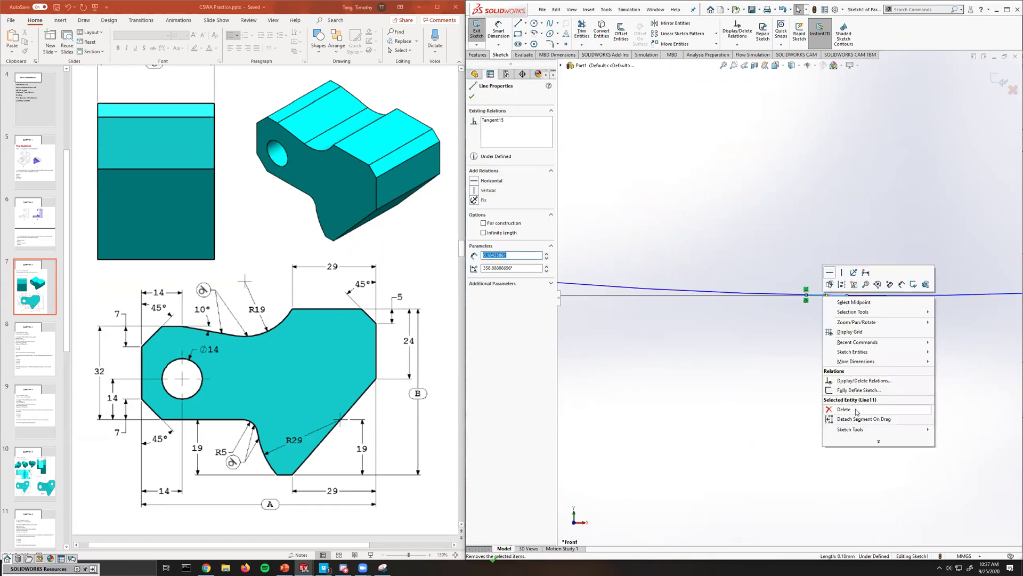
click(828, 377)
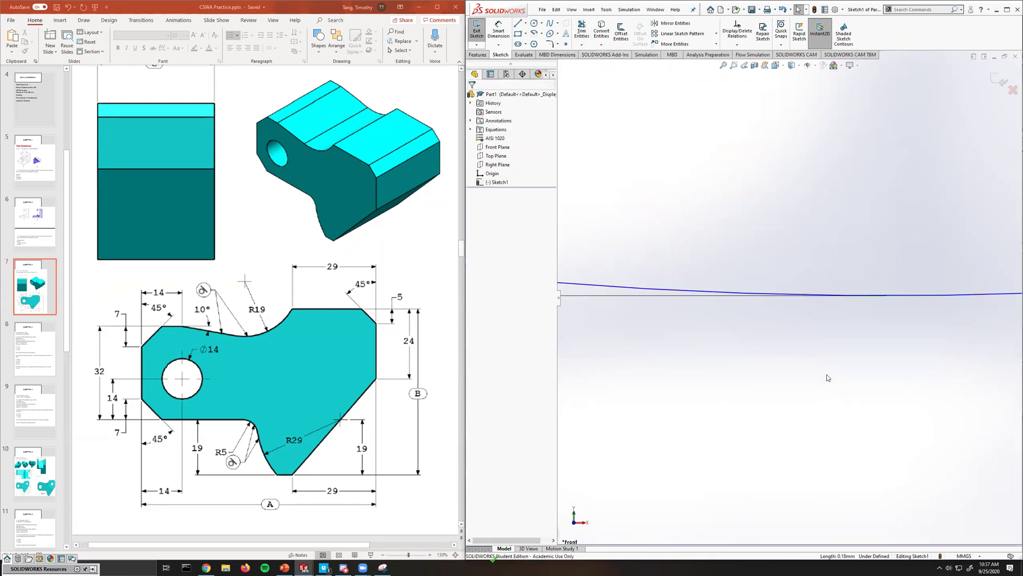
click(717, 294)
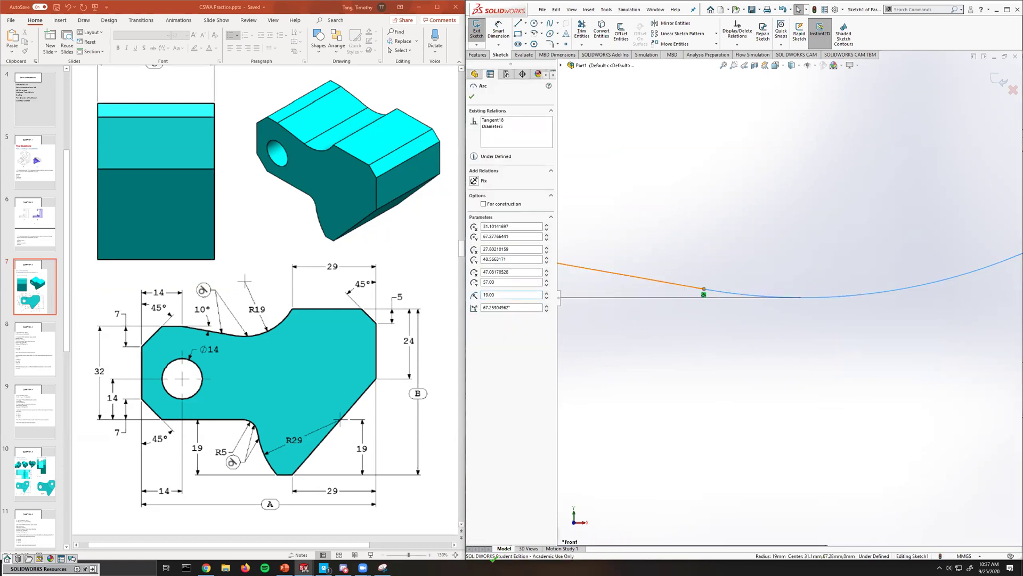
ctrl+click(691, 286)
click(766, 202)
scroll(850, 234, up, 5)
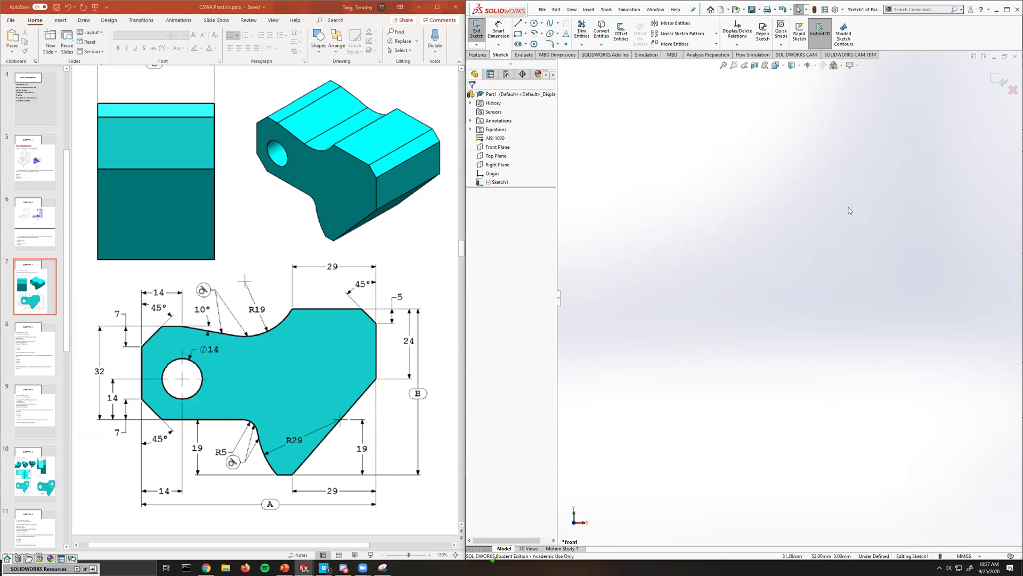
scroll(848, 270, up, 4)
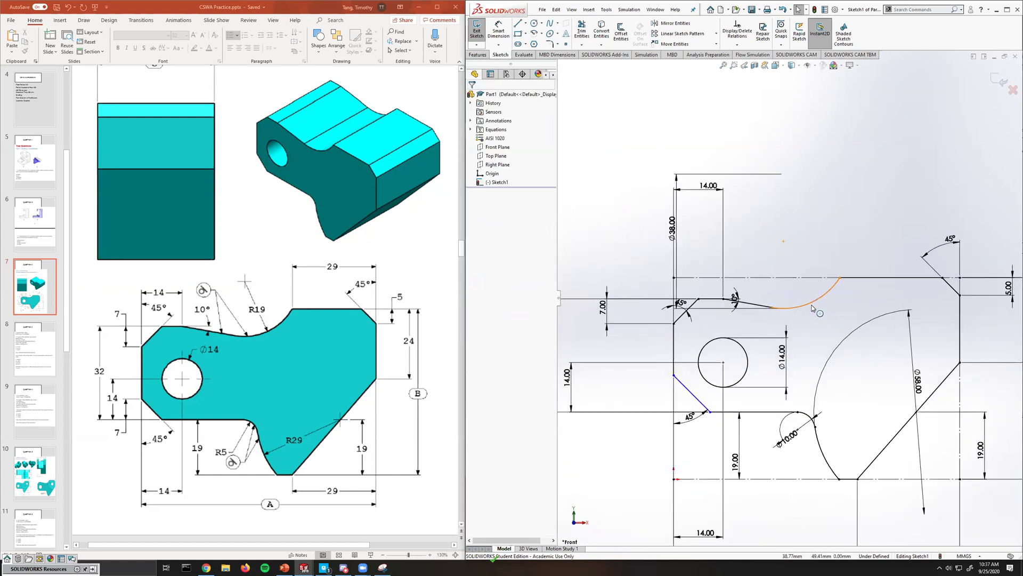
Dimension the horizontal distance from the R19 arc's upper end to the profile's far vertical edge as 29 mm.
click(810, 305)
click(498, 33)
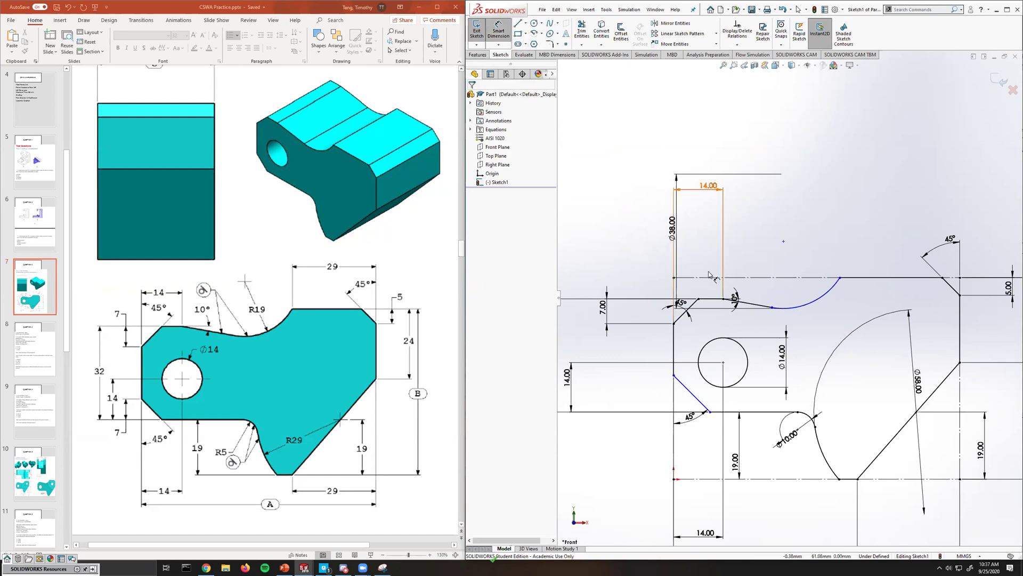
click(960, 319)
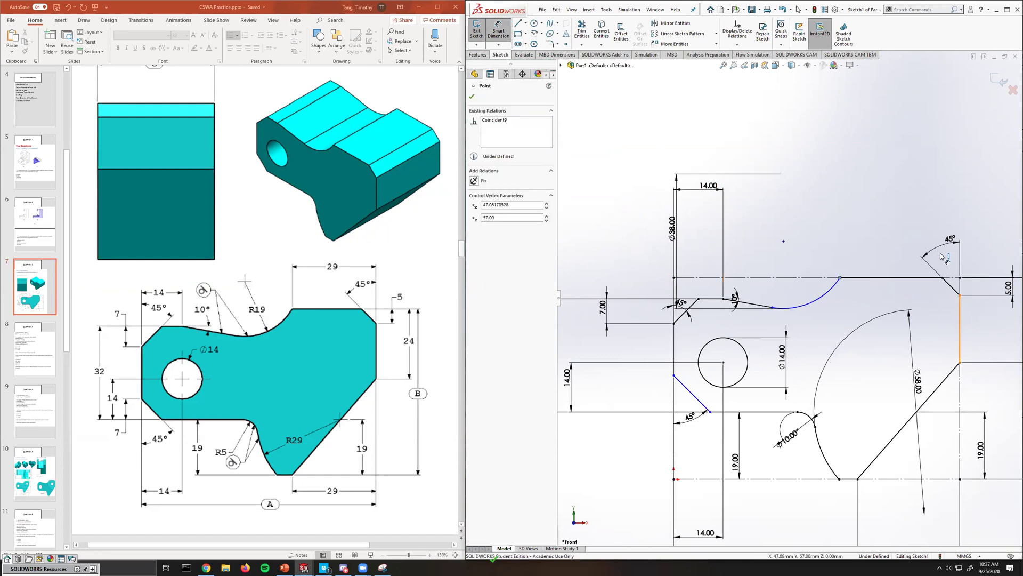
click(923, 153)
text(29)
key(Return)
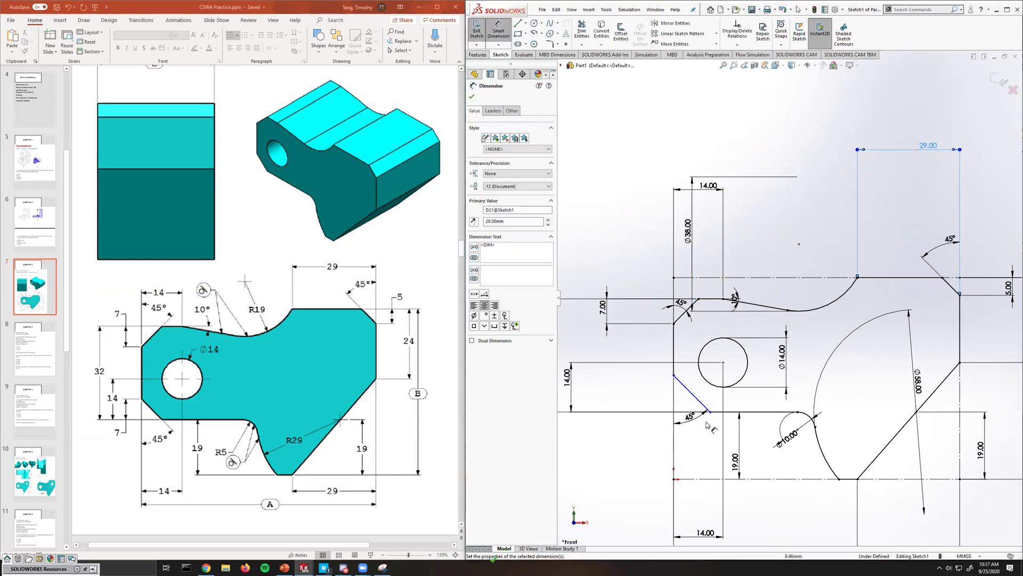
Dimension the vertical height of the 45° chamfer below the hole as 7 mm.
scroll(702, 434, down, 2)
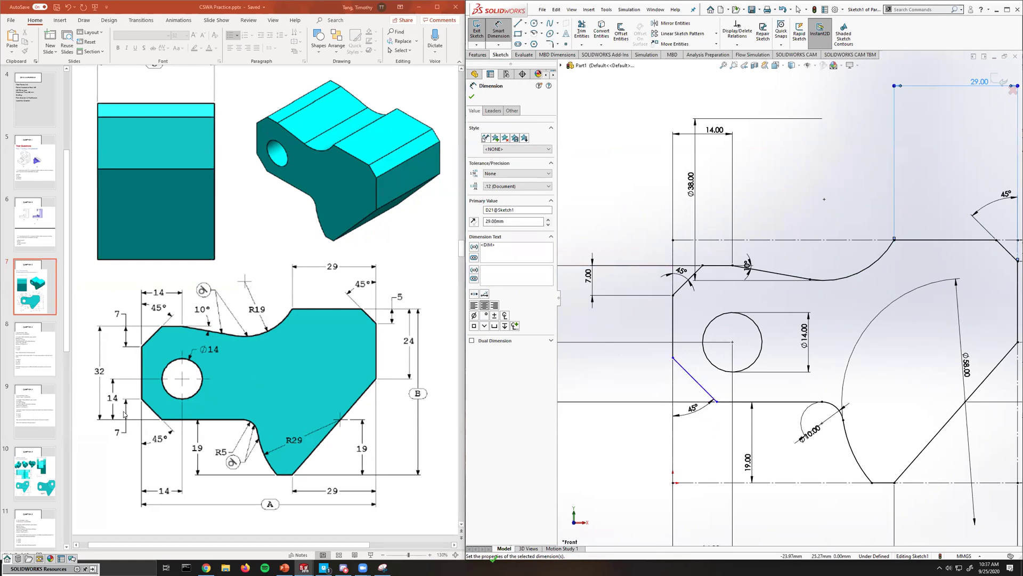
click(672, 358)
click(627, 381)
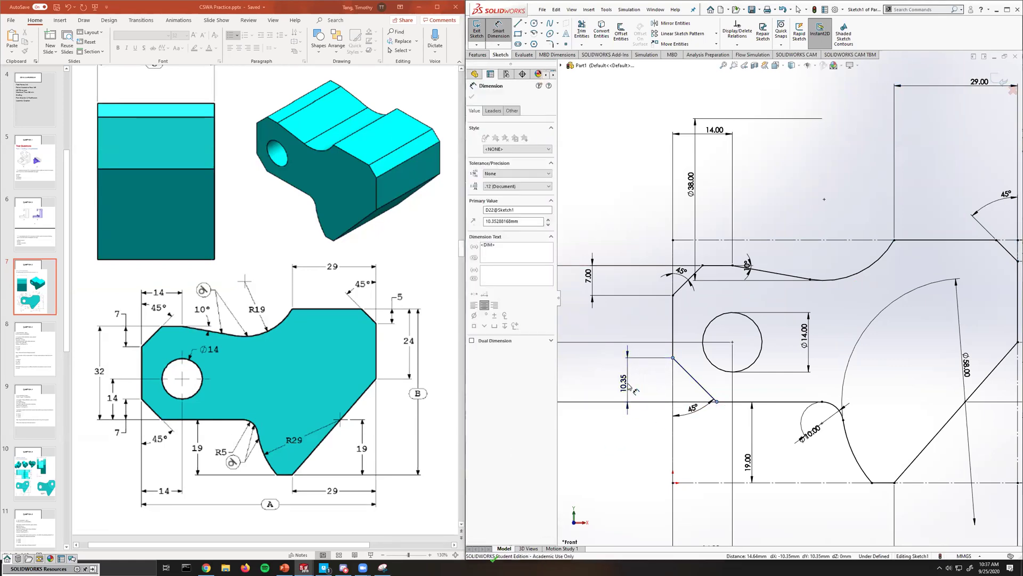
text(7)
key(Return)
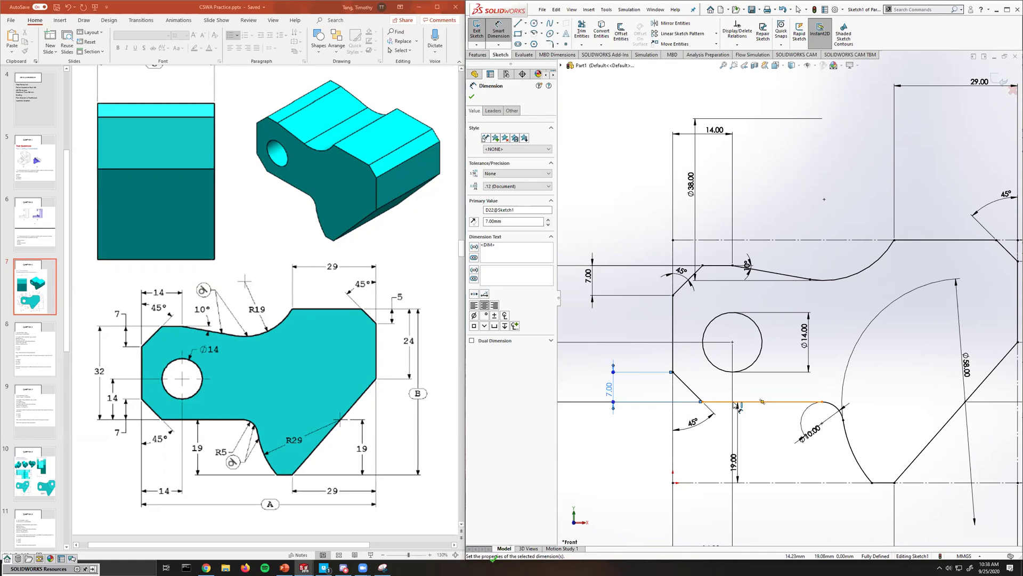
Extrude the finished profile as a blind boss 43 mm deep in the reversed direction.
key(f)
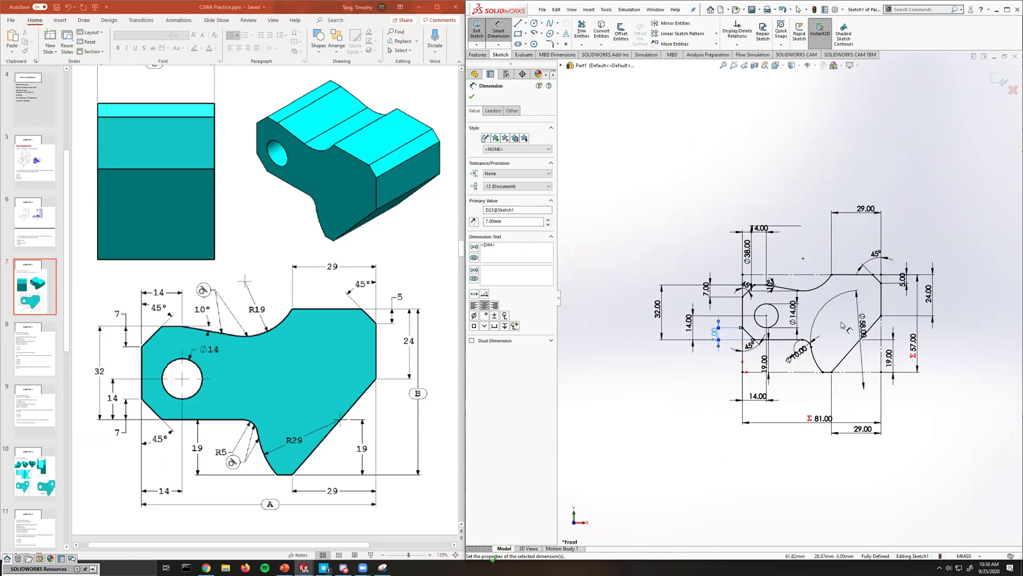
scroll(835, 322, down, 3)
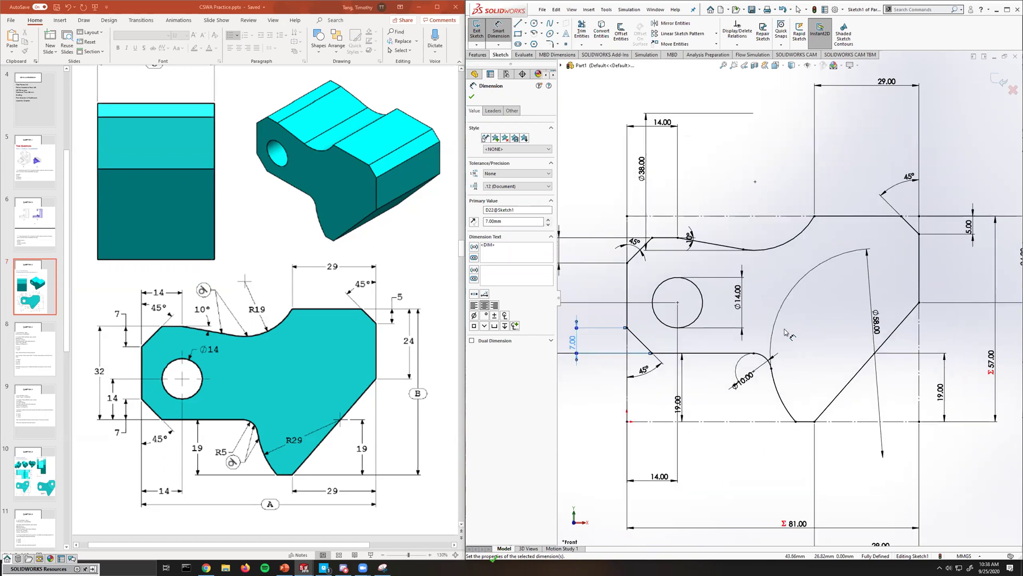
click(478, 55)
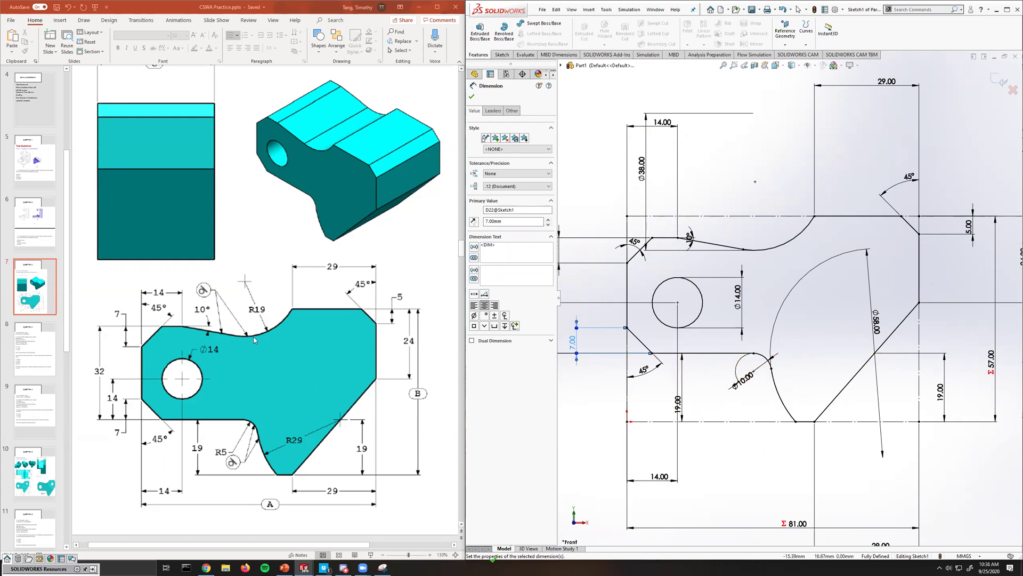
key(f)
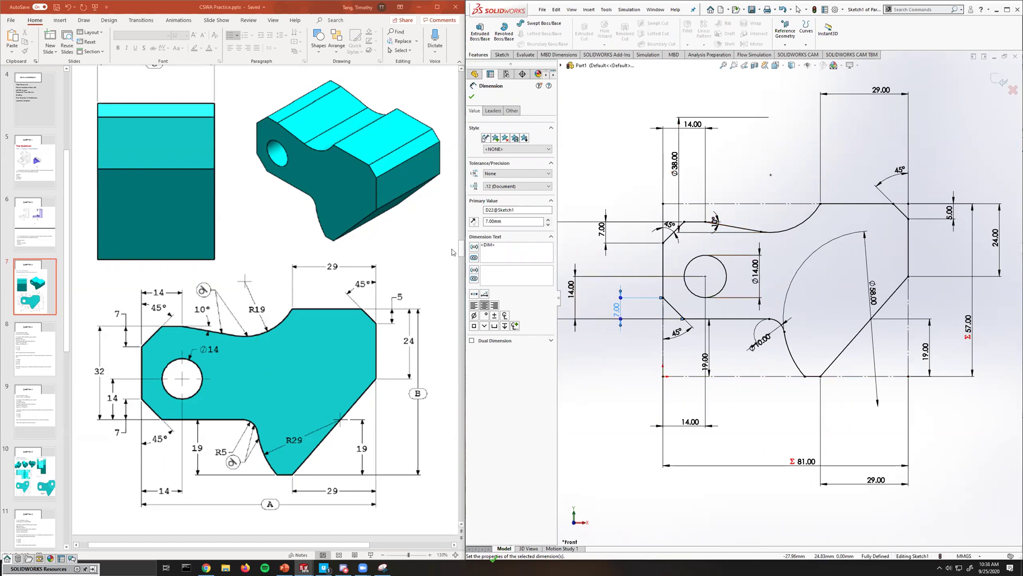
scroll(461, 249, up, 1)
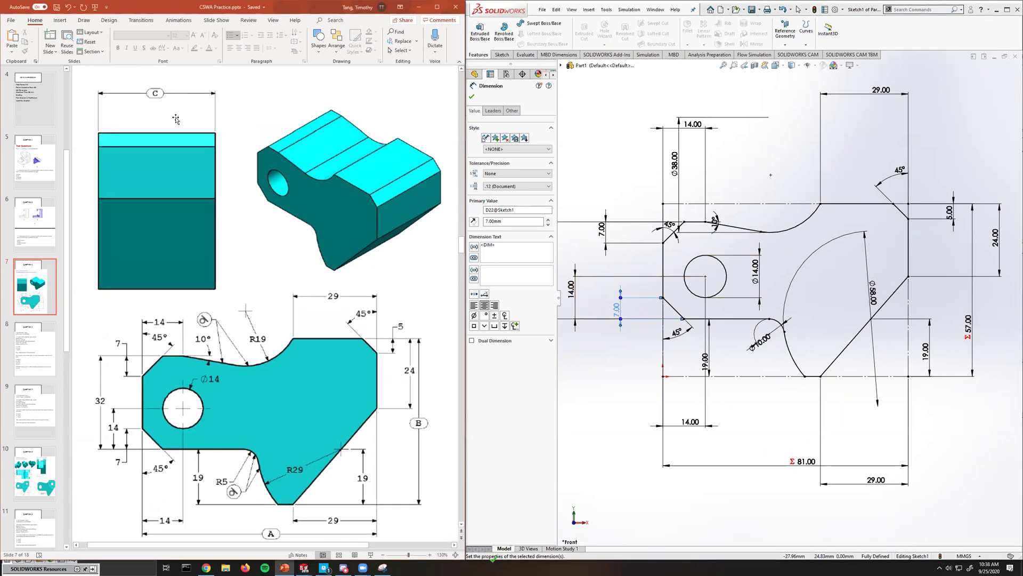
click(471, 98)
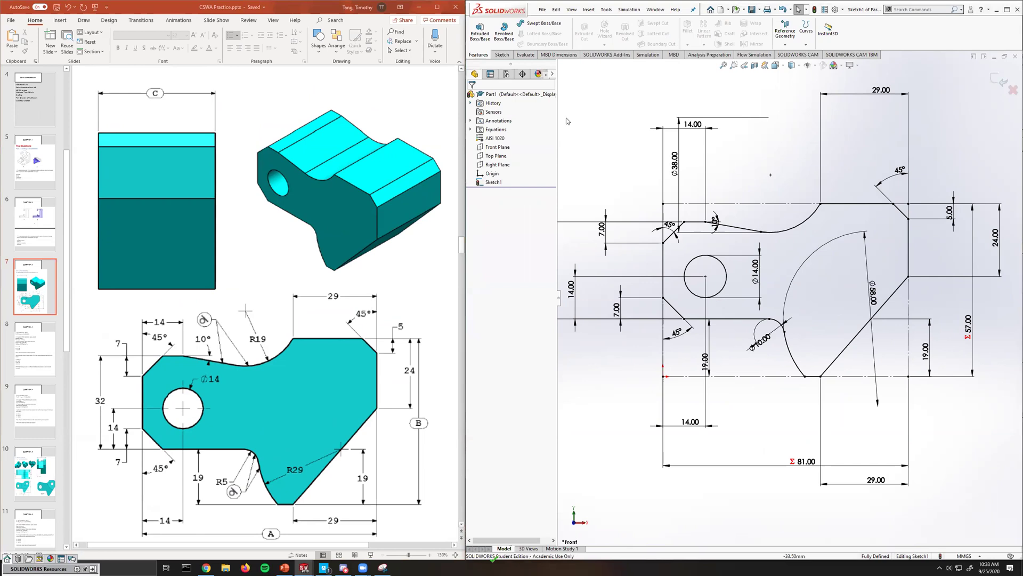
click(484, 38)
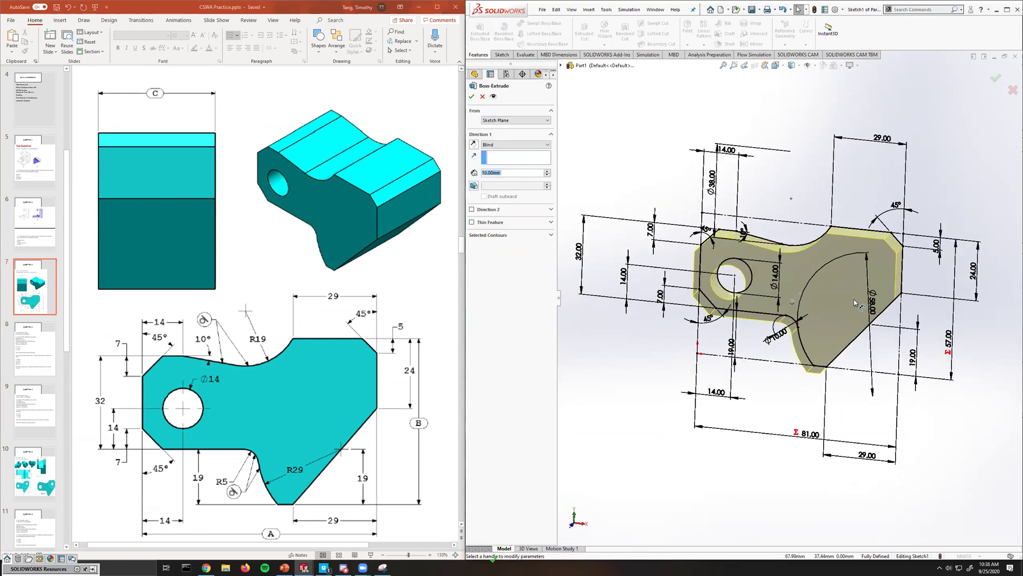
click(475, 145)
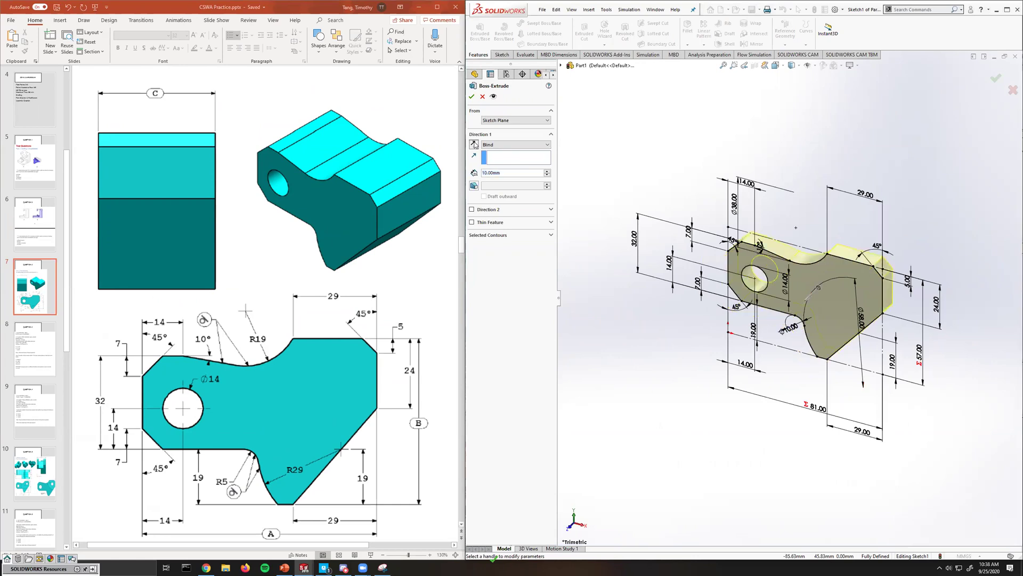
click(504, 175)
text(=43)
key(Return)
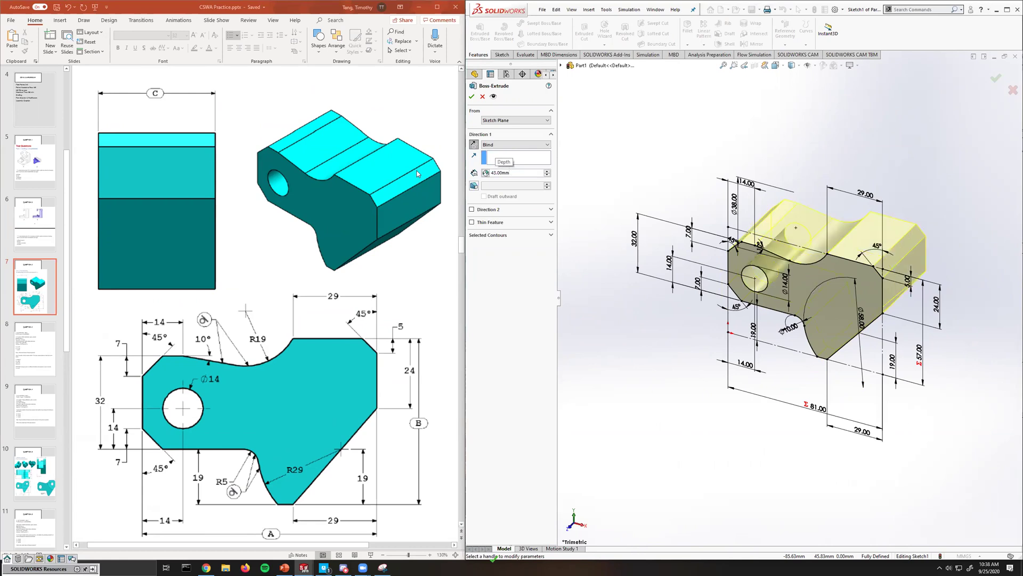
click(471, 97)
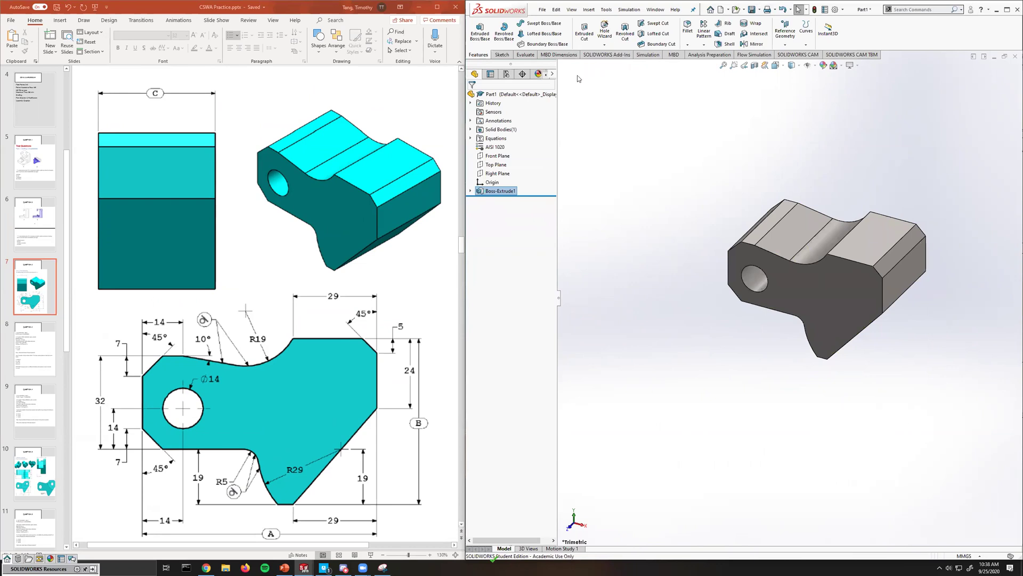
Switch to PowerPoint and show the Question 3 text slide at 91% zoom, then return to SOLIDWORKS.
click(35, 351)
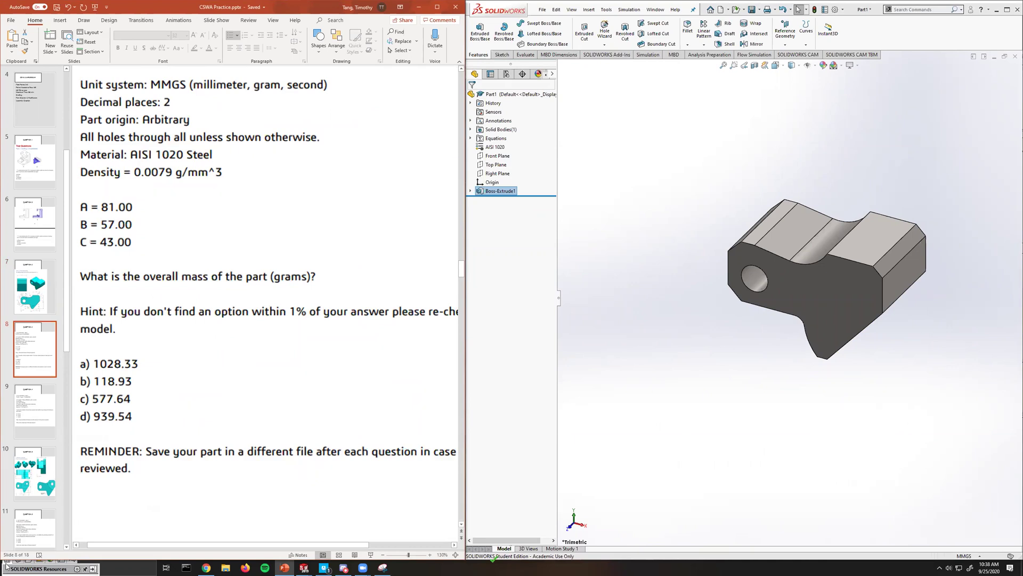
drag(406, 556, 405, 556)
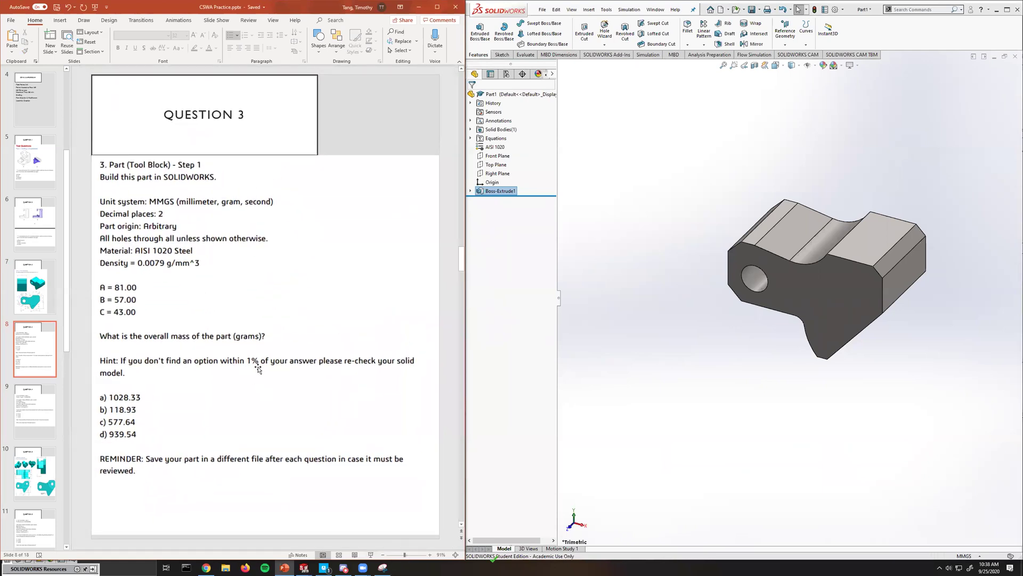
click(744, 337)
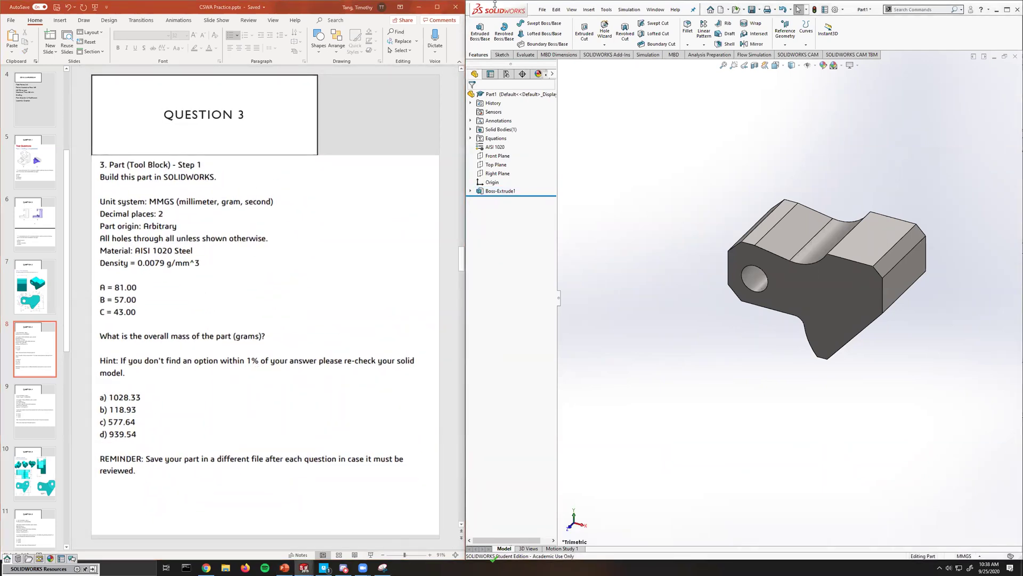
Evaluate the part's mass properties, compare the mass with the Question 3 answer options, and dismiss the report.
click(525, 56)
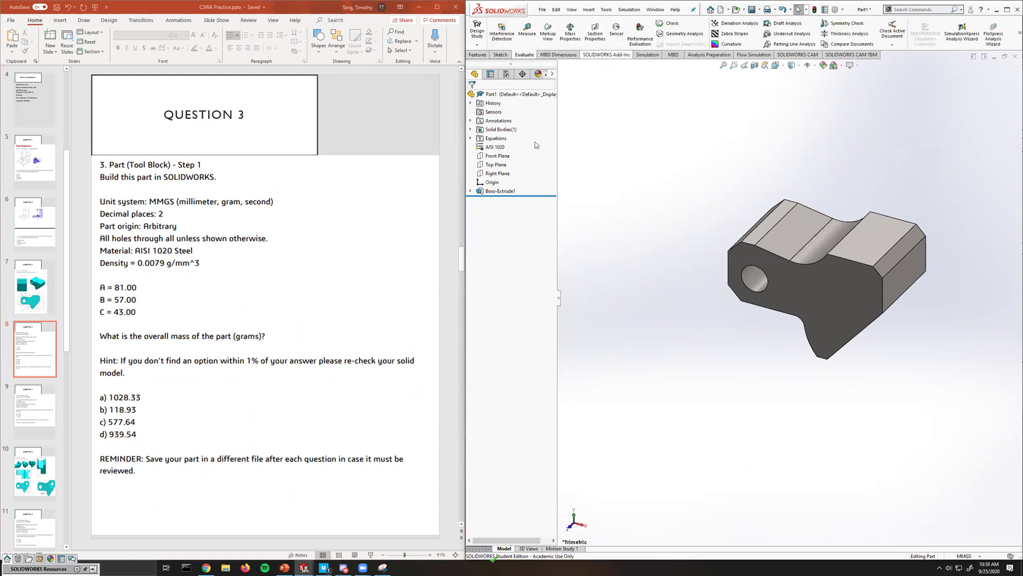
click(570, 33)
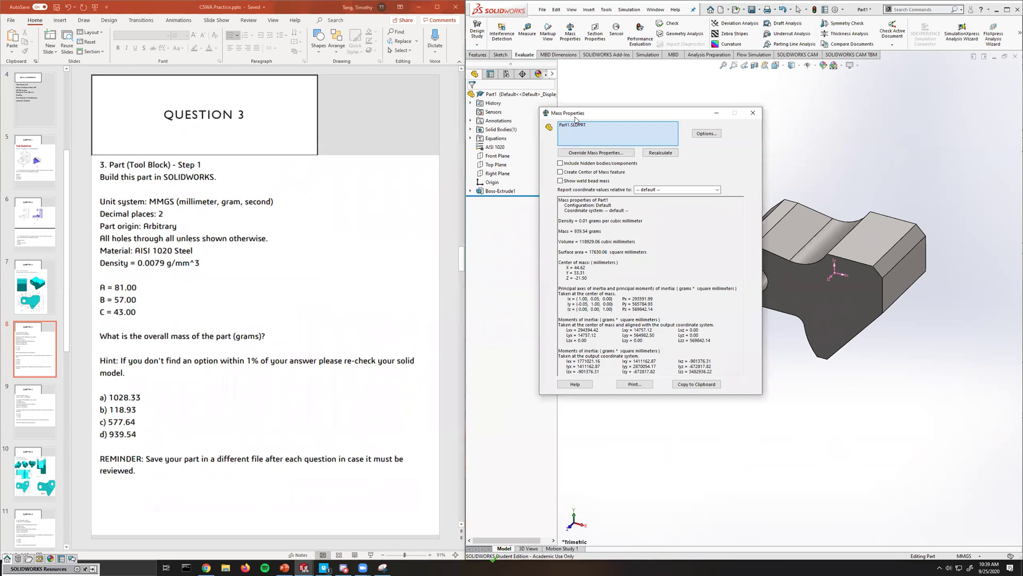
drag(575, 119, 247, 258)
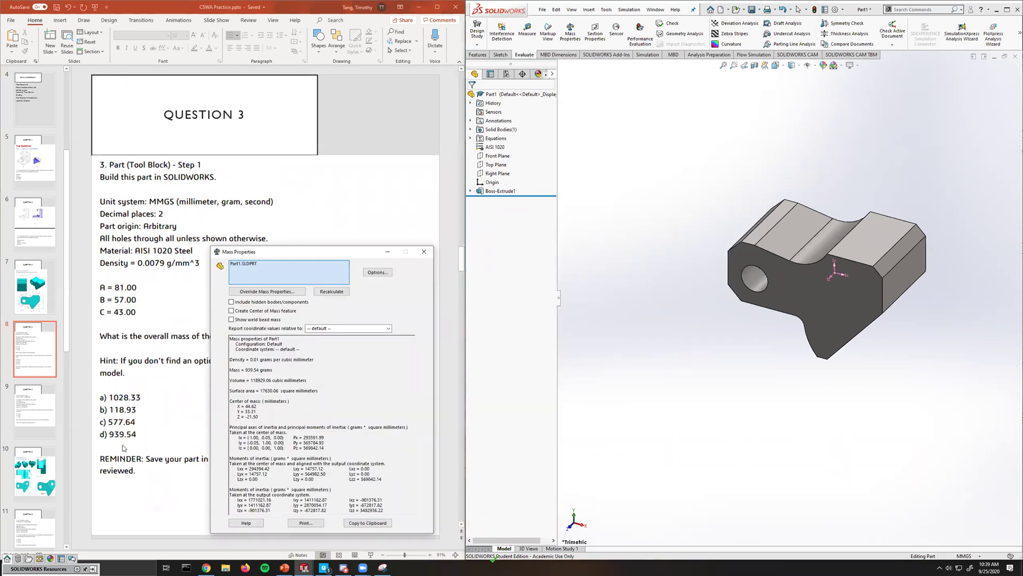
drag(317, 251, 671, 216)
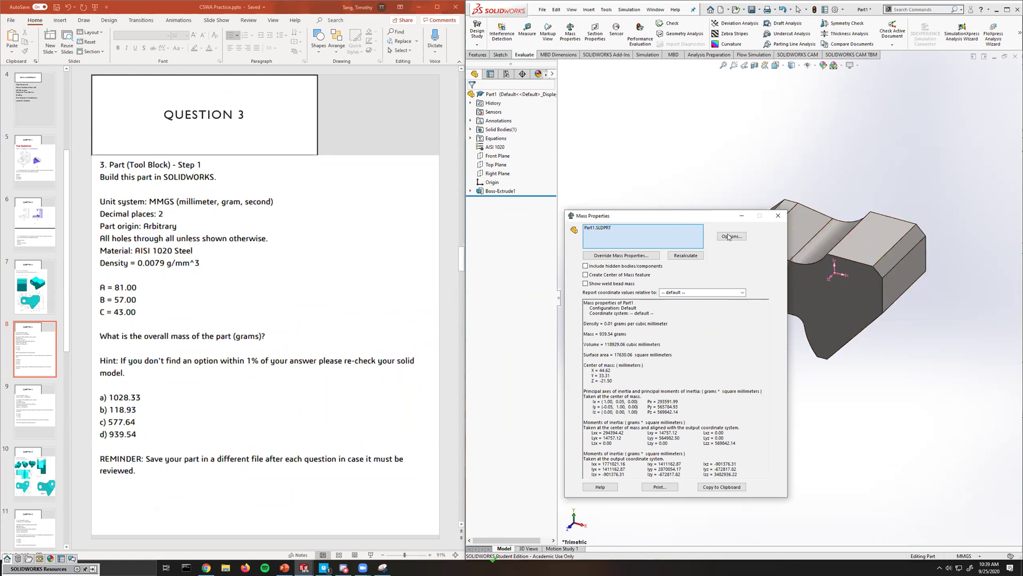
click(779, 216)
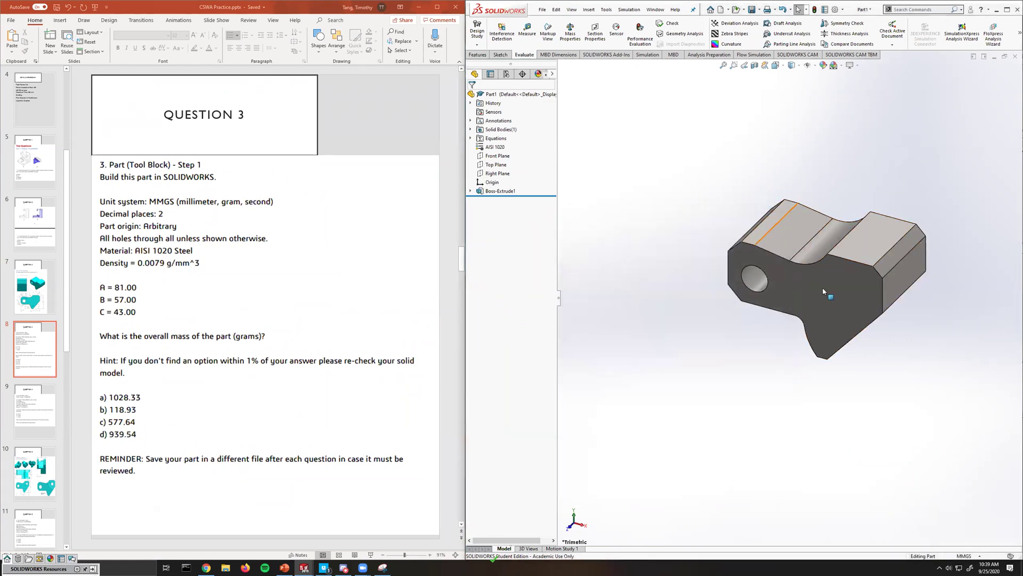
Review the Question 3 slides in PowerPoint and read the Question 4 slide for the modified A, B and C parameters.
scroll(819, 302, up, 1)
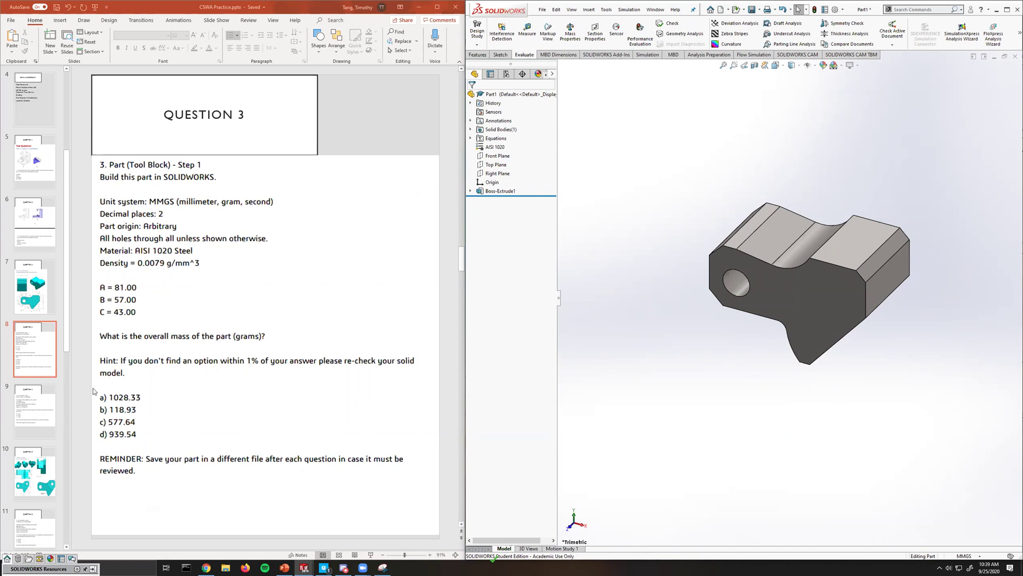
click(43, 303)
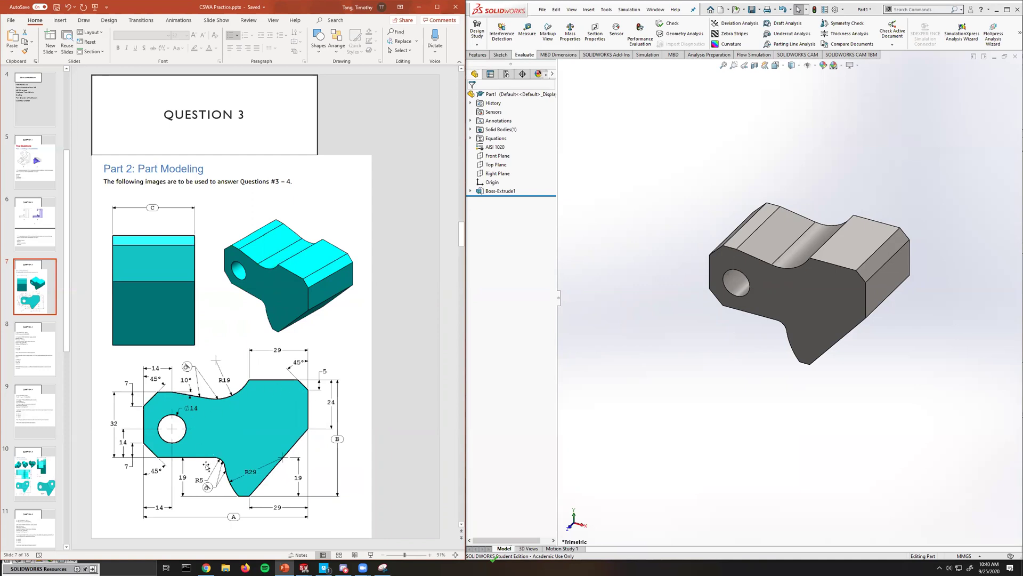
click(34, 350)
click(36, 400)
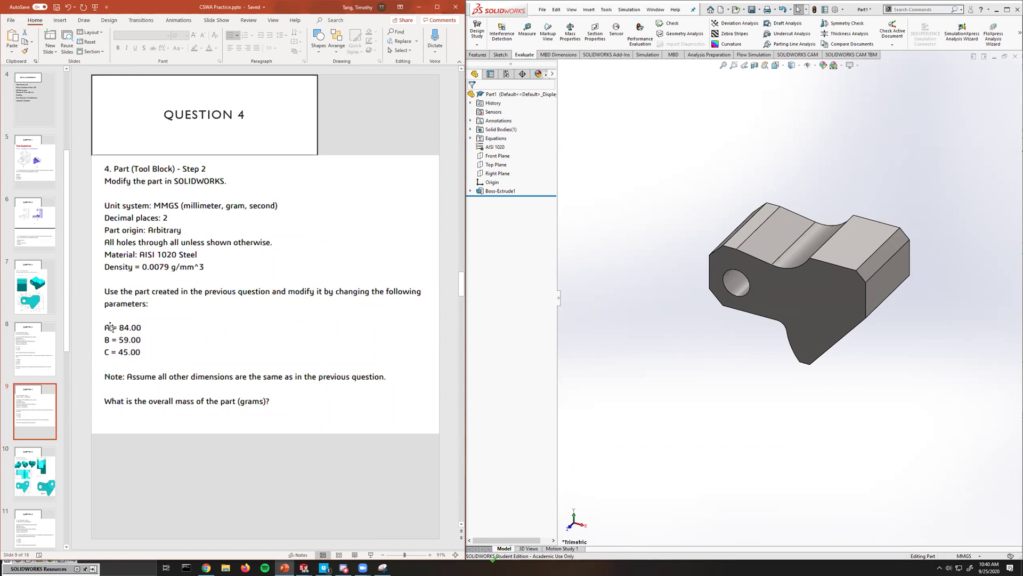
click(24, 356)
click(47, 408)
Open the part's equation manager in SOLIDWORKS and set global variable A to 84.
right_click(498, 142)
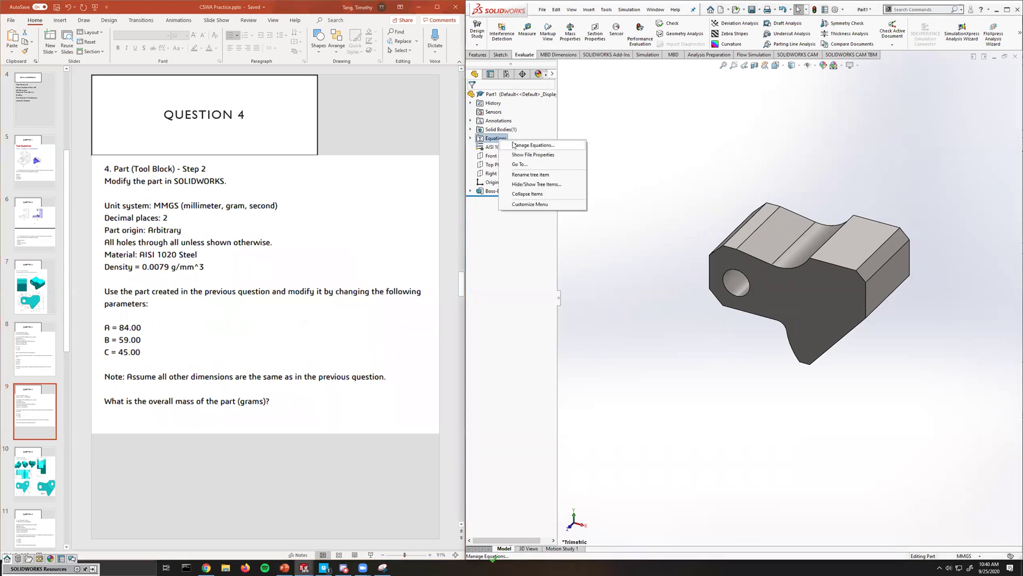
click(520, 146)
click(715, 197)
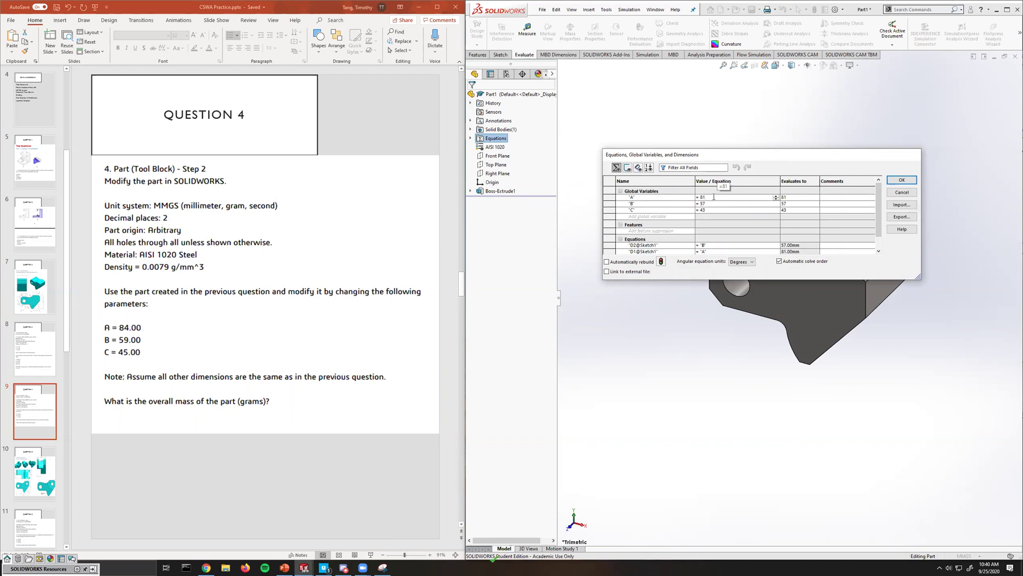
key(BackSpace)
text(4)
key(Tab)
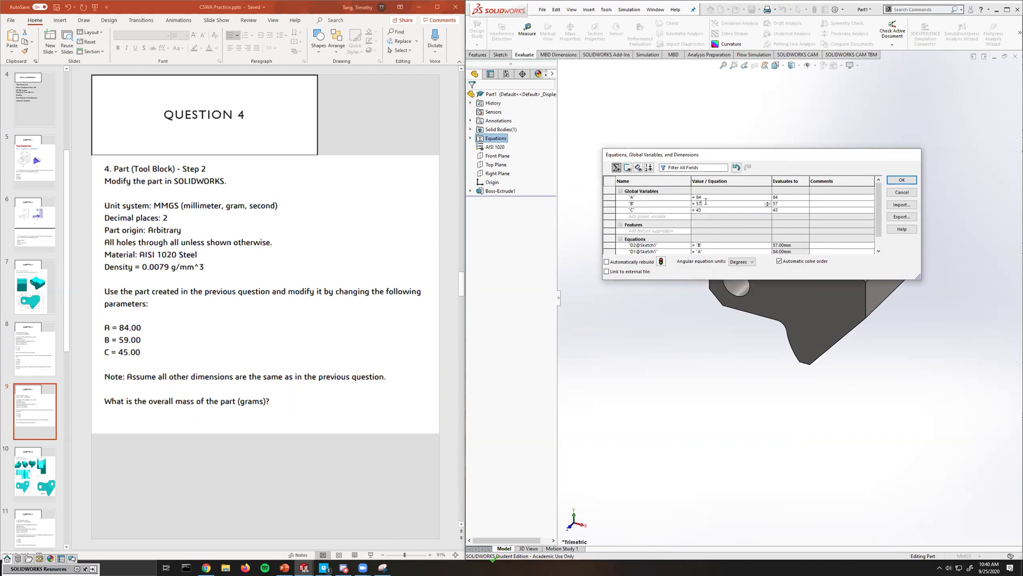
Set global variable B to 59 and C to 45, and apply the equation changes to the part.
key(BackSpace)
text(9)
key(Tab)
click(707, 210)
key(BackSpace)
text(5)
key(Tab)
click(906, 181)
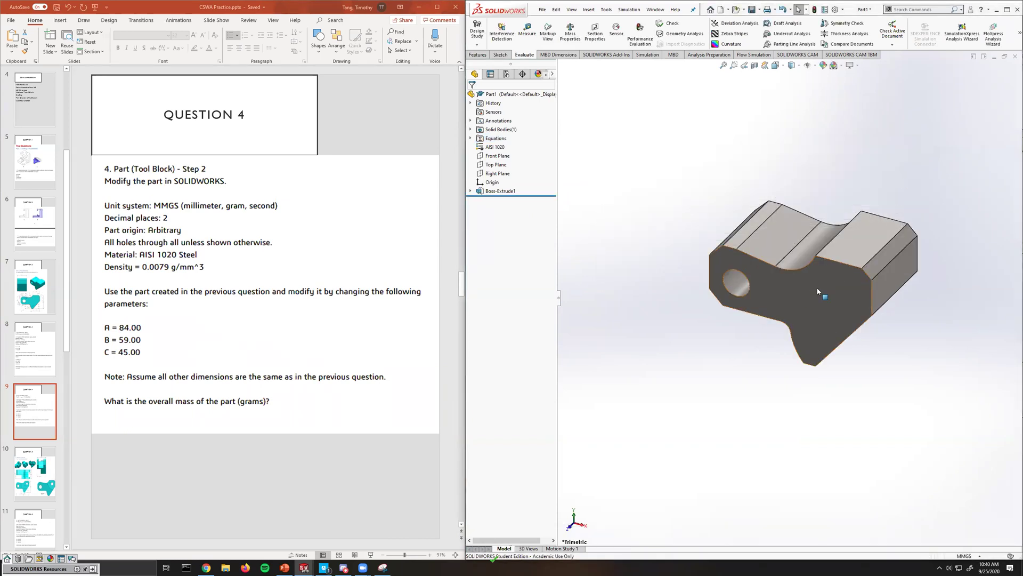
Check the extrusion's driving dimensions against the Question 4 parameters and evaluate the part's mass properties.
double_click(513, 191)
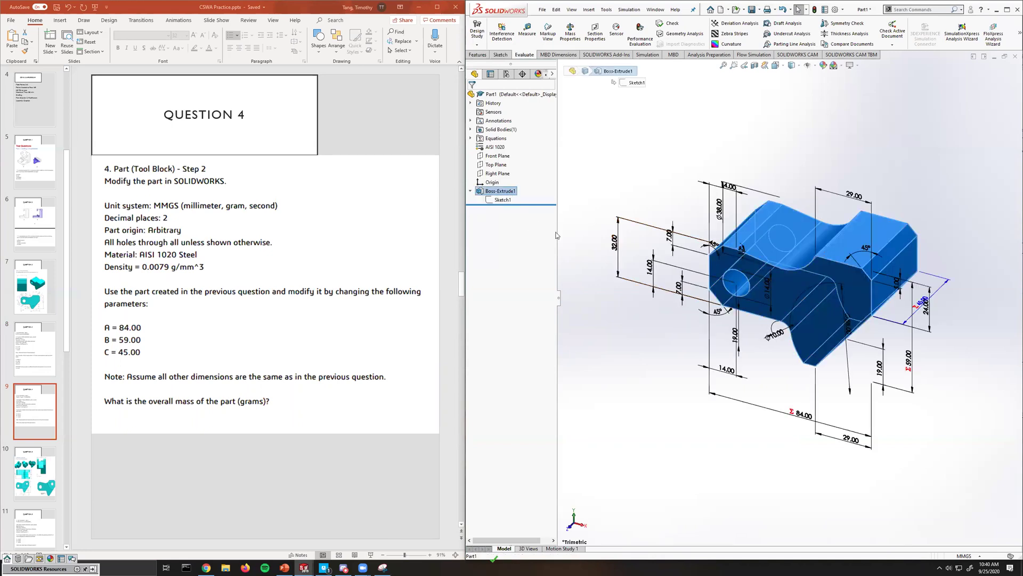
click(470, 191)
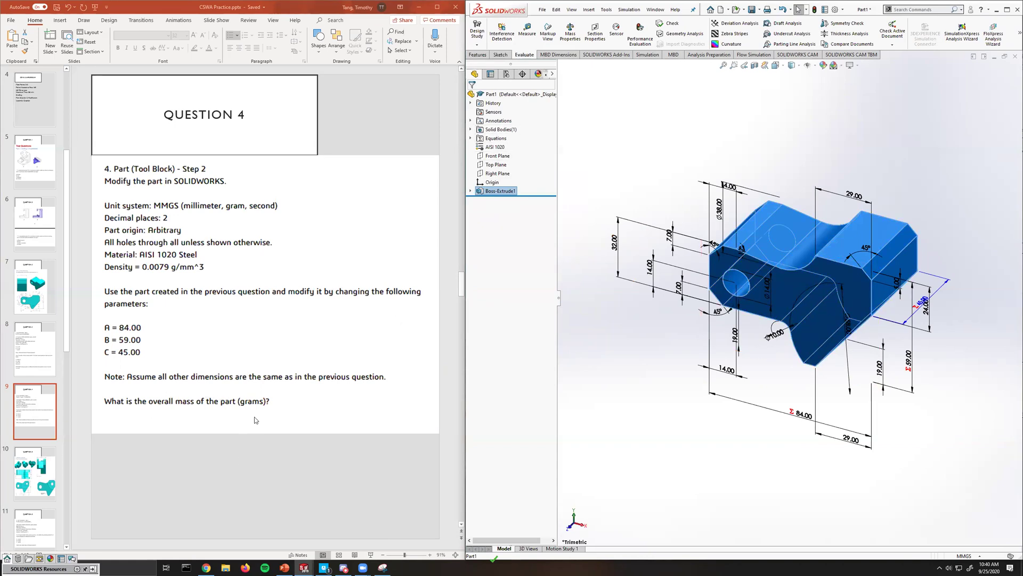
click(622, 173)
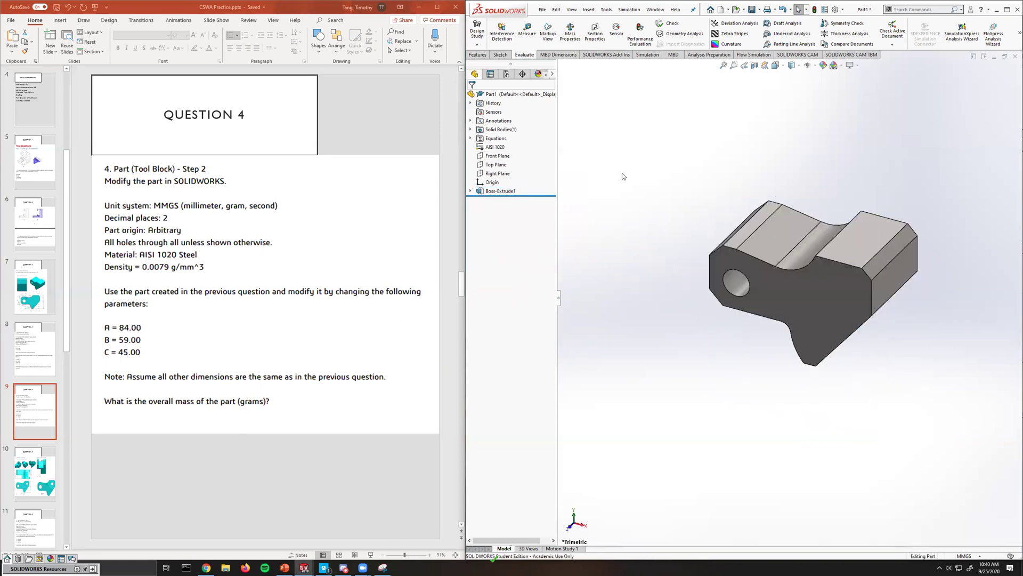
click(573, 34)
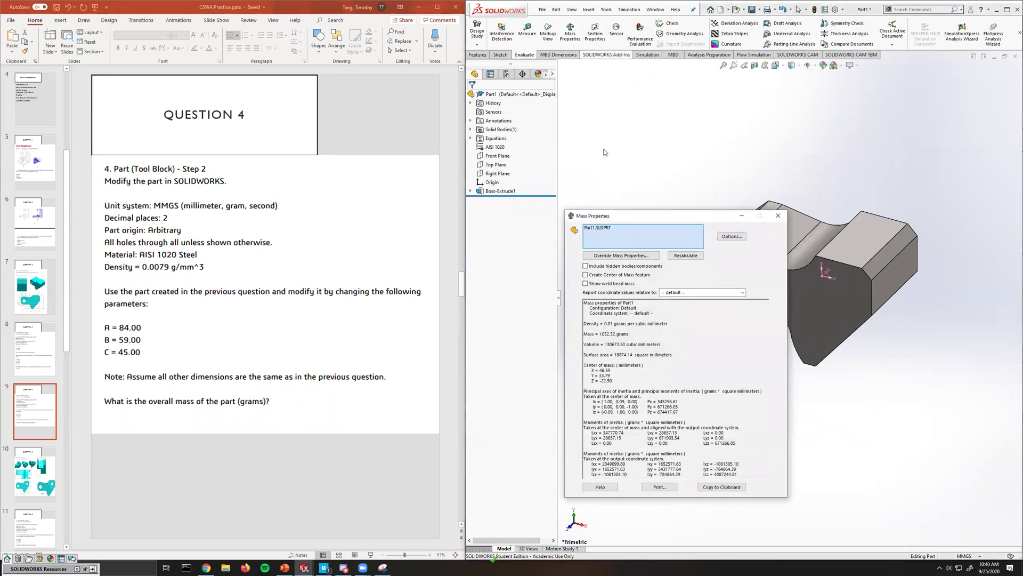
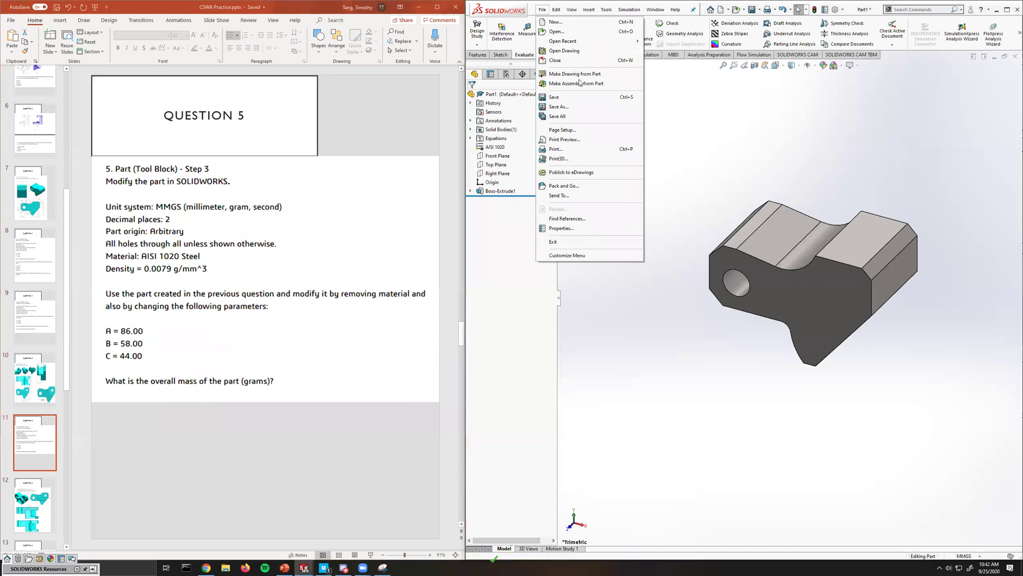
Save a copy of the part as "question 5" with the save as copy and open option.
click(652, 221)
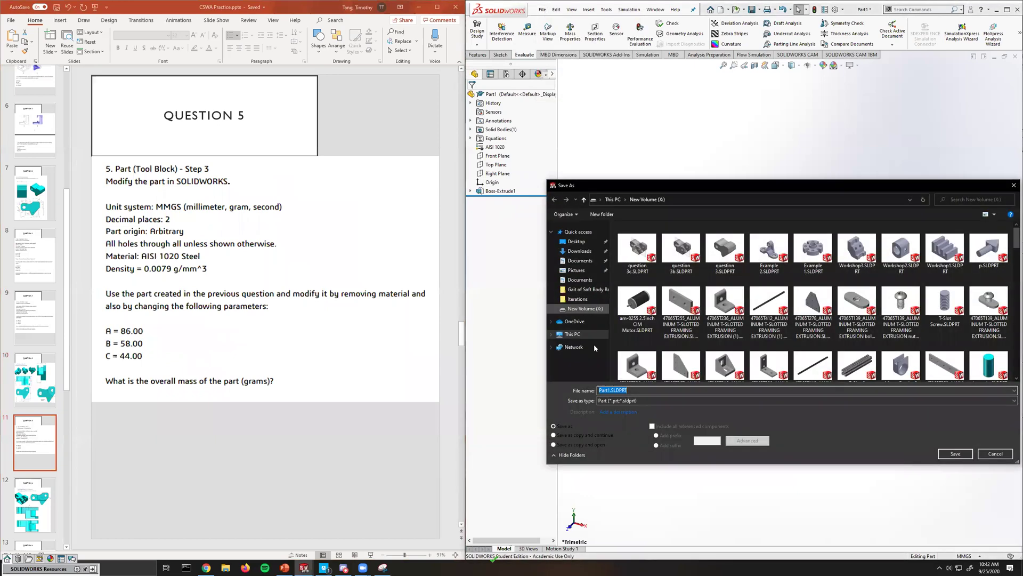
click(629, 389)
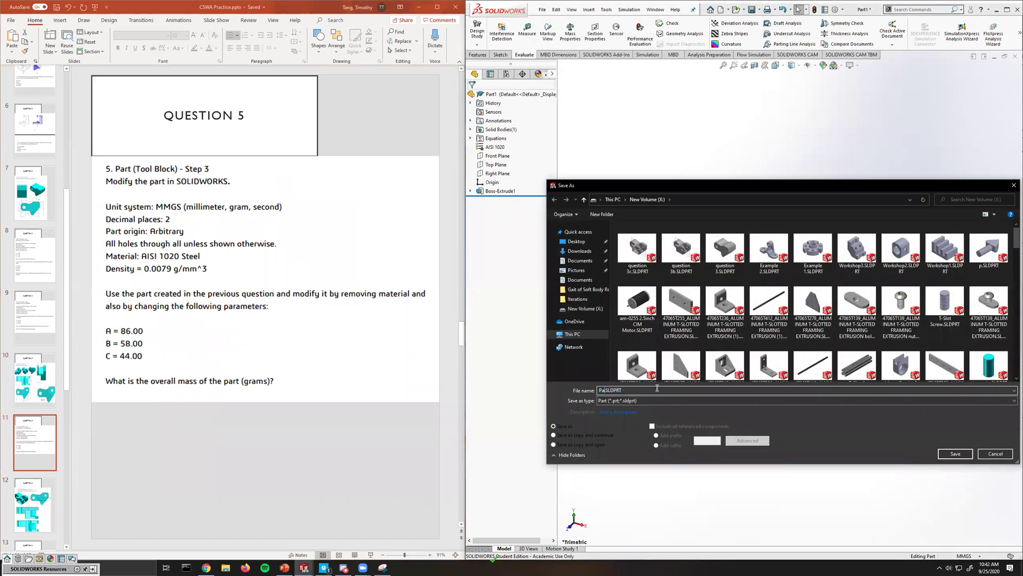
text(question 5)
click(590, 443)
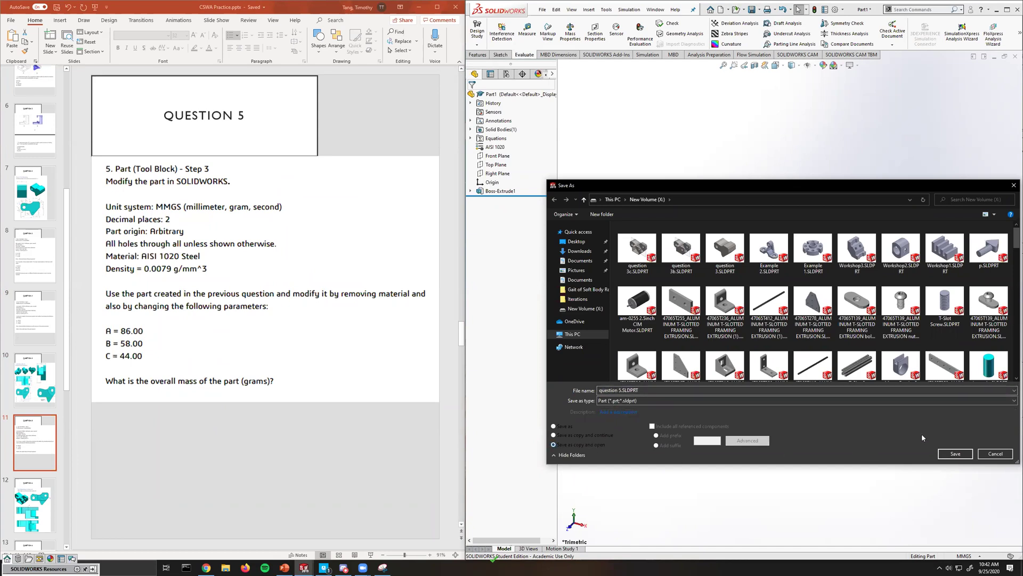
click(963, 455)
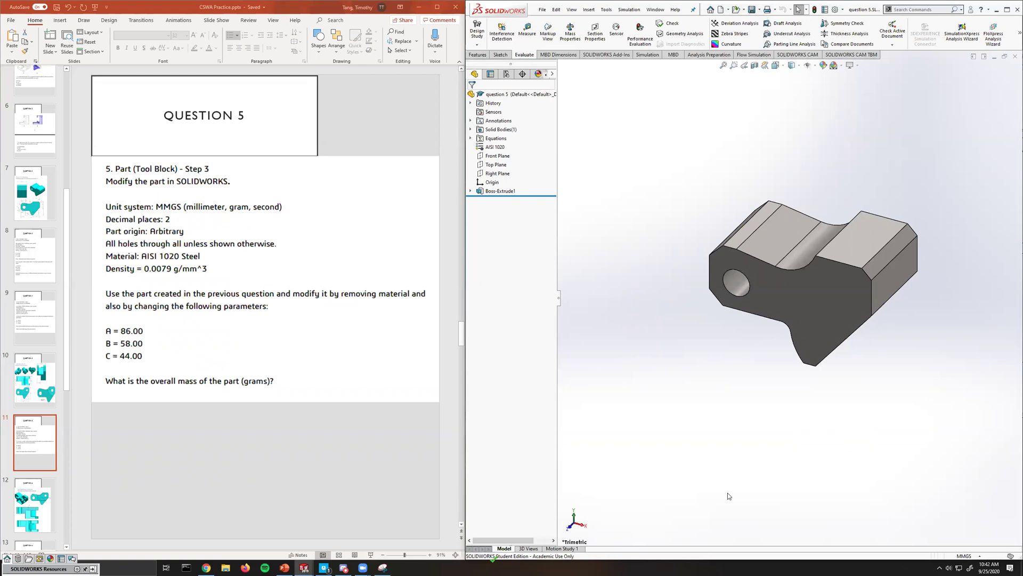
Open the equation manager of the question 5 part and set global variable A to 86.
right_click(500, 138)
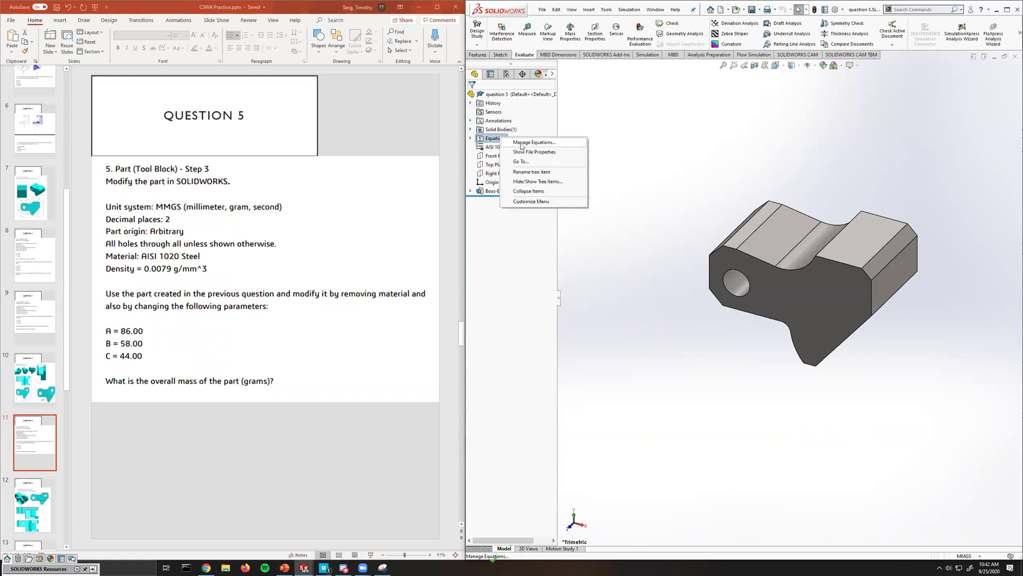
click(522, 143)
click(714, 198)
key(BackSpace)
text(6)
key(Tab)
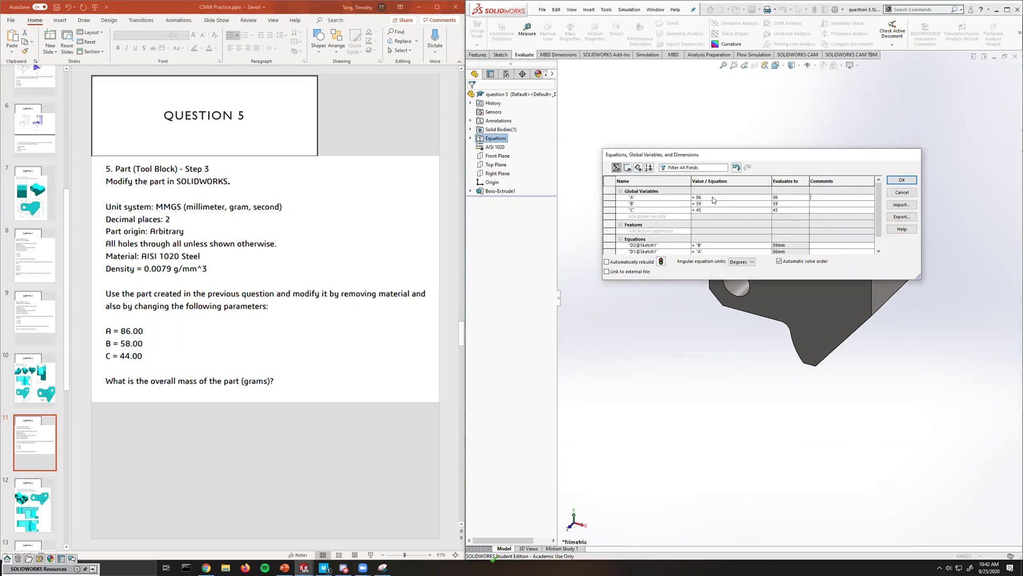
Set global variable B to 58 and C to 44, and apply the equation changes to the question 5 part.
key(BackSpace)
text(8)
key(Tab)
click(710, 210)
key(BackSpace)
text(4)
key(Tab)
click(901, 182)
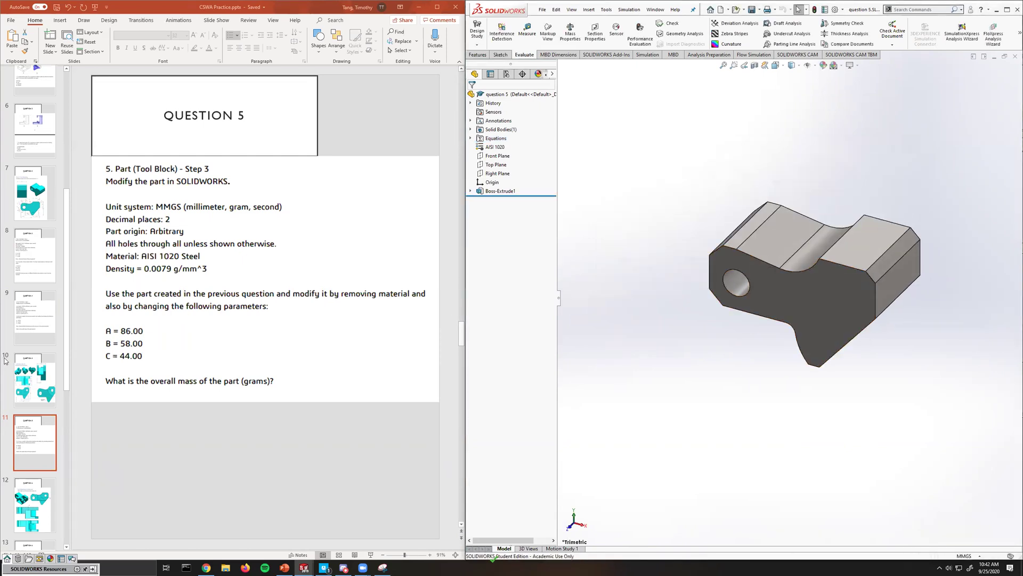
Show the Question 5 drawing slide in PowerPoint, then in SOLIDWORKS sketch a rectangle about 33 by 38 mm over the front face's holed end.
click(43, 383)
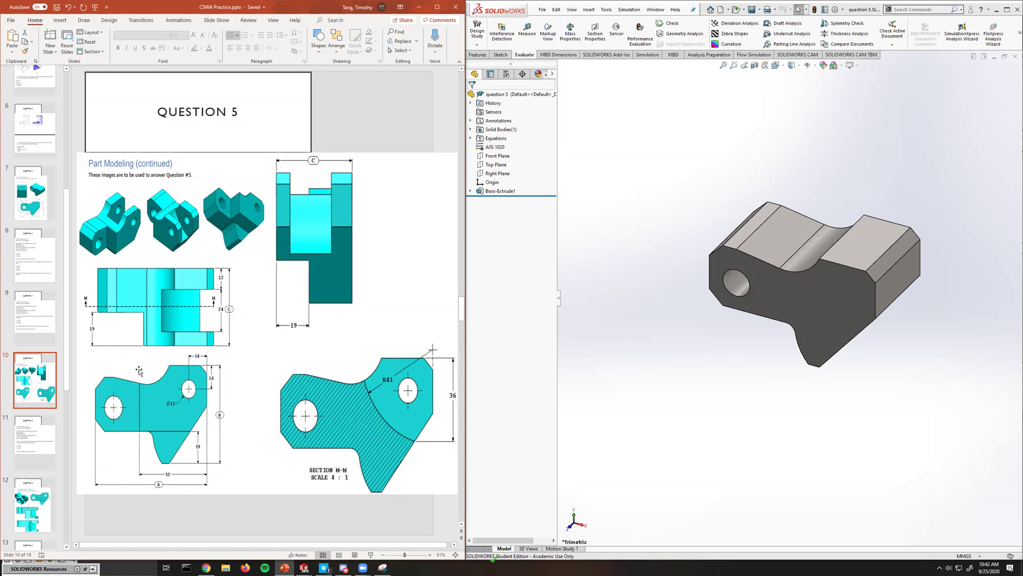
click(822, 298)
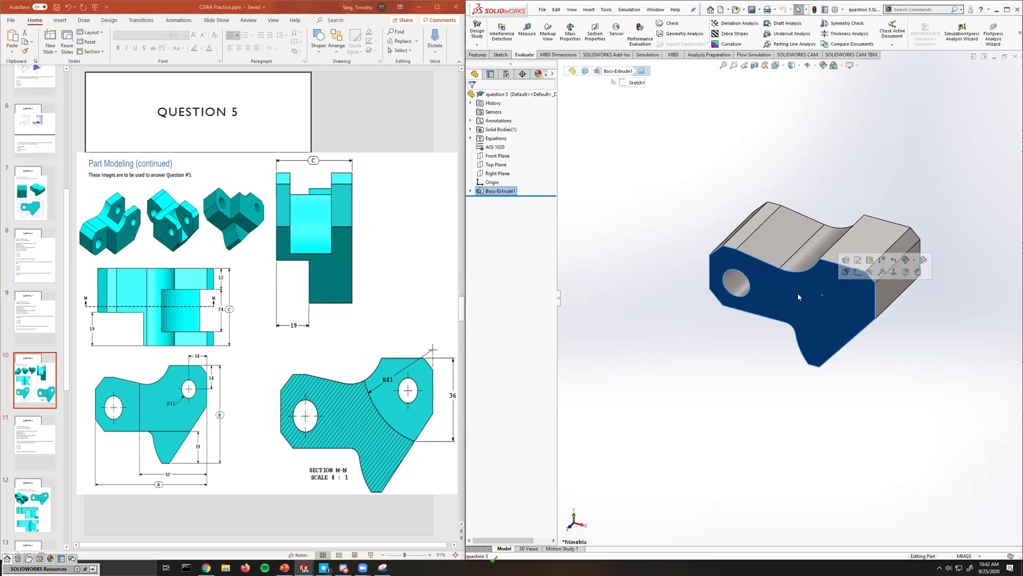
right_click(802, 298)
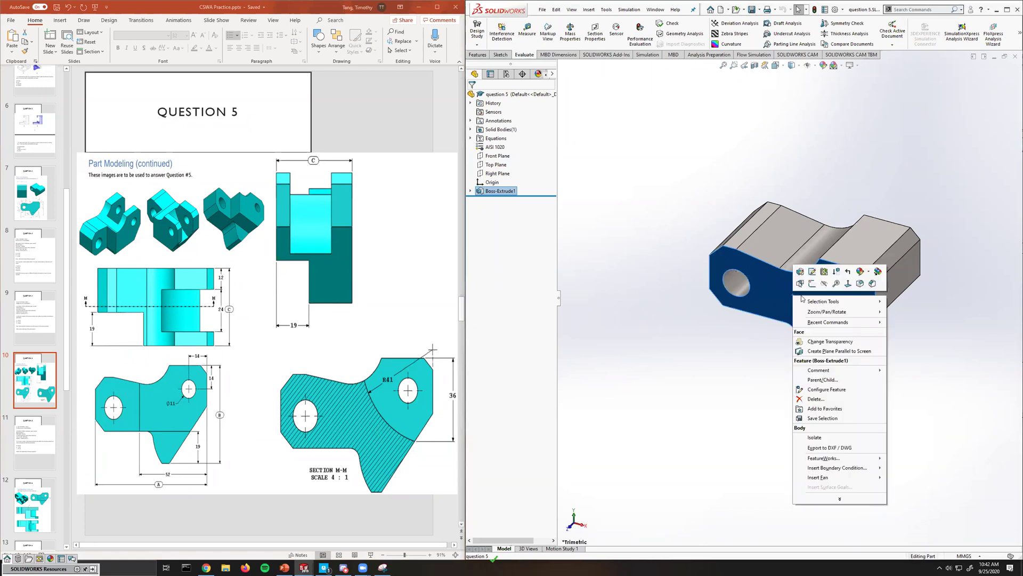
click(847, 284)
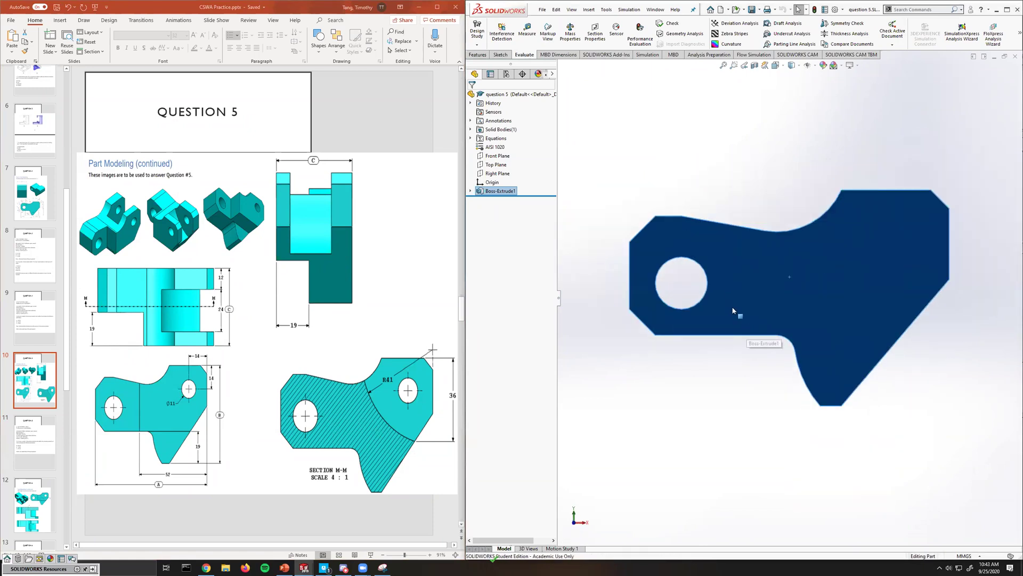
click(501, 54)
click(477, 32)
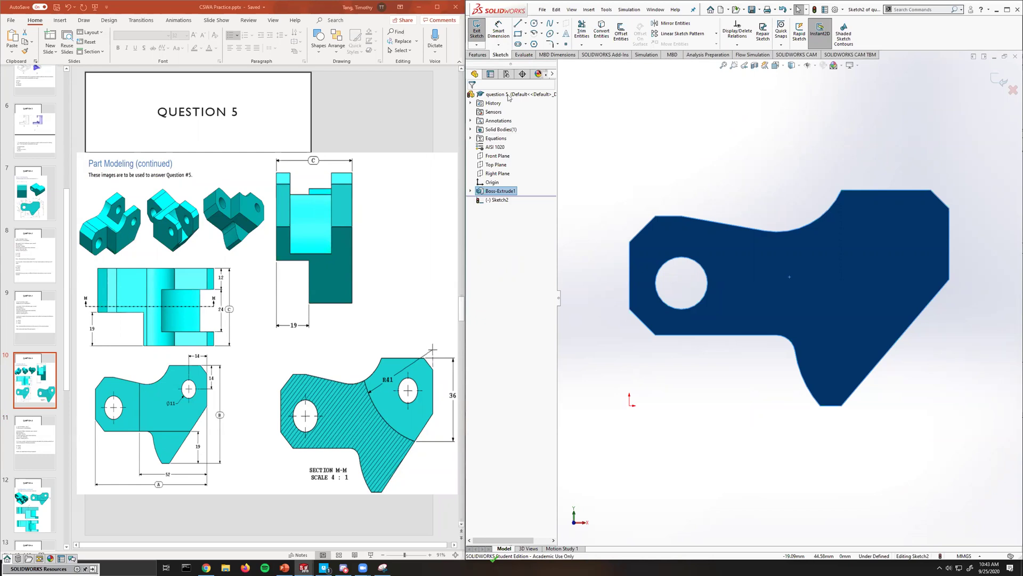
click(517, 33)
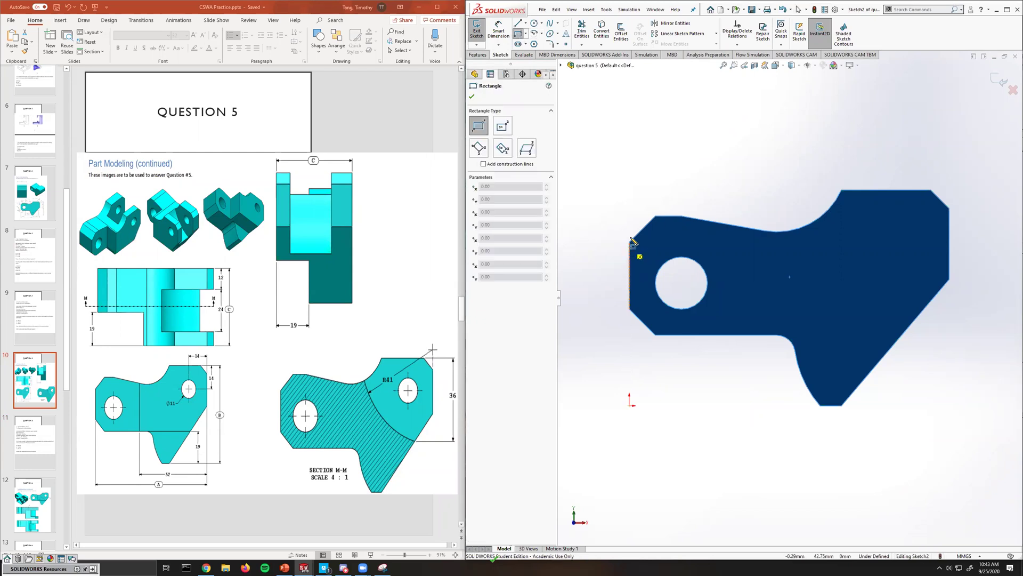
click(629, 207)
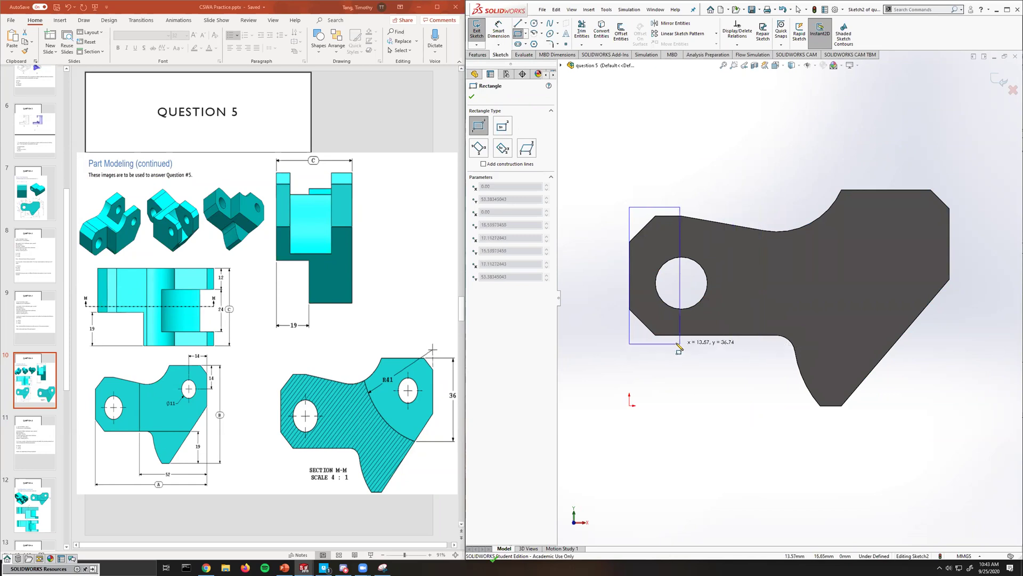
click(751, 349)
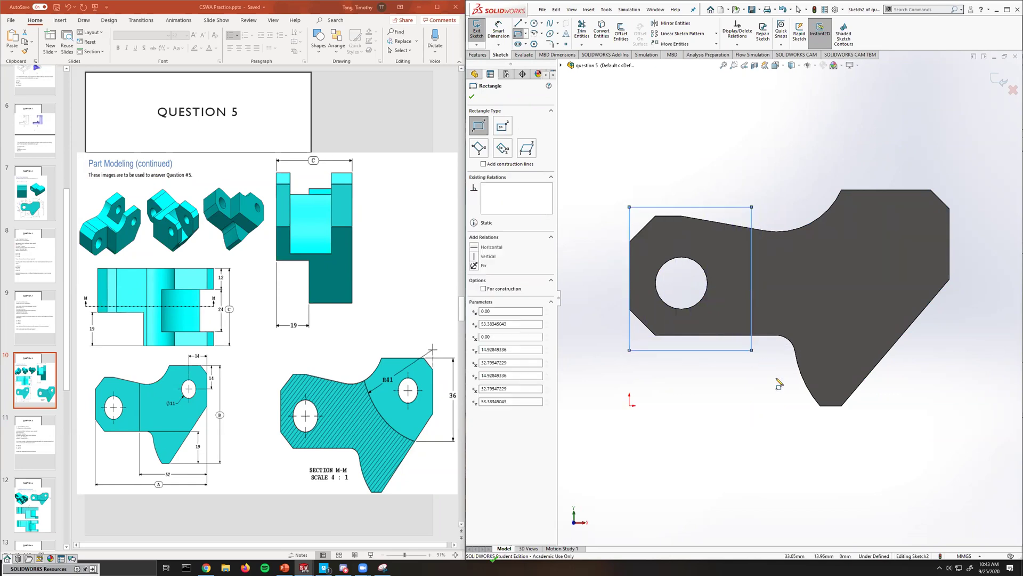
Dimension the rectangle's inner vertical side 52 mm from the block's far vertical edge.
click(498, 32)
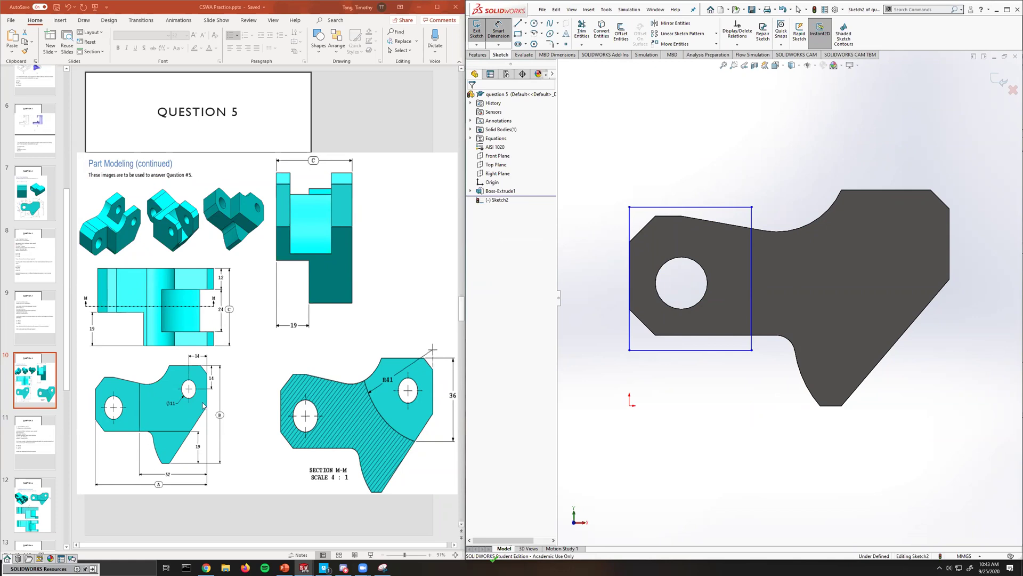
click(752, 297)
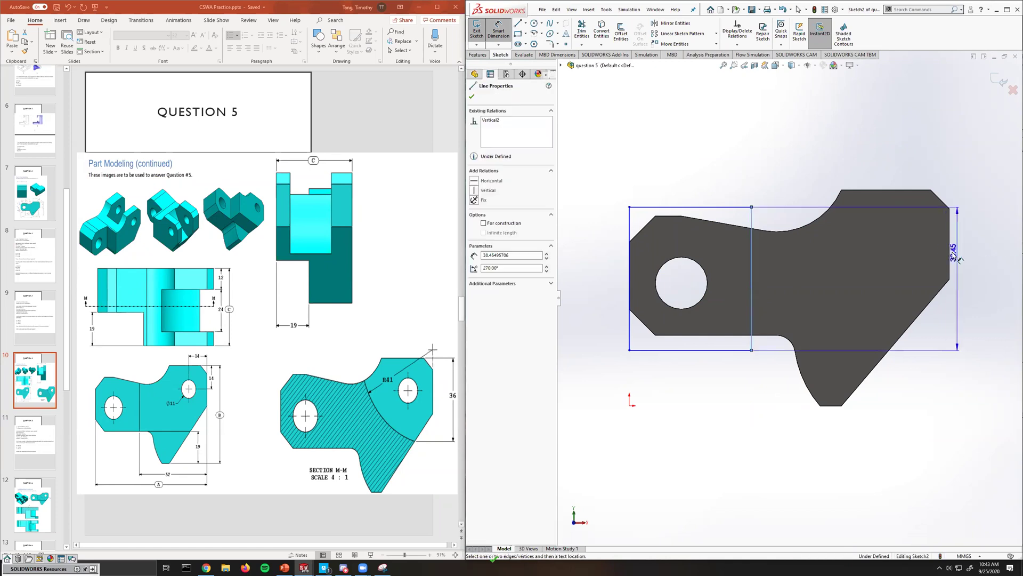
click(950, 256)
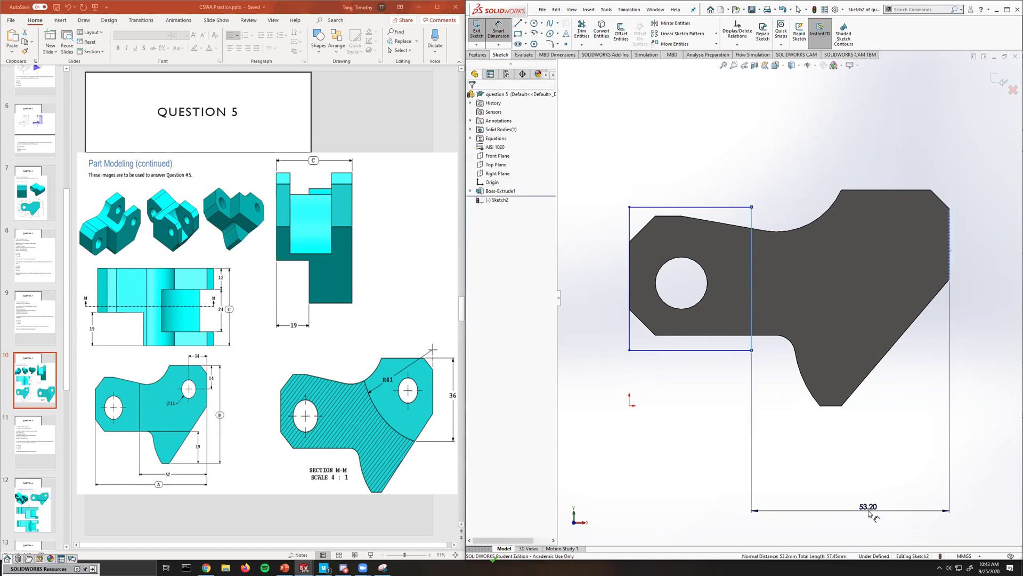
click(869, 513)
text(52)
key(Return)
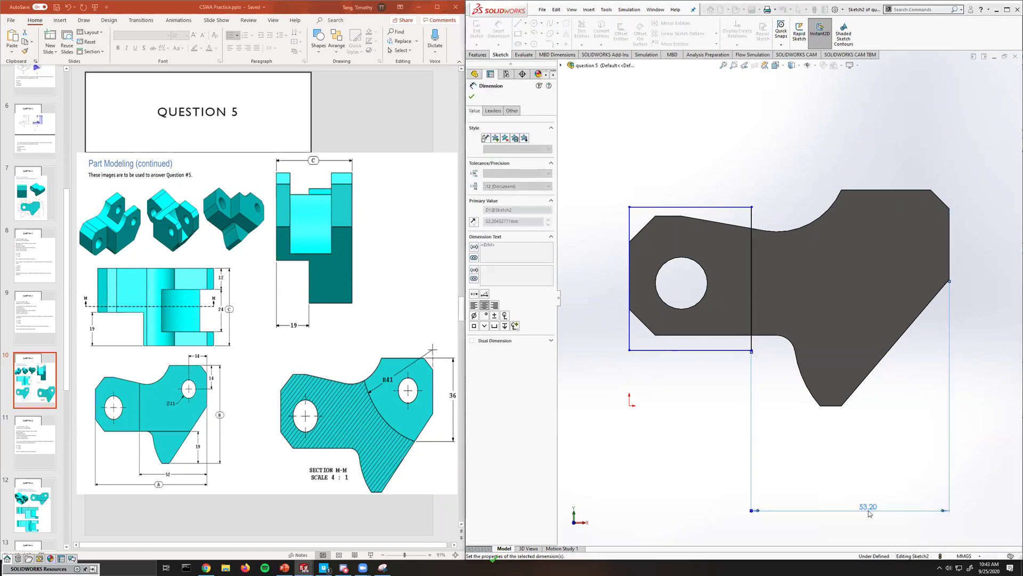
Make the rectangle's outer vertical side collinear with the block's end edge beside the hole.
click(510, 37)
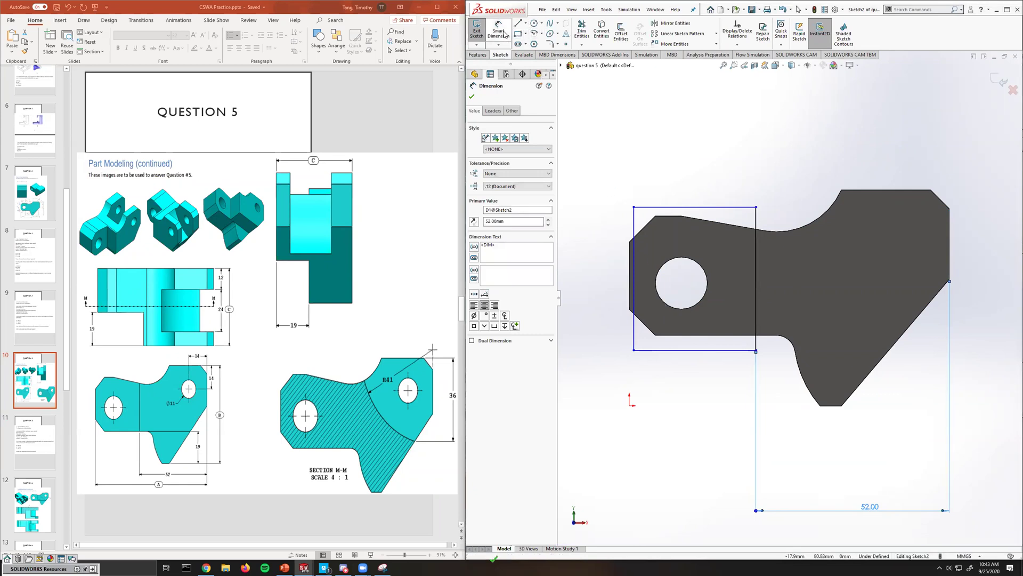
scroll(642, 259, down, 4)
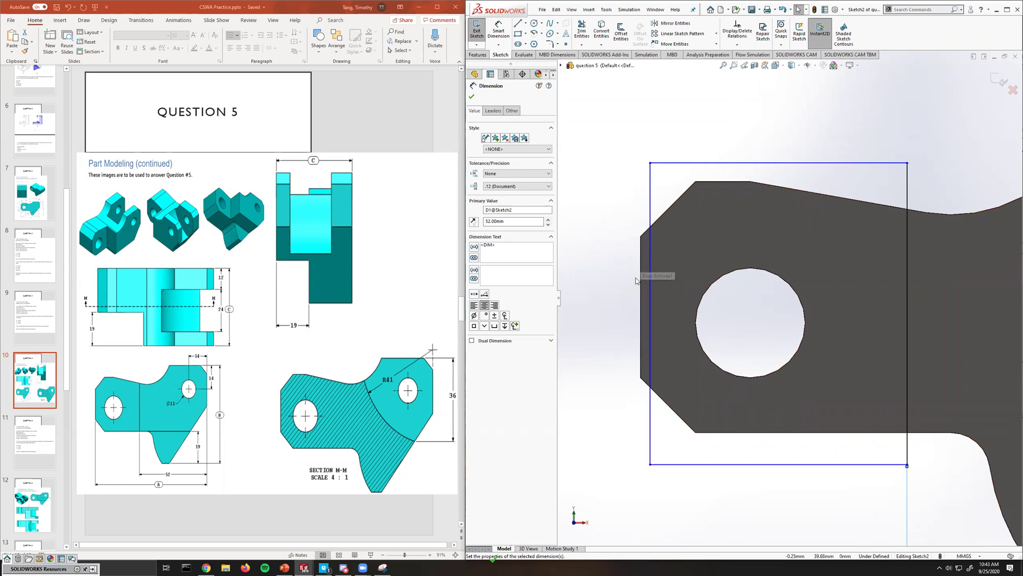
click(650, 284)
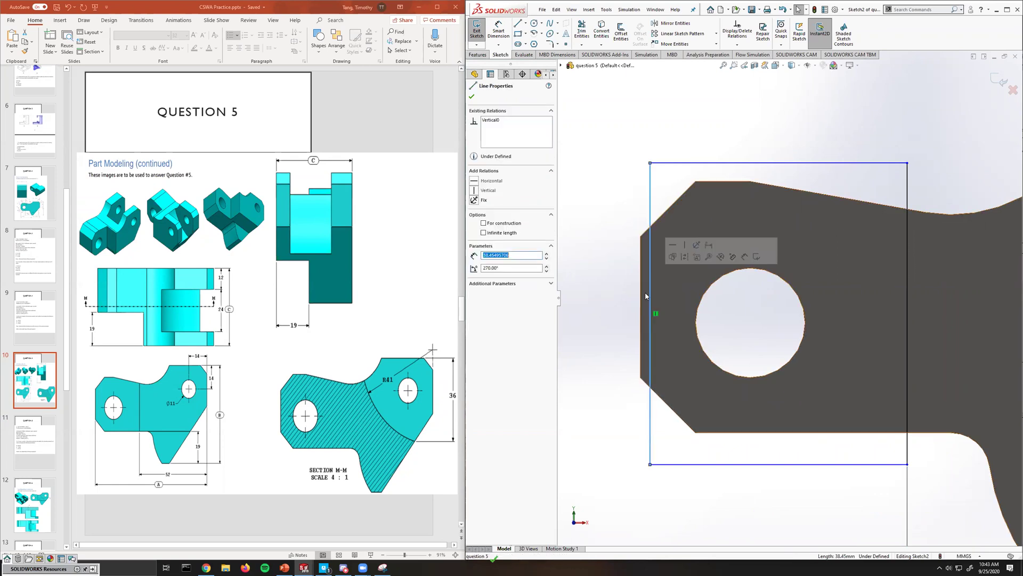
ctrl+click(642, 292)
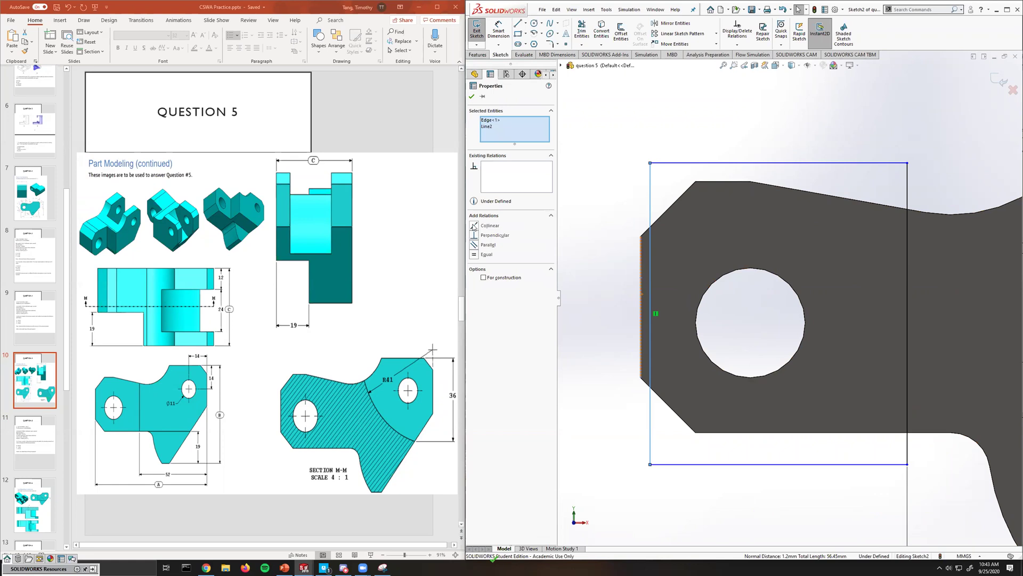
click(474, 226)
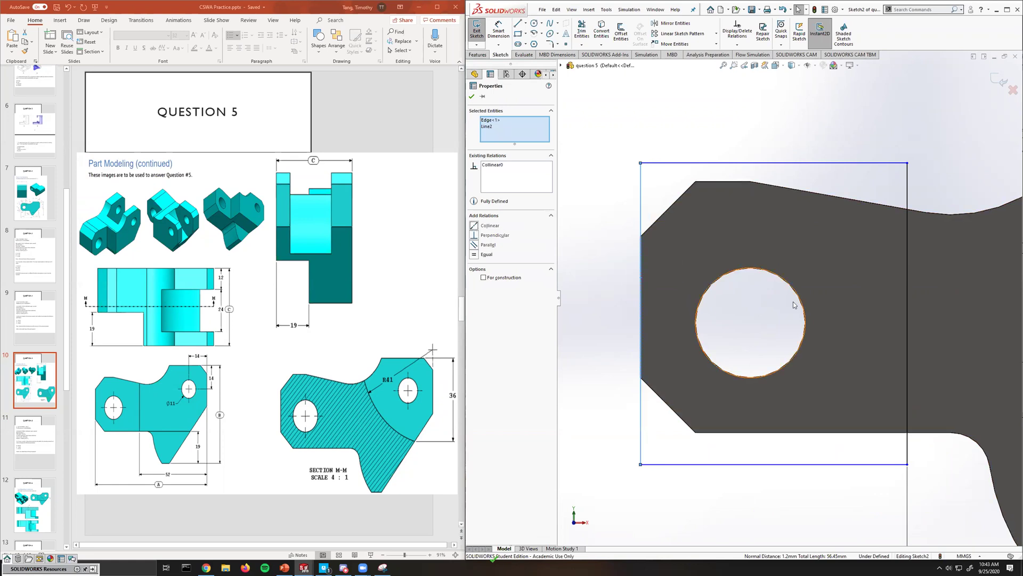
key(Escape)
scroll(821, 299, up, 3)
scroll(778, 293, down, 2)
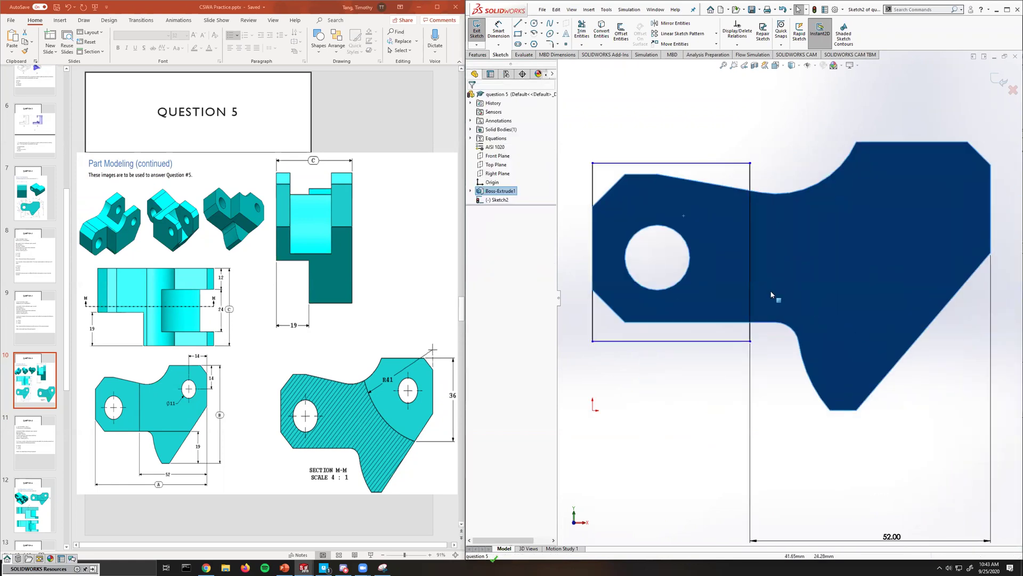
Cut-extrude the rectangle 19 mm blind into the block's holed end.
click(478, 54)
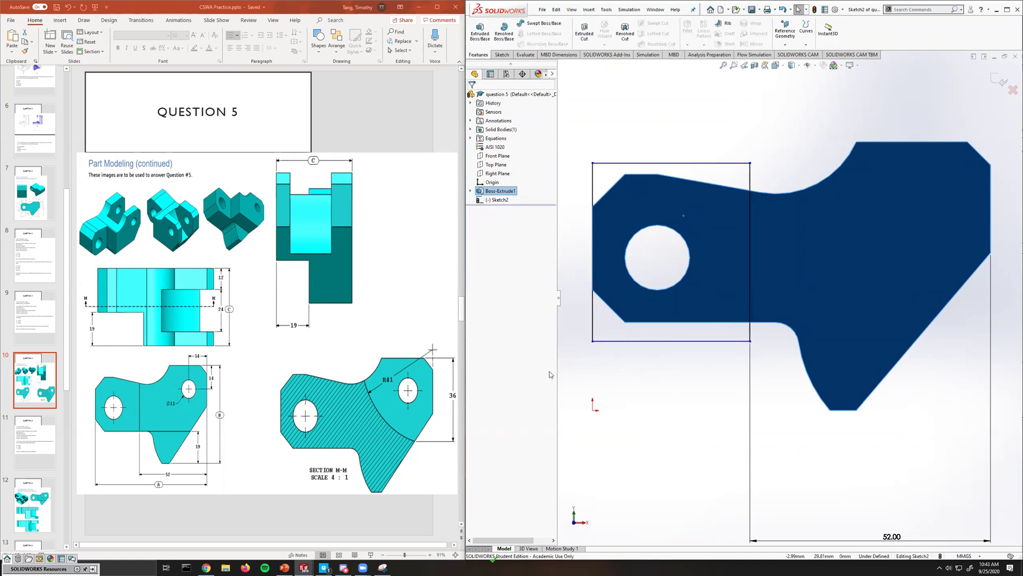
click(584, 30)
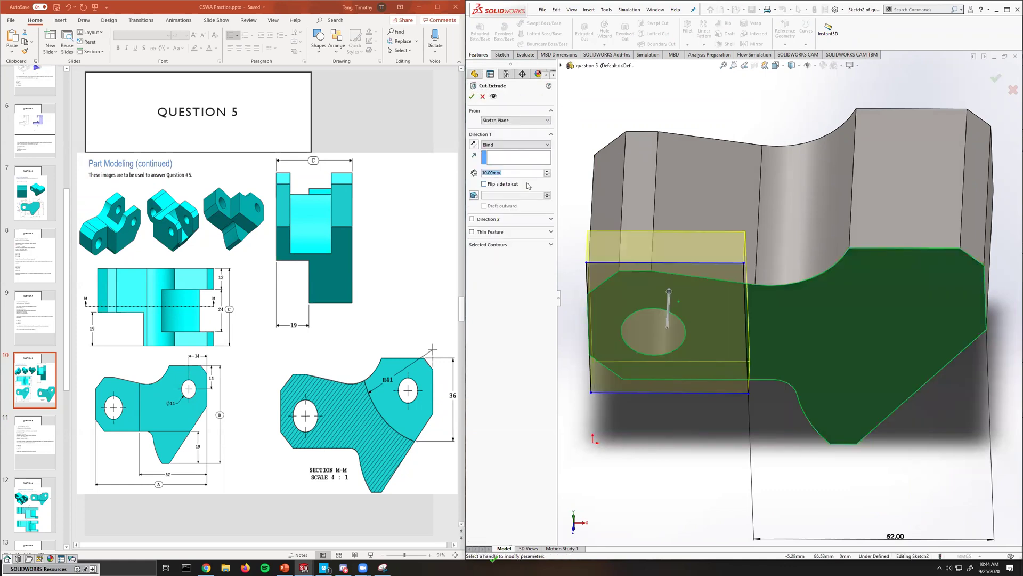
text(19)
key(Return)
click(472, 97)
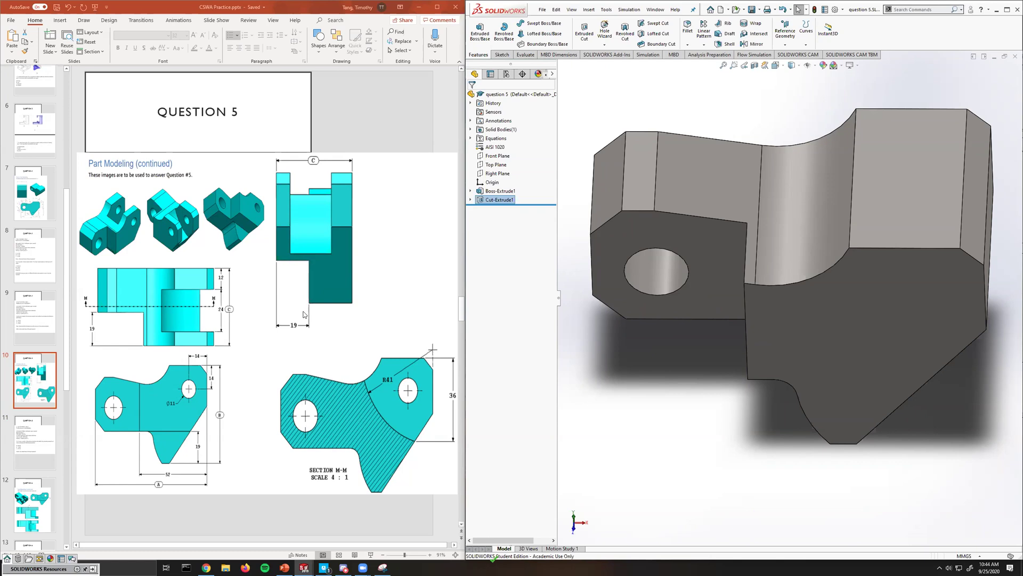
Sketch a rectangle about 36 by 19 mm on the block's front face, covering the lower protrusion.
click(825, 346)
right_click(826, 346)
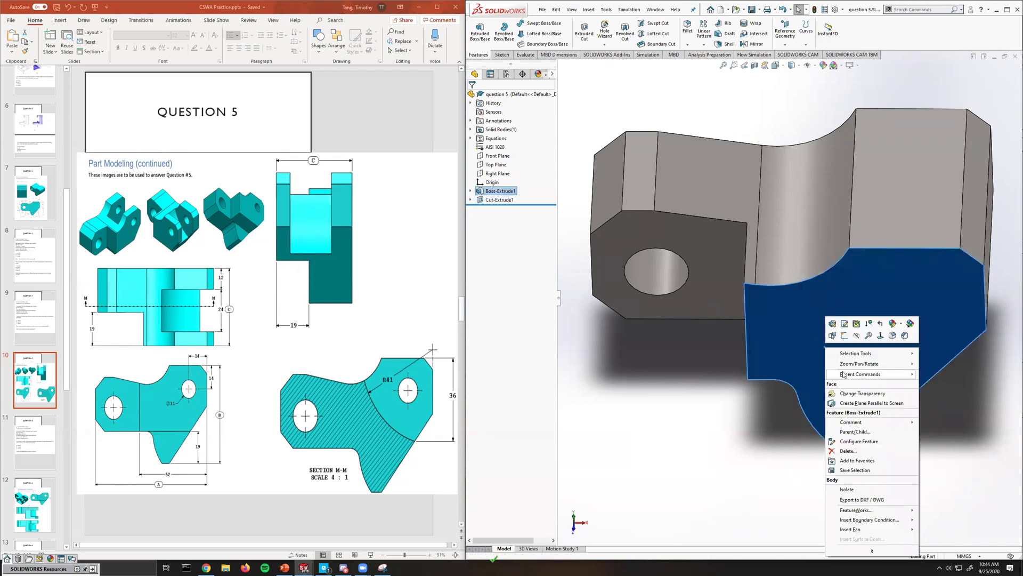
click(882, 342)
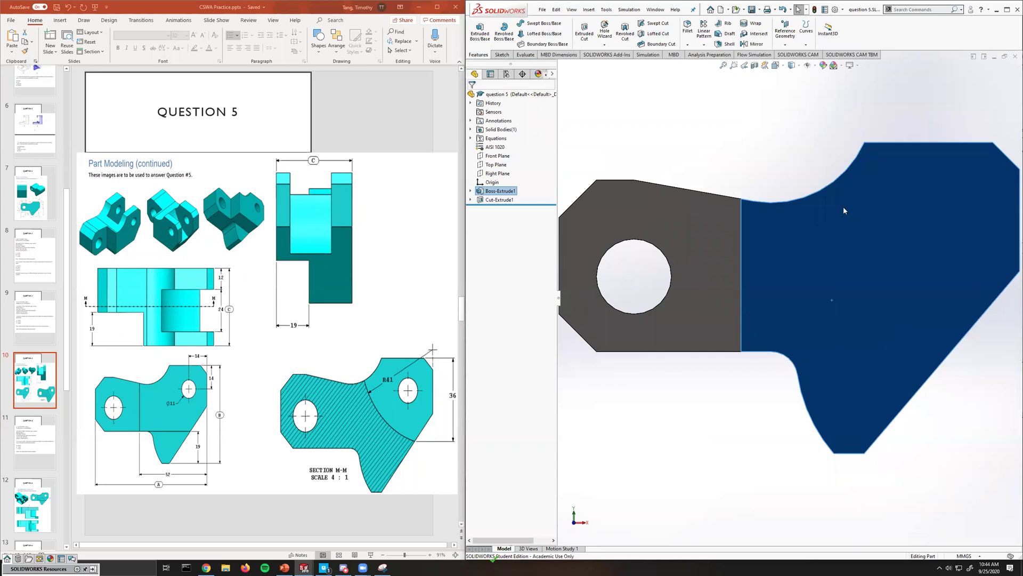
click(500, 54)
click(477, 32)
click(517, 34)
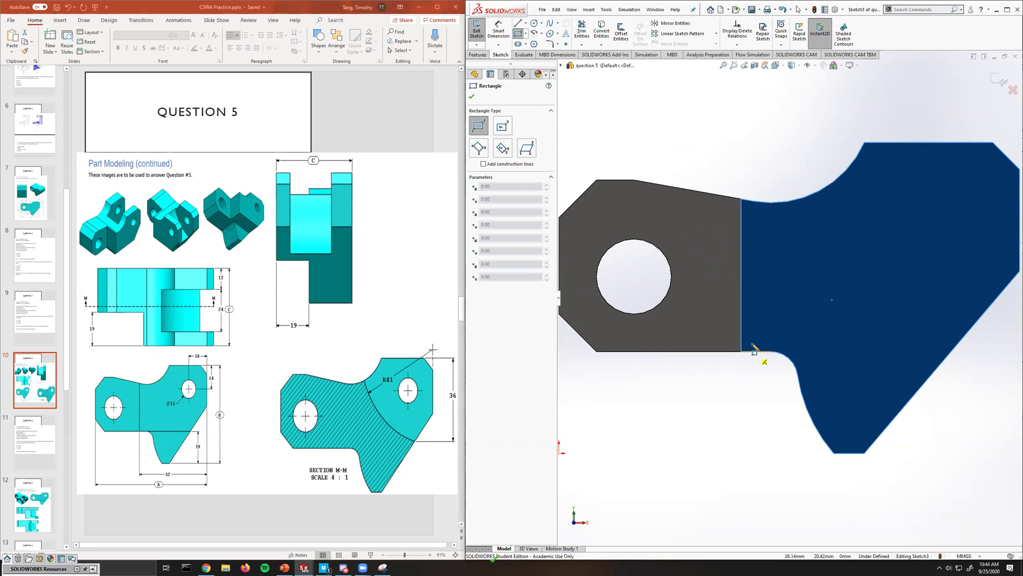
click(771, 352)
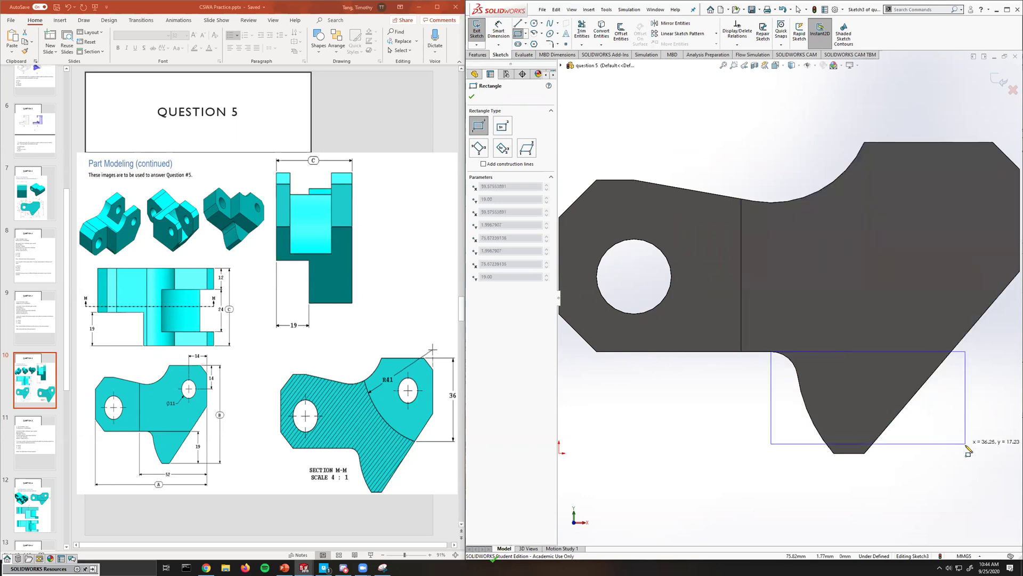
click(965, 454)
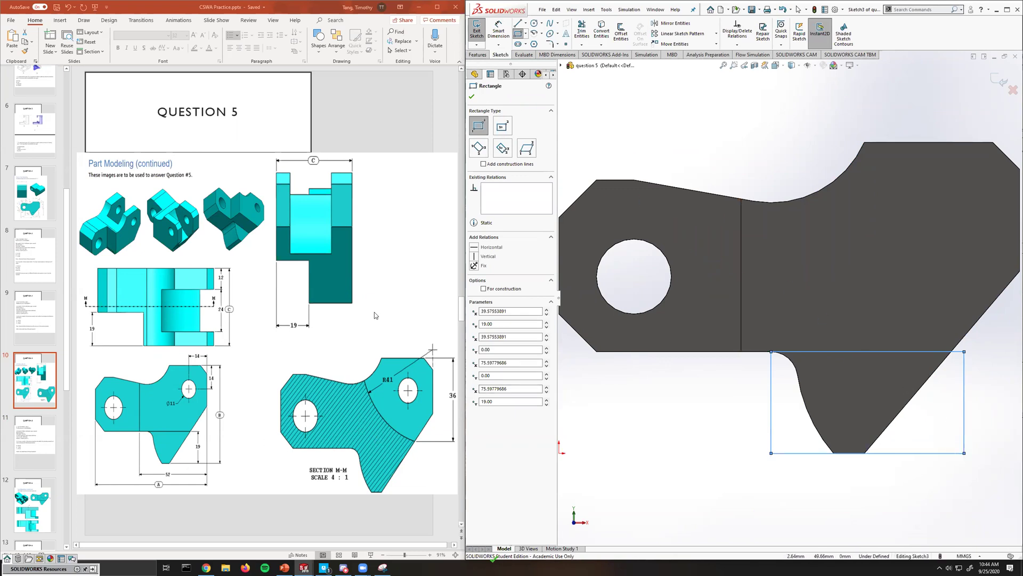
Cut-extrude the rectangle 19 mm blind into the lower protrusion.
click(478, 54)
click(584, 32)
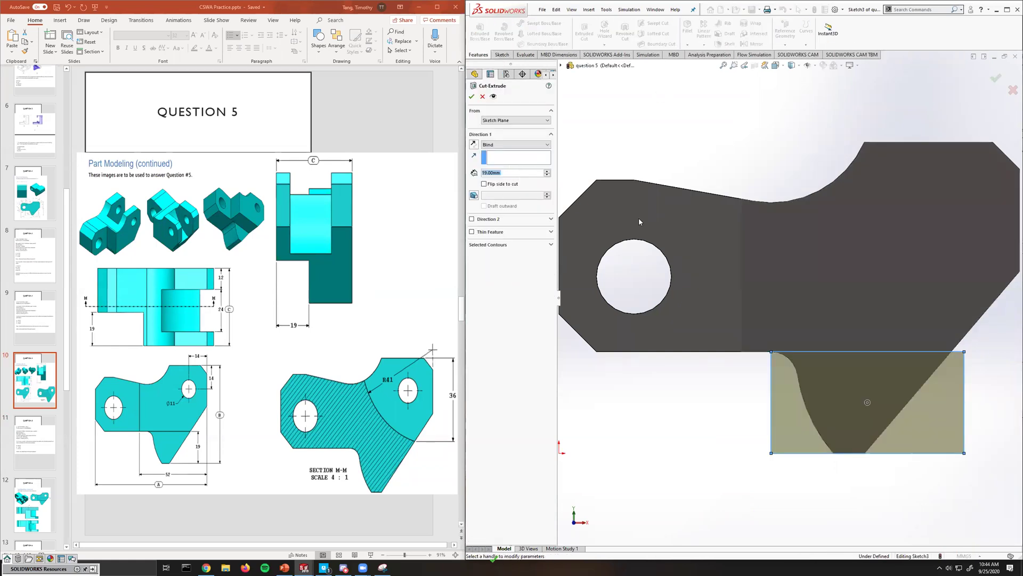
click(471, 97)
Create a reference plane offset 12 mm inward from the block's back face, using Flip offset.
middle_drag(799, 274, 730, 347)
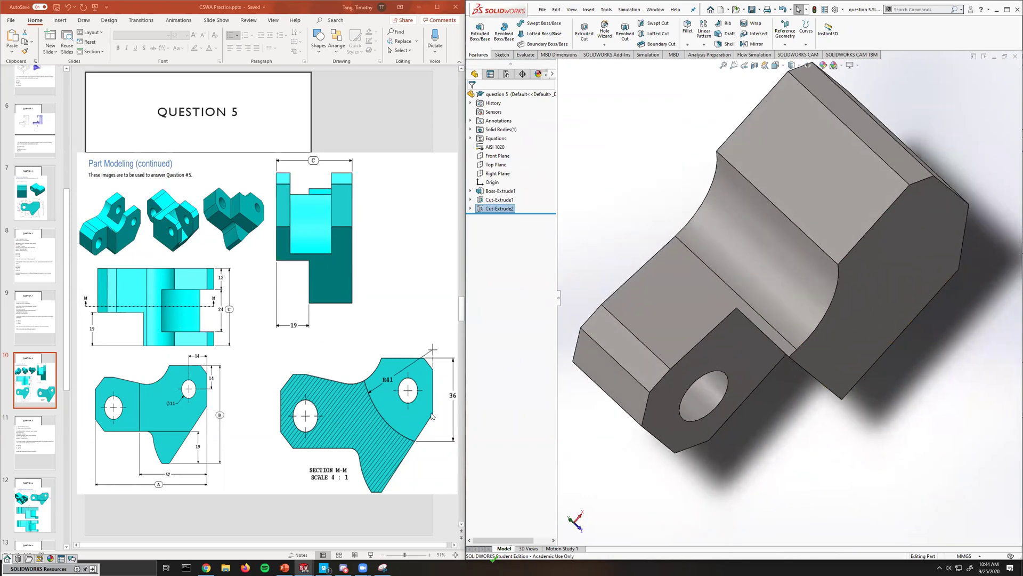
middle_drag(811, 240, 728, 240)
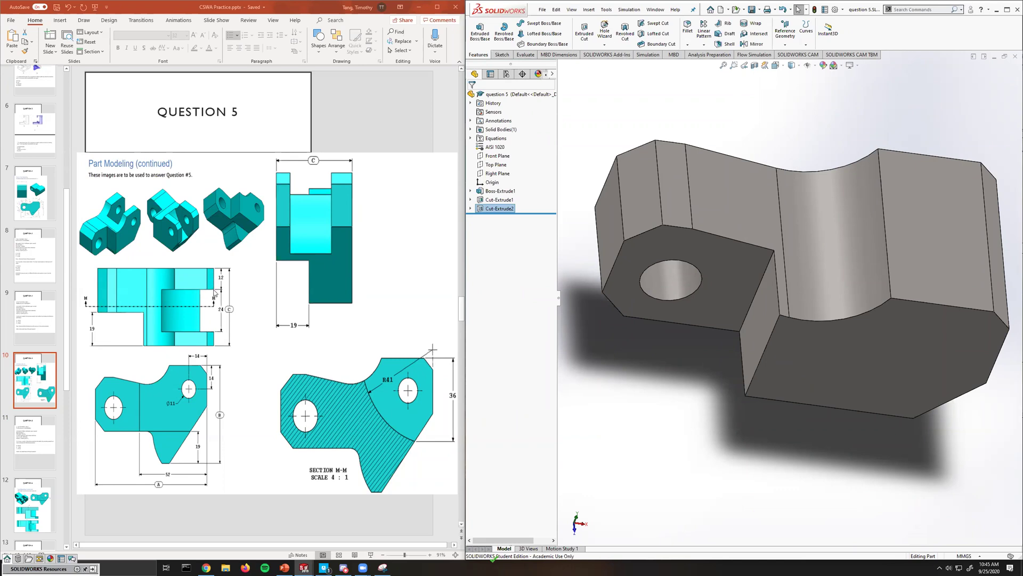
middle_drag(829, 330, 579, 361)
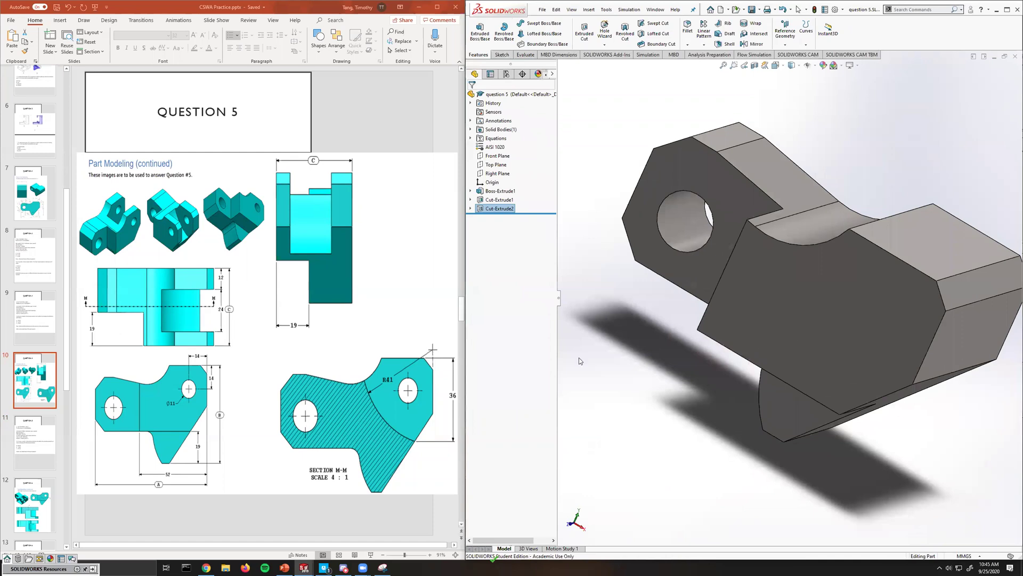
key(ctrl+7)
click(822, 283)
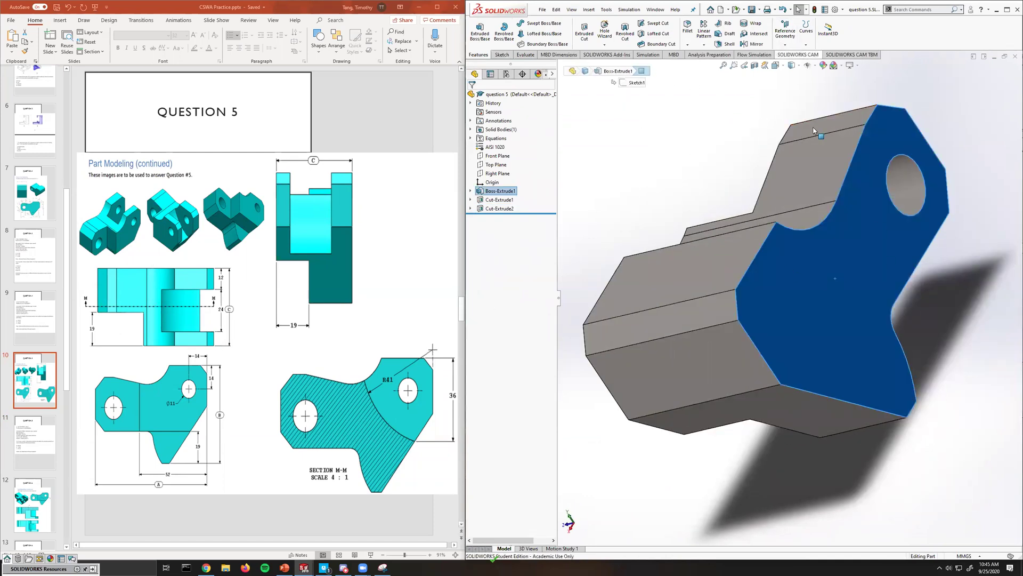
click(787, 41)
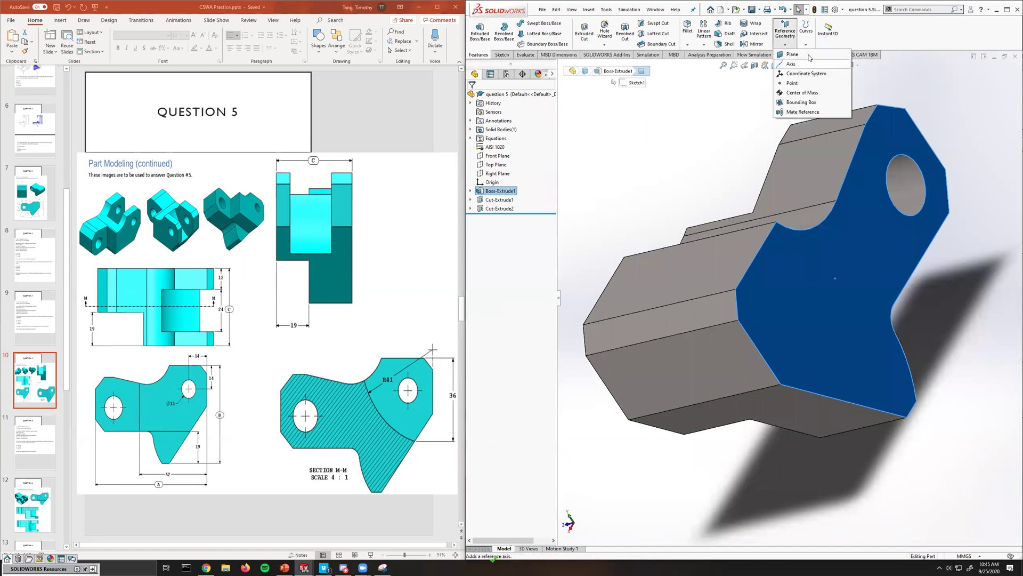
click(793, 54)
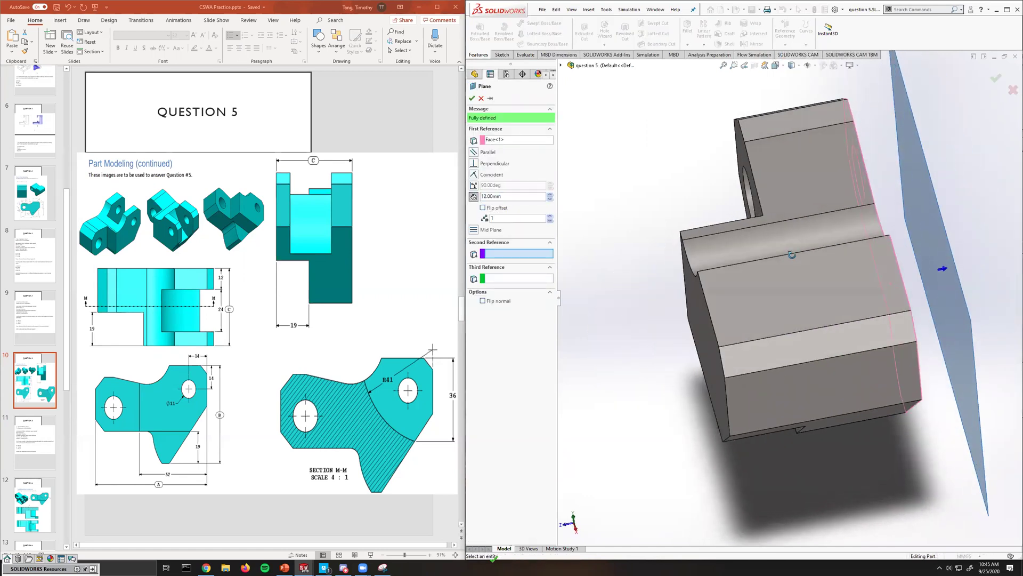
click(550, 200)
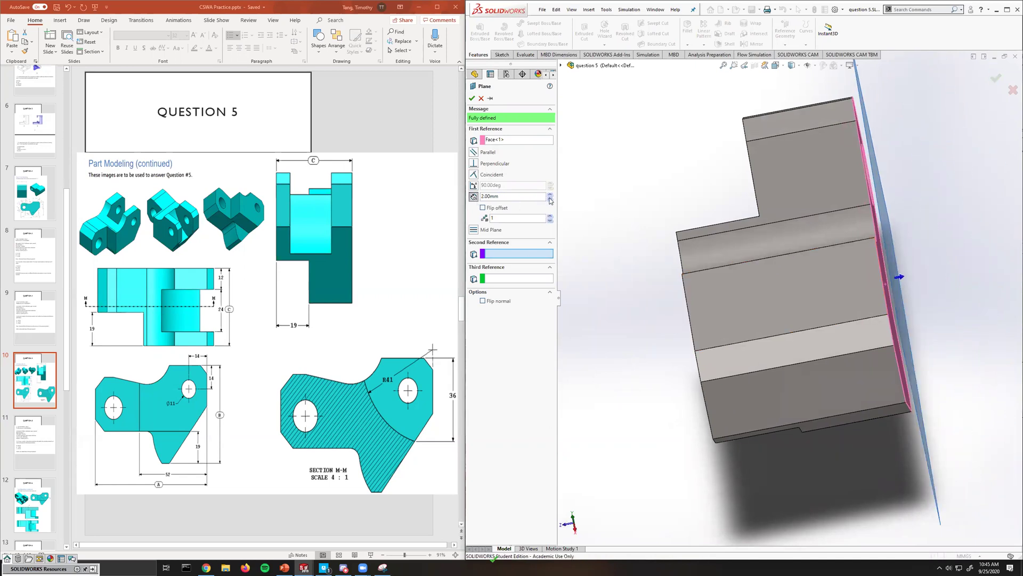
double_click(514, 198)
click(482, 197)
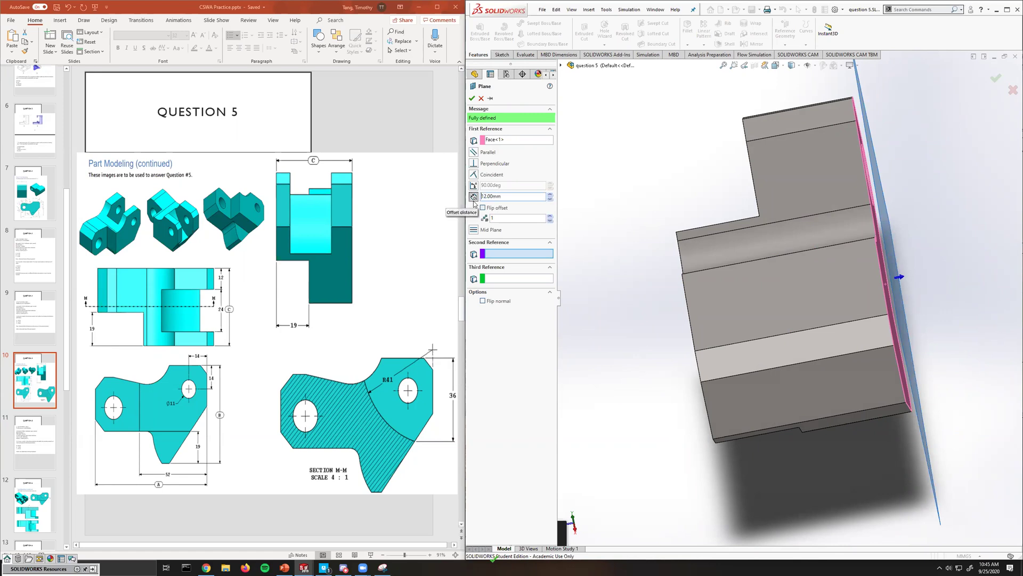
text(1)
click(482, 208)
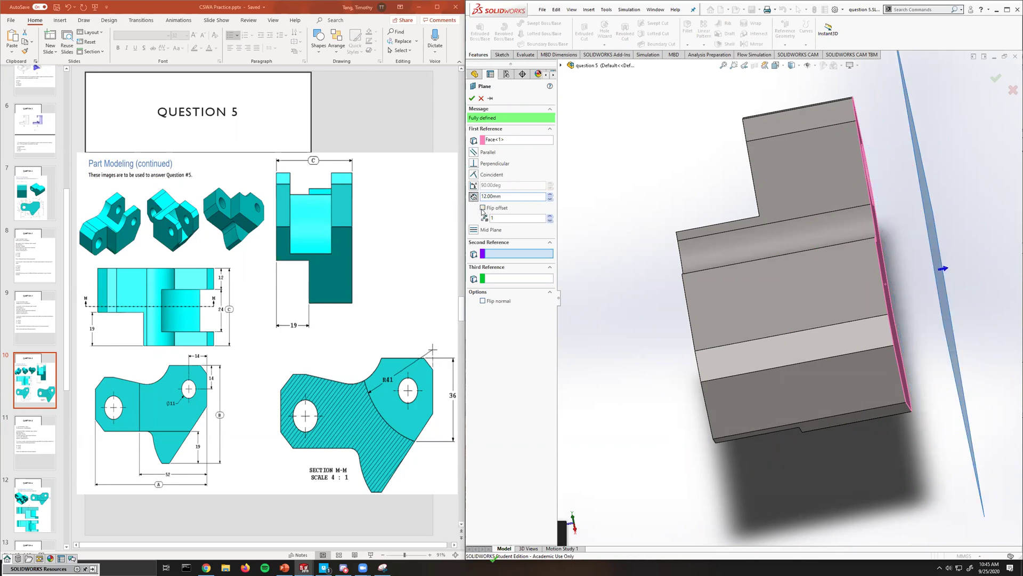
mouse_move(746, 267)
middle_down()
mouse_move(726, 276)
mouse_move(773, 281)
middle_up()
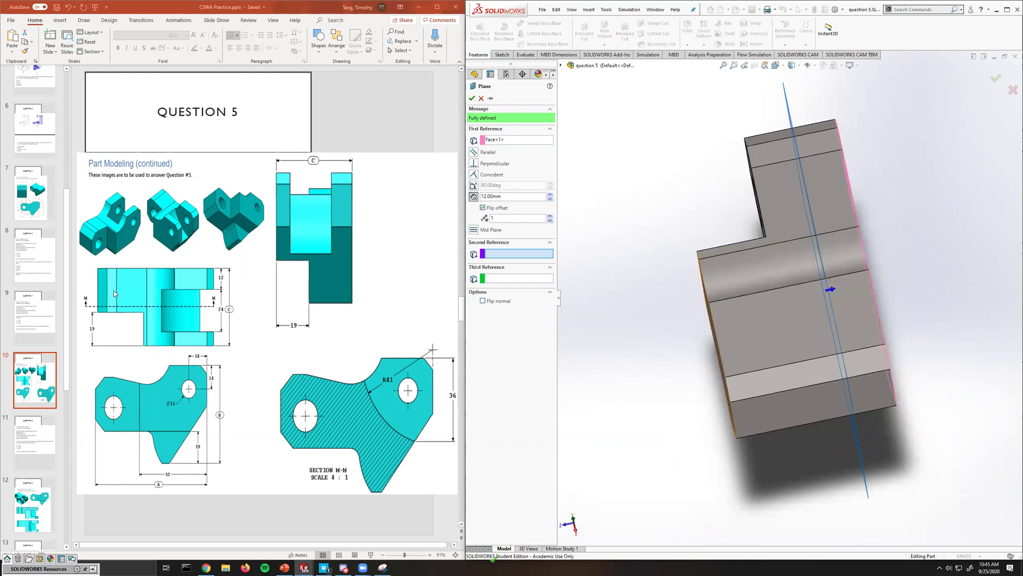
click(472, 98)
Start a sketch on the new offset plane and orient the model to the front view.
middle_drag(808, 224, 815, 216)
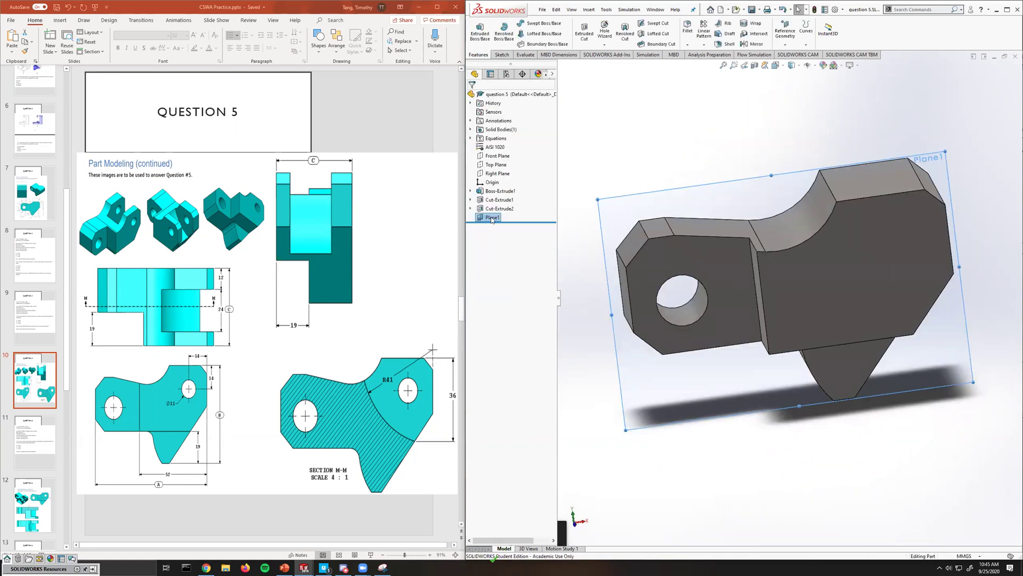
right_click(490, 217)
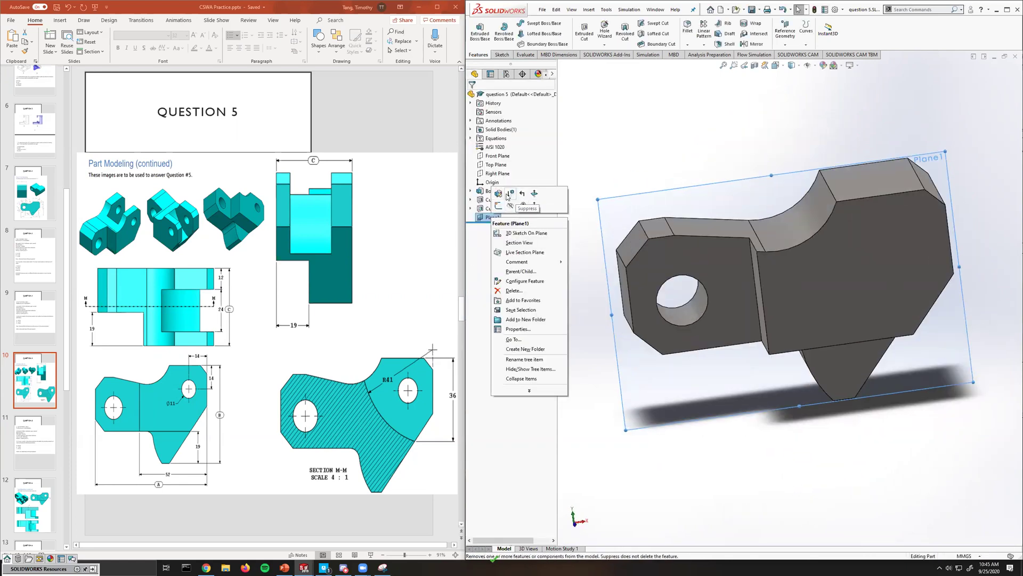
click(498, 206)
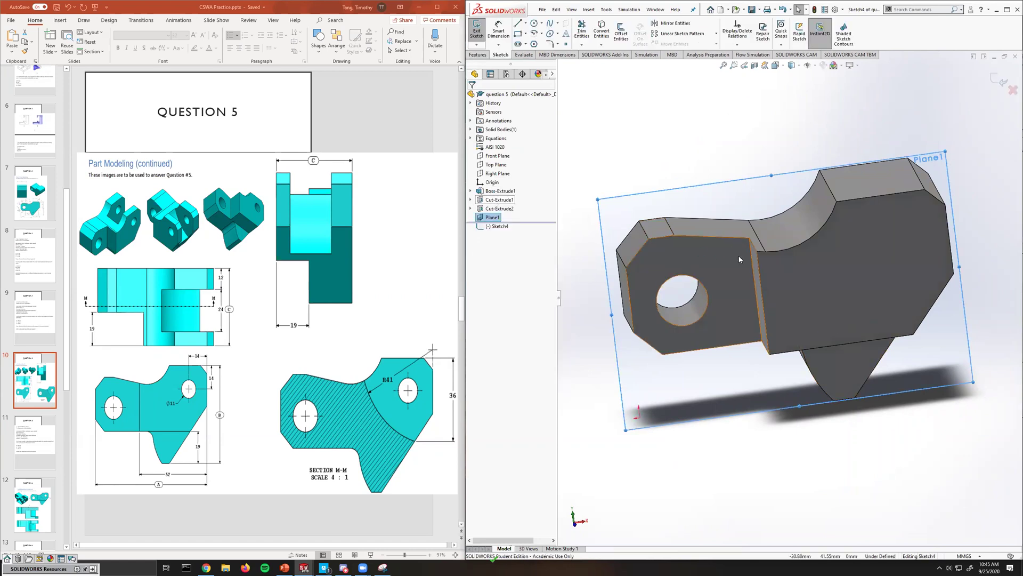
key(space)
click(757, 293)
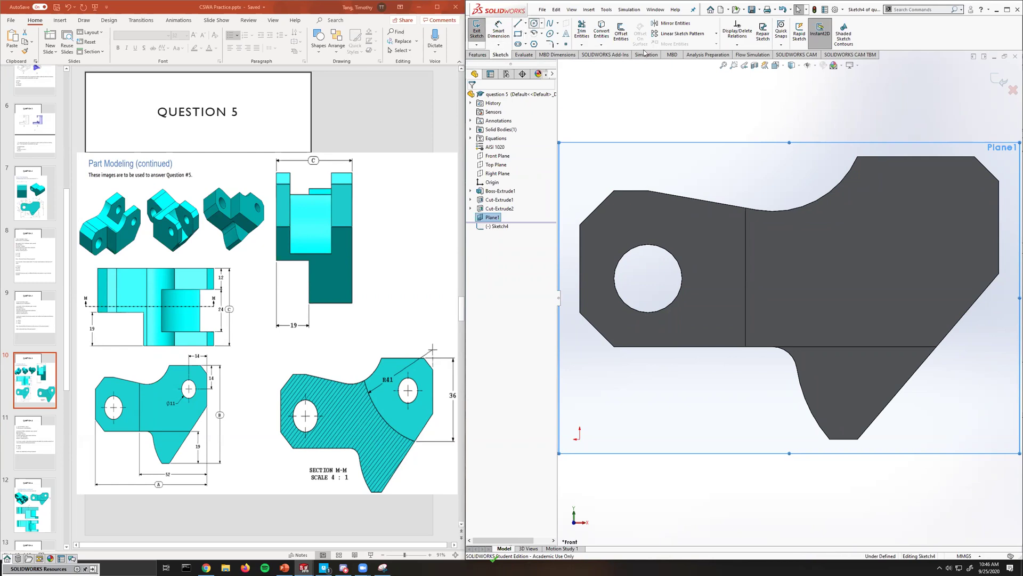
Draw a vertical centerline about 19 mm long upward from the lower corner of the upper chamfer.
scroll(896, 237, up, 2)
scroll(797, 237, down, 4)
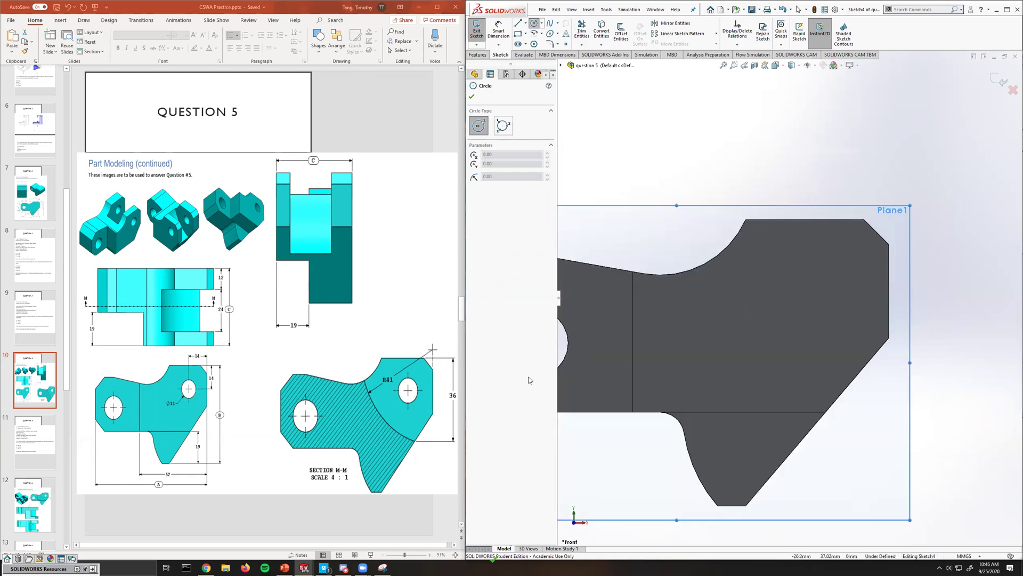
click(525, 24)
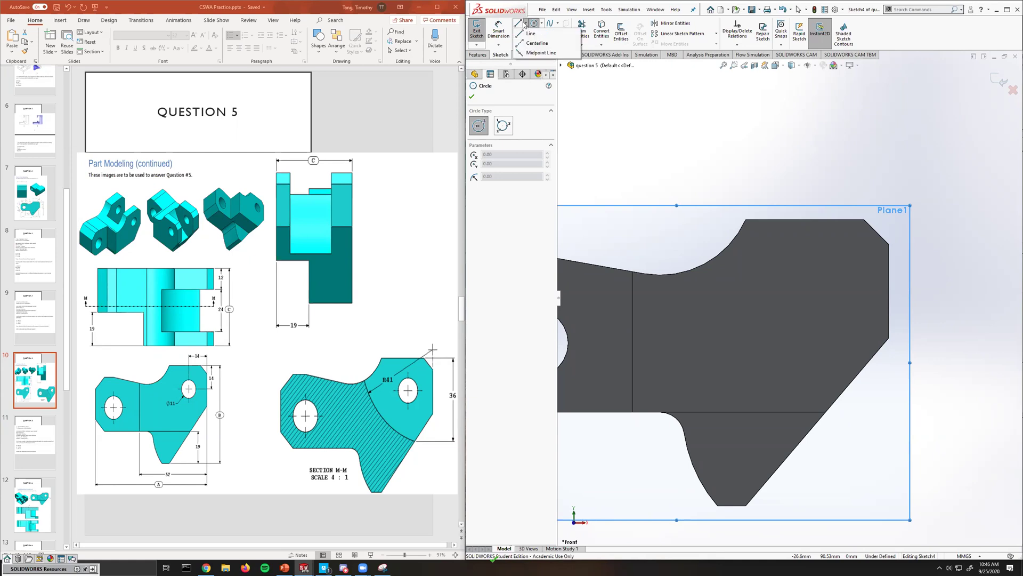
click(536, 42)
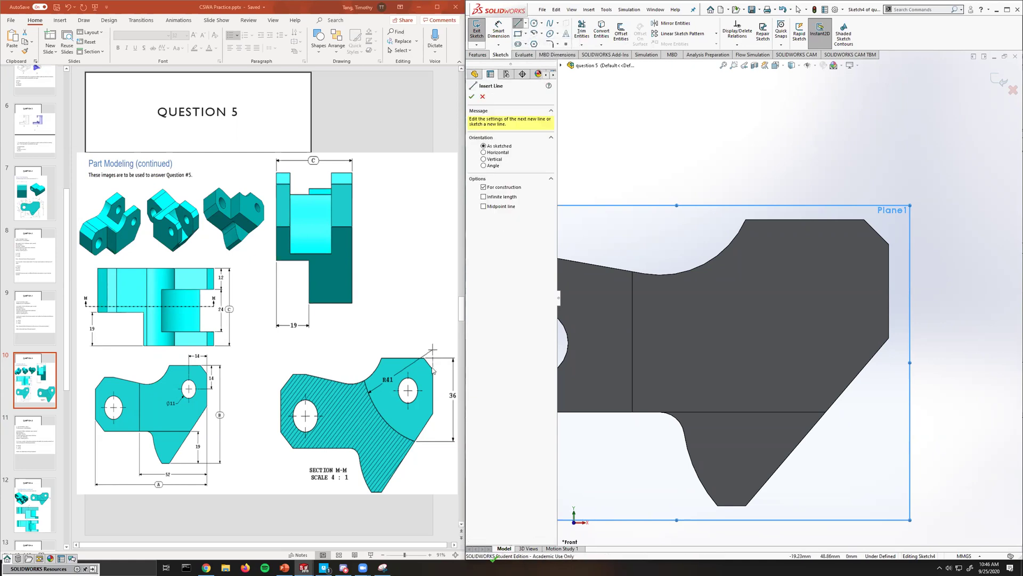
click(889, 244)
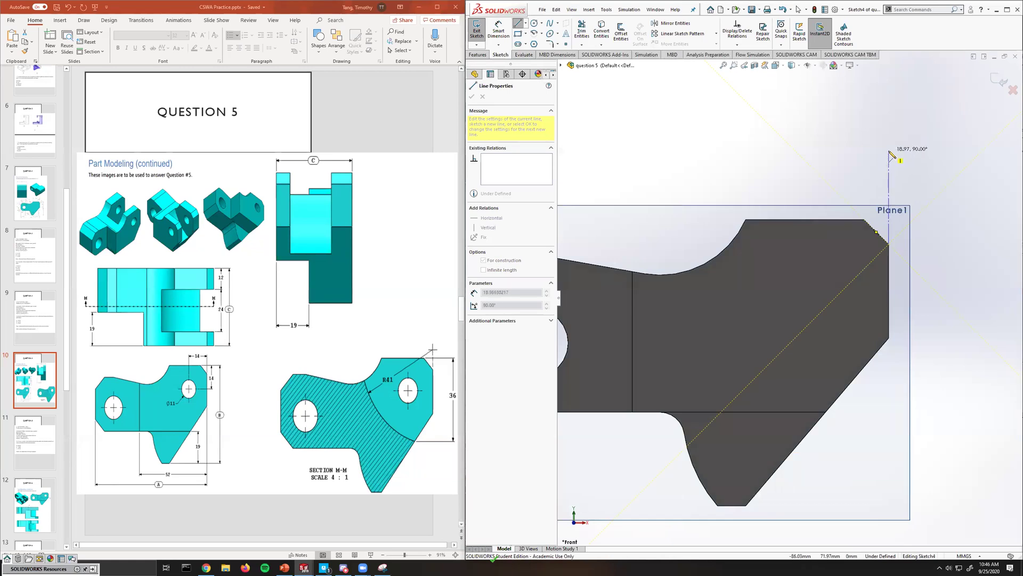
click(889, 152)
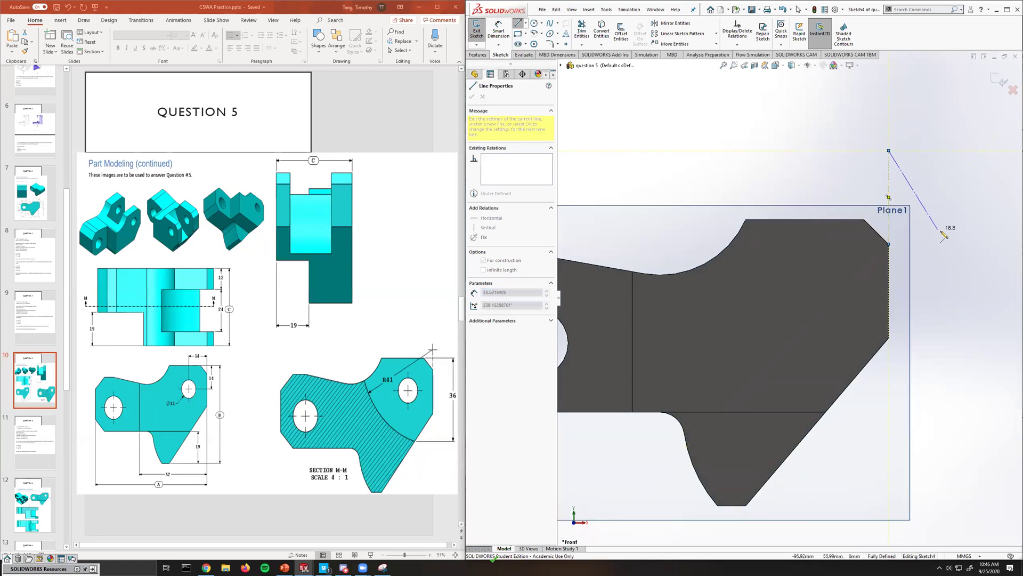
key(Escape)
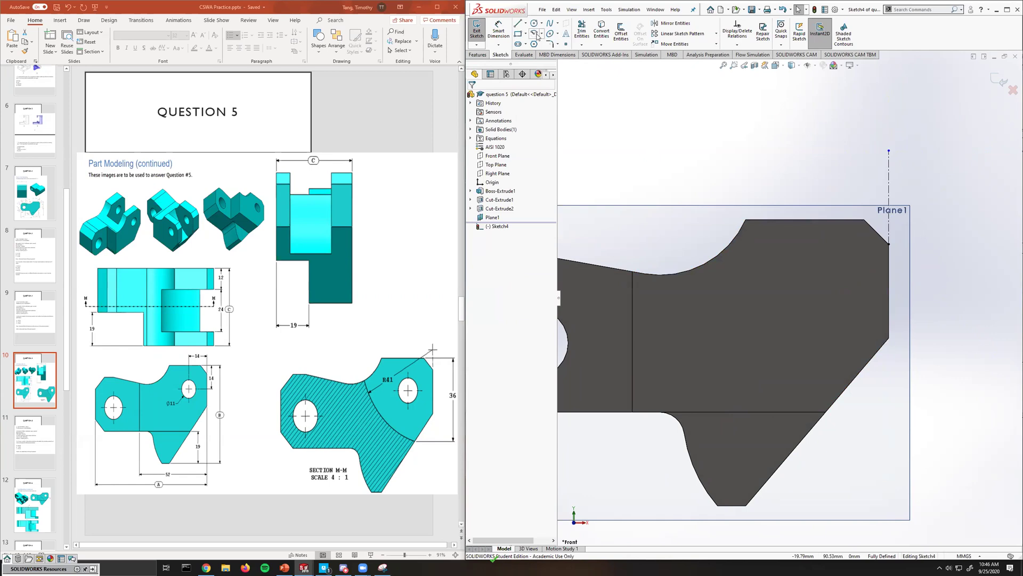
Draw a centerpoint arc of about 50 mm radius around the centerline's upper end, from the sloped edge to just below the concave edge.
click(537, 35)
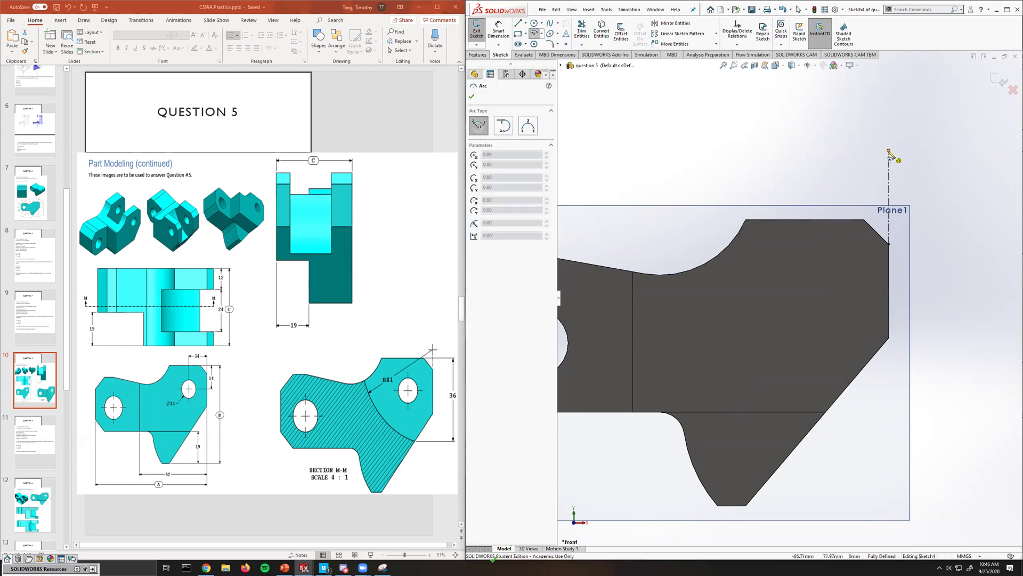
click(889, 153)
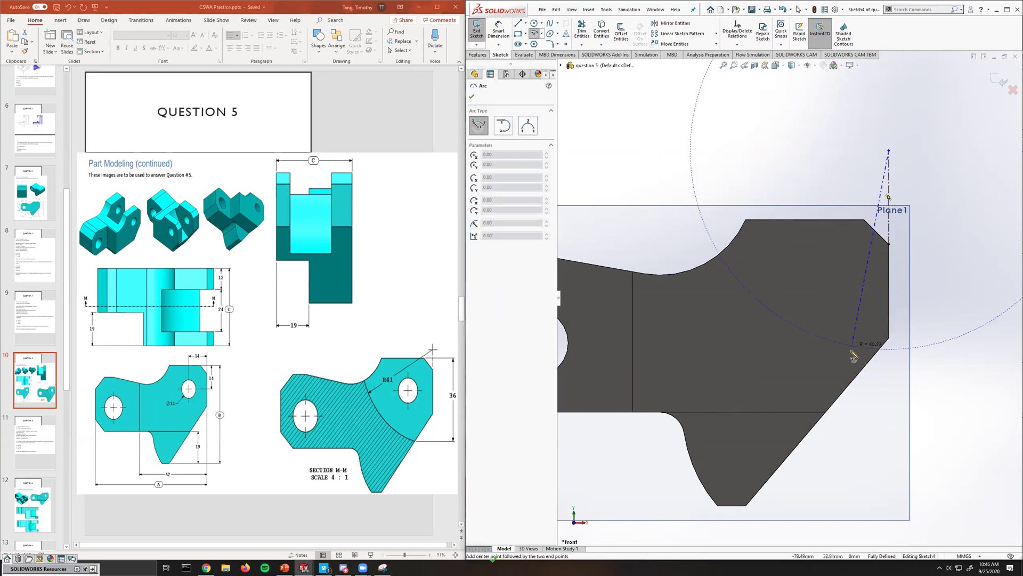
click(843, 391)
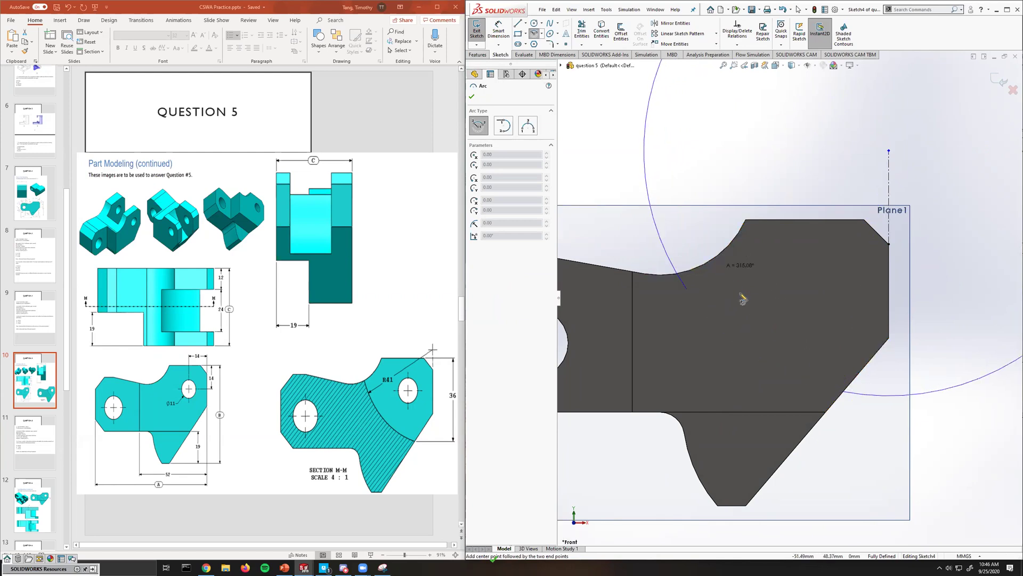
click(696, 273)
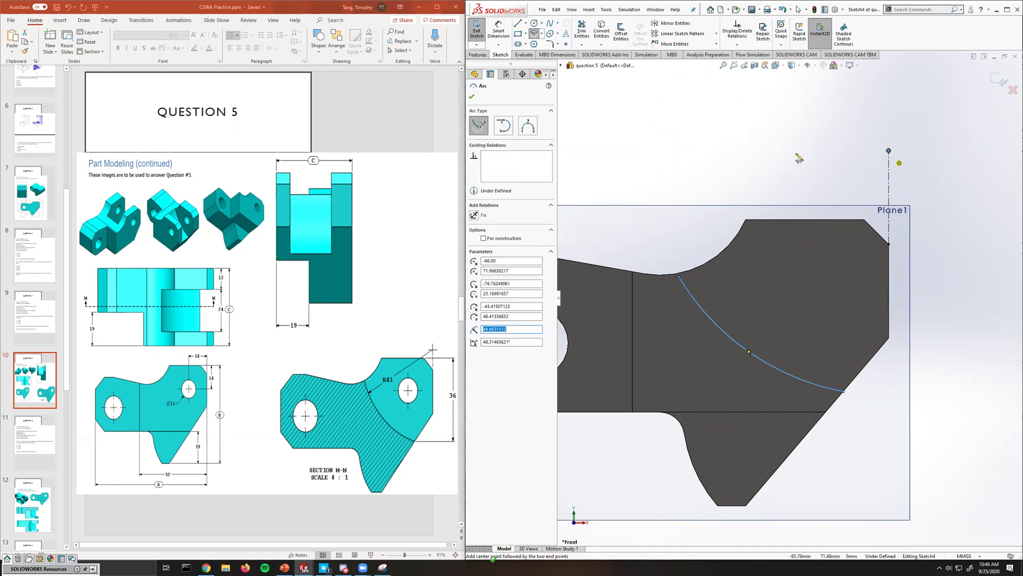
click(534, 34)
Extend the arc's upper end past the concave edge and adjust its lower end along the sloped edge.
scroll(678, 277, down, 5)
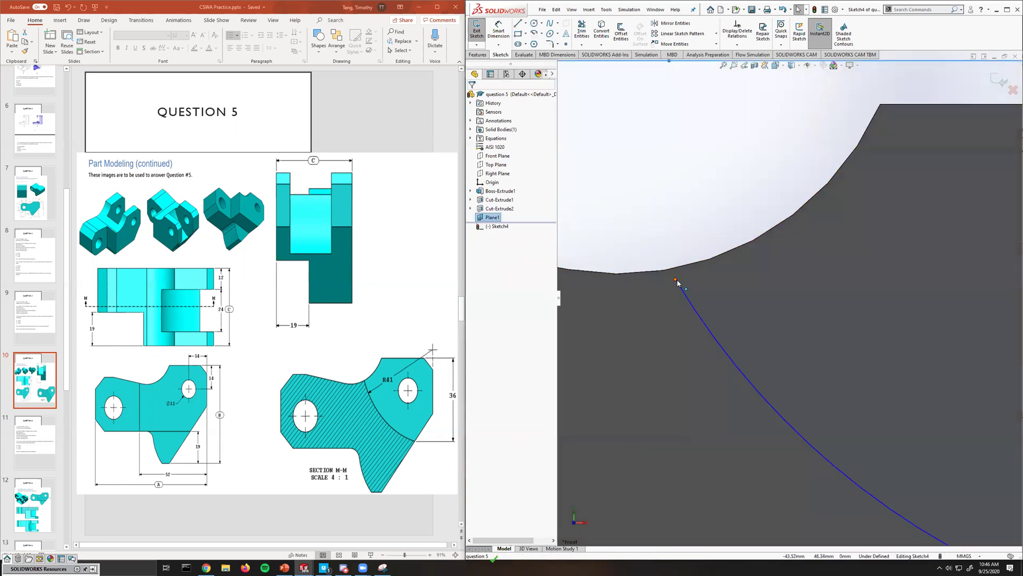
click(675, 279)
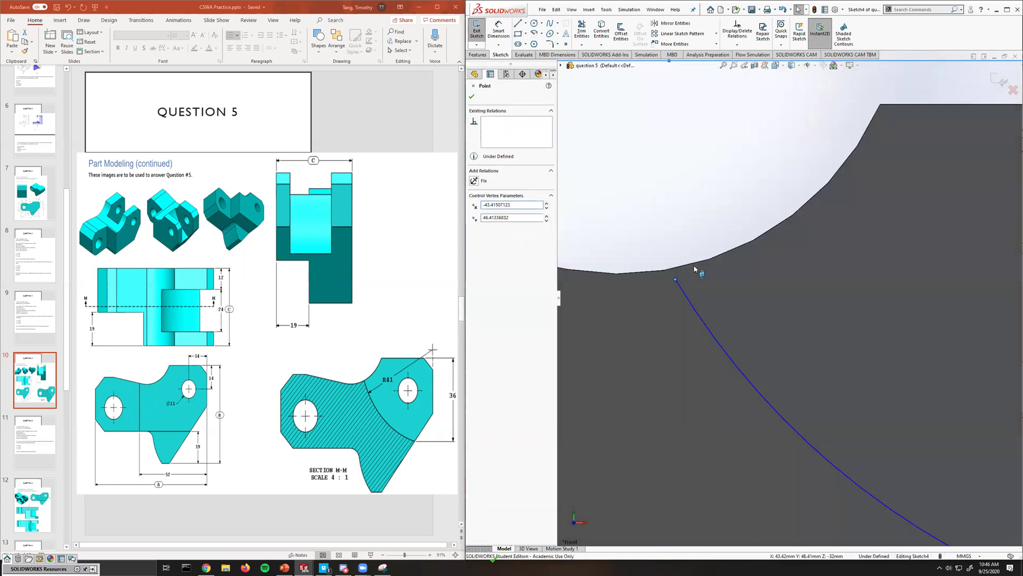
ctrl+click(655, 264)
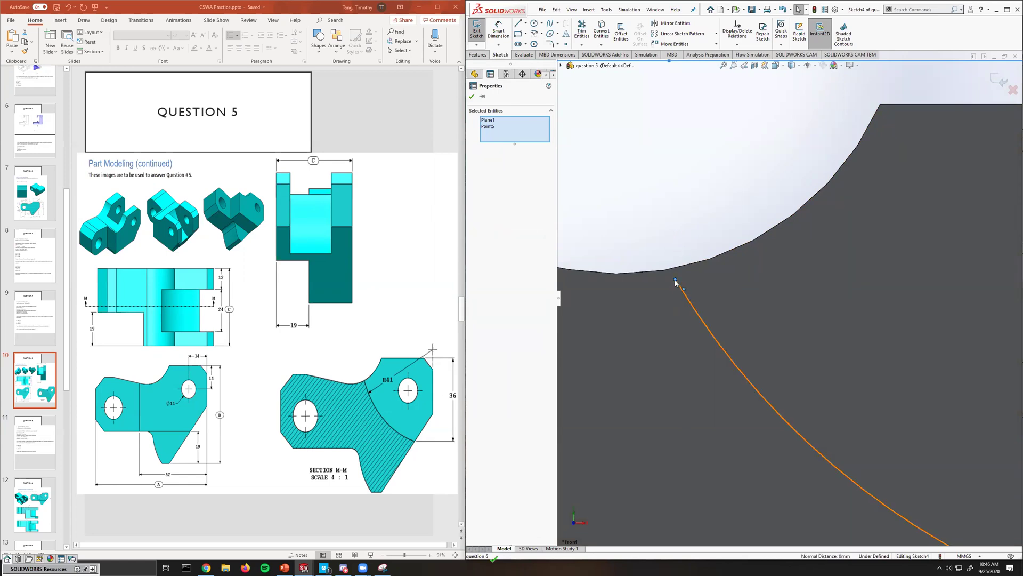
drag(675, 281, 605, 122)
scroll(758, 227, up, 4)
scroll(877, 423, down, 1)
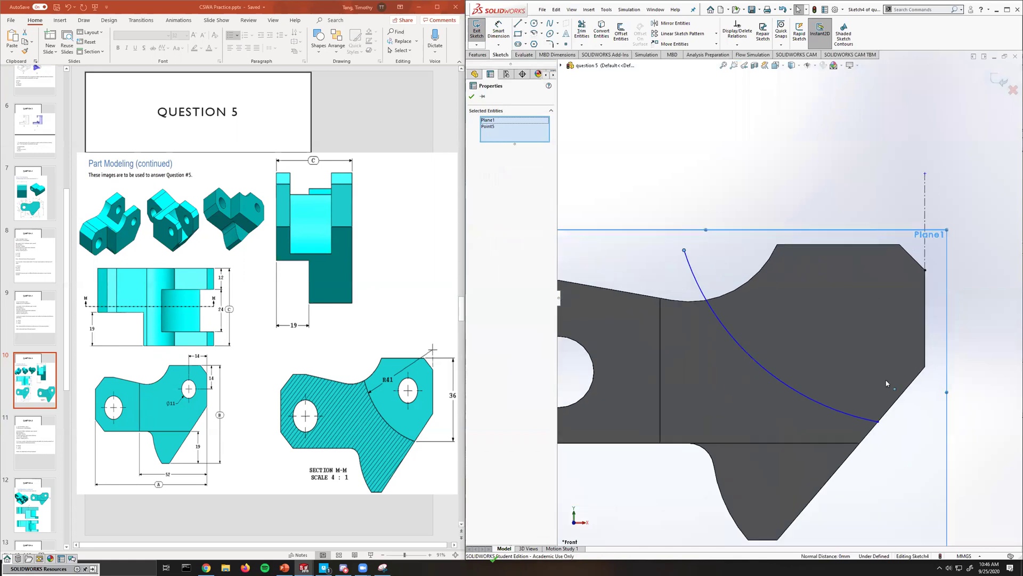
drag(879, 423, 897, 435)
key(Escape)
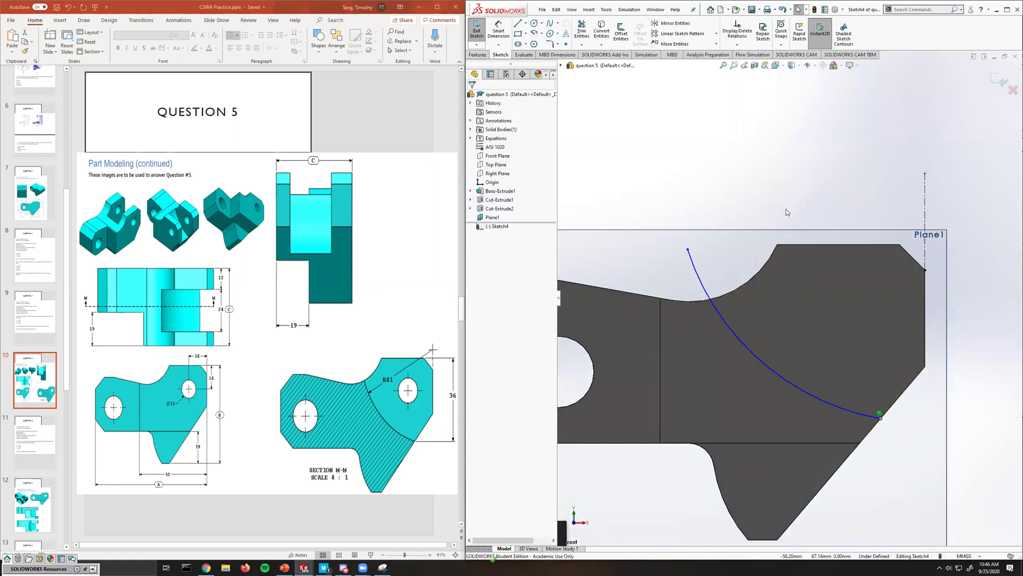
Dimension the arc's lower endpoint 36 mm vertically from the part's top edge.
click(500, 32)
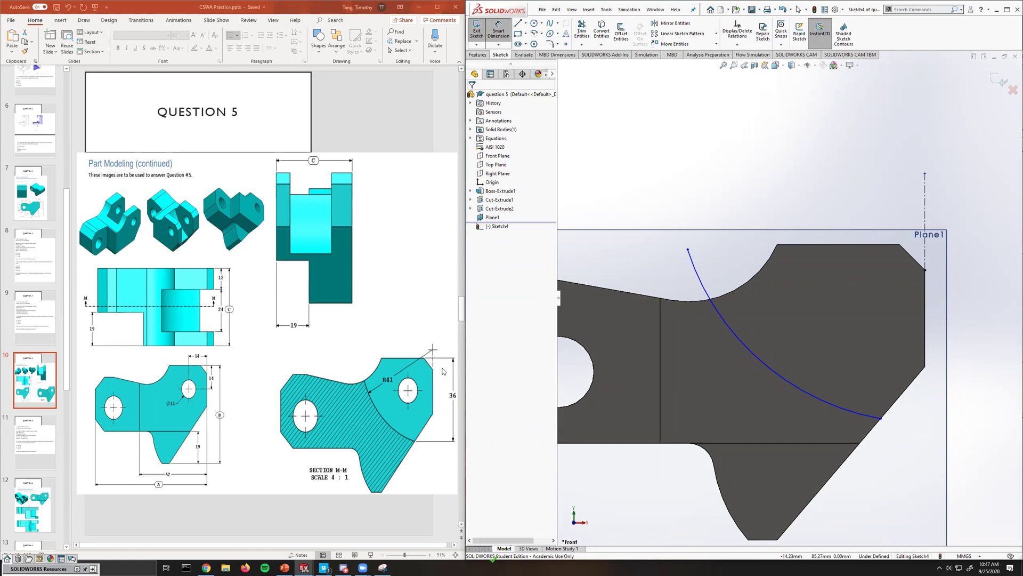
click(881, 419)
click(886, 245)
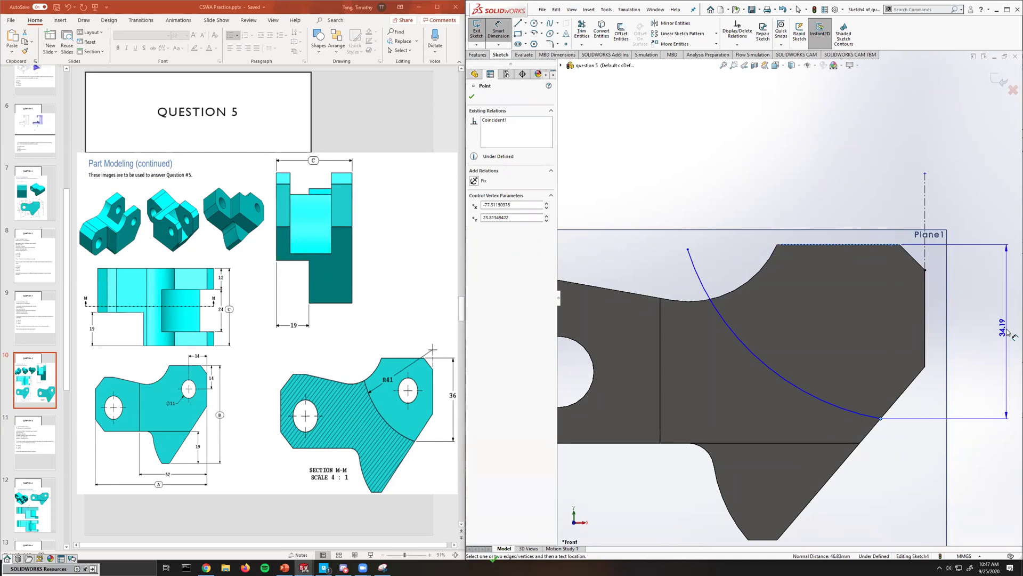
click(1007, 330)
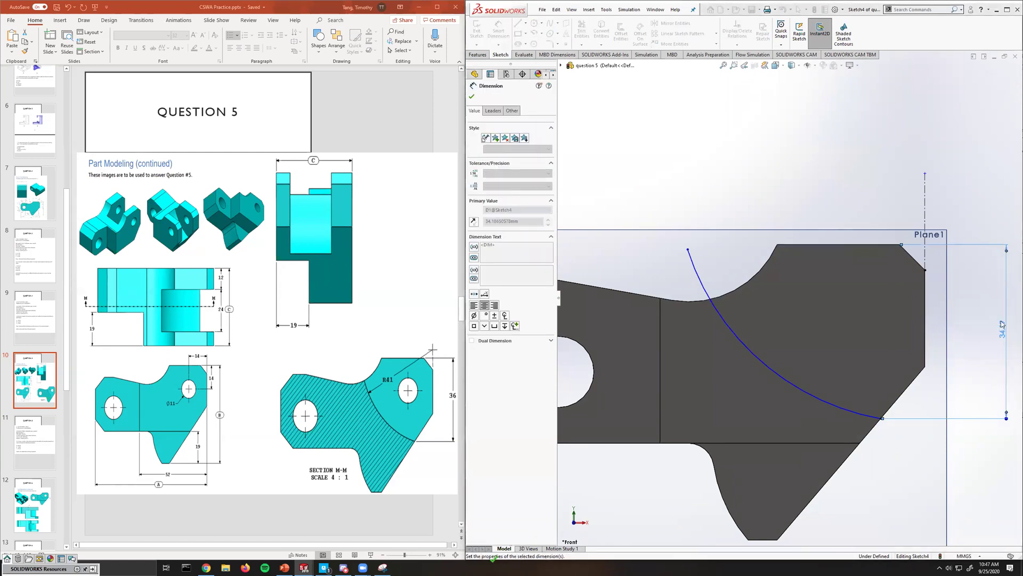
text(36)
key(Return)
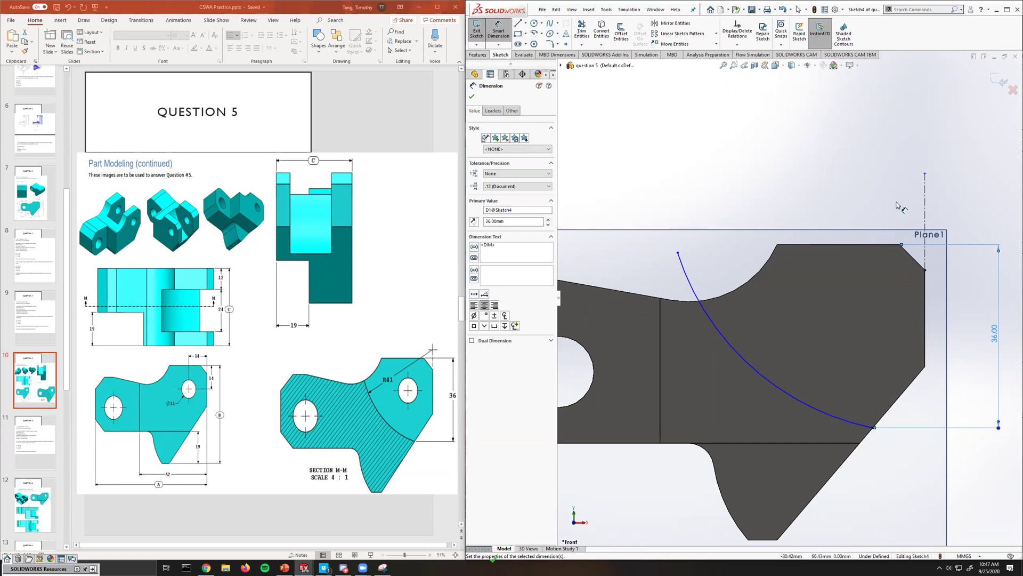
key(Escape)
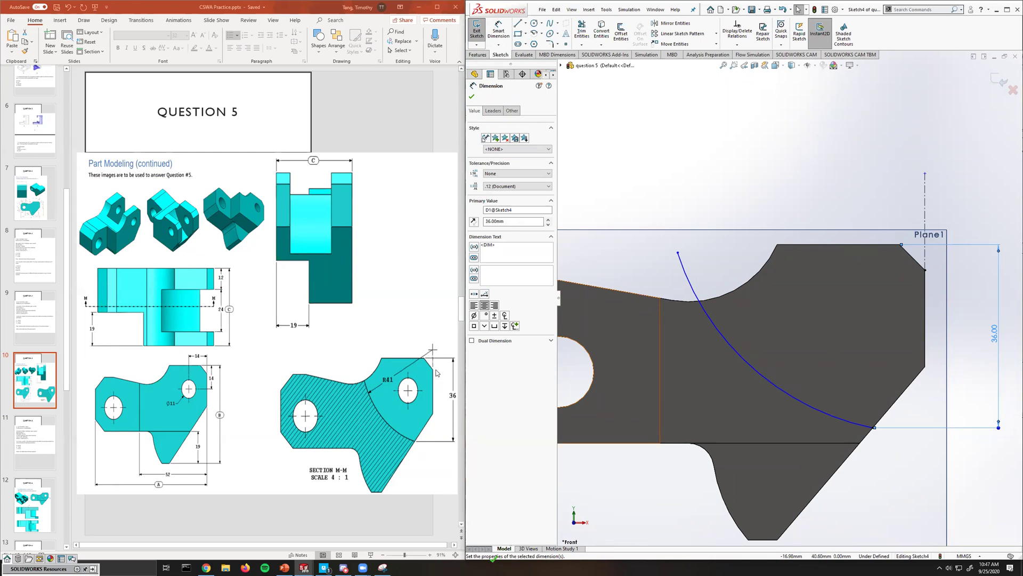
Dimension the arc's radius as 41 mm.
click(788, 327)
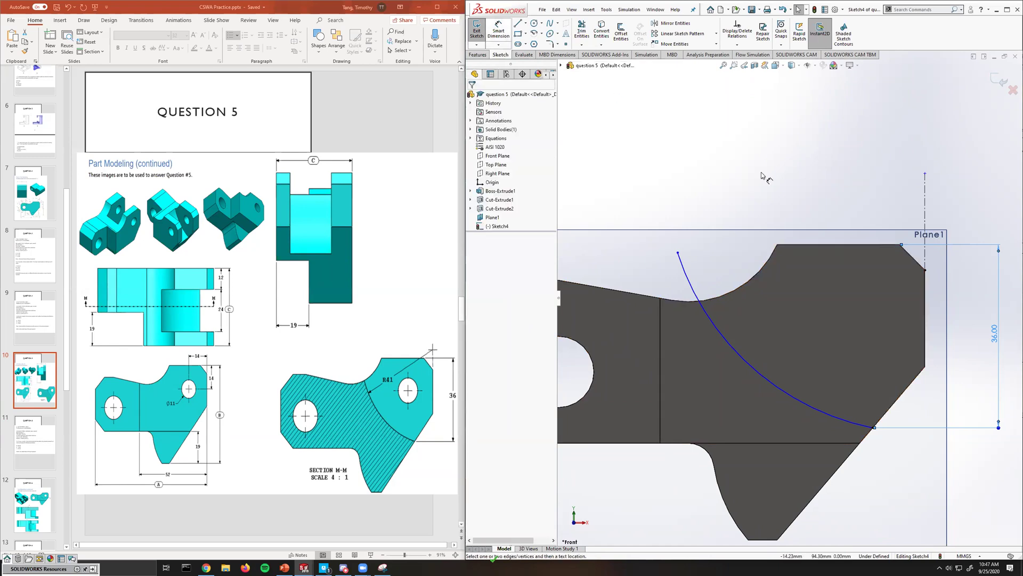
key(d)
click(687, 281)
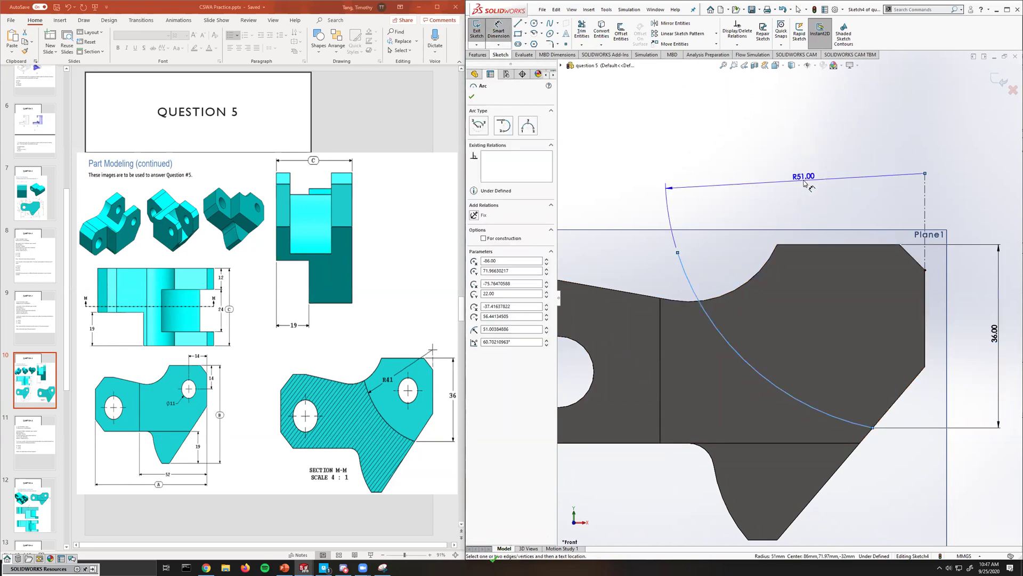
click(805, 183)
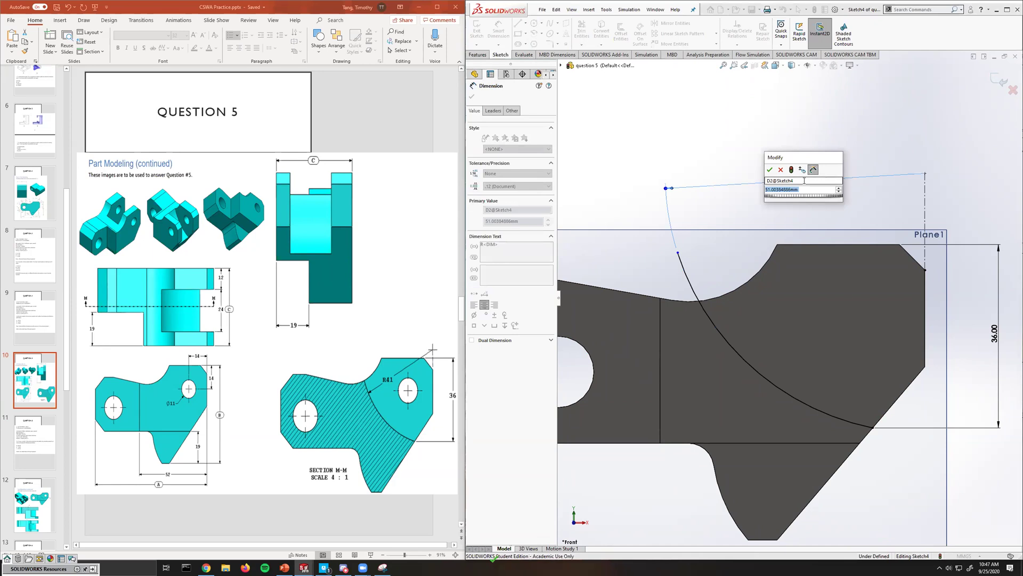
text(41)
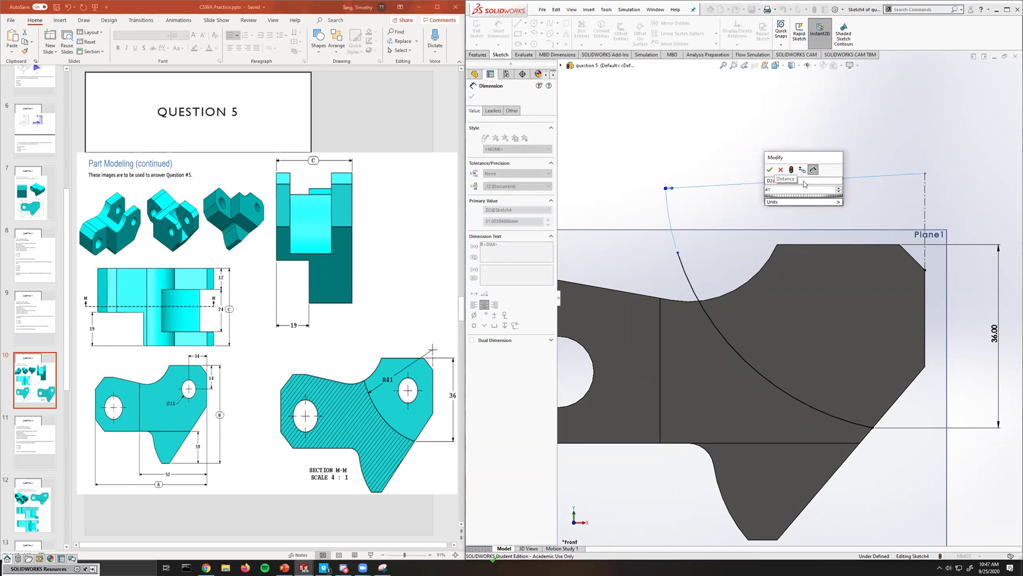
key(Return)
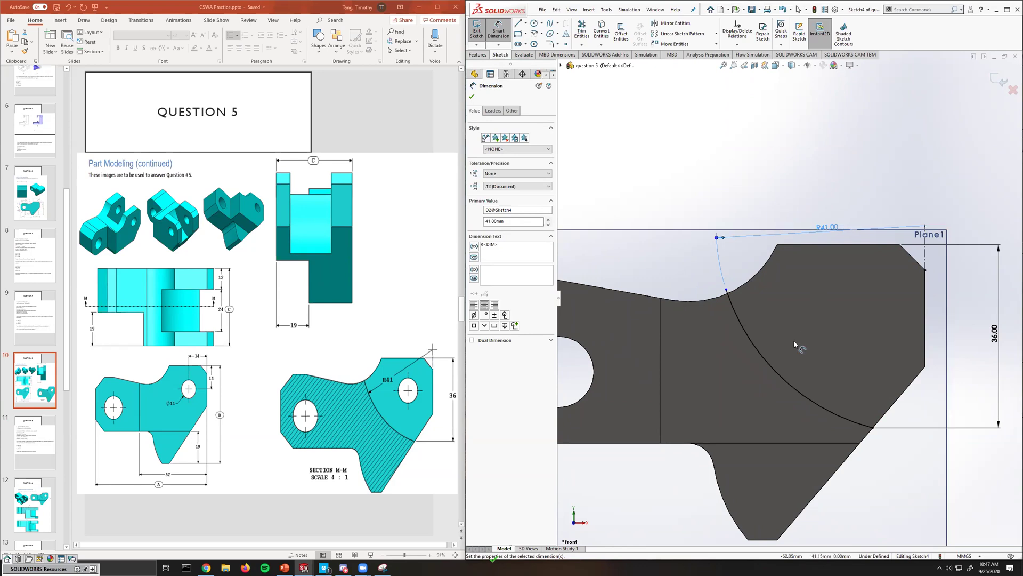
Draw a circle of 41 mm radius from the arc's center, coinciding with the arc.
click(534, 23)
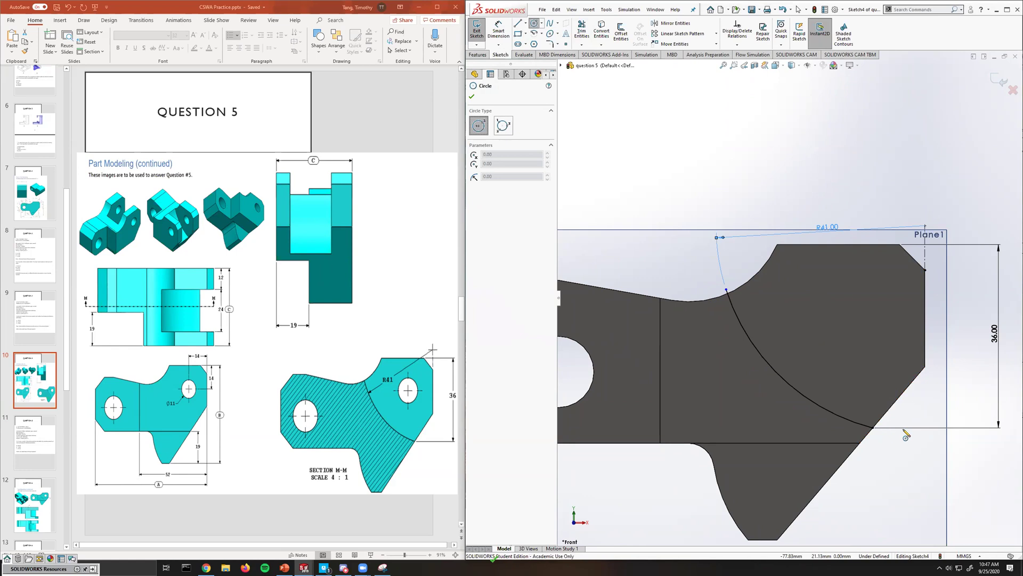
click(926, 229)
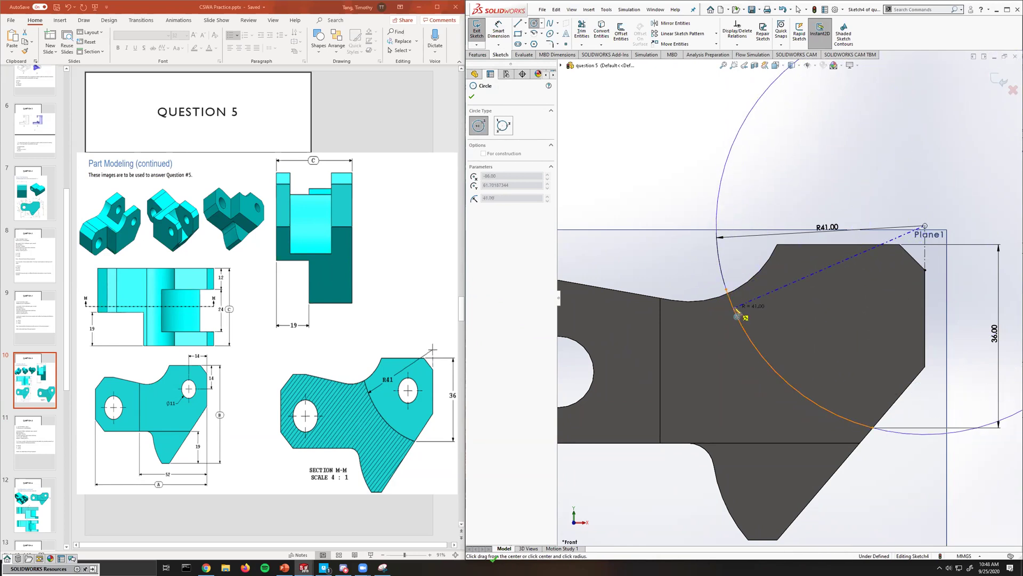
click(737, 317)
mouse_move(874, 337)
middle_down()
mouse_move(829, 317)
mouse_move(870, 347)
middle_up()
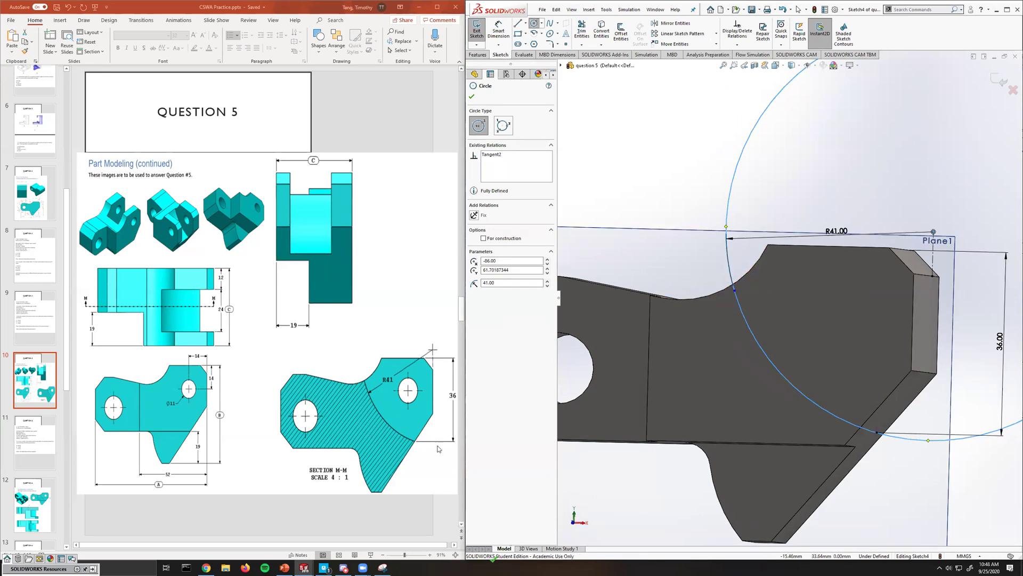
middle_drag(774, 362, 589, 399)
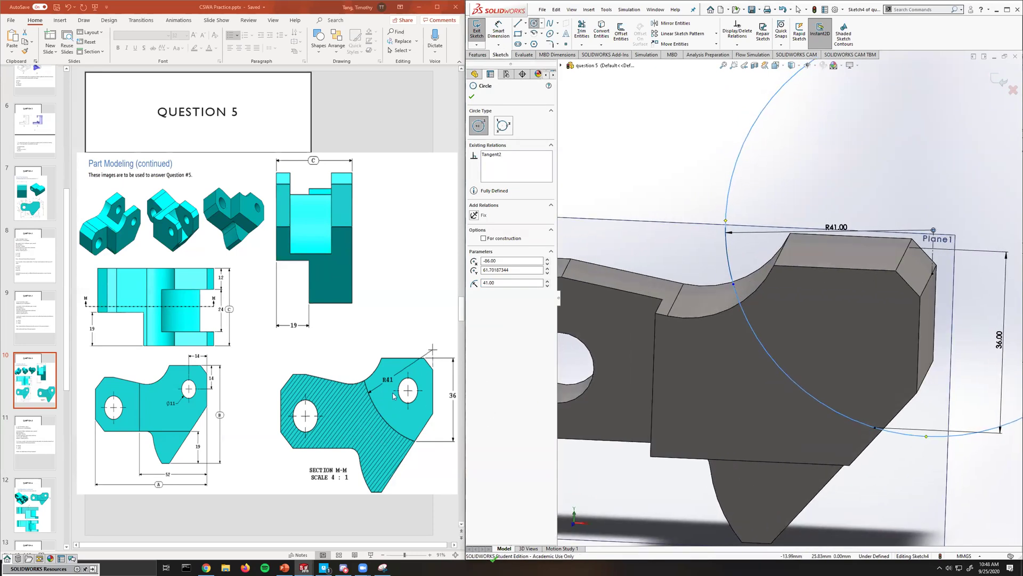
Cut the circular region with a blind Extruded Cut 24 mm deep from the offset plane.
click(476, 55)
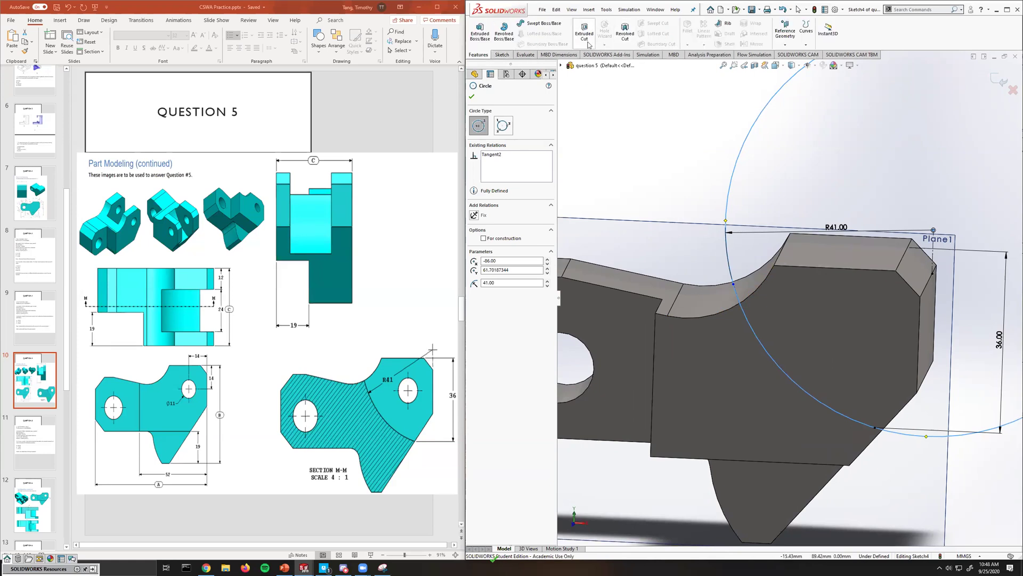
click(585, 32)
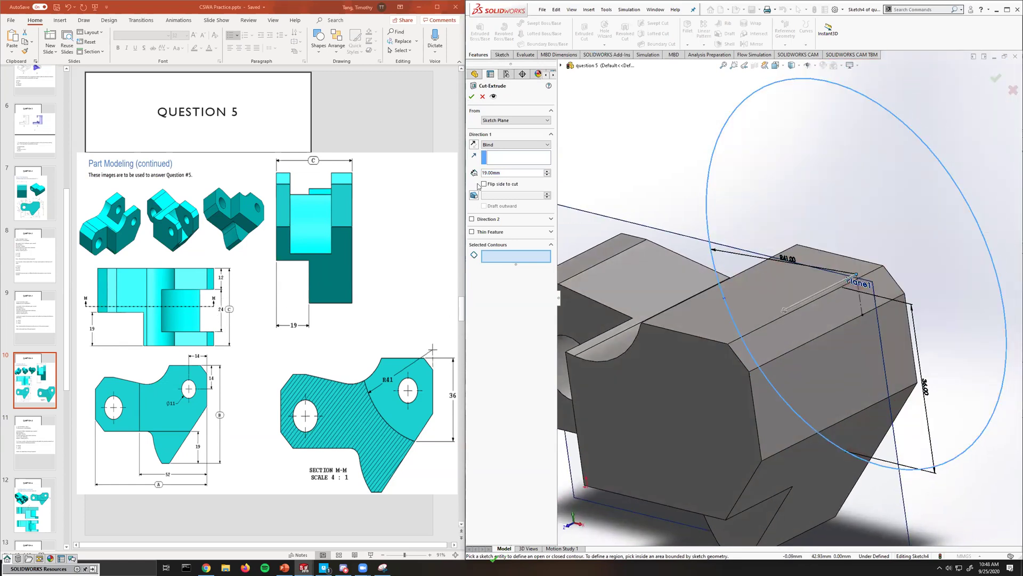
click(511, 171)
text(24)
key(Return)
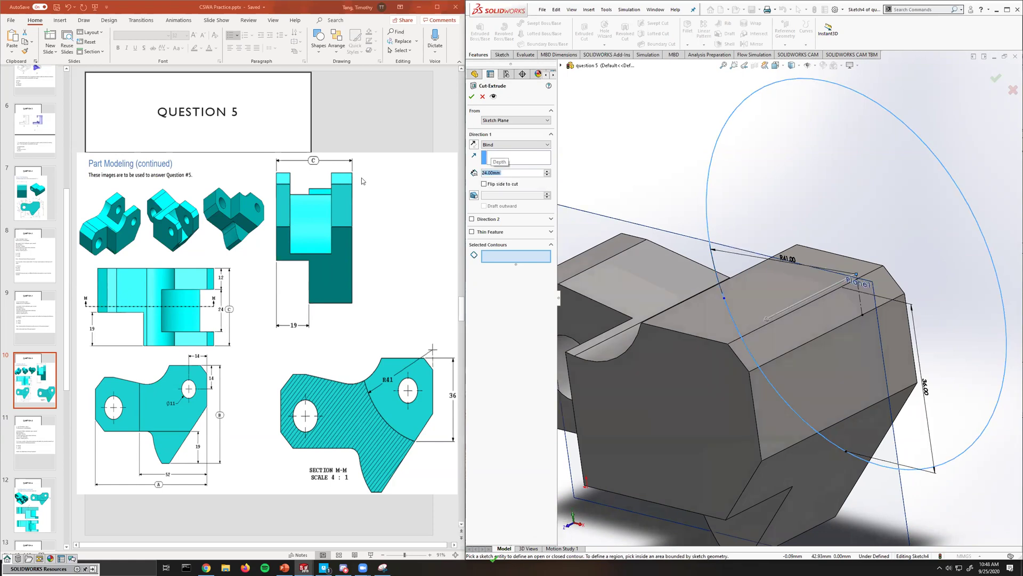
click(522, 256)
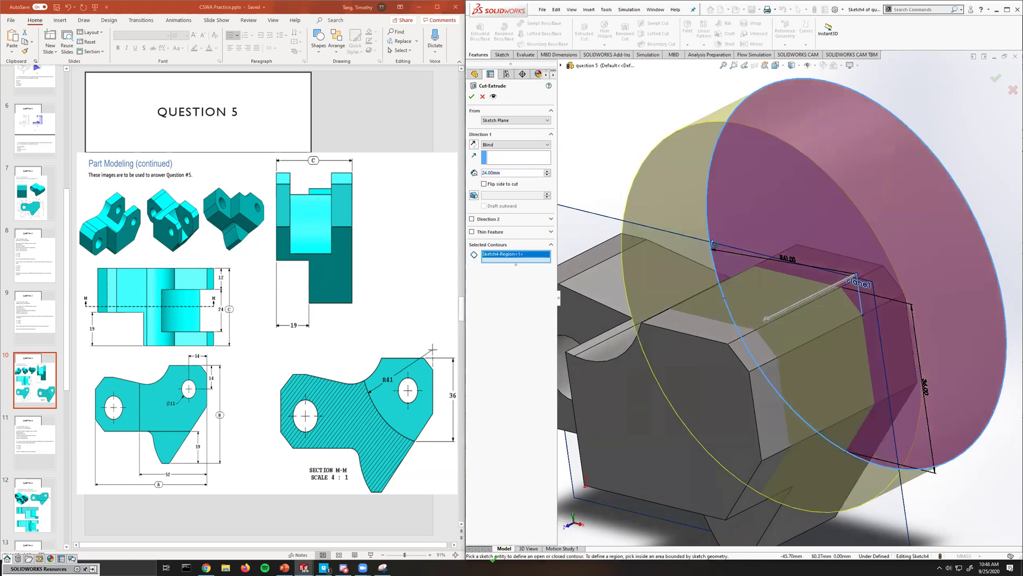
click(471, 97)
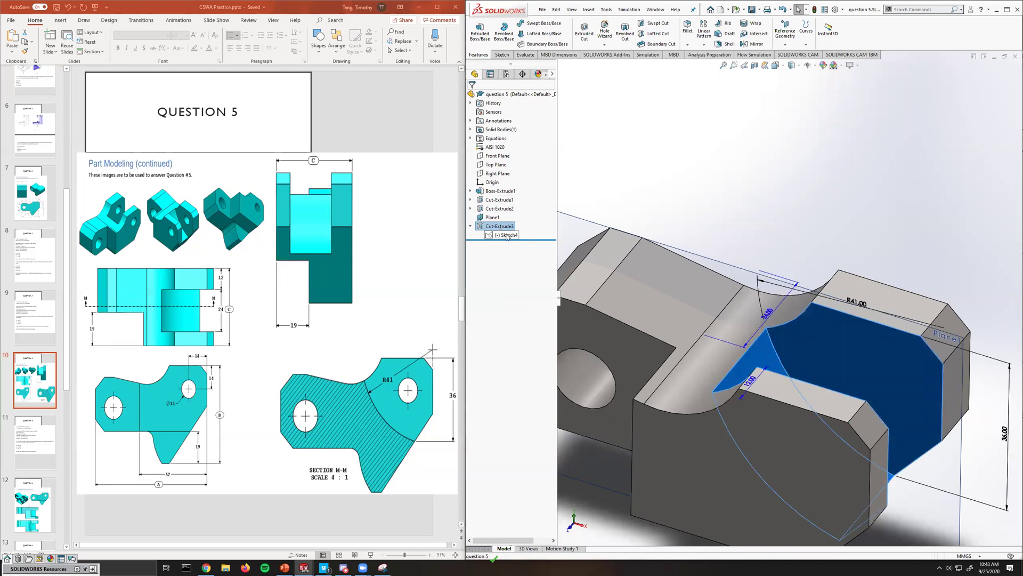
Reopen the slot cut's circle sketch for editing and orient the model to the front view.
right_click(507, 237)
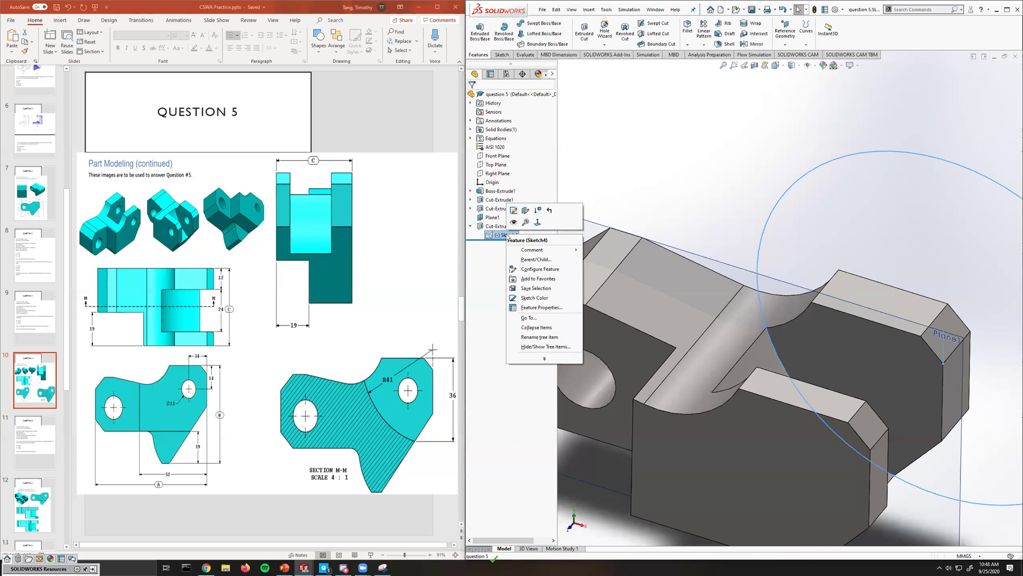
click(538, 222)
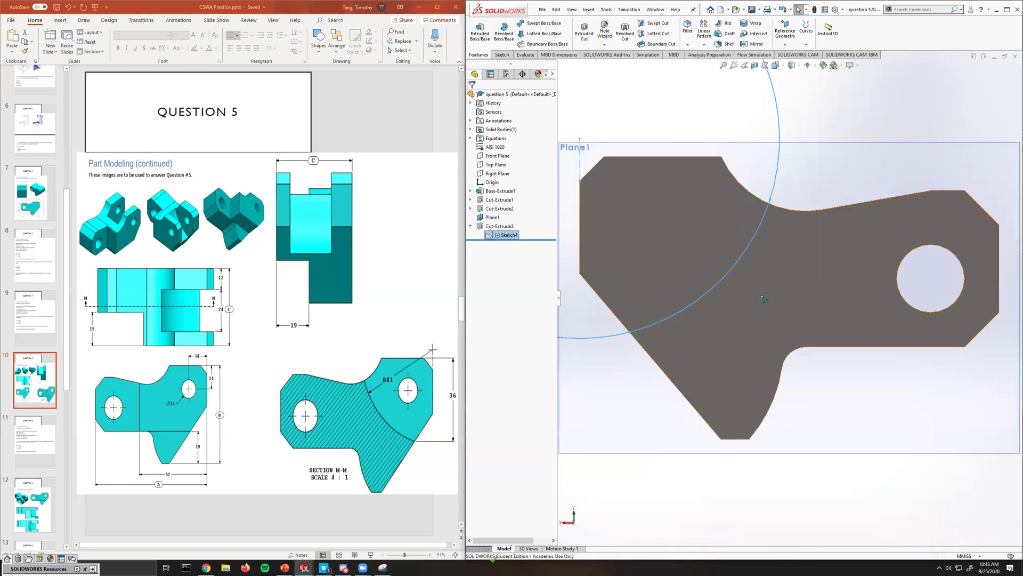
right_click(509, 235)
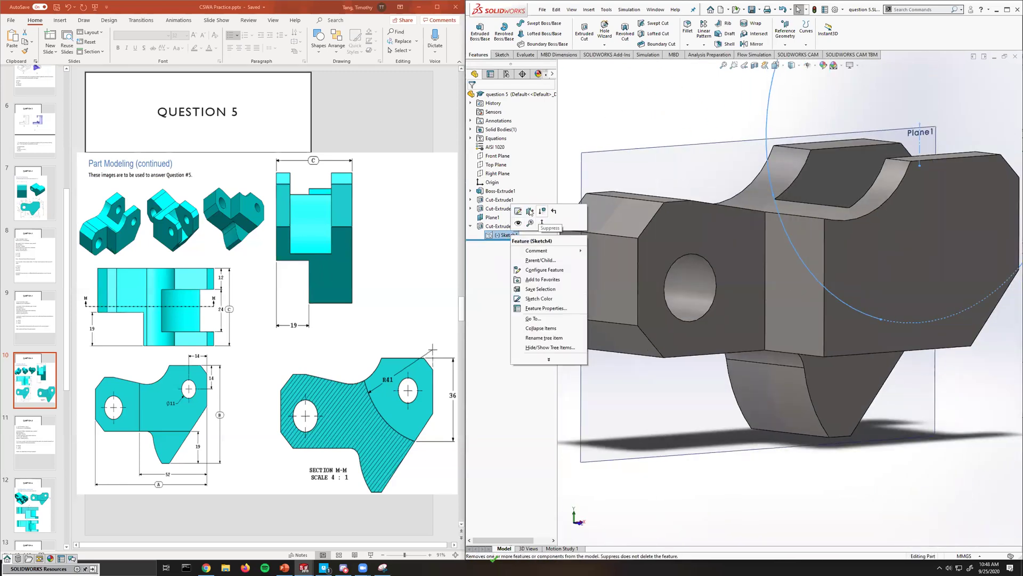
click(540, 209)
key(space)
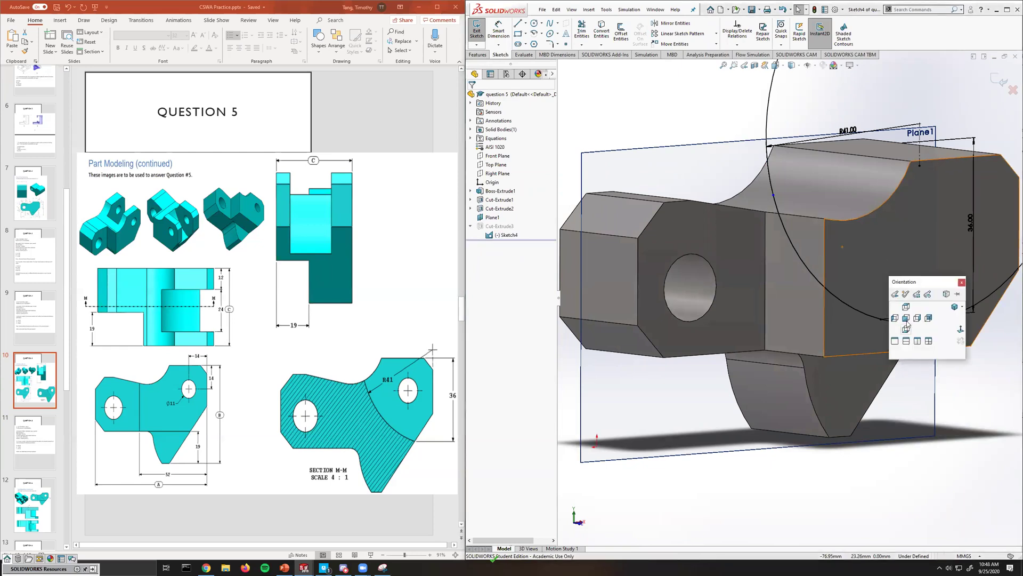
click(887, 306)
scroll(879, 307, down, 3)
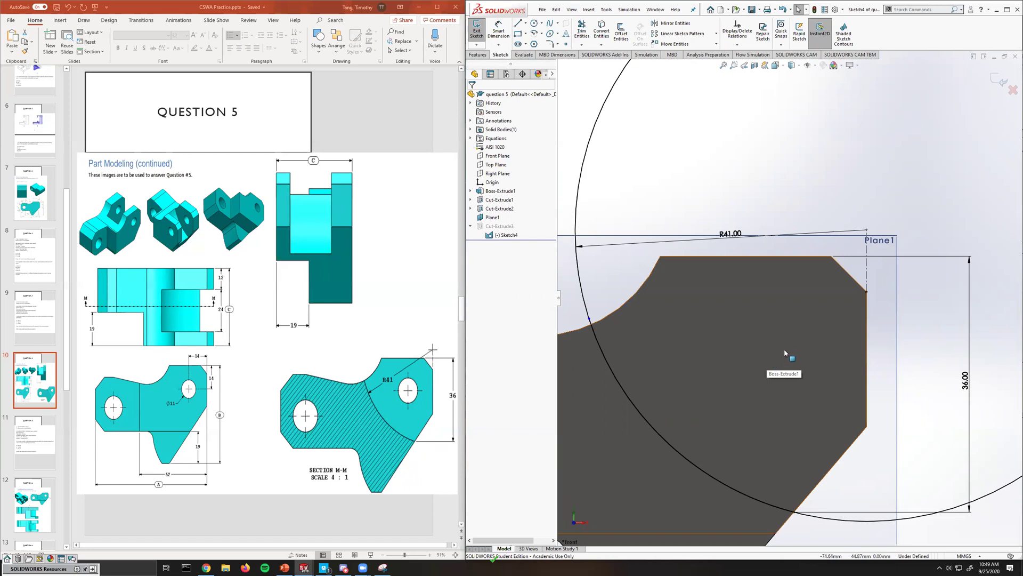
scroll(788, 240, up, 3)
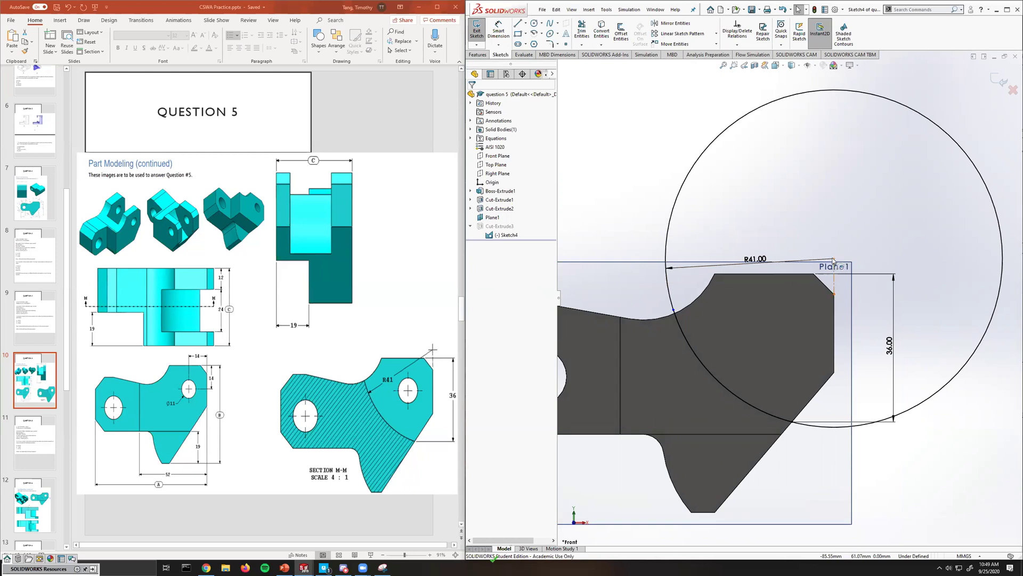
Delete the R41 dimension and enlarge the circle freehand to about 51 mm radius.
right_click(761, 259)
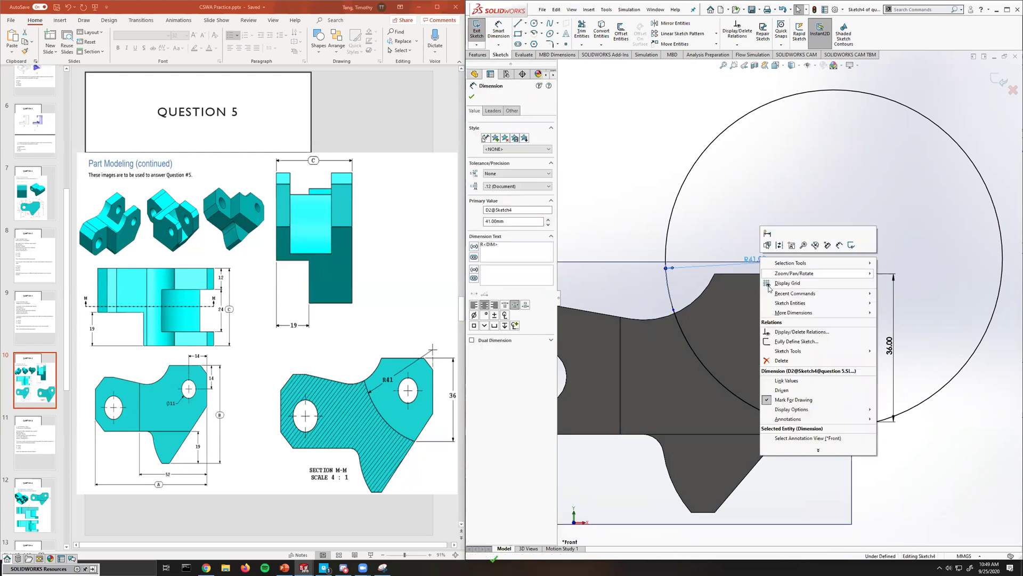
click(789, 363)
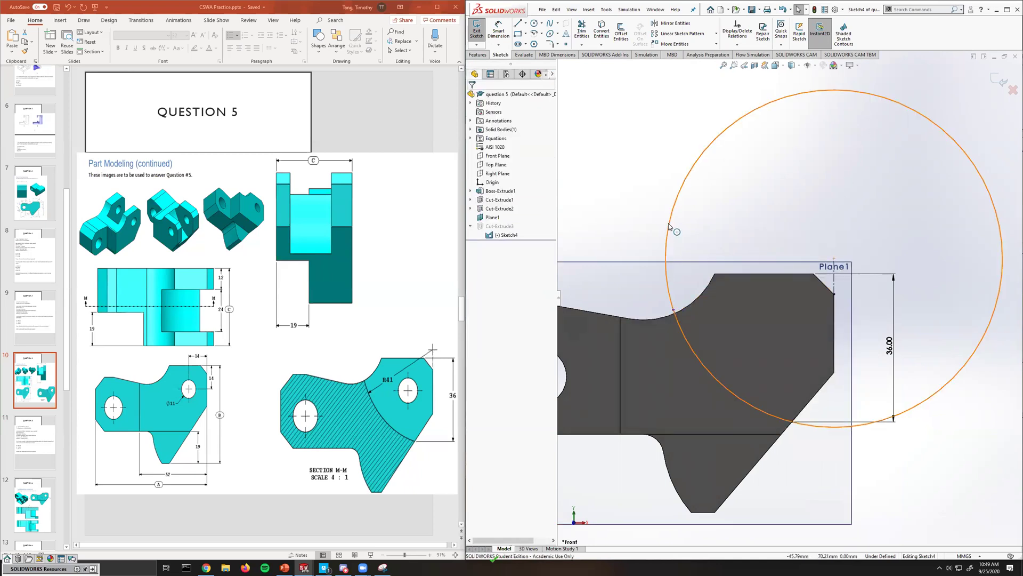
drag(668, 220, 607, 195)
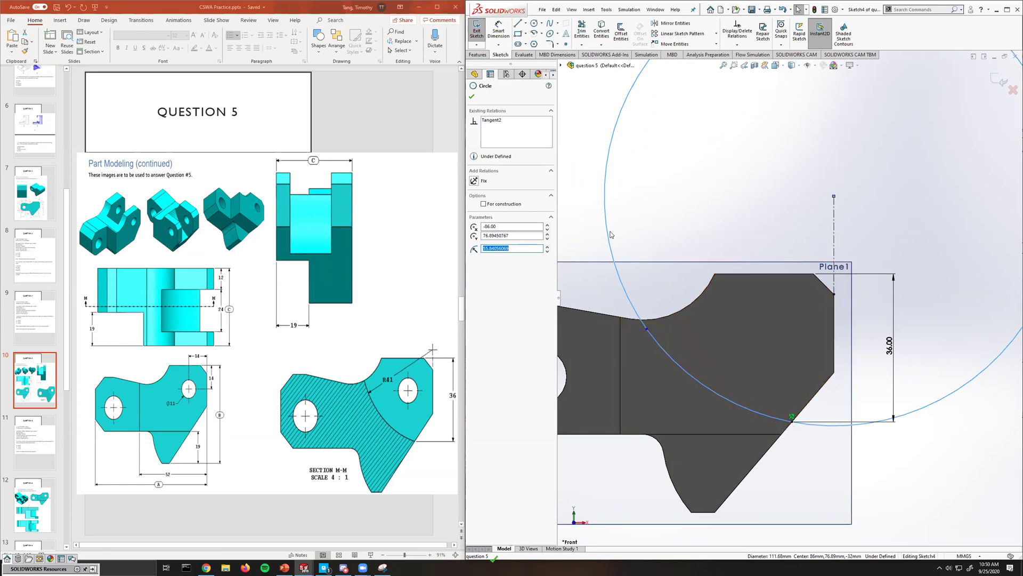
mouse_move(618, 232)
mouse_down()
mouse_move(696, 233)
mouse_move(563, 238)
mouse_move(659, 236)
mouse_move(631, 241)
mouse_up()
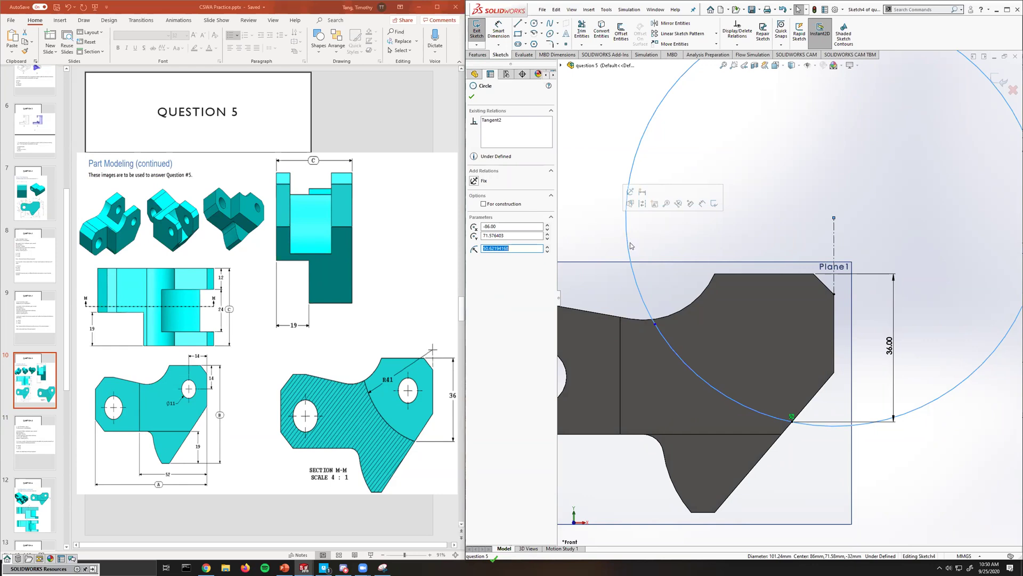
key(Escape)
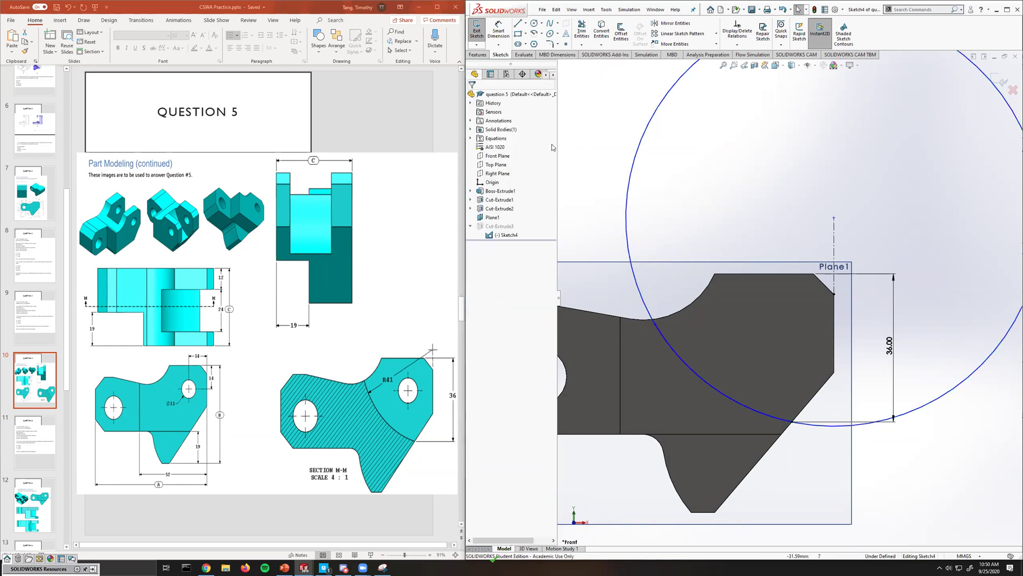
Dimension the circle's diameter as 82 mm and exit the sketch to rebuild the slot cut.
click(504, 30)
click(640, 166)
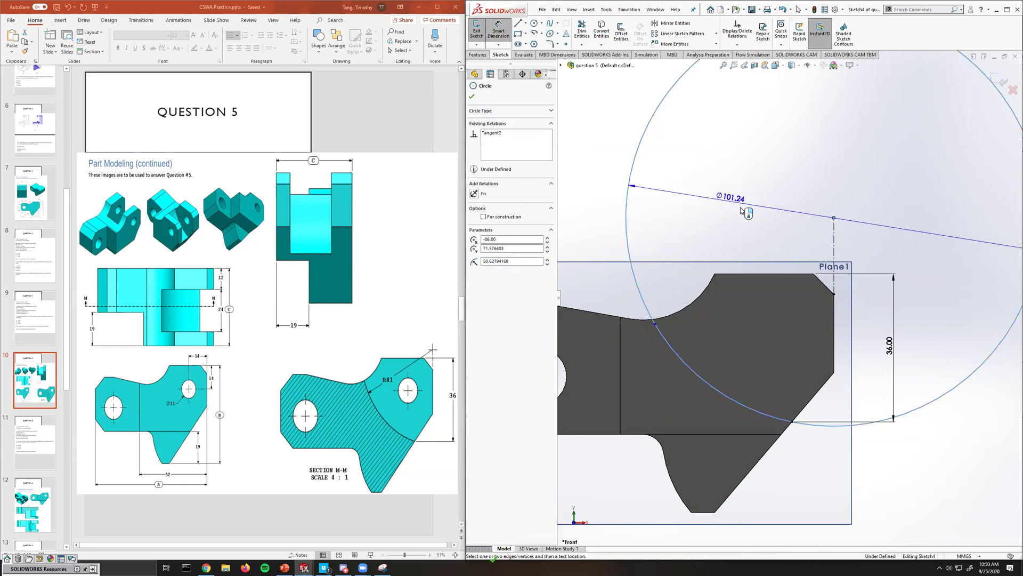
click(747, 213)
text(82)
key(Return)
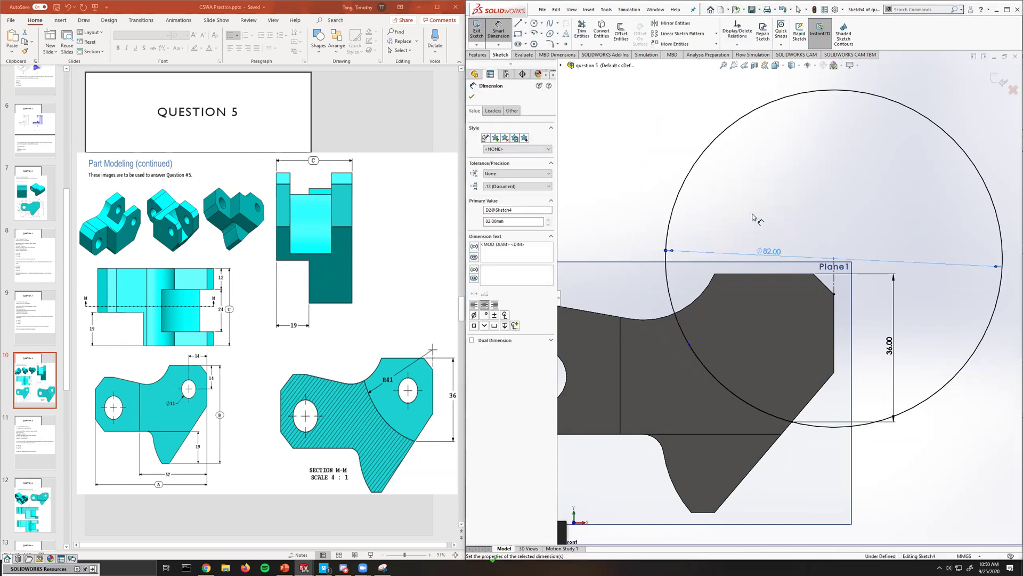
click(477, 29)
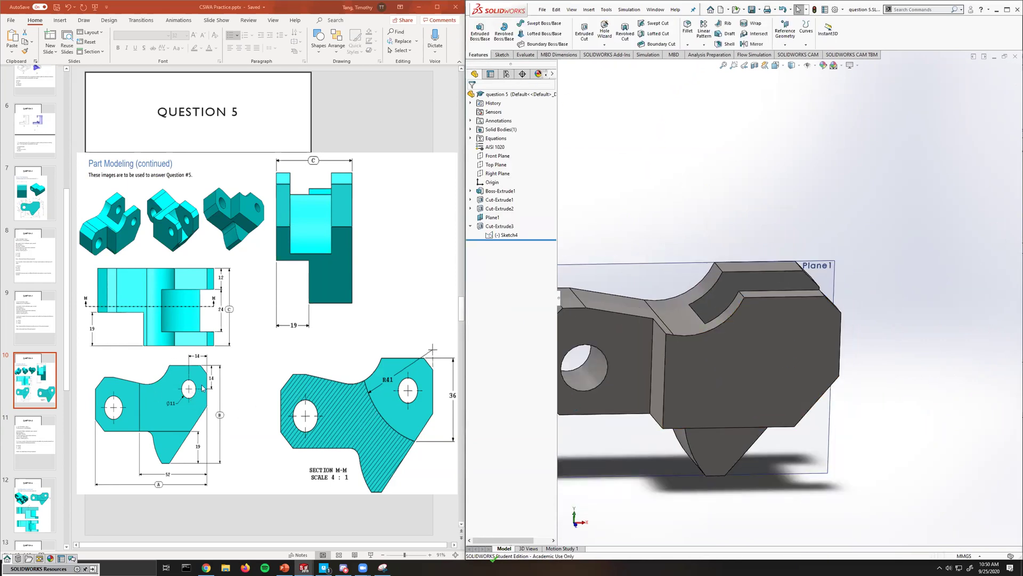
Sketch a circle about 9 mm in diameter near the upper right corner of the block's large front face.
click(791, 331)
right_click(791, 331)
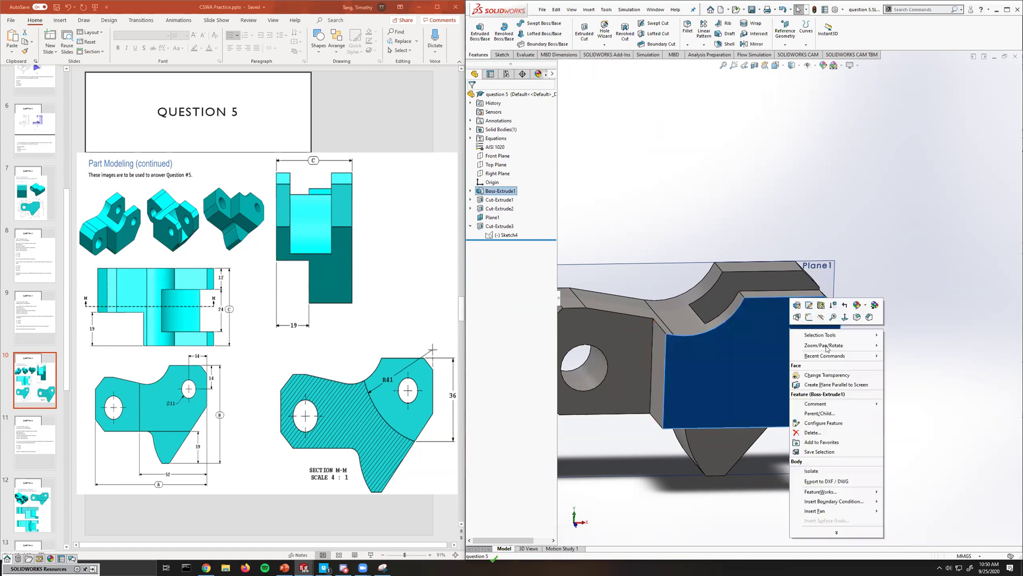
click(846, 317)
click(501, 55)
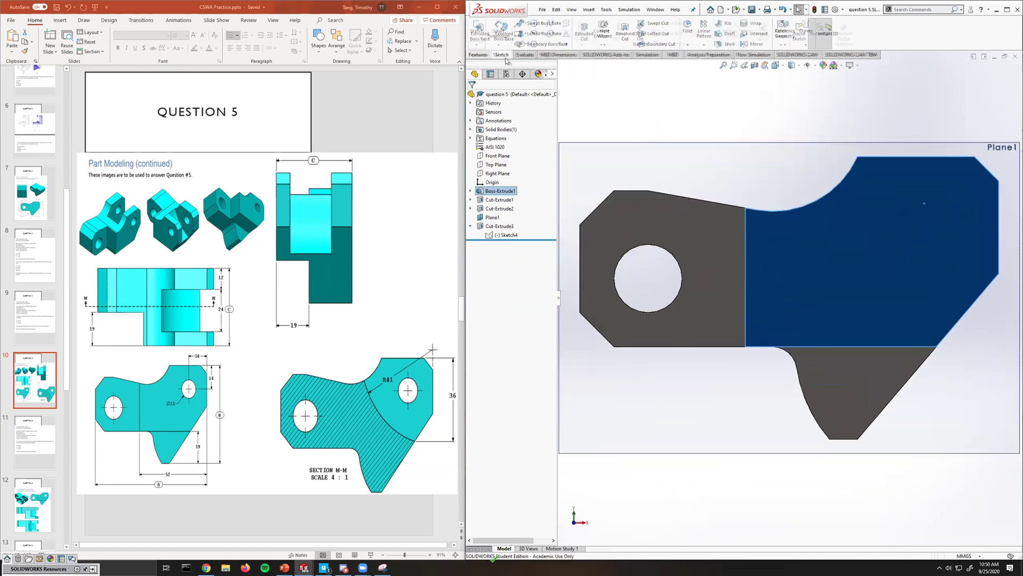
click(482, 33)
click(534, 23)
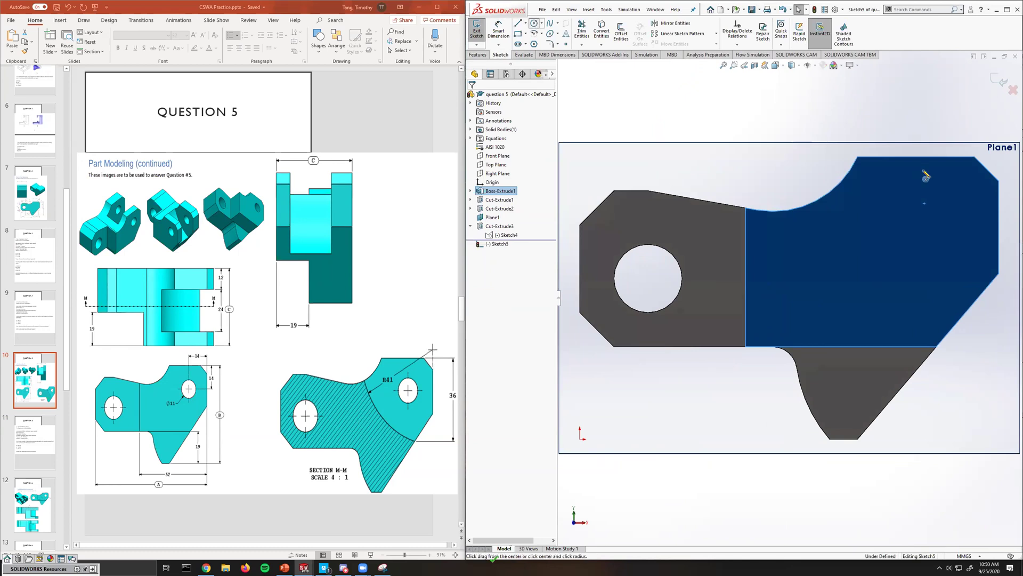
click(947, 196)
click(968, 188)
Dimension the circle's diameter as 11 mm.
click(499, 32)
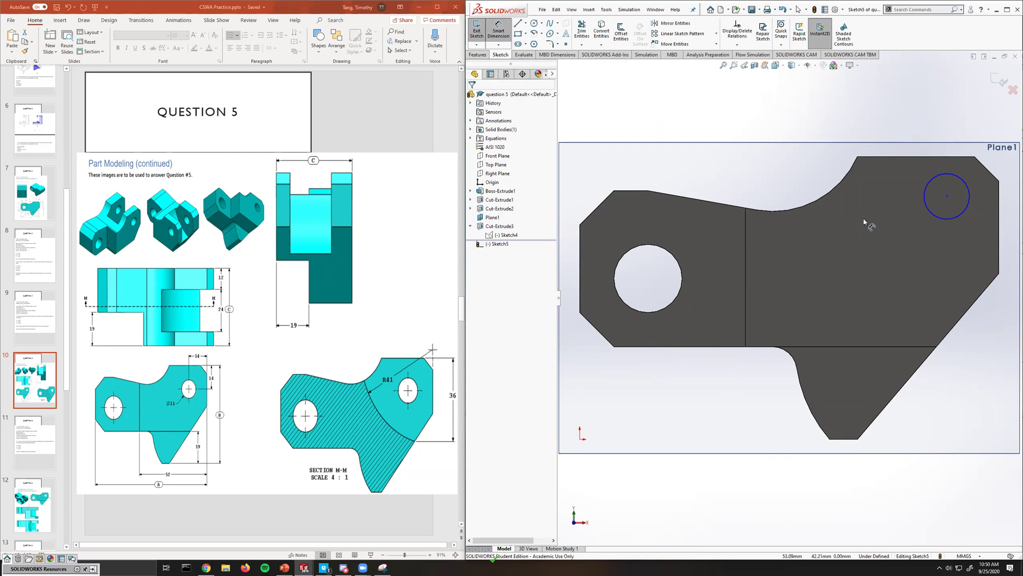
click(930, 213)
click(872, 218)
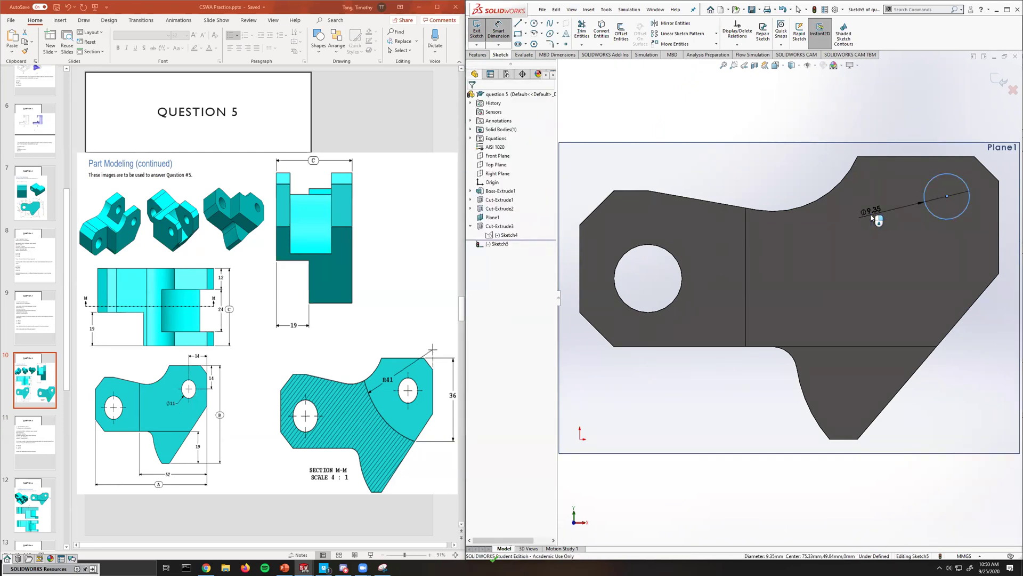
key(Return)
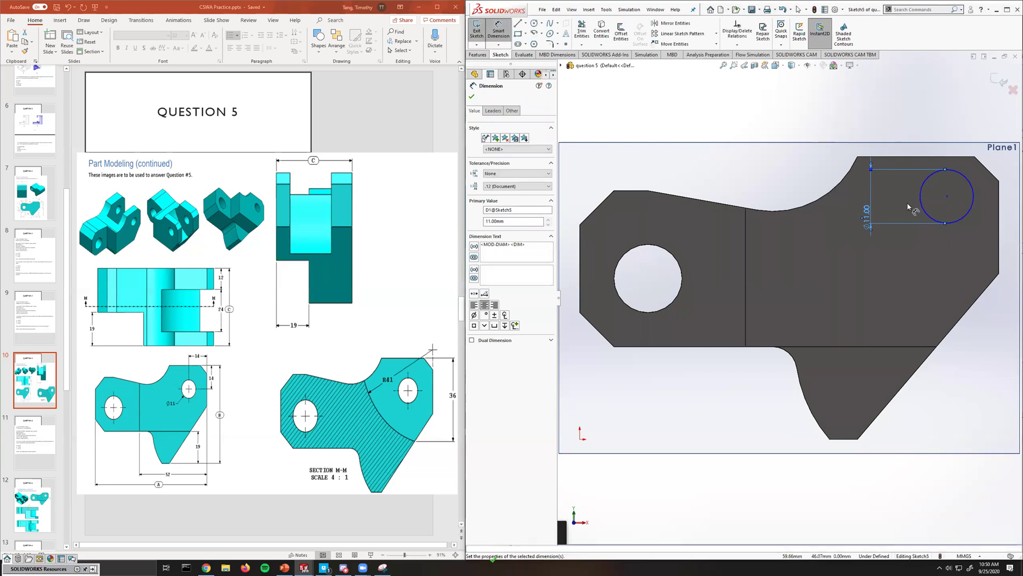
Dimension the circle's centre 14 mm below the face's top edge.
click(954, 171)
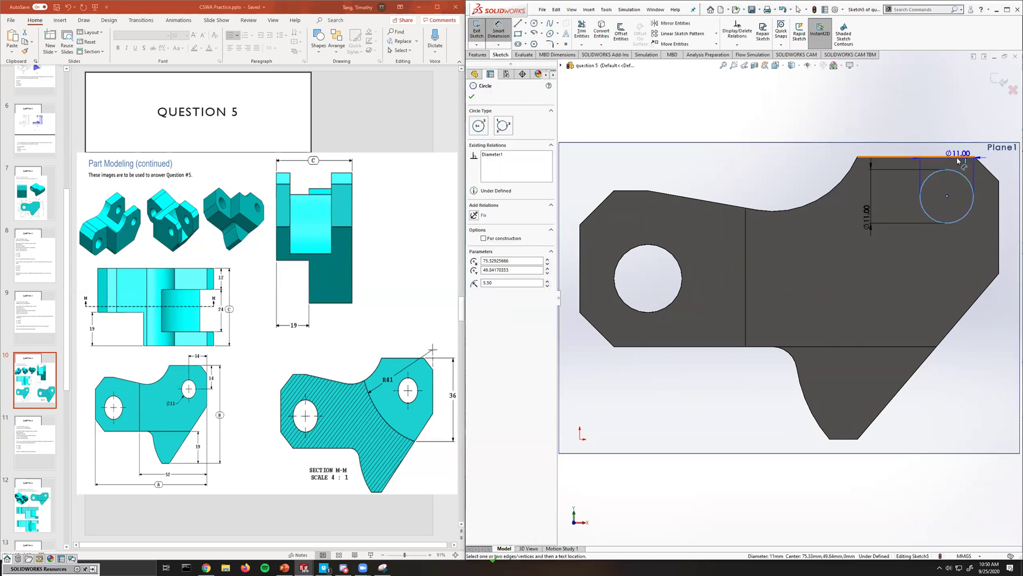
click(958, 158)
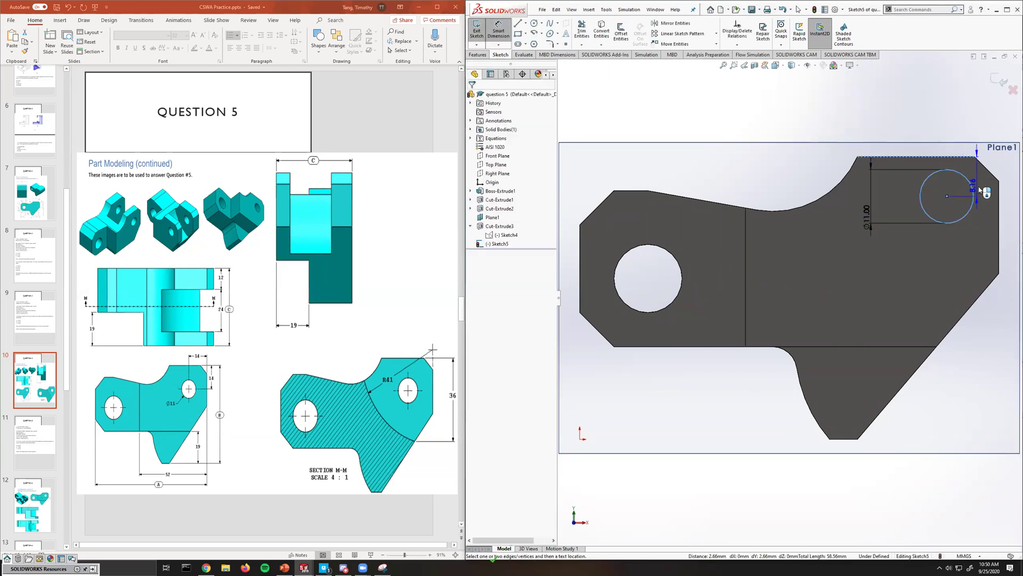
click(823, 182)
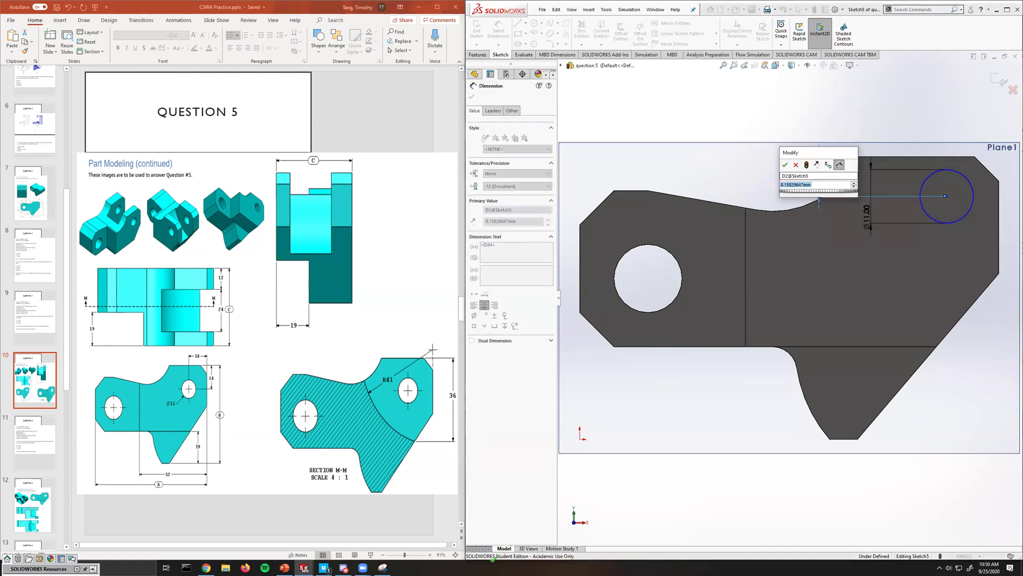
text(14)
key(Return)
Dimension the circle's centre 14 mm from the face's right vertical edge.
click(970, 213)
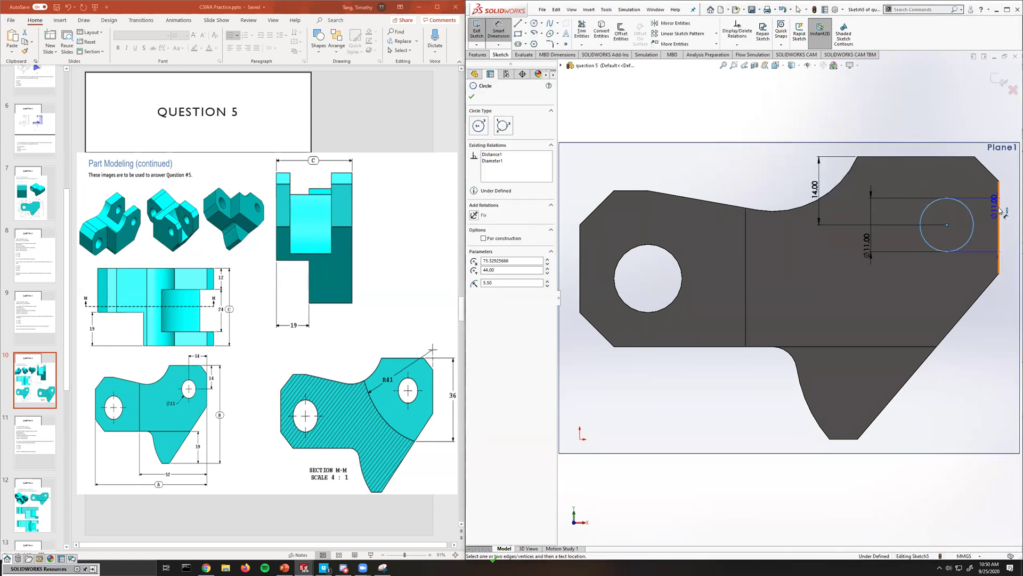
click(998, 243)
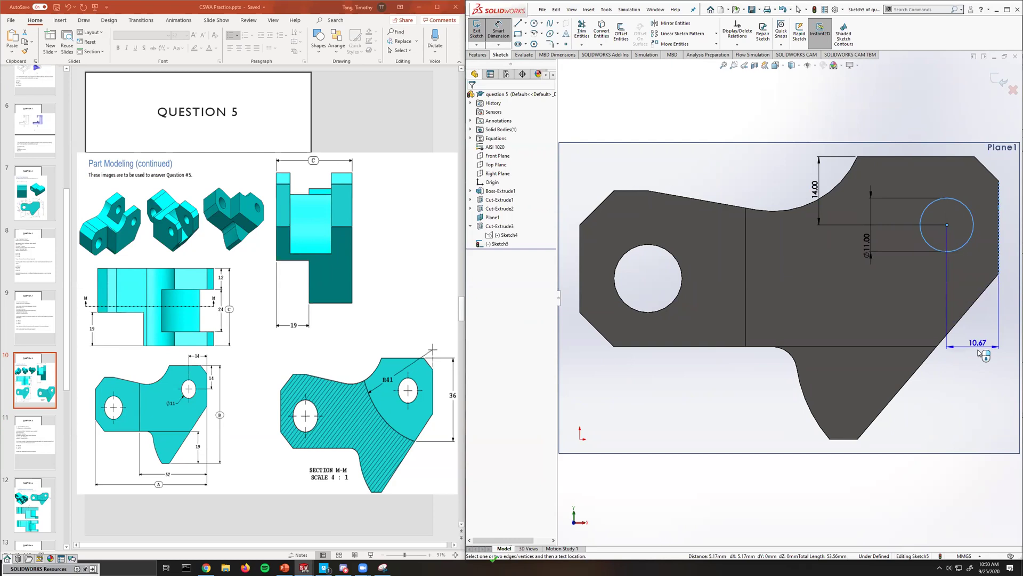
click(985, 347)
text(14)
key(Return)
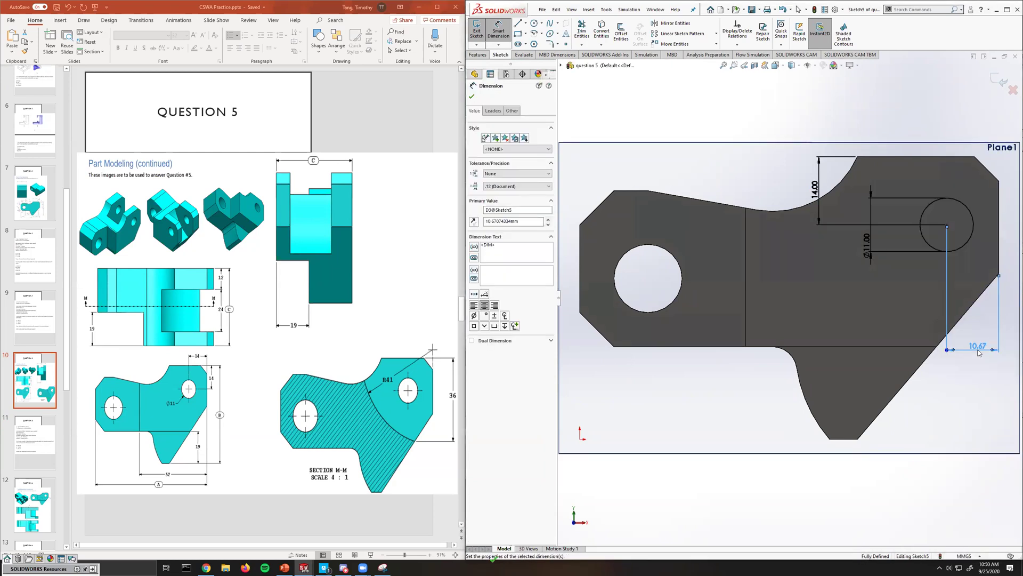
Cut the 11 mm circle with an Extruded Cut set to Through All and orient the part to the isometric view.
click(477, 35)
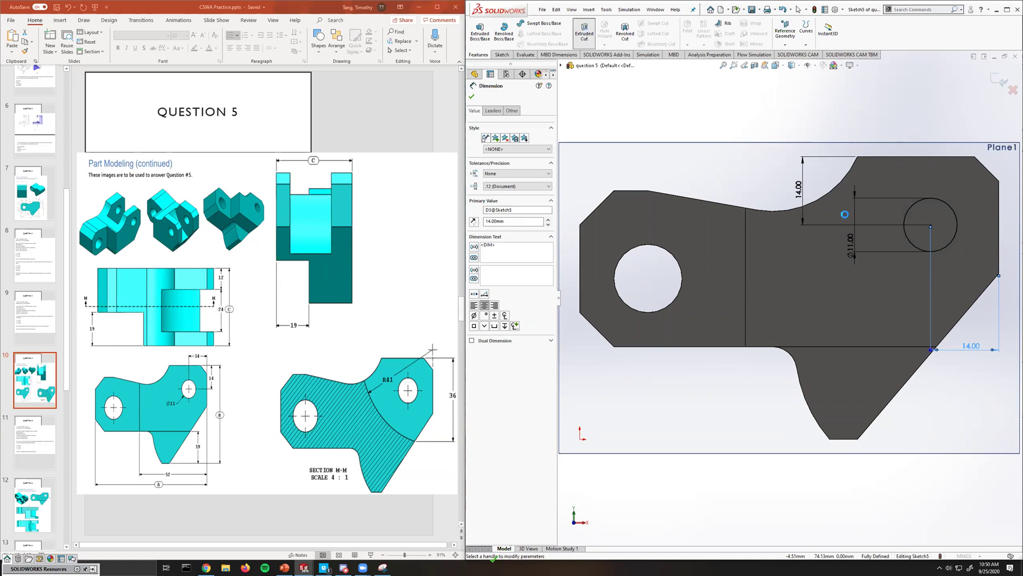
click(516, 144)
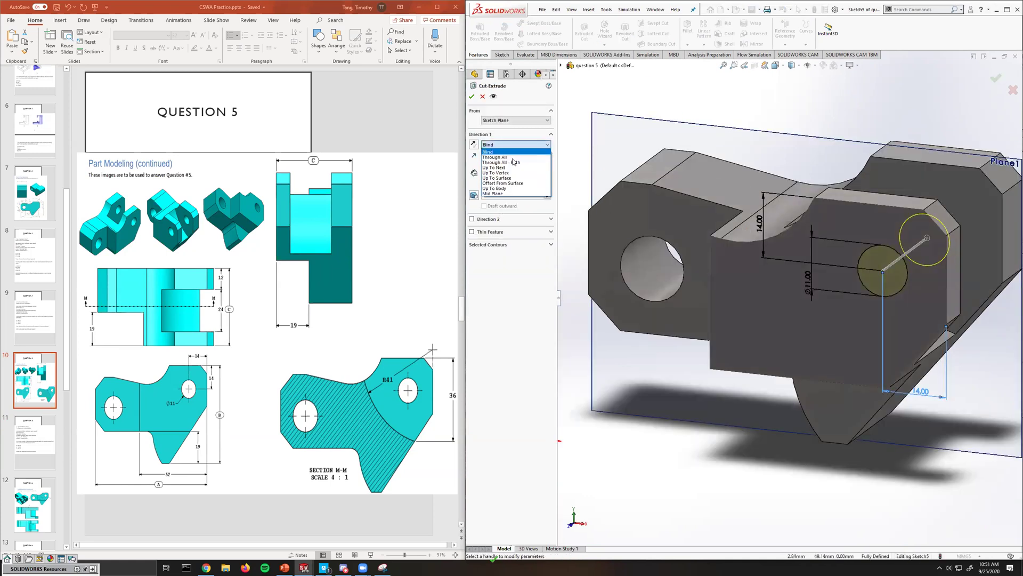
click(513, 159)
middle_drag(831, 266, 800, 299)
click(471, 96)
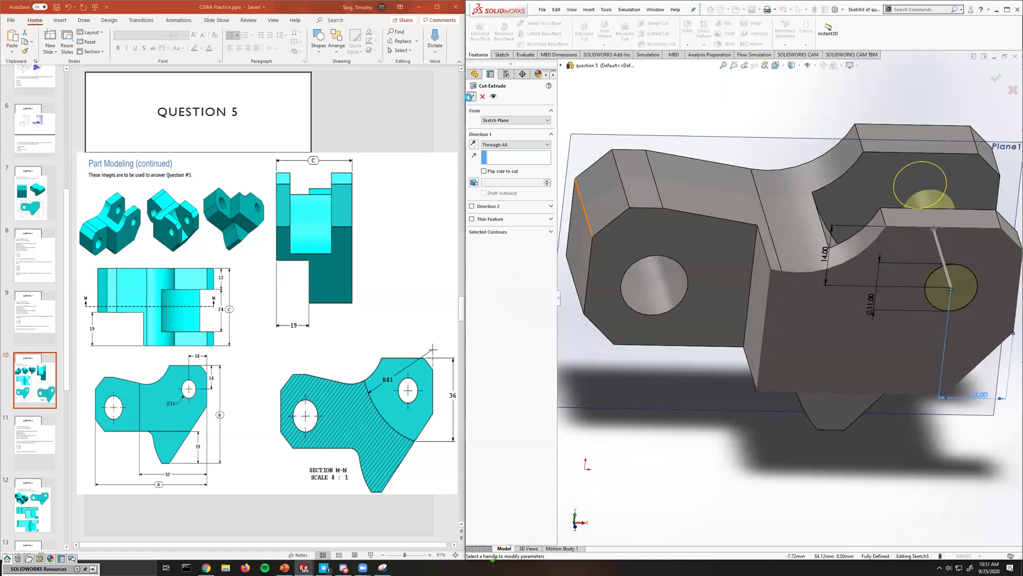
click(858, 285)
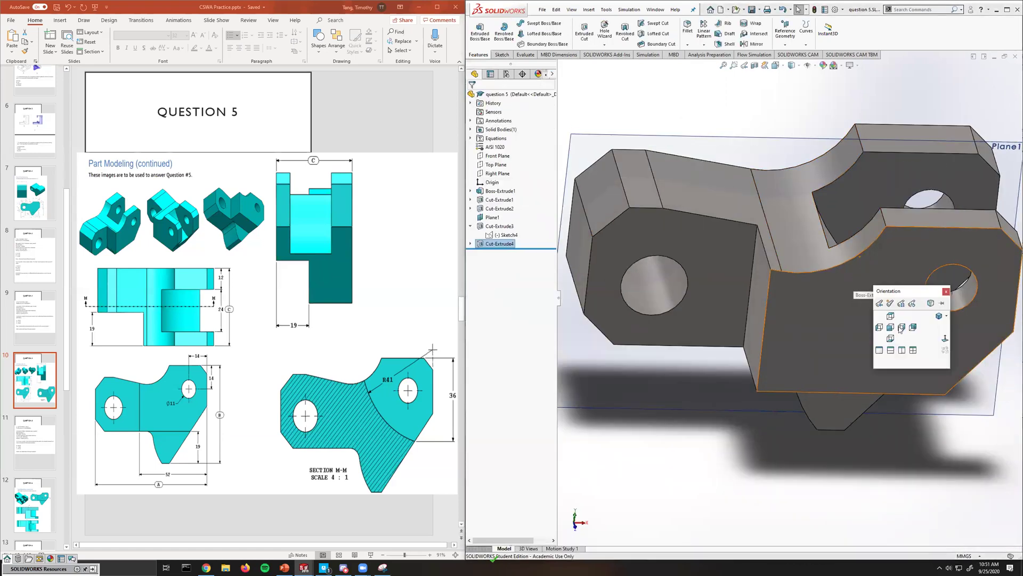
key(ctrl+7)
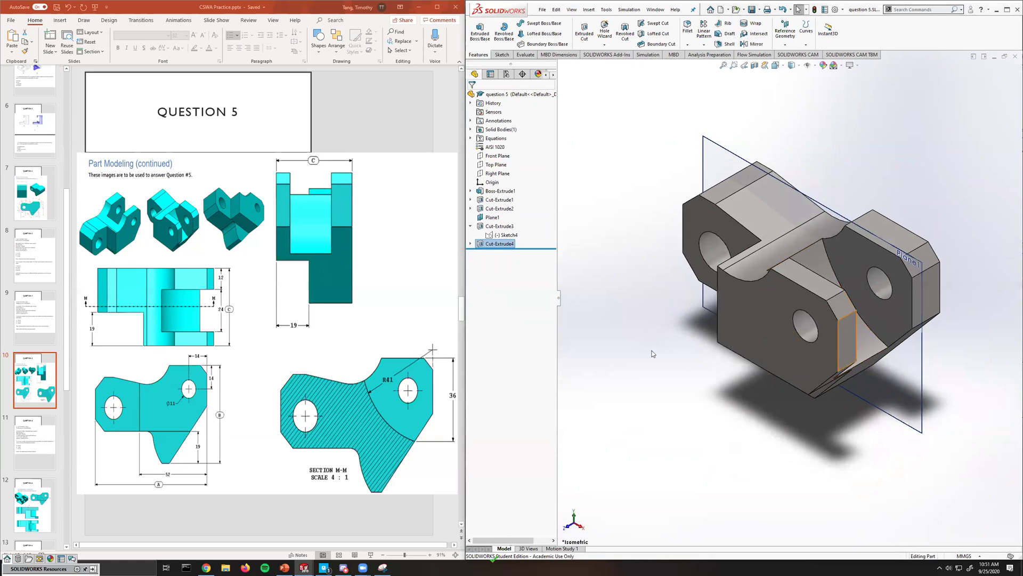
Bring up the Question 5 requirements slide in PowerPoint and evaluate the part's mass properties in SOLIDWORKS.
click(30, 437)
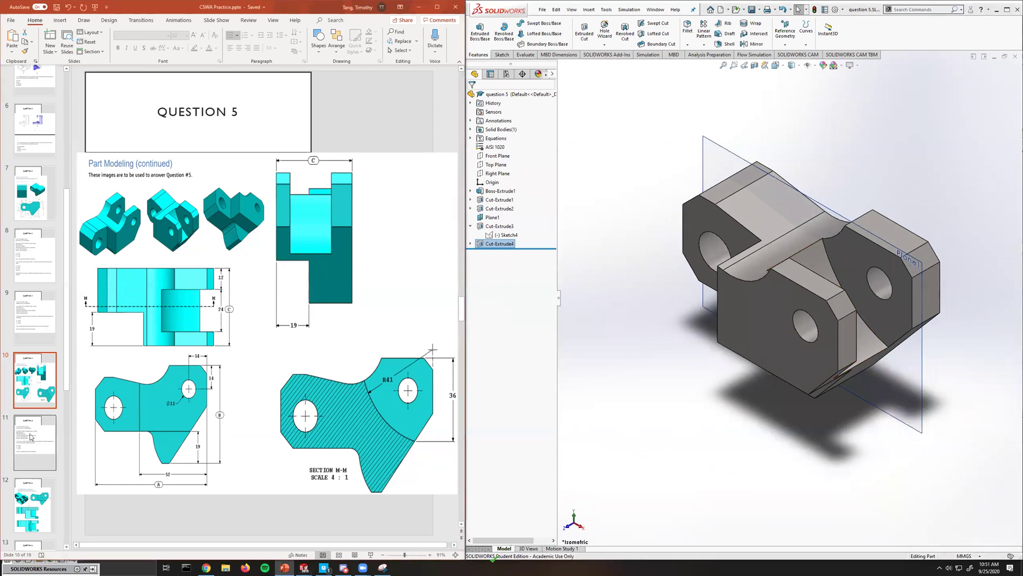
click(31, 436)
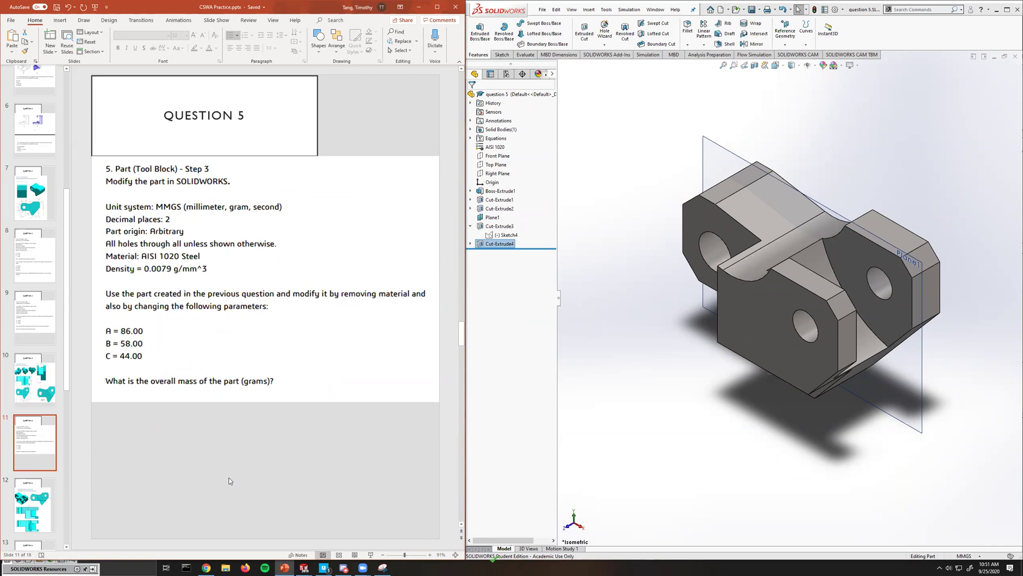
click(601, 239)
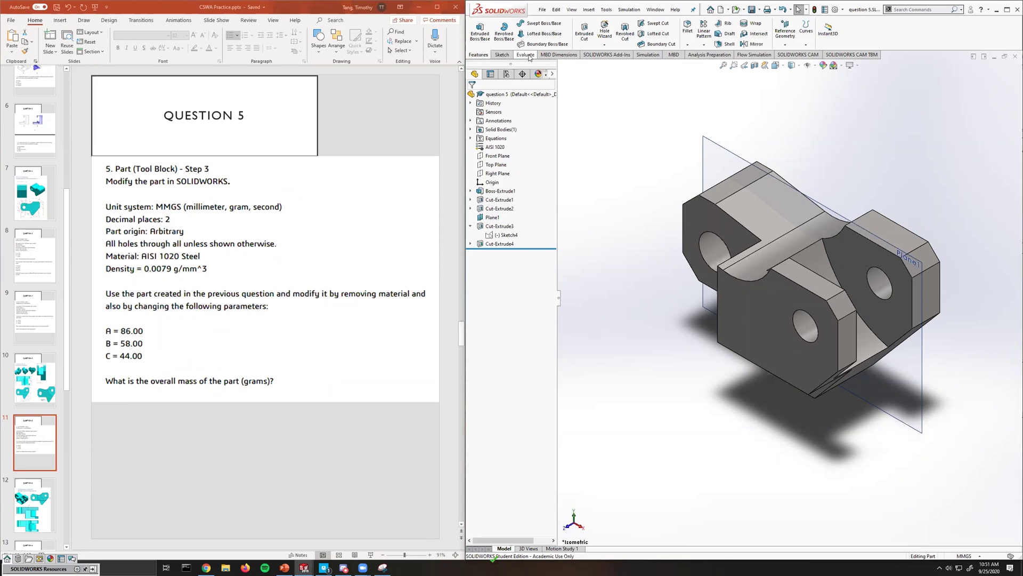
click(525, 55)
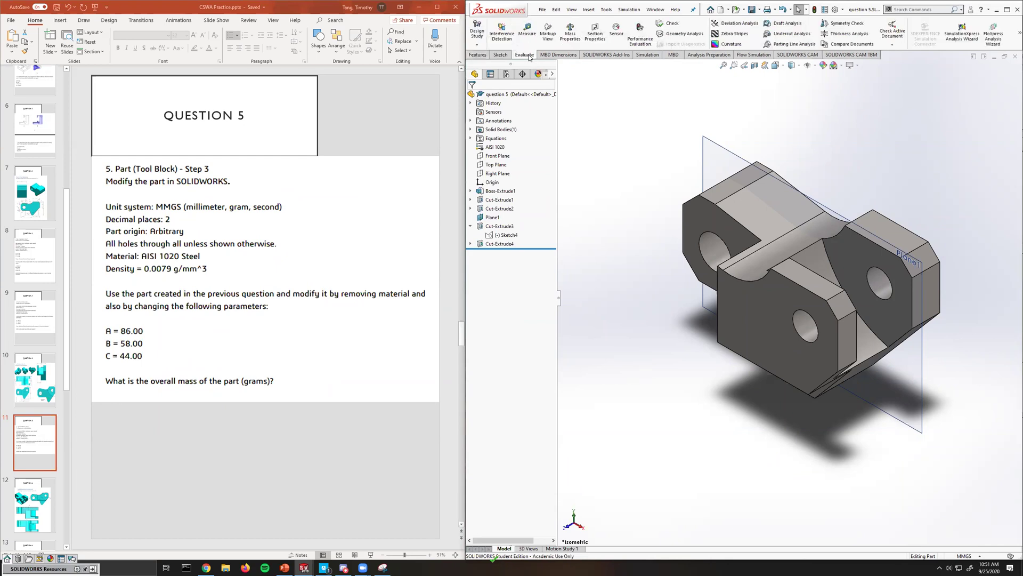
click(573, 40)
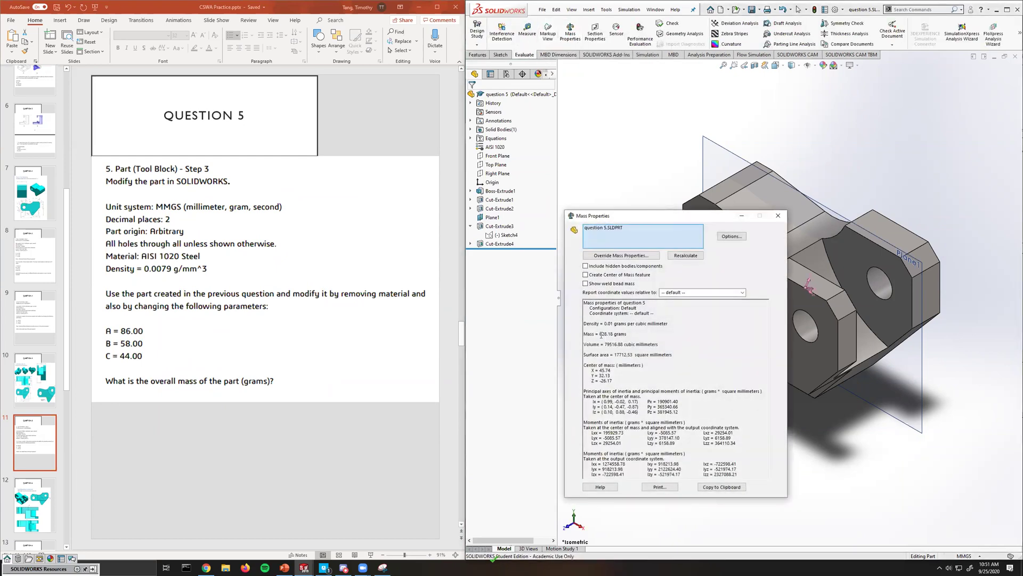
drag(642, 220, 519, 149)
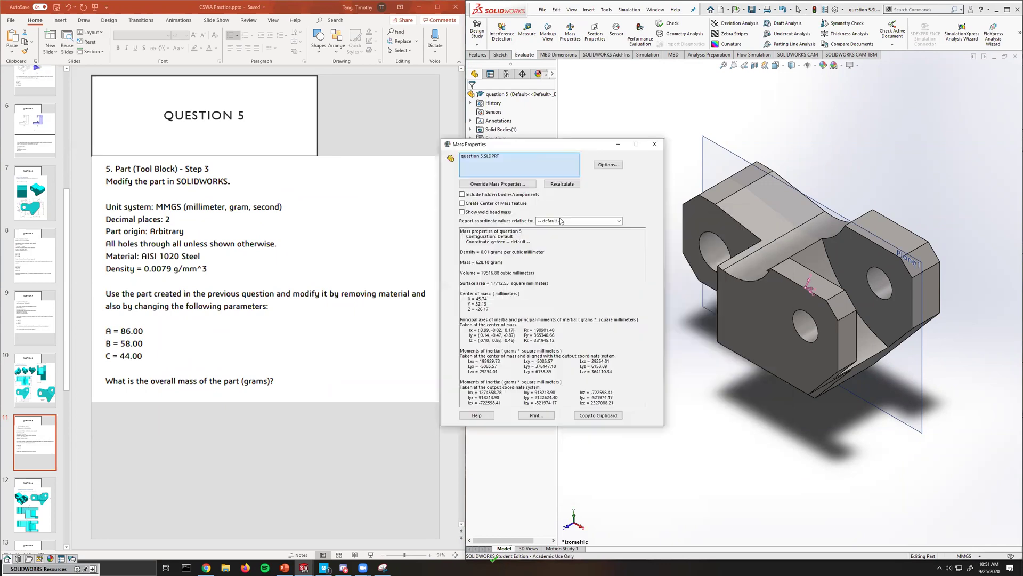
drag(662, 426, 769, 461)
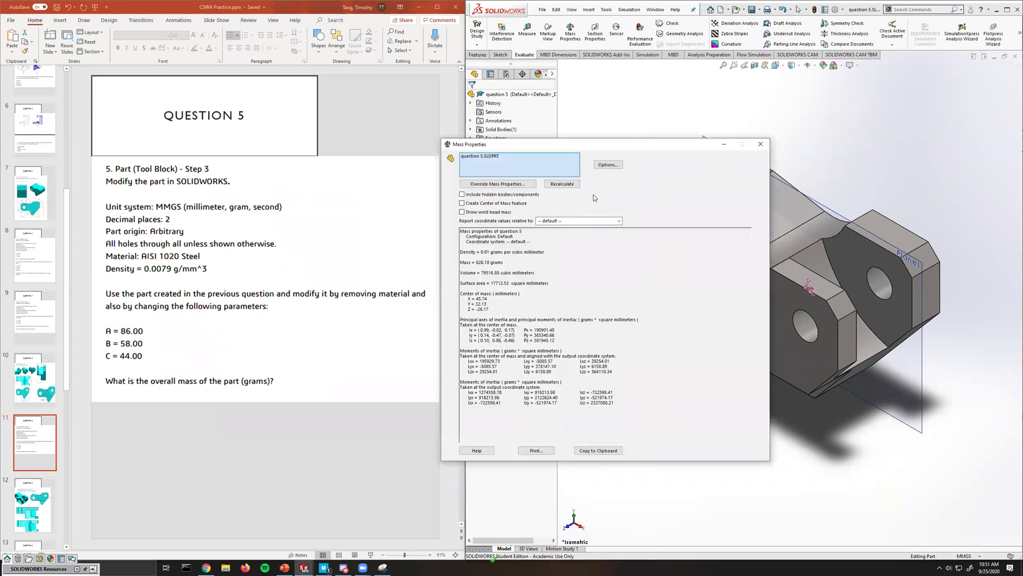
click(766, 146)
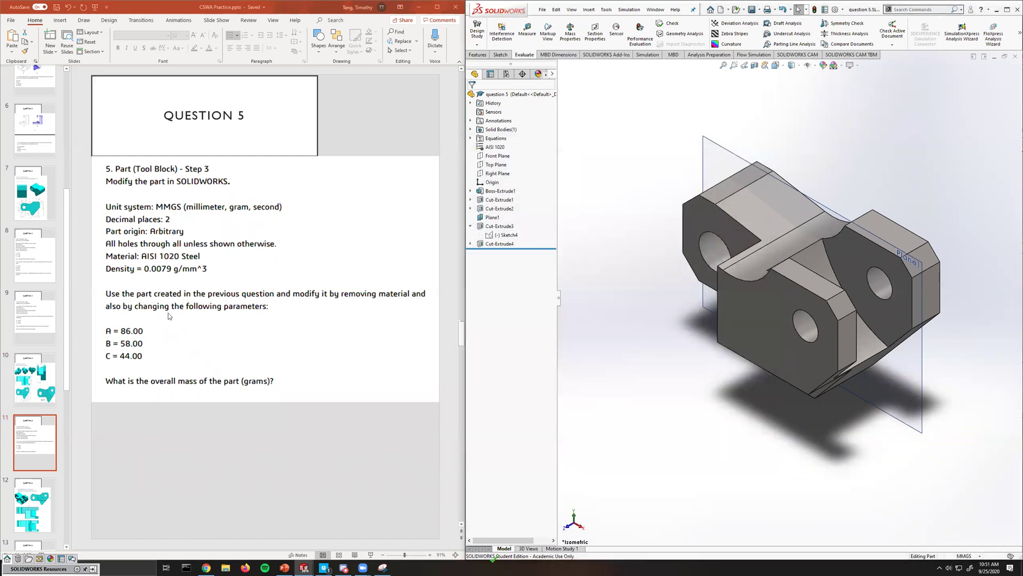
Show the Question 7 assembly slide in PowerPoint and create a new assembly document in SOLIDWORKS.
scroll(25, 416, down, 6)
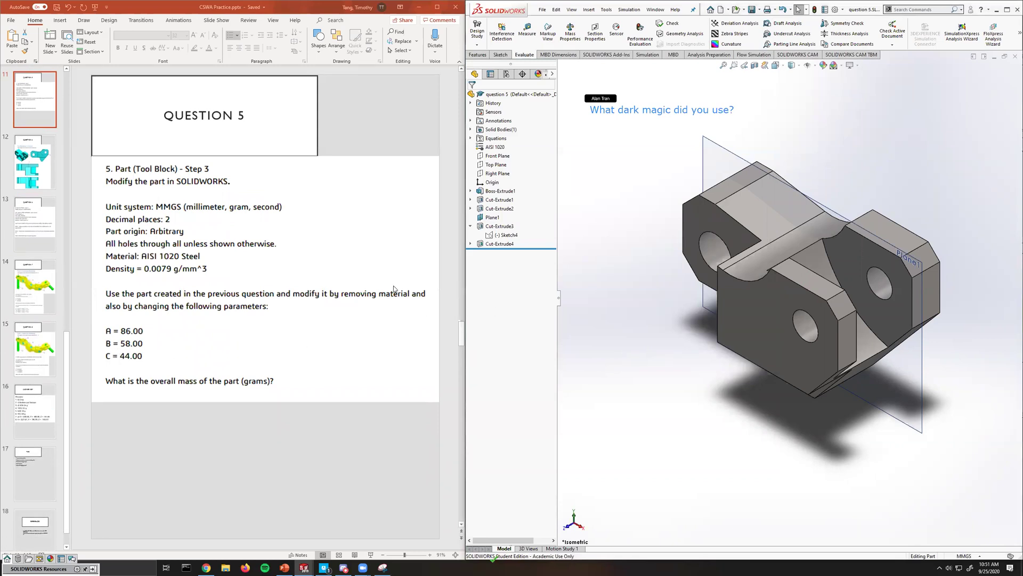
click(42, 290)
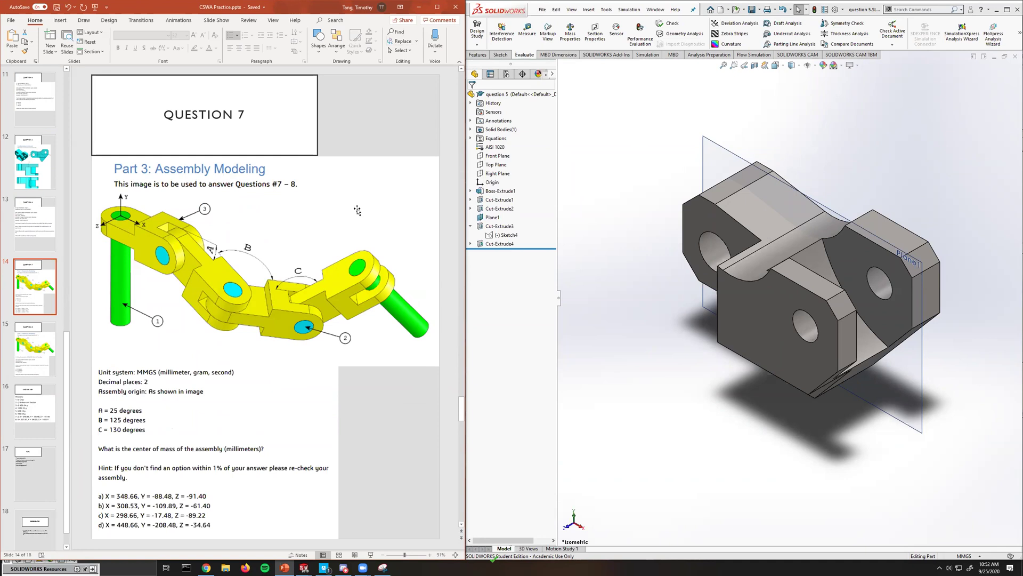
click(542, 10)
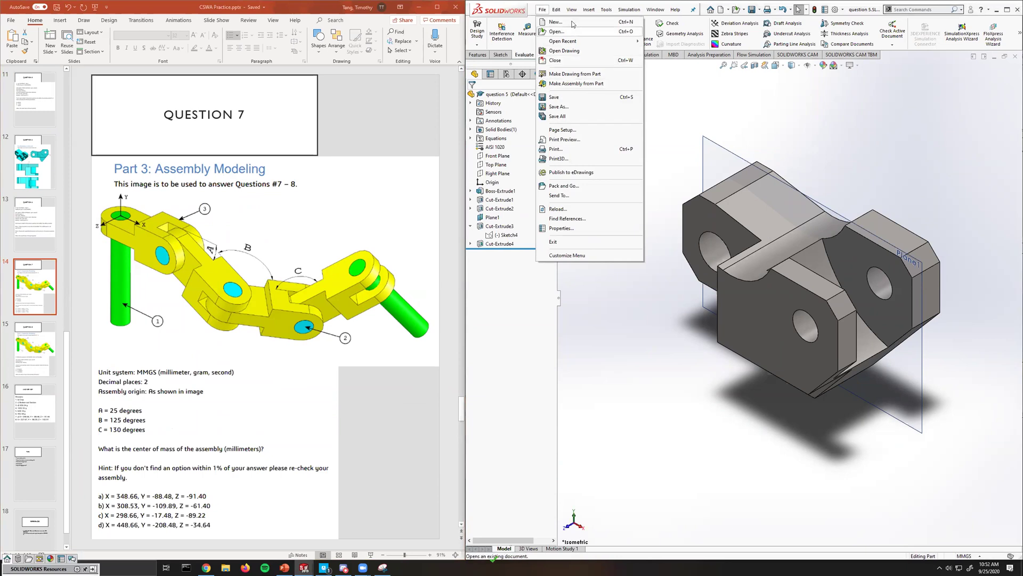
click(555, 22)
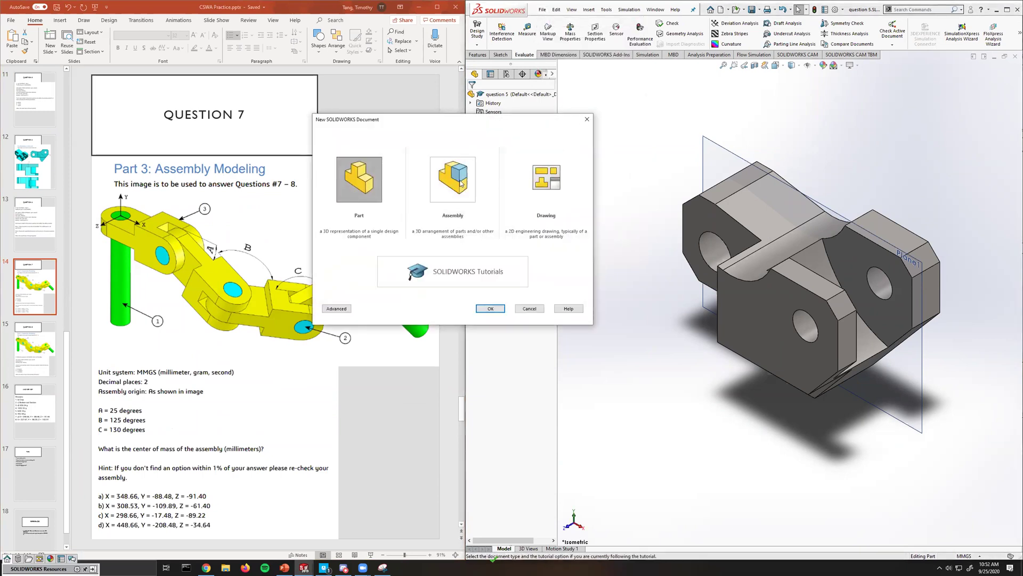
click(457, 188)
click(495, 308)
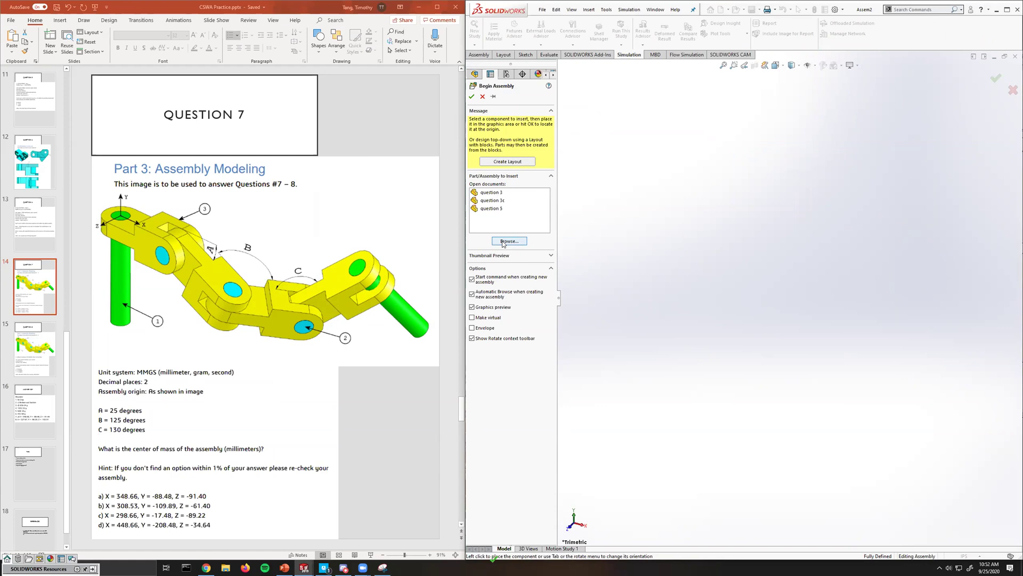
Load chain_link.SLDPRT as the component to insert, converting PhotoWorks Materials only and turning off further conversion prompts.
scroll(798, 321, down, 1)
scroll(798, 321, up, 2)
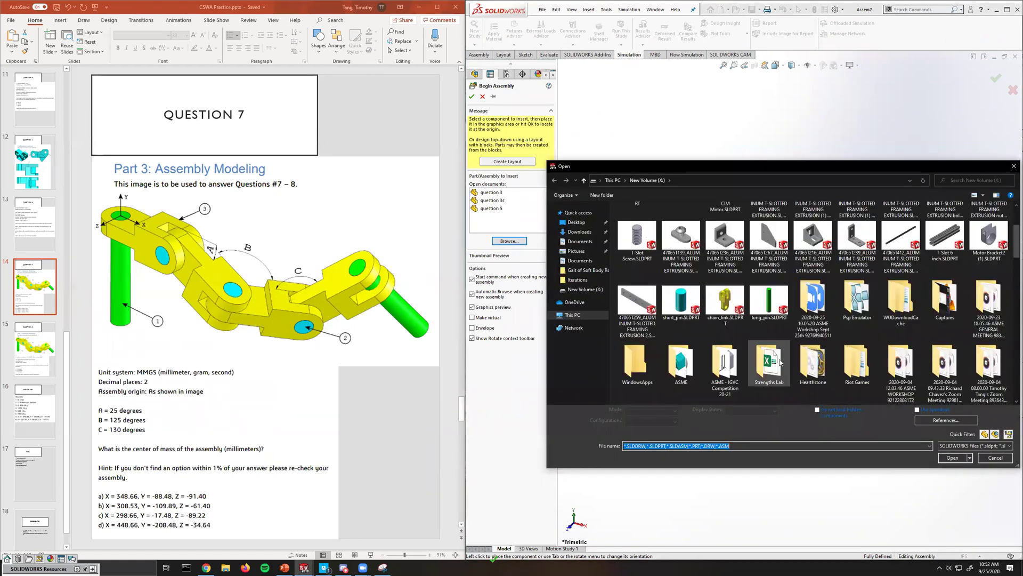
click(725, 306)
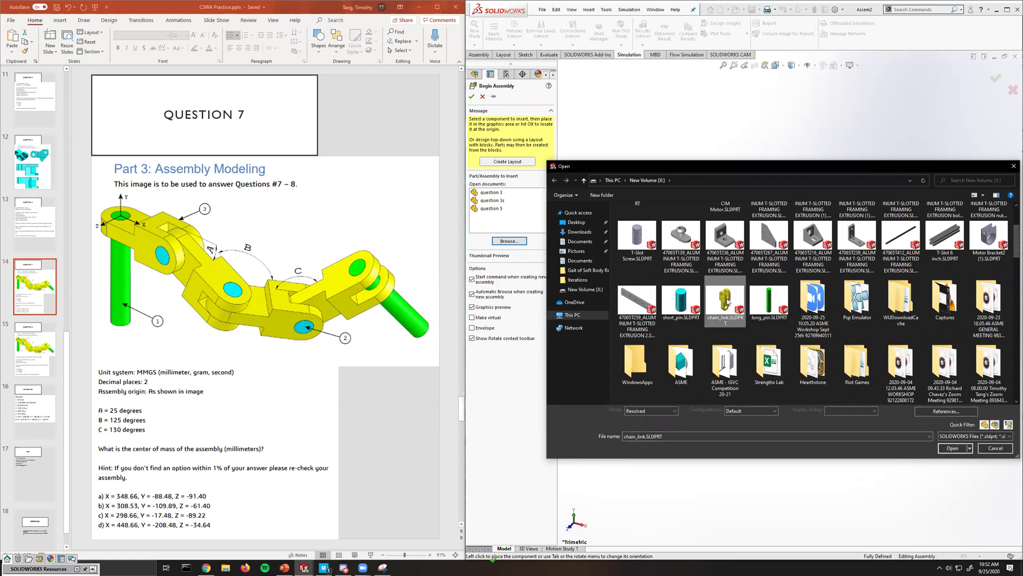
double_click(731, 300)
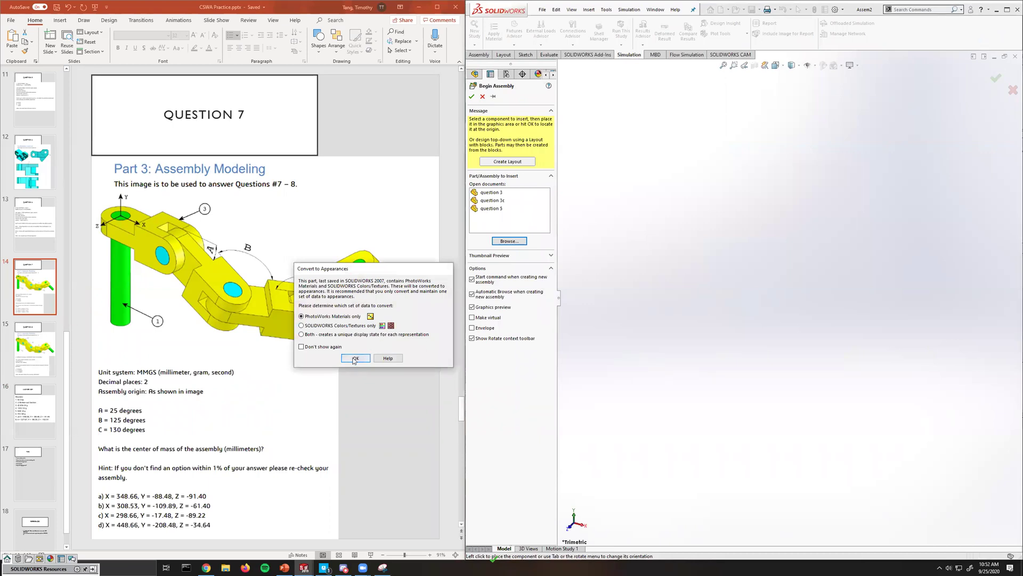
click(328, 347)
click(356, 359)
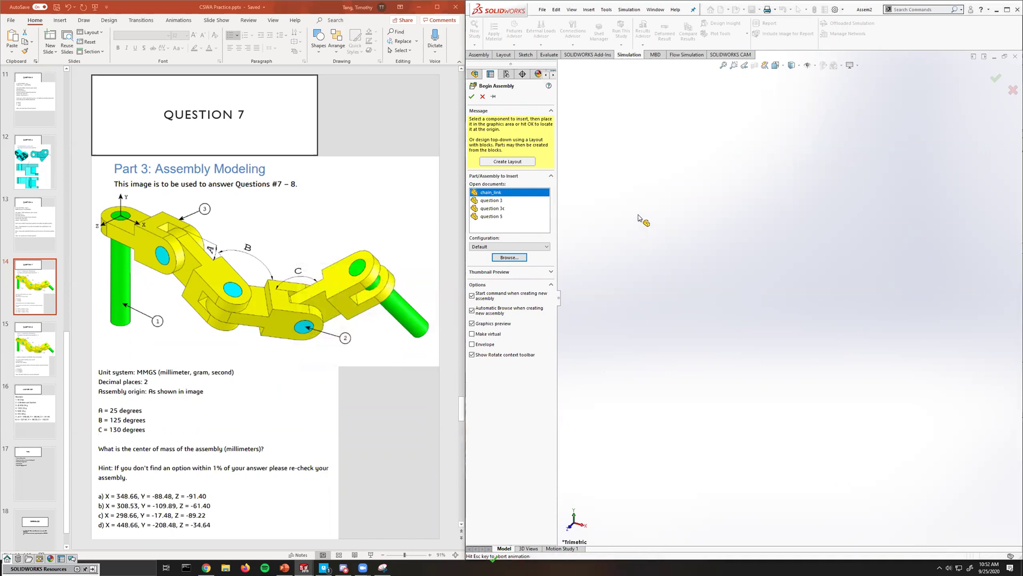
Keep the insert command active and place four chain_link instances side by side in the assembly.
click(493, 98)
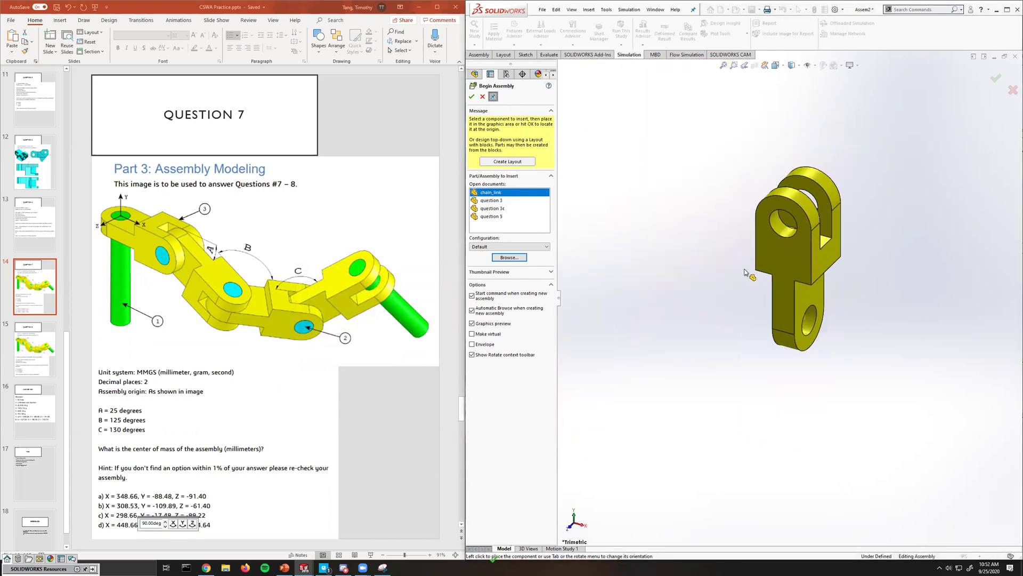
click(702, 257)
scroll(847, 271, up, 4)
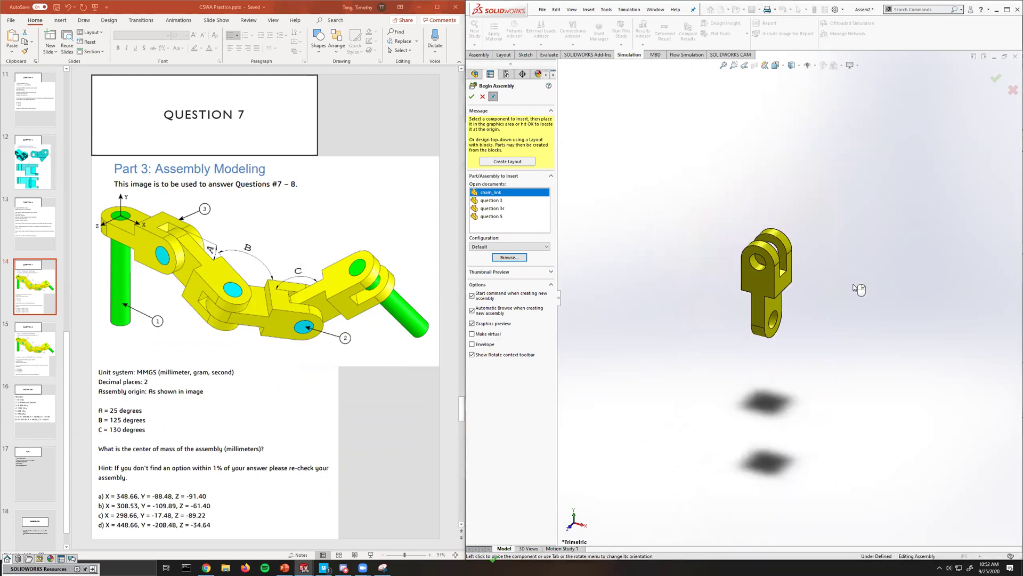
click(866, 311)
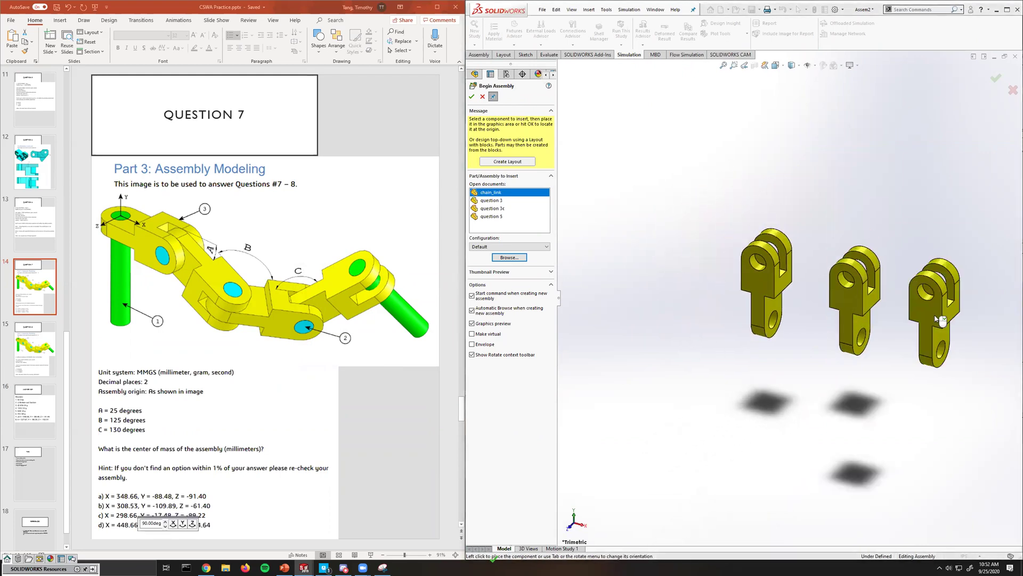
click(986, 325)
click(1005, 328)
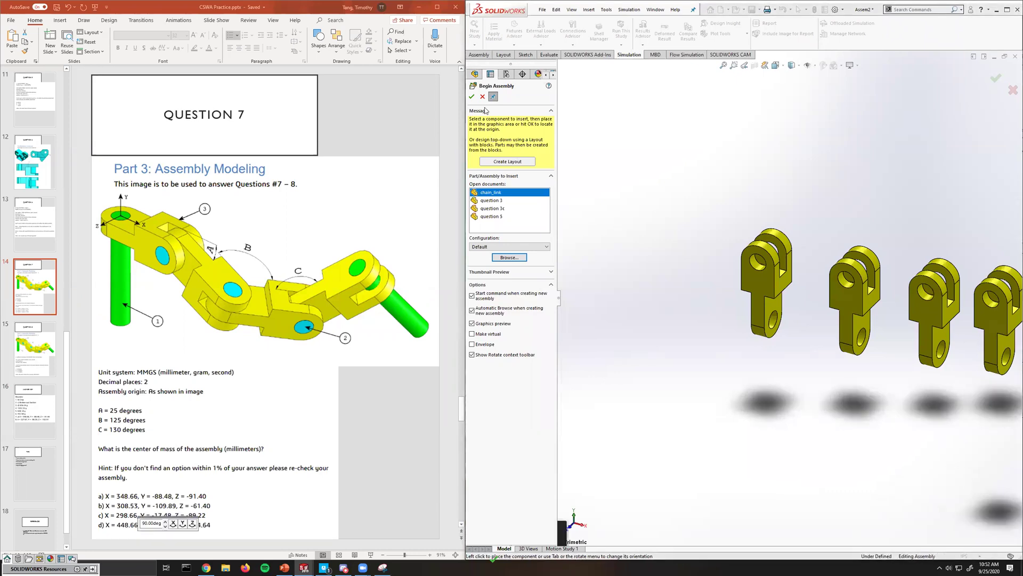
Load long_pin.SLDPRT and place two instances above the chain links.
click(509, 258)
scroll(766, 309, down, 1)
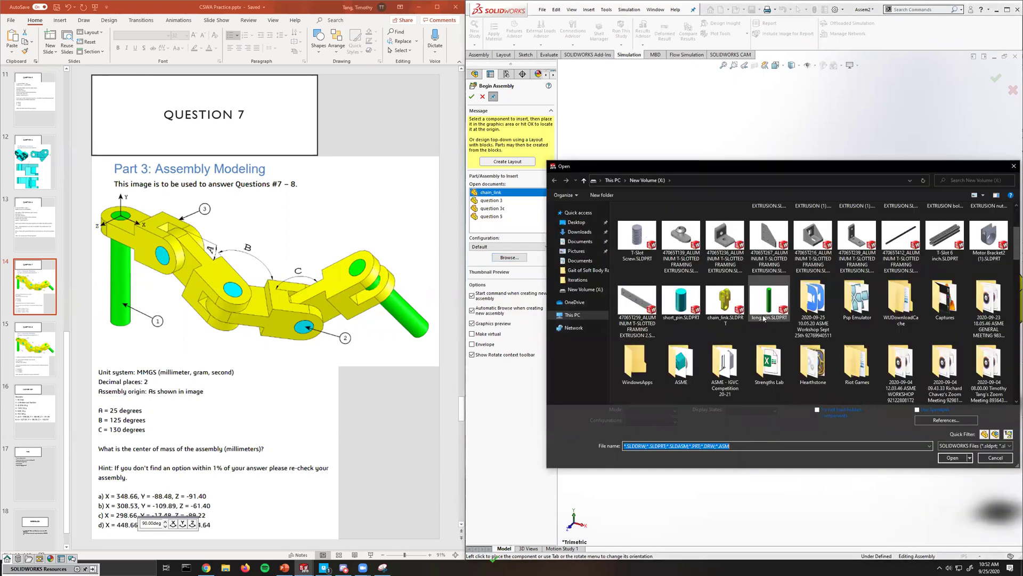
double_click(766, 312)
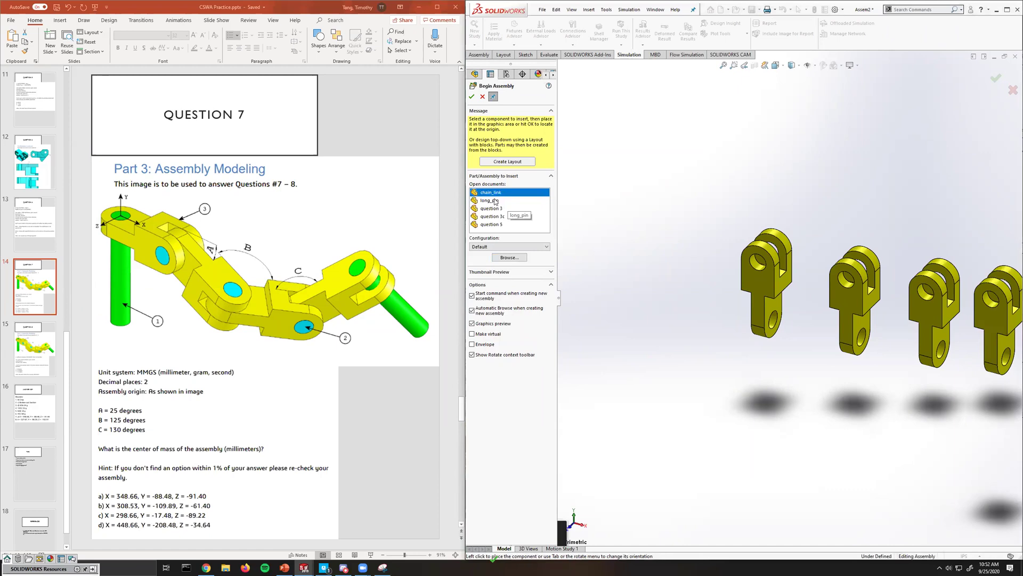
click(684, 213)
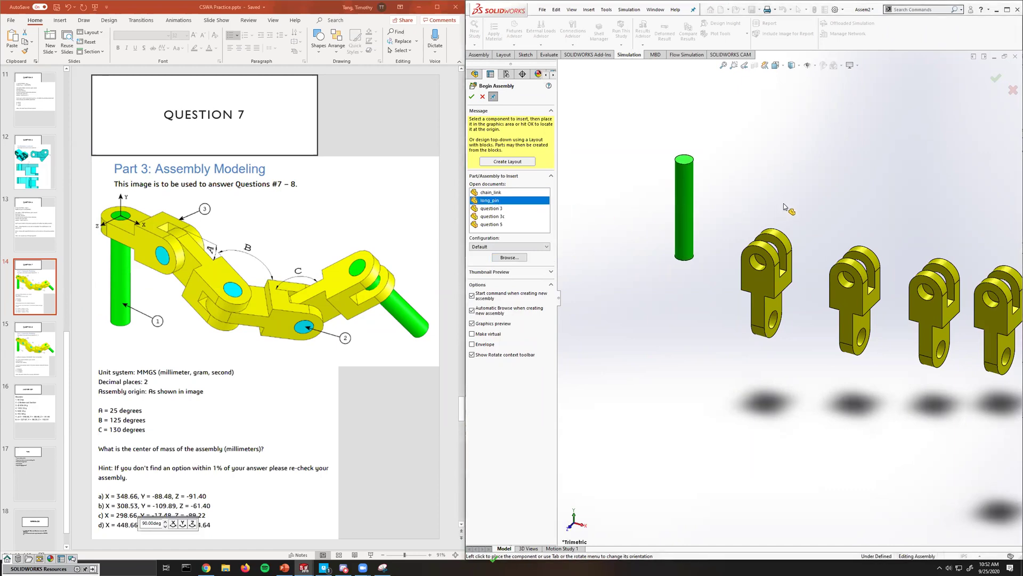
click(822, 178)
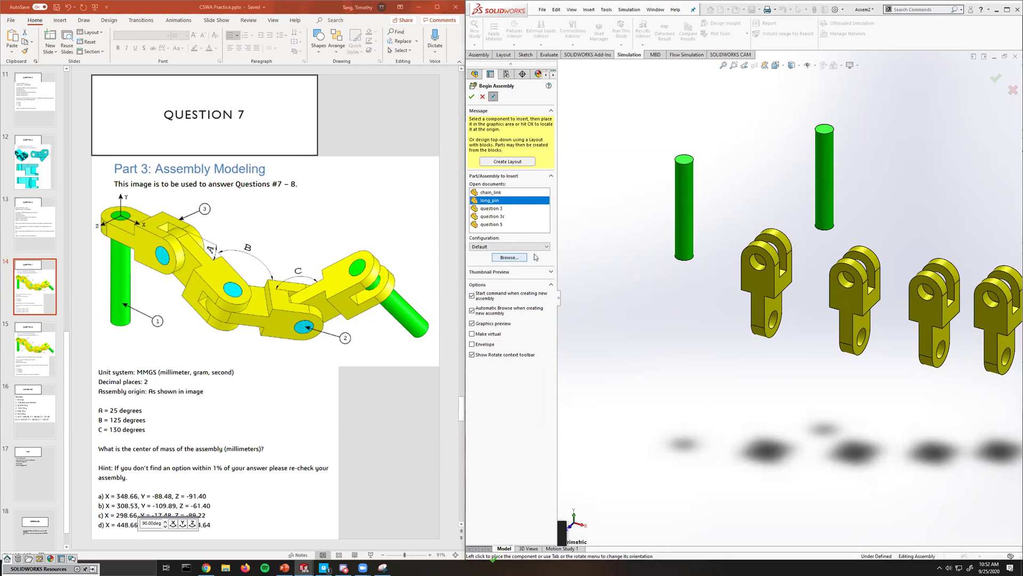
Load short_pin.SLDPRT, place three instances above the chain links and finish inserting components.
click(527, 257)
click(681, 299)
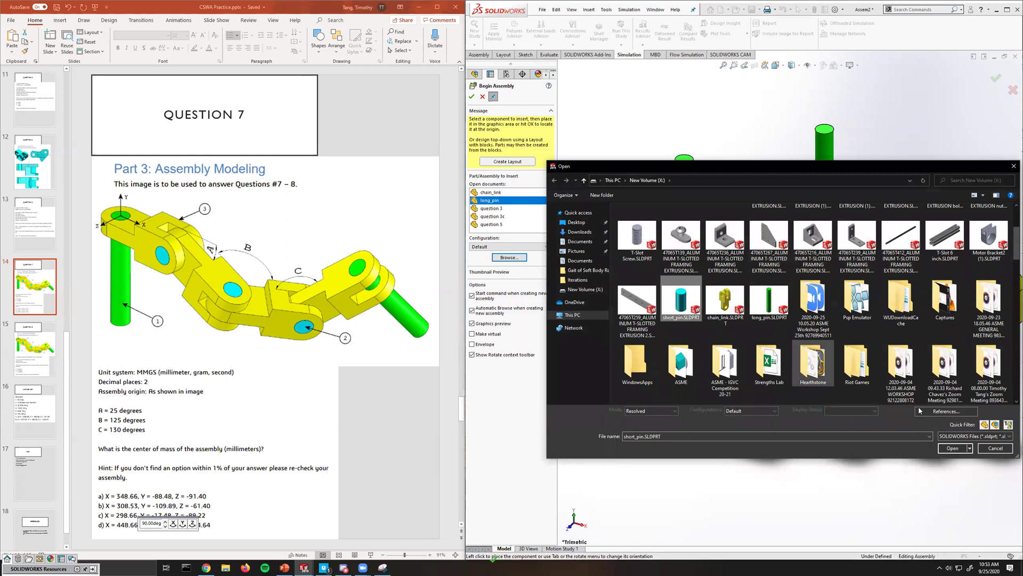
click(953, 448)
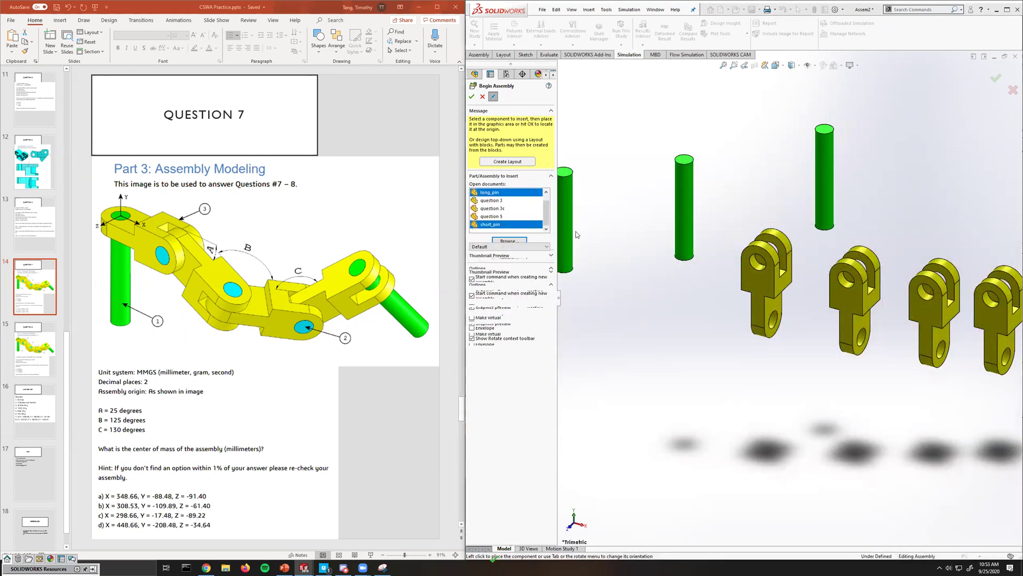
click(509, 225)
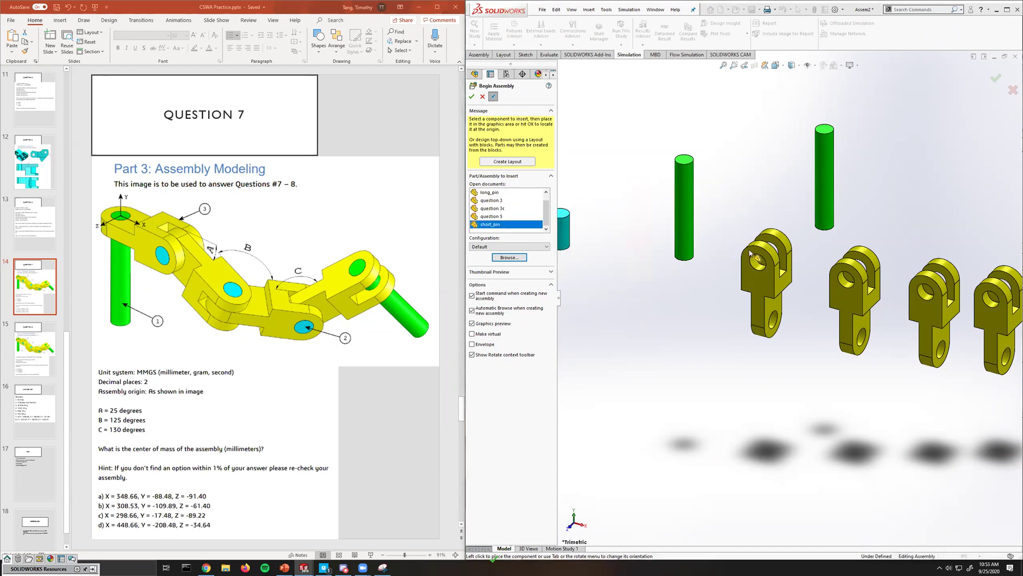
click(753, 187)
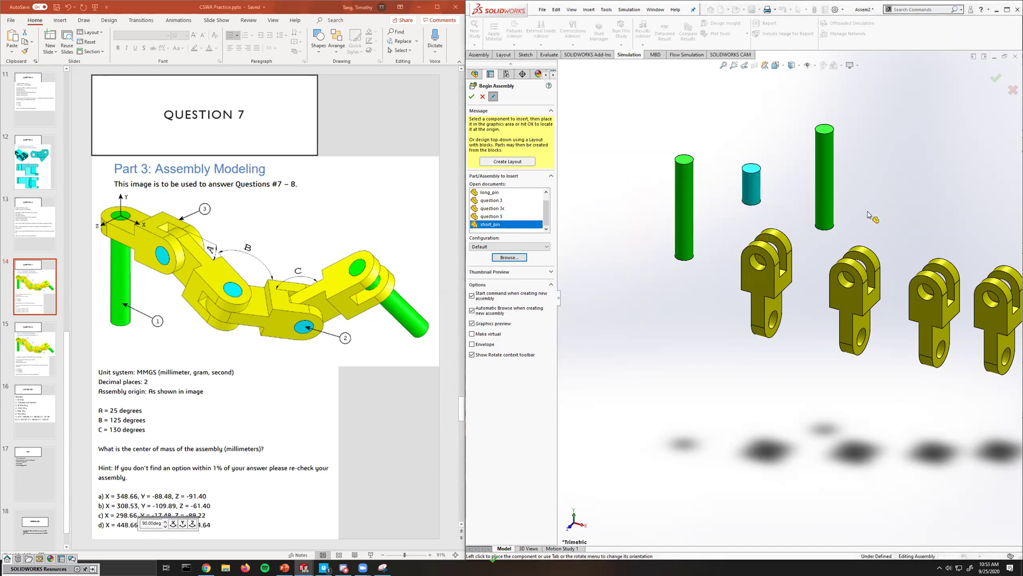
click(876, 188)
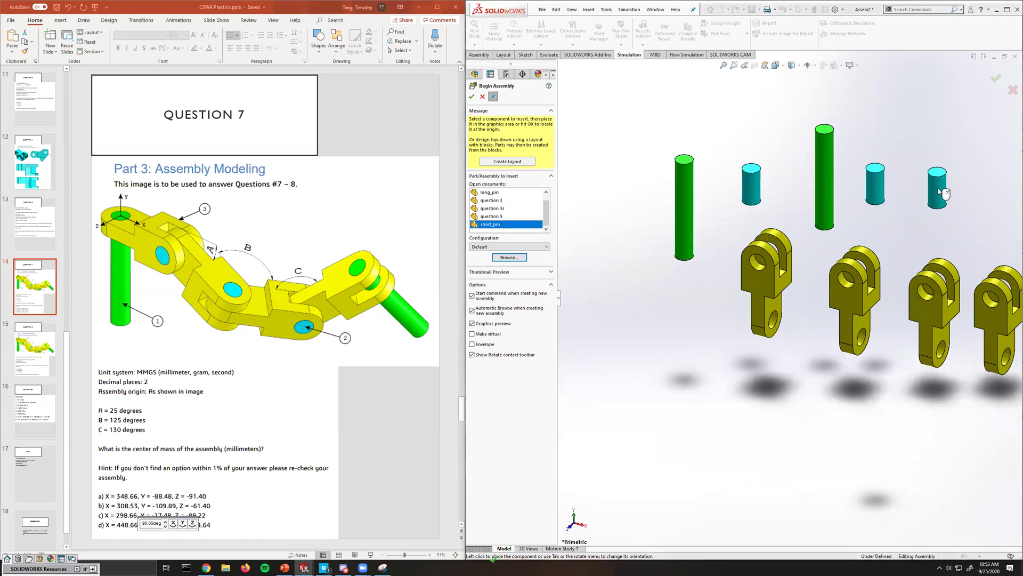
click(472, 97)
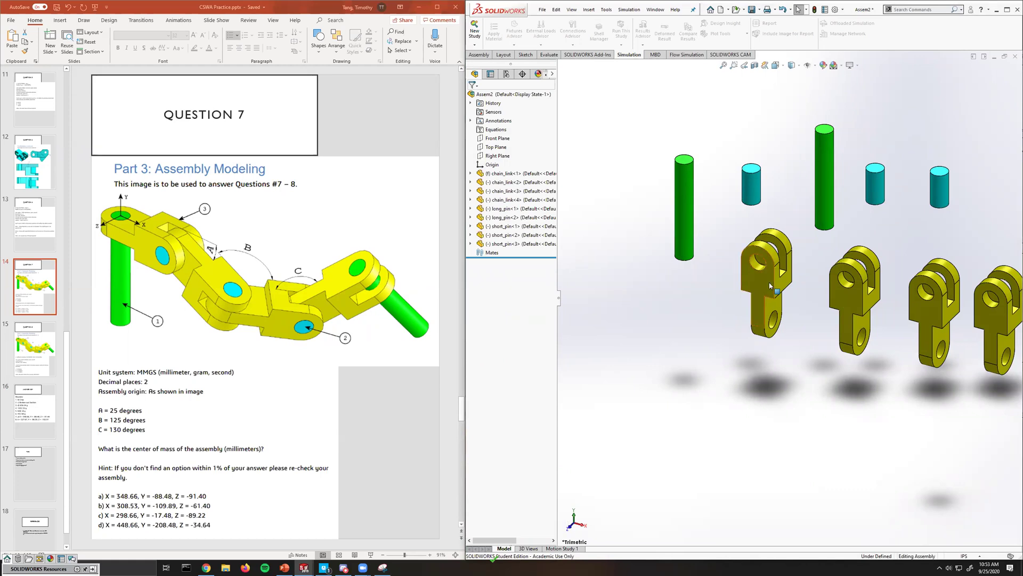
Float the fixed first chain link and move it slightly to test its freedom.
scroll(733, 290, down, 3)
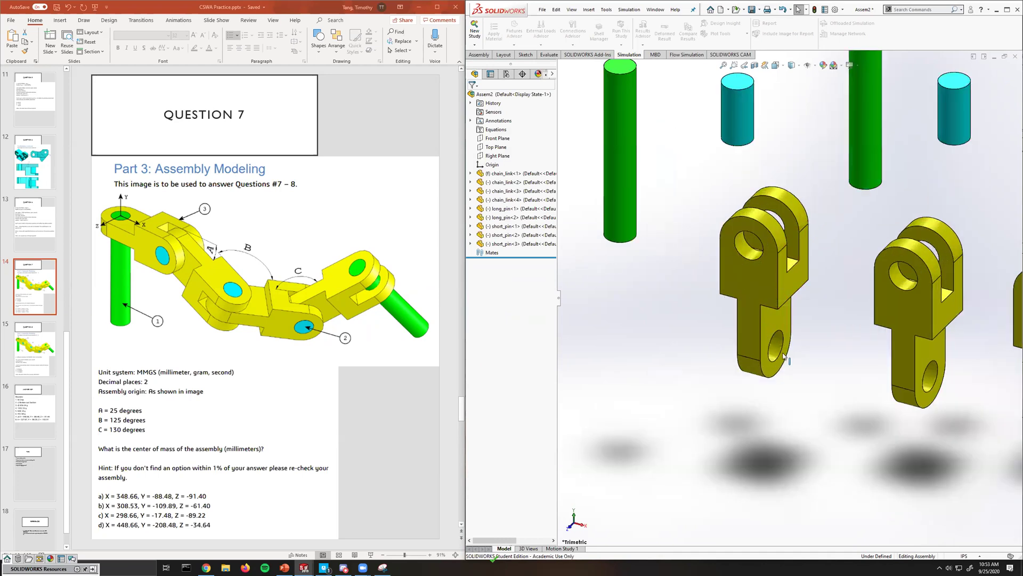
click(751, 293)
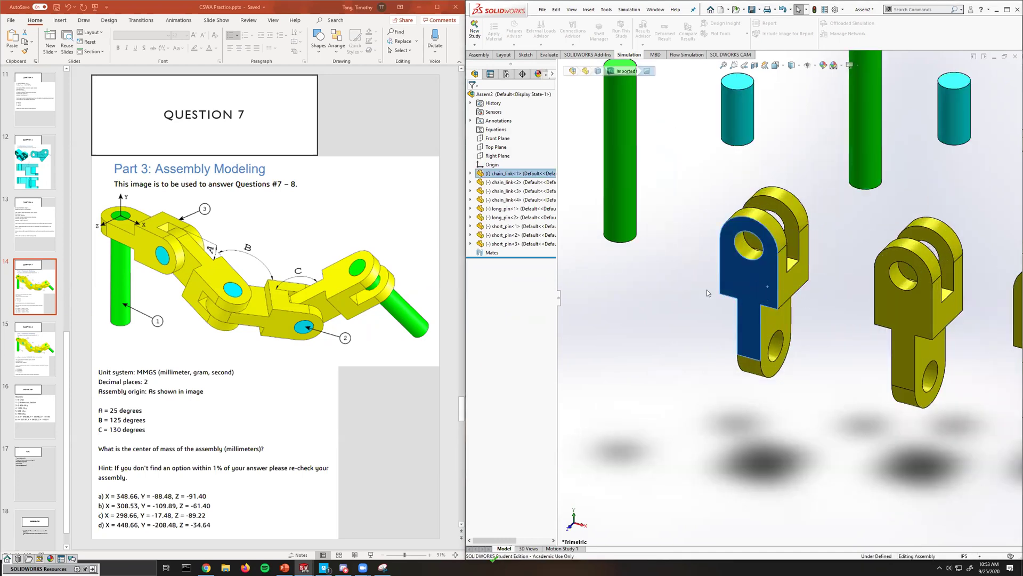
right_click(751, 287)
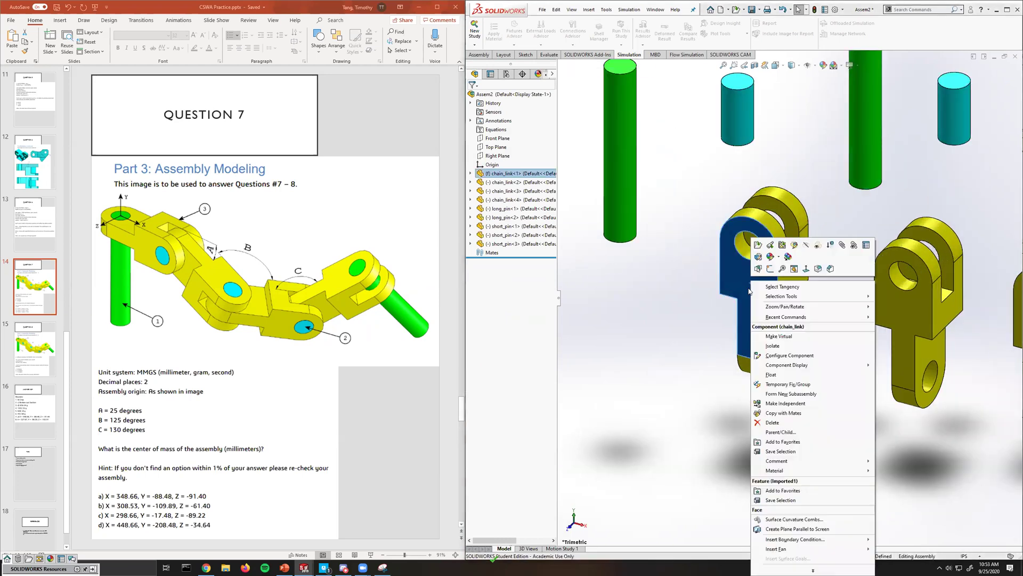
click(781, 374)
mouse_move(765, 282)
mouse_down()
mouse_move(794, 257)
mouse_move(772, 274)
mouse_up()
click(648, 223)
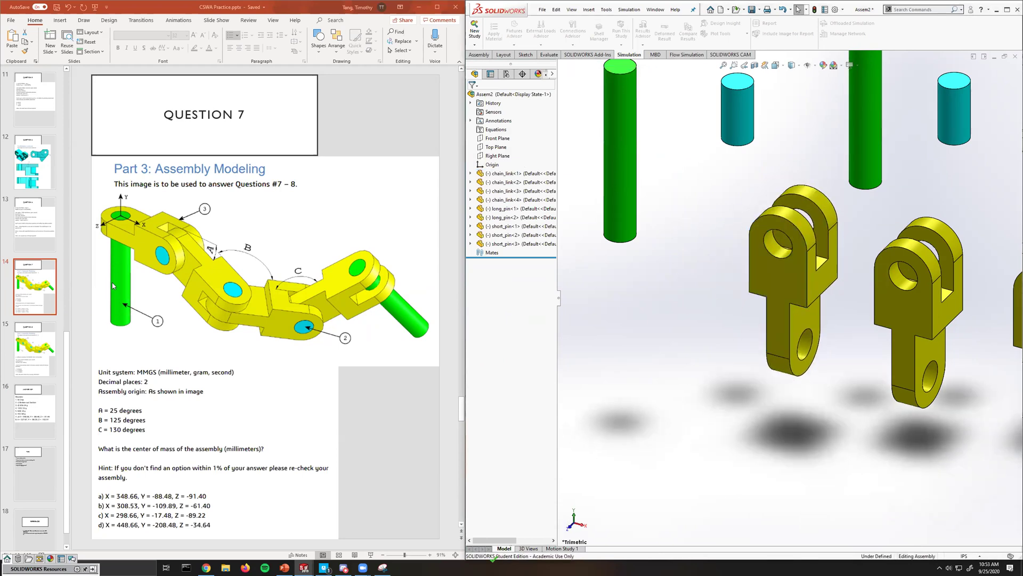
Fix the first long pin in place as the assembly's grounded component.
click(628, 164)
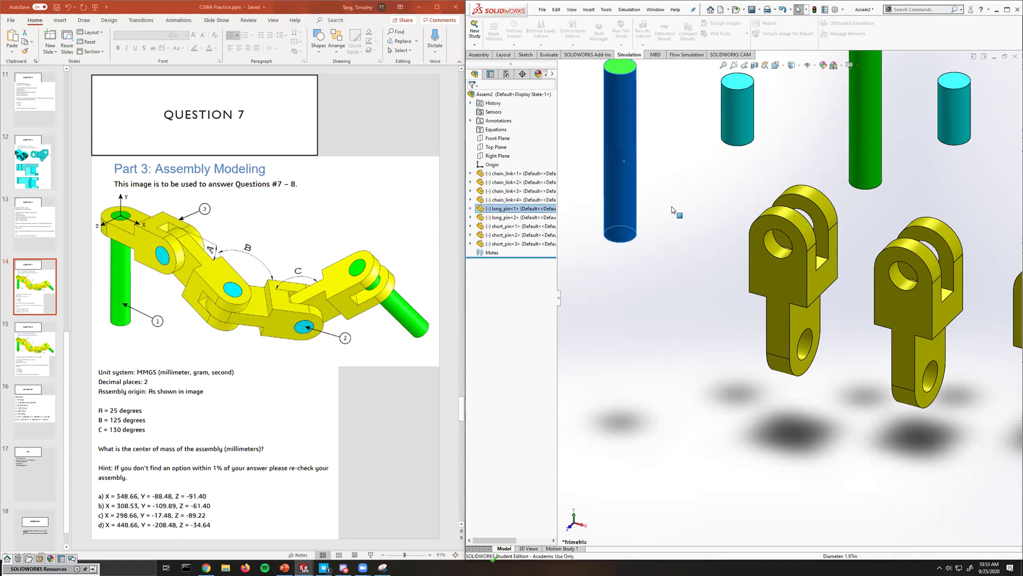
right_click(625, 162)
click(652, 246)
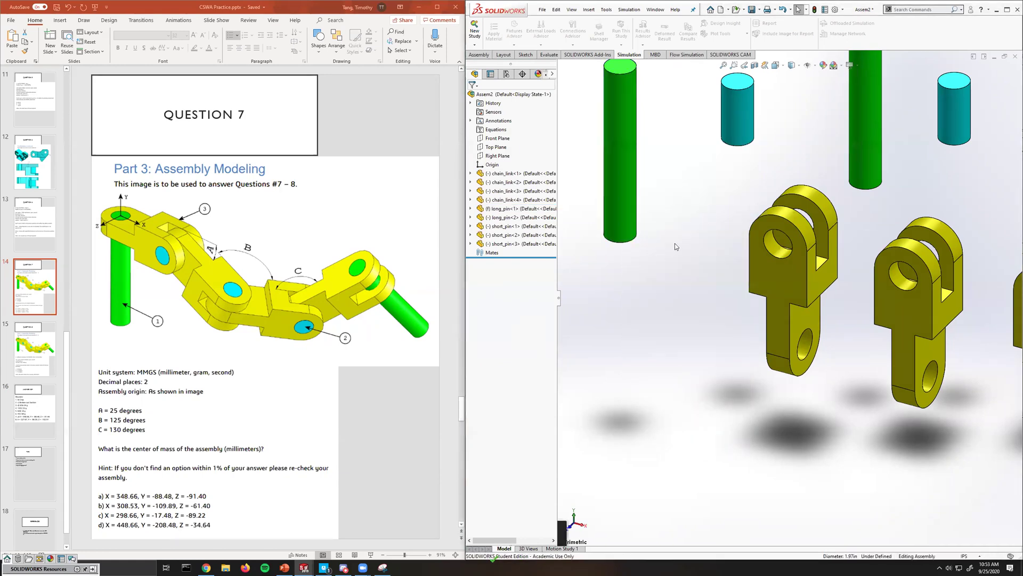
Sketch a circle on the fixed long pin's upper end face, centred on the face and reaching its outer edge, and exit the sketch.
scroll(675, 247, up, 3)
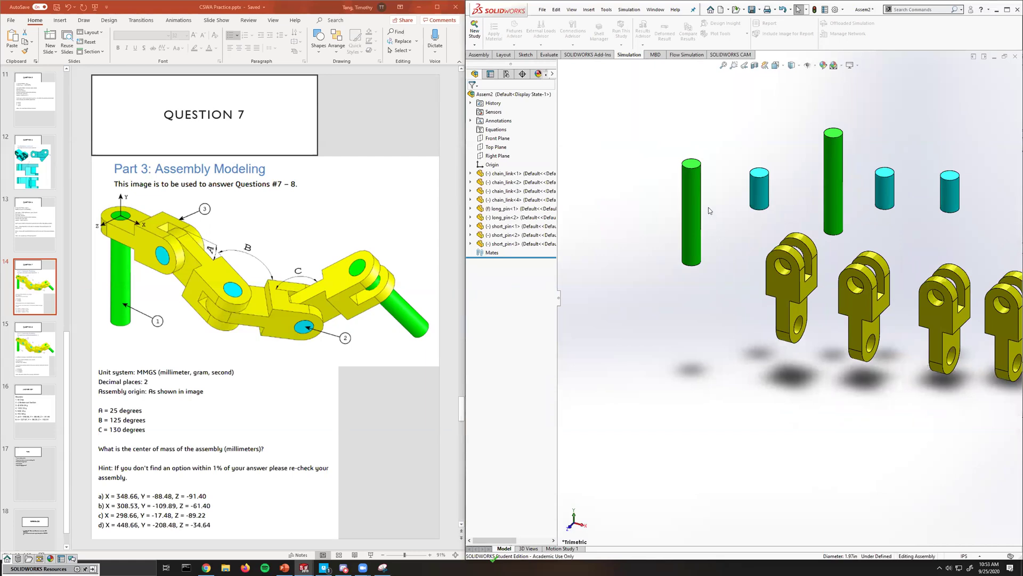
scroll(762, 236, down, 2)
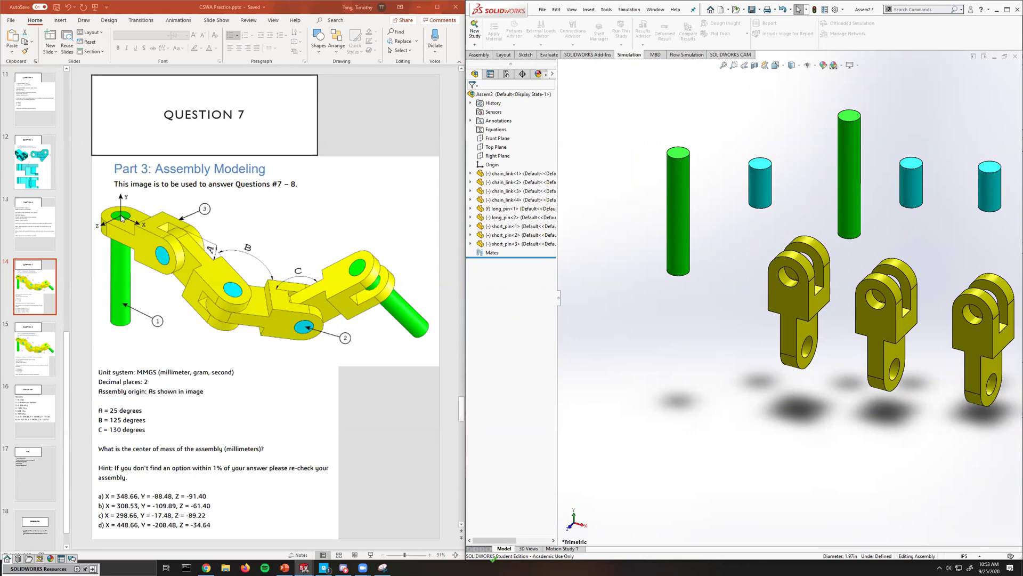
scroll(697, 145, down, 3)
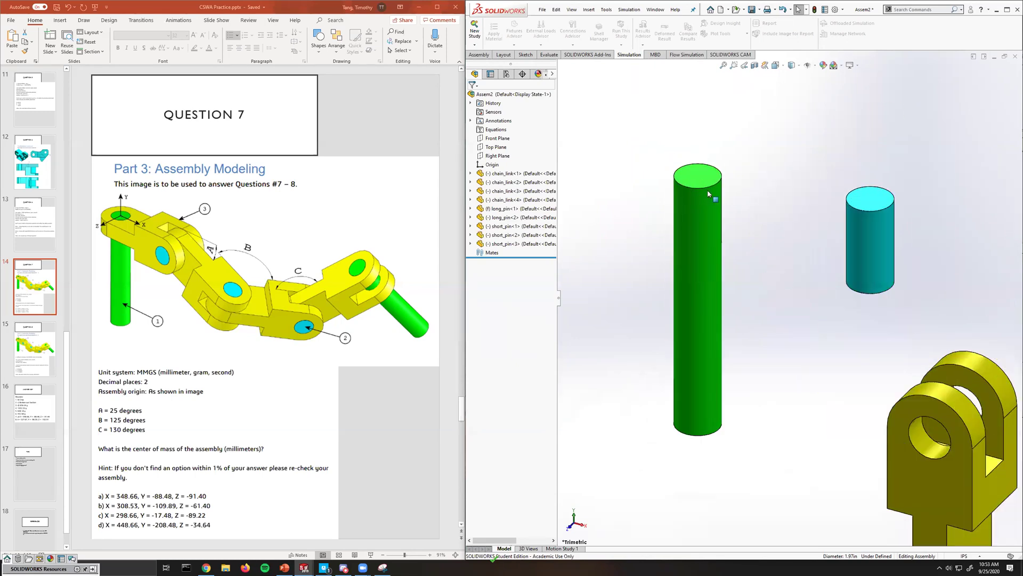
click(699, 173)
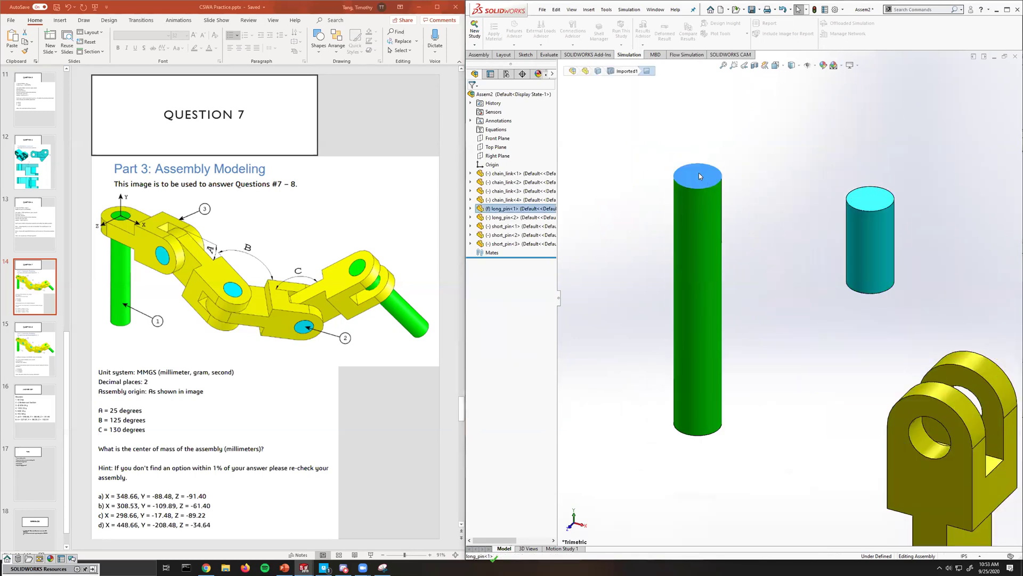
click(525, 55)
click(474, 31)
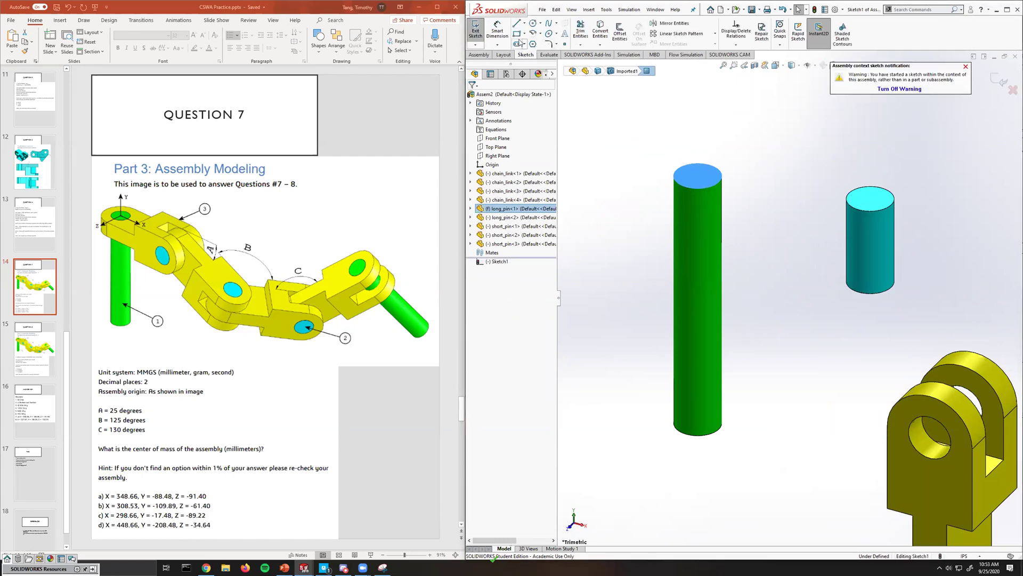
click(533, 24)
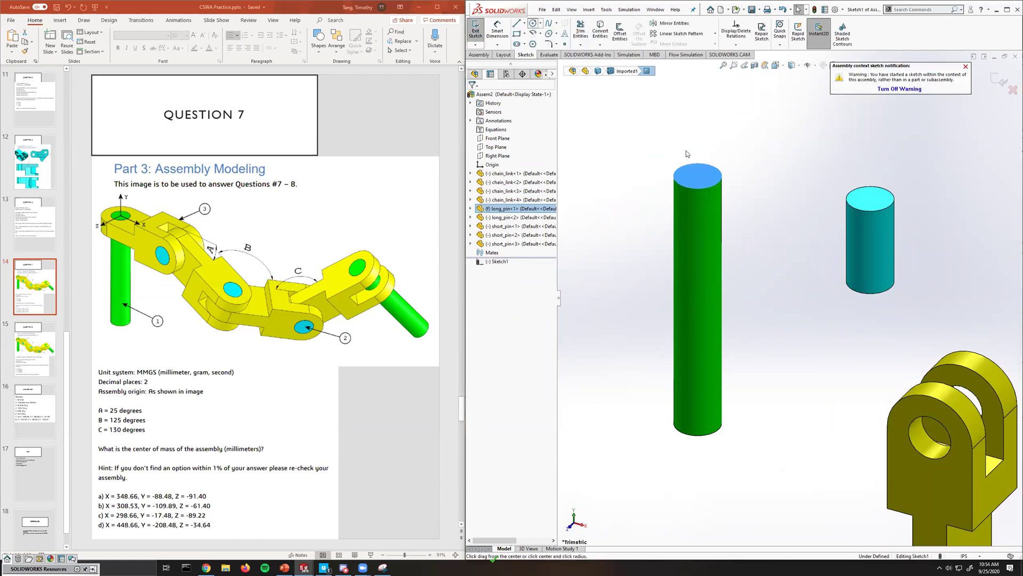
scroll(686, 150, down, 3)
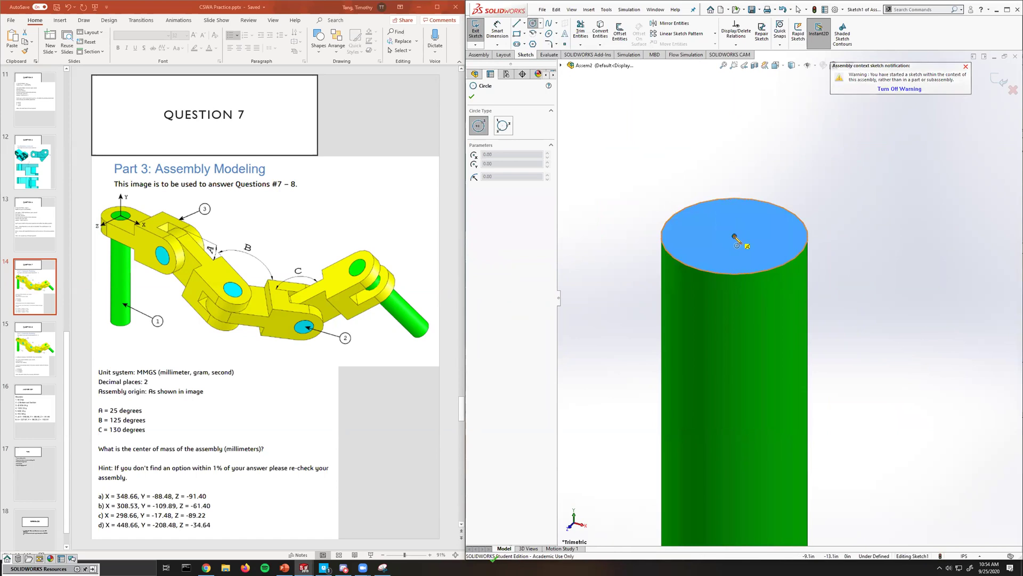
click(735, 236)
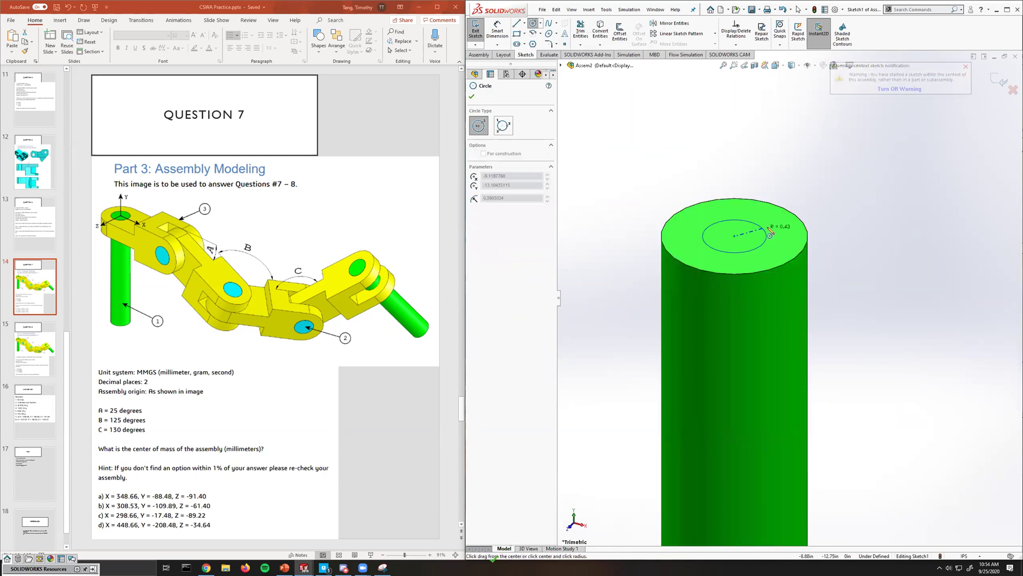
click(801, 226)
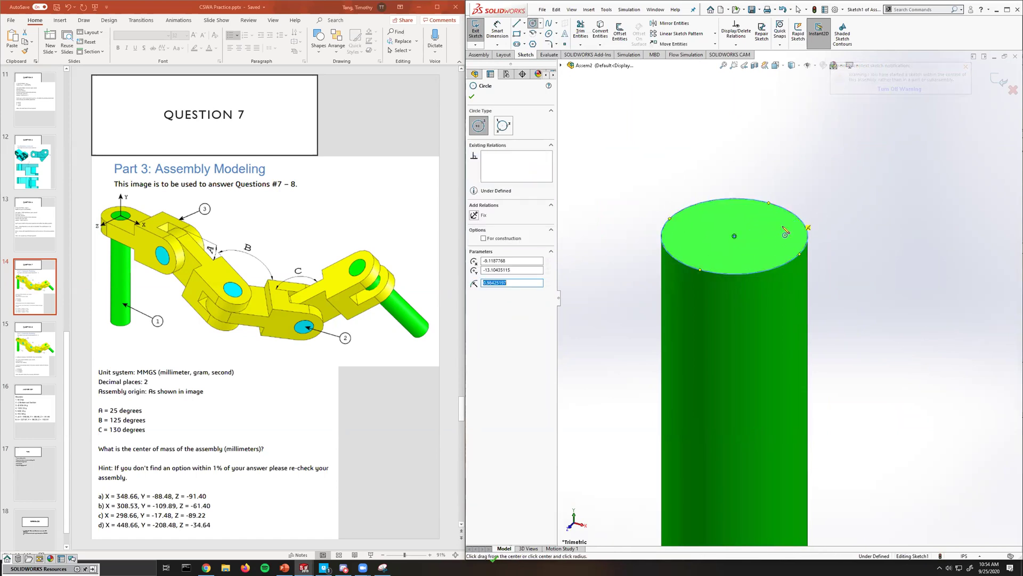
click(472, 97)
click(476, 29)
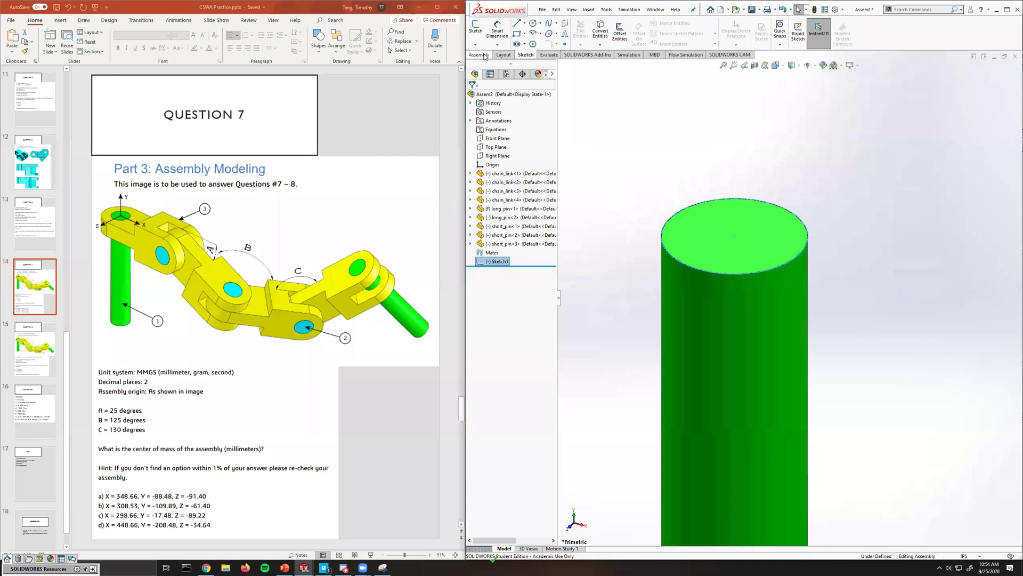
click(484, 55)
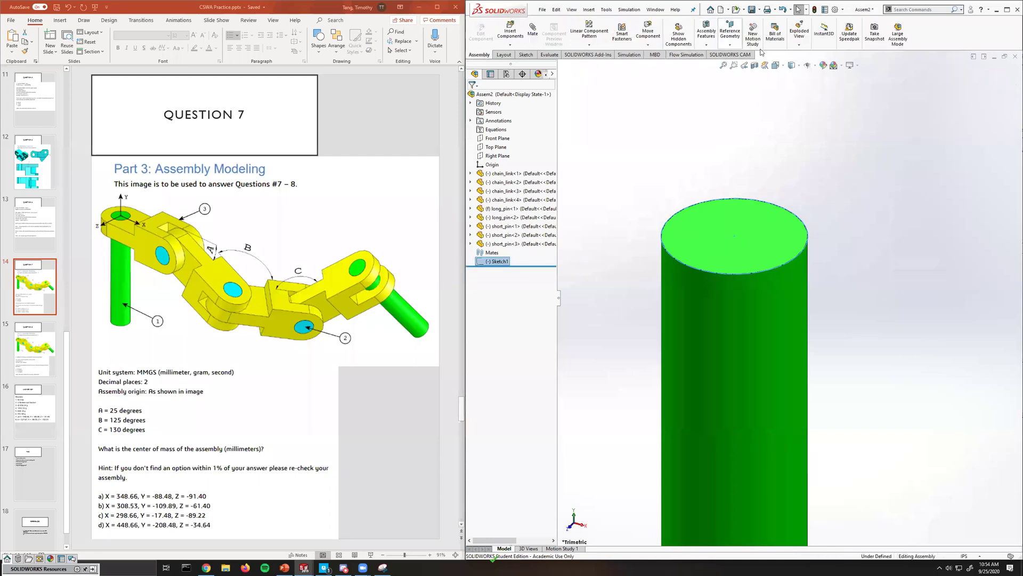
Create a coordinate system with its origin at the centre of the sketched circle on the fixed long pin's upper end.
click(732, 40)
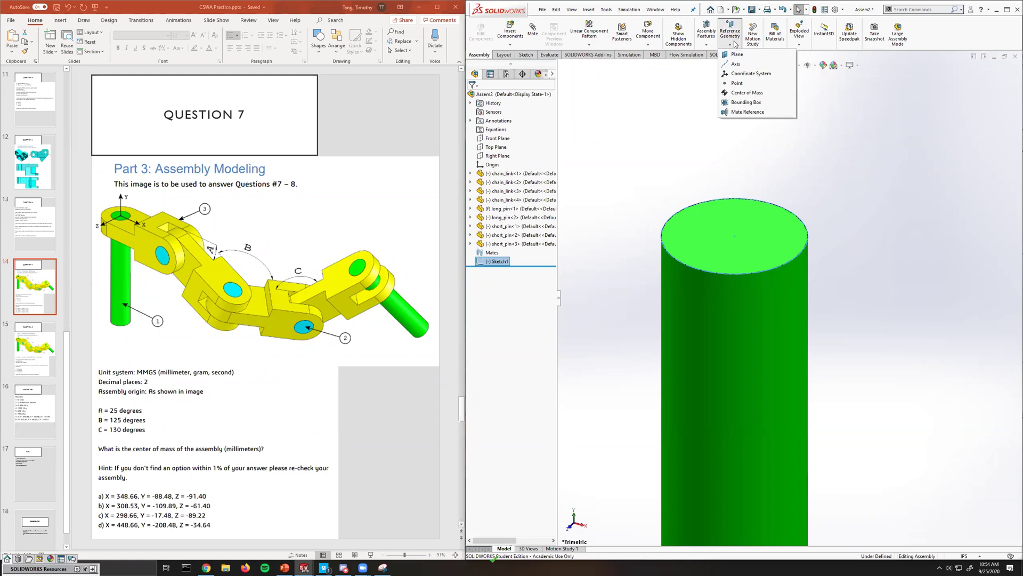
click(750, 75)
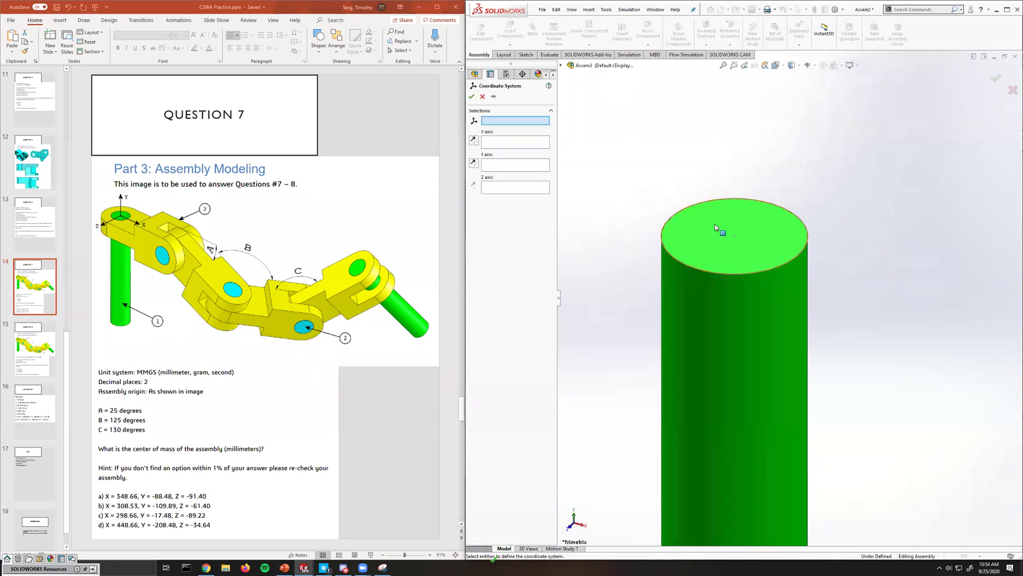
click(733, 237)
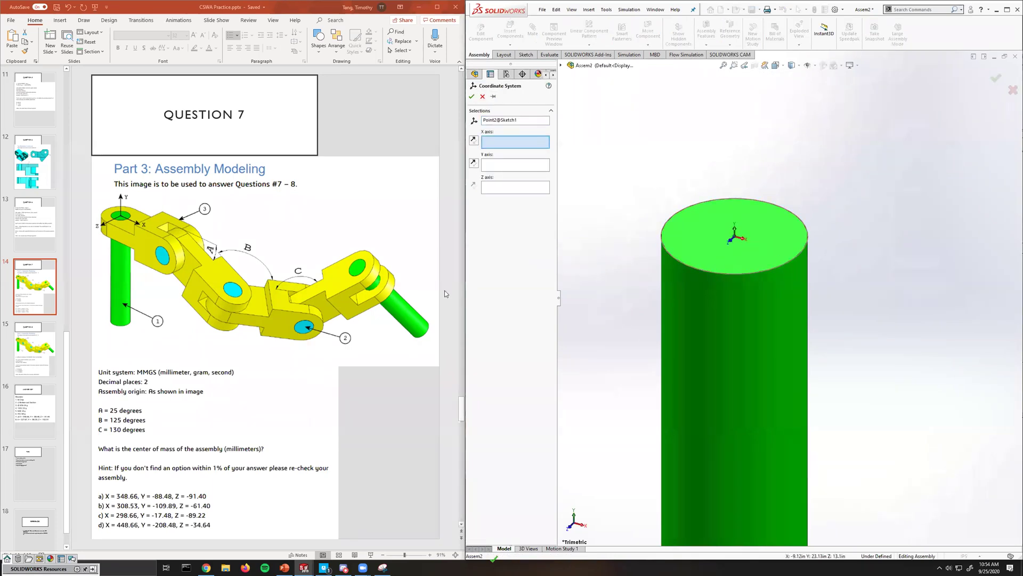
click(472, 97)
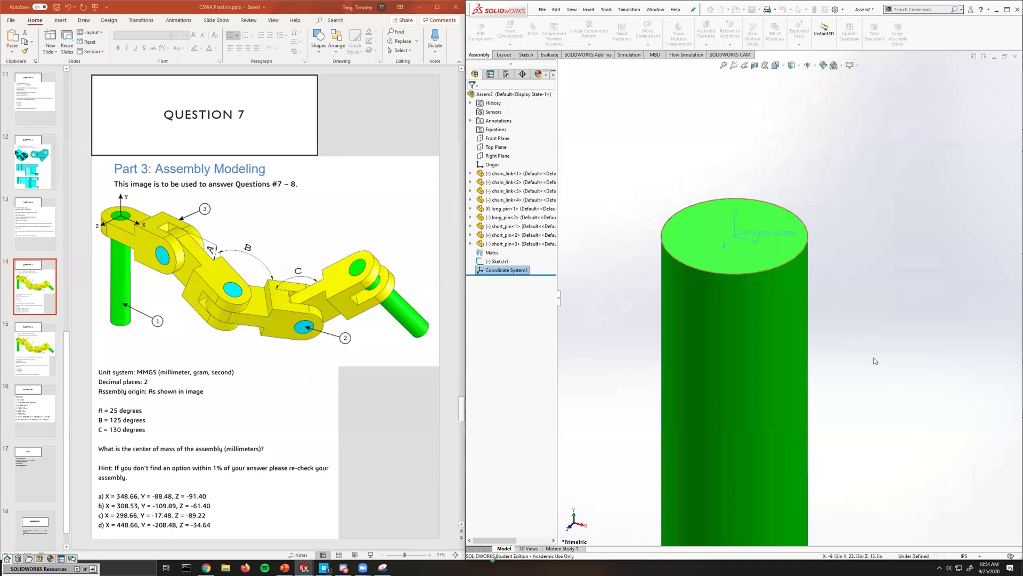
scroll(927, 444, up, 5)
scroll(792, 294, up, 1)
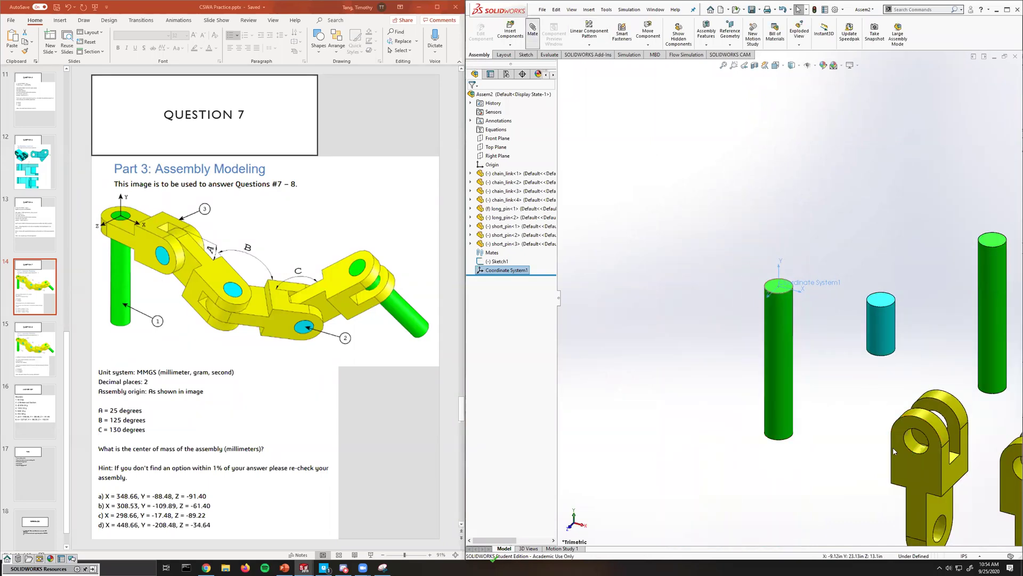
click(945, 537)
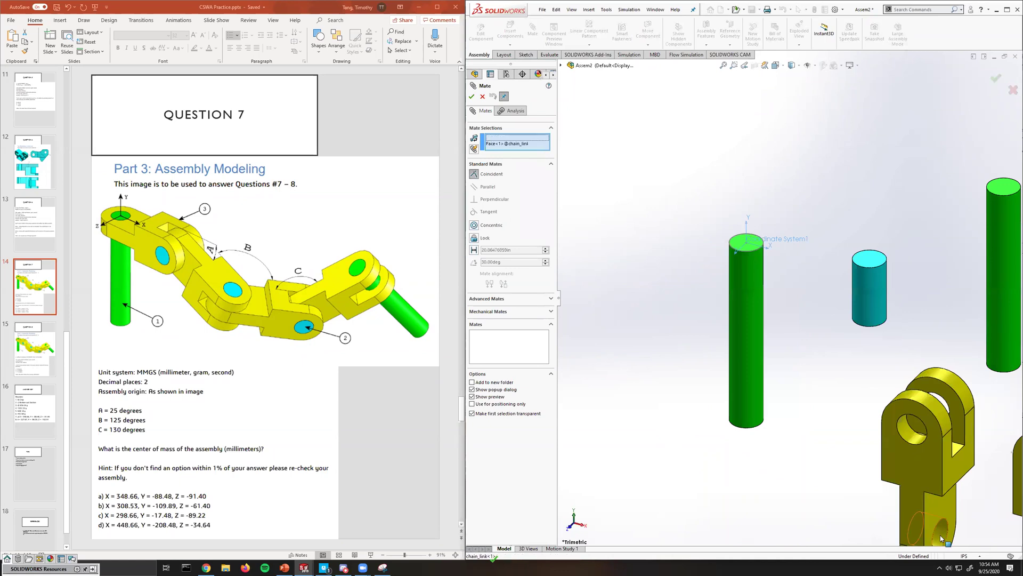
click(748, 242)
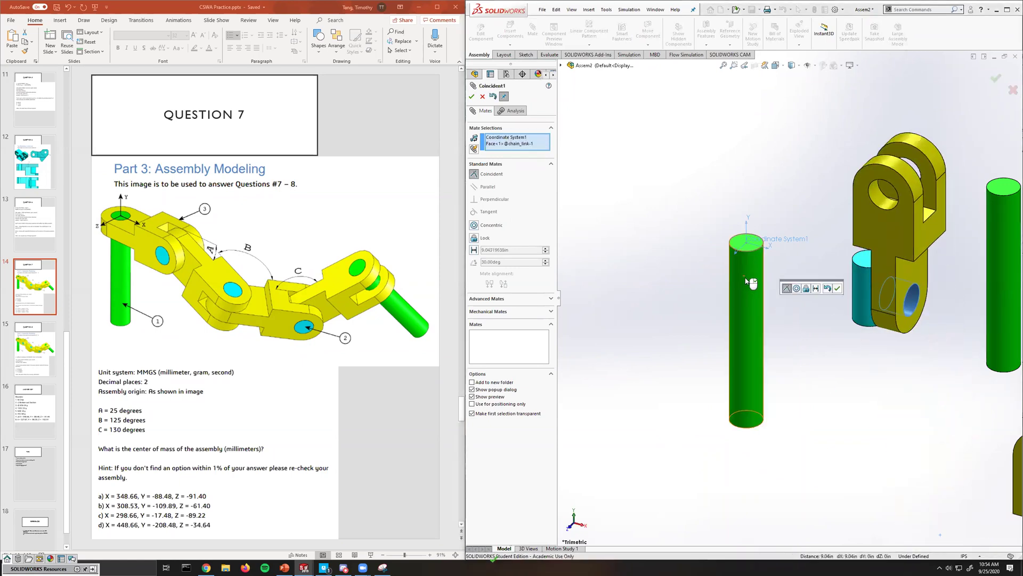
right_click(520, 141)
click(539, 154)
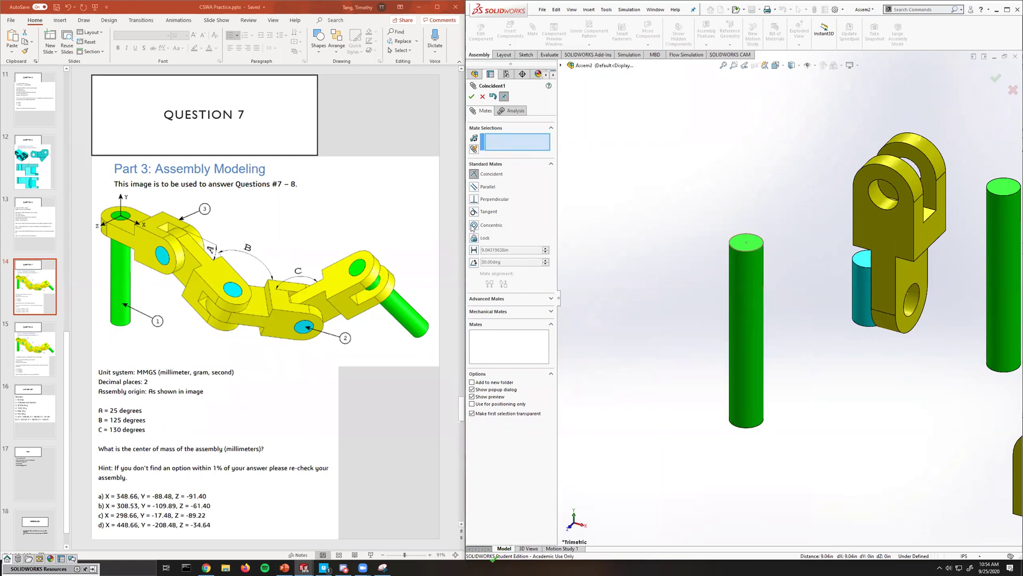
Mate the first chain link's single-end hole concentric with the fixed long pin and slide the link up onto the pin.
click(733, 277)
click(916, 300)
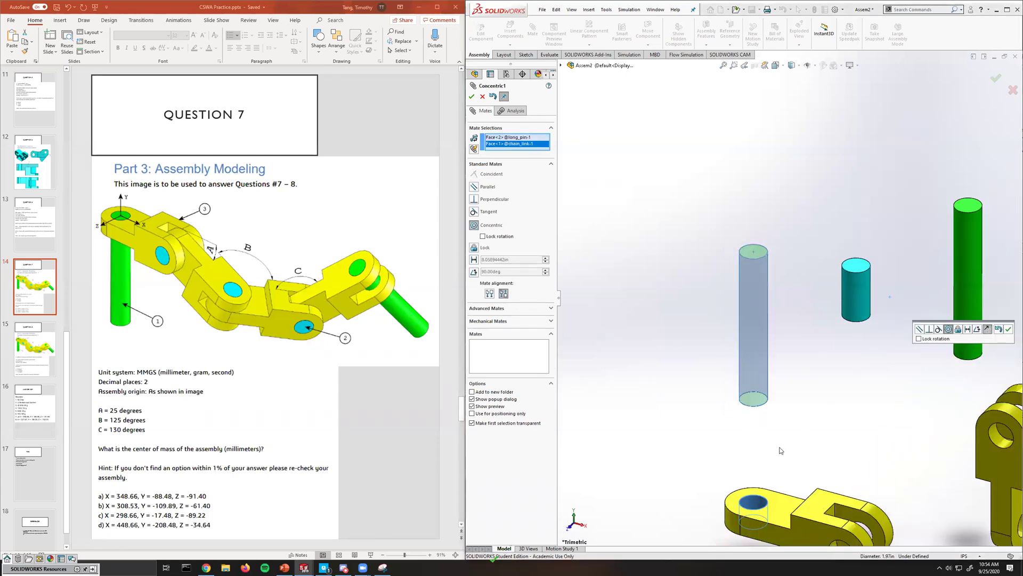
click(472, 96)
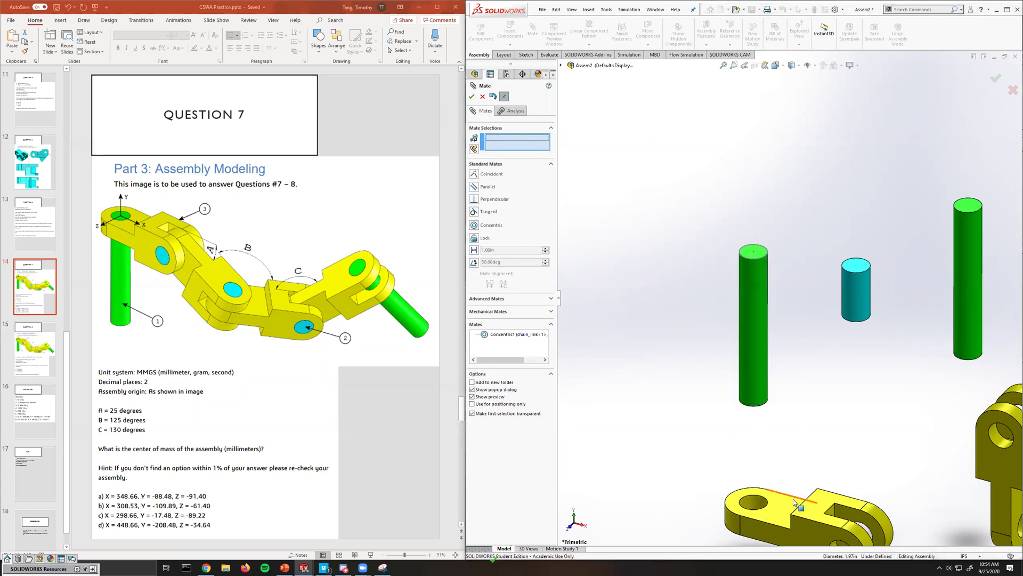
drag(778, 489, 785, 300)
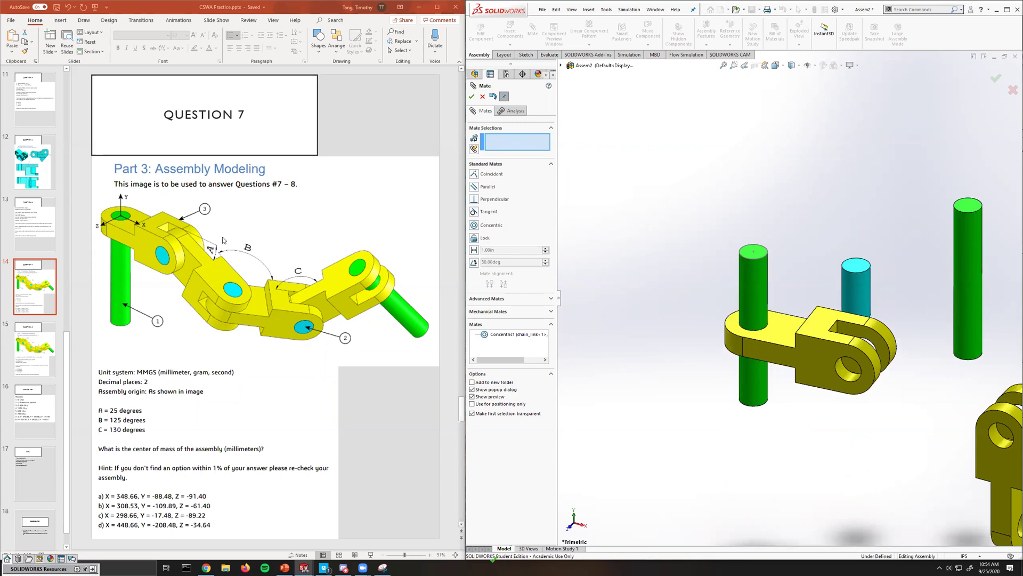
Mate the upper face of the first link's single end coincident with the fixed long pin's upper end face.
click(775, 334)
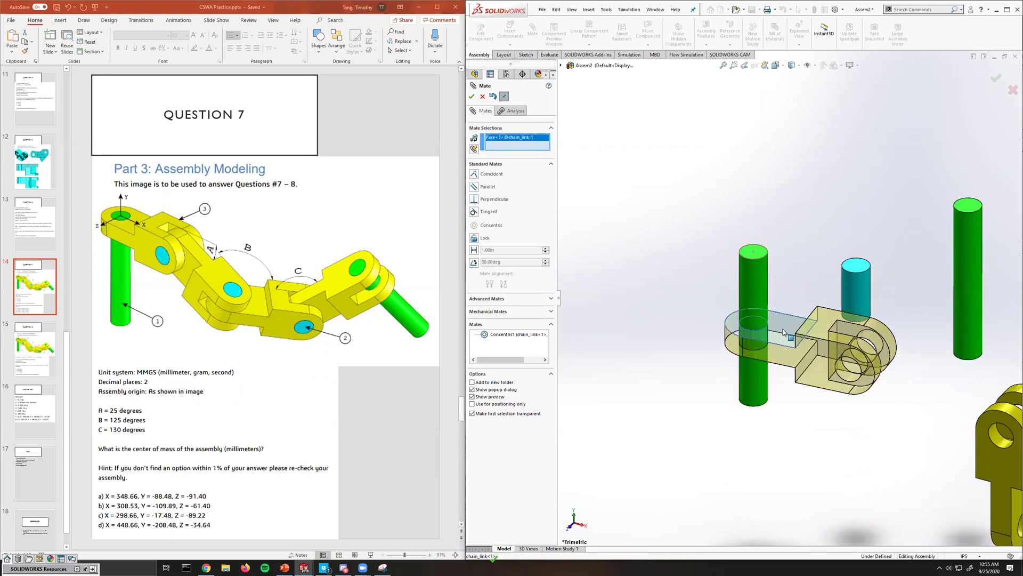
scroll(781, 332, down, 2)
click(735, 216)
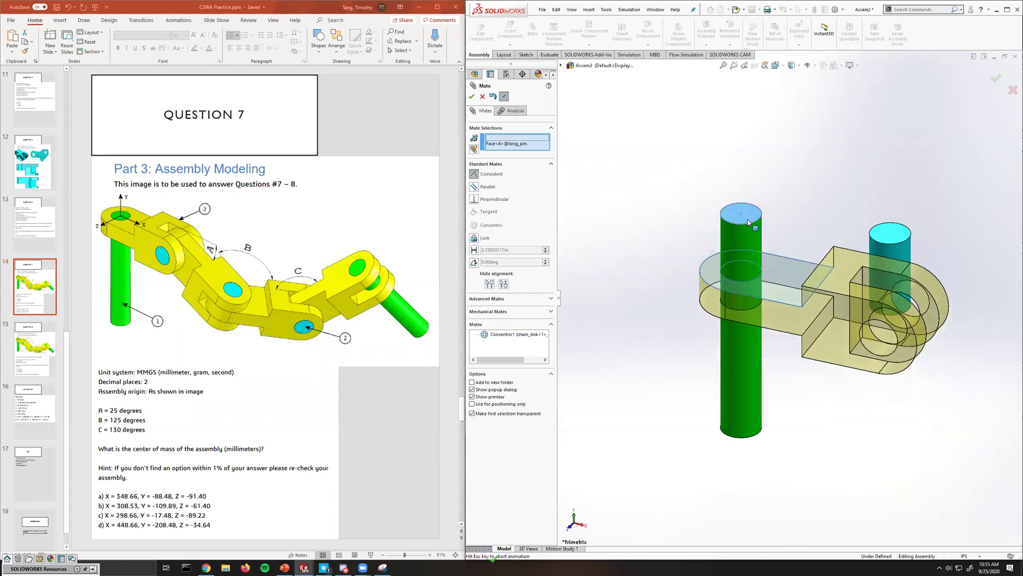
click(473, 96)
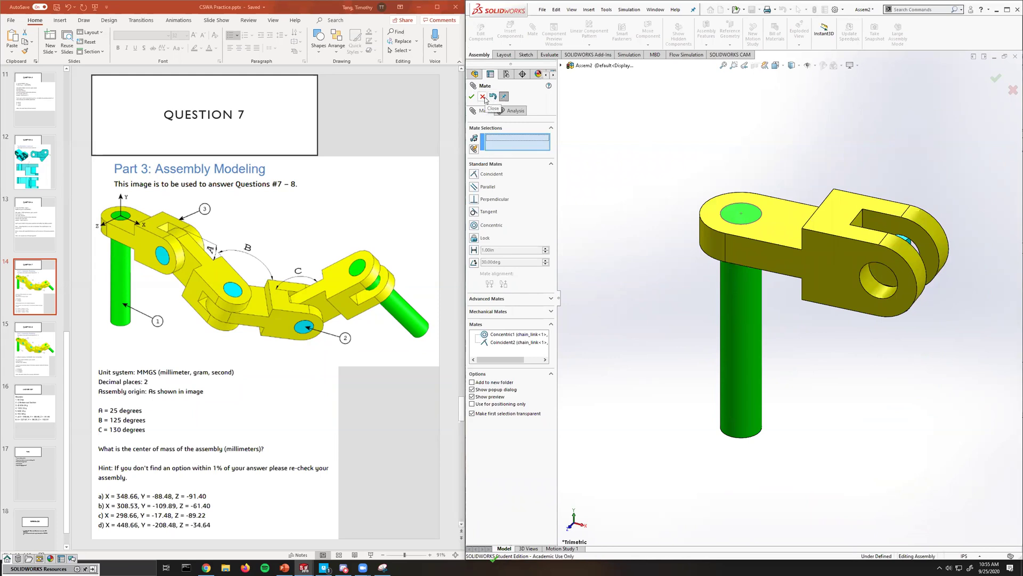
scroll(723, 193, up, 3)
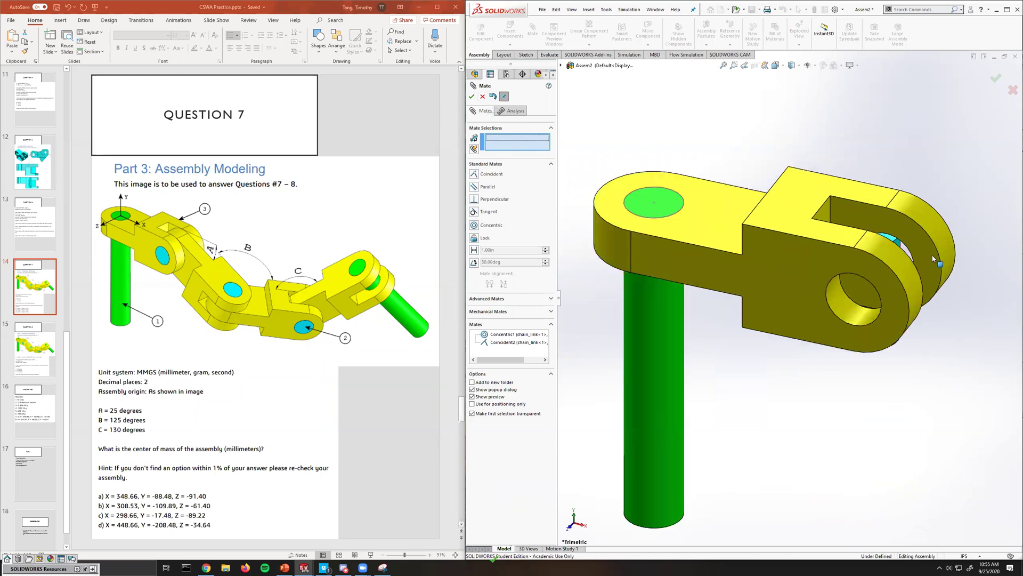
middle_drag(918, 265, 756, 287)
click(908, 261)
scroll(813, 314, down, 4)
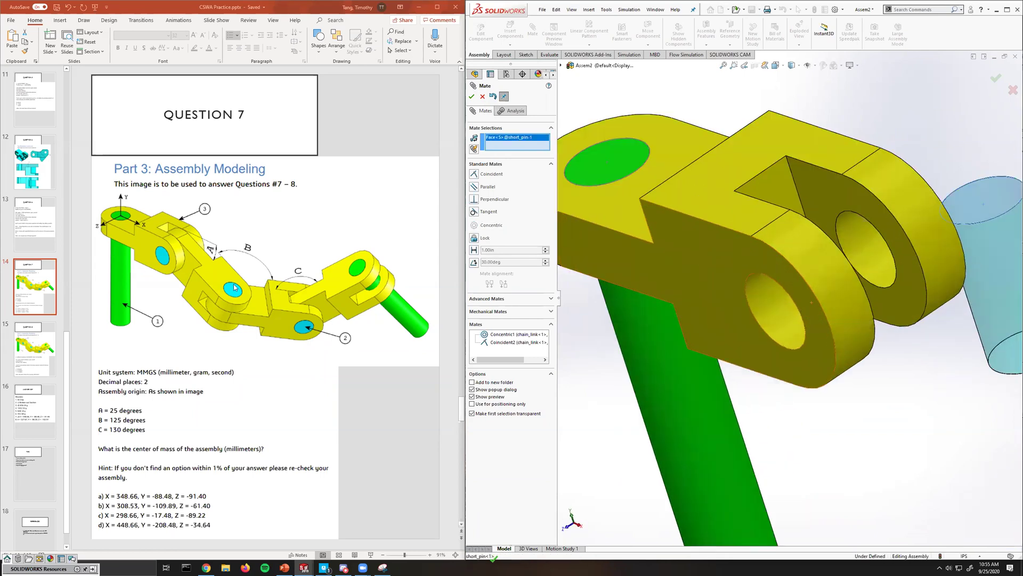
click(799, 314)
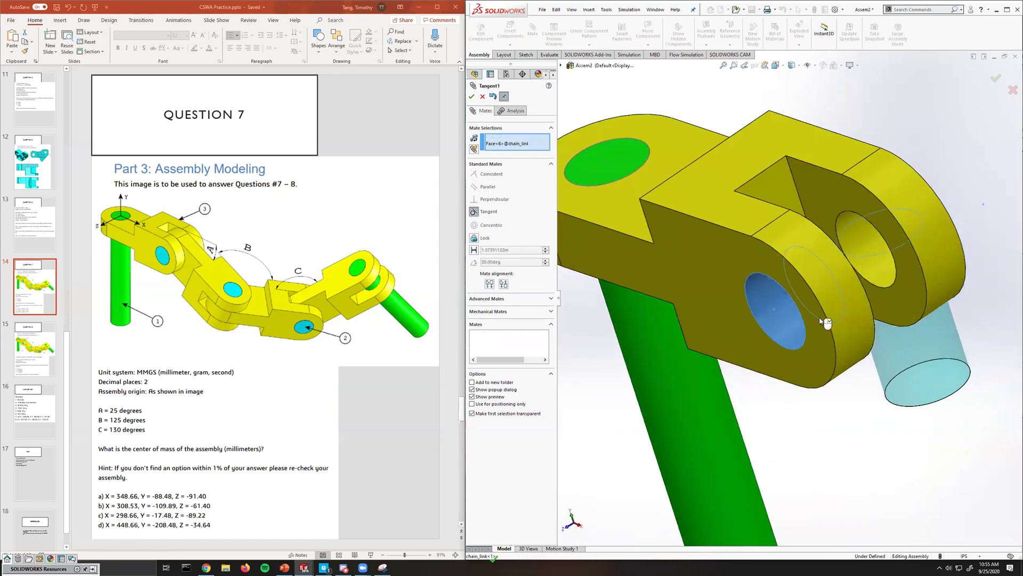
right_click(540, 151)
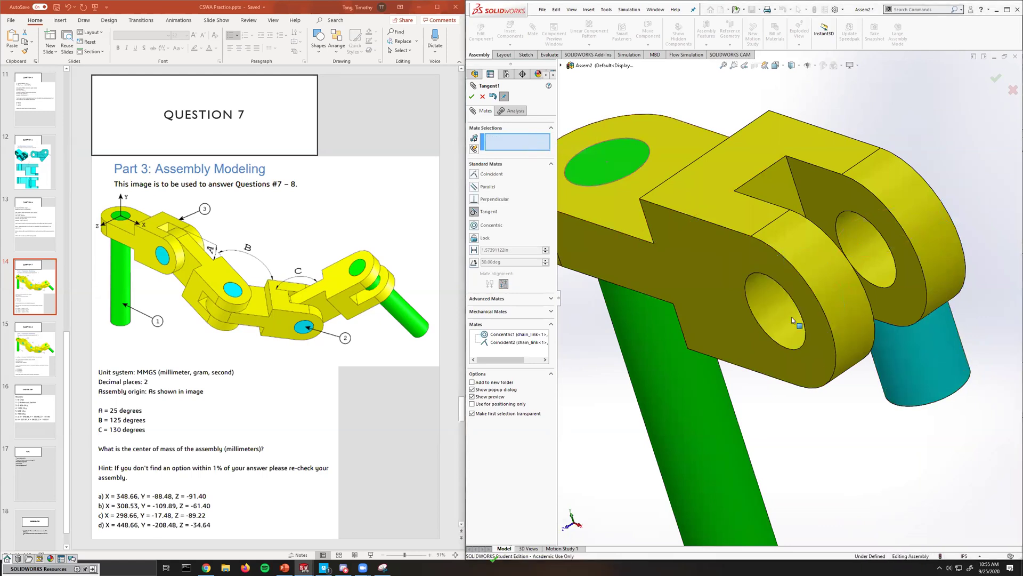
Mate the first short pin's cylindrical face concentric with the fork hole of the first chain link.
click(916, 351)
click(777, 308)
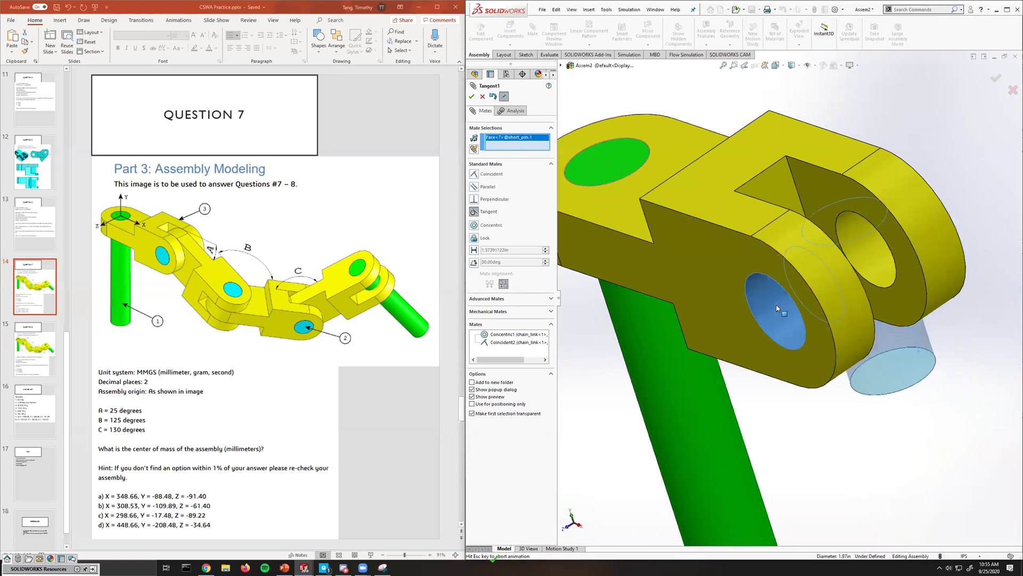
click(474, 225)
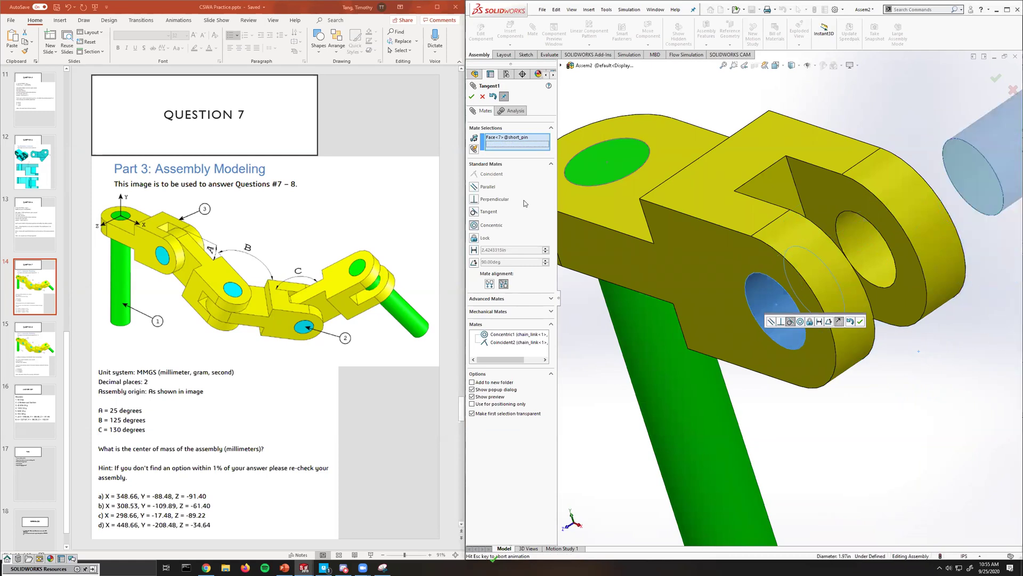
key(Return)
Mate the first short pin's end face coincident with the outer side face of the first chain link's fork.
middle_drag(788, 157, 919, 197)
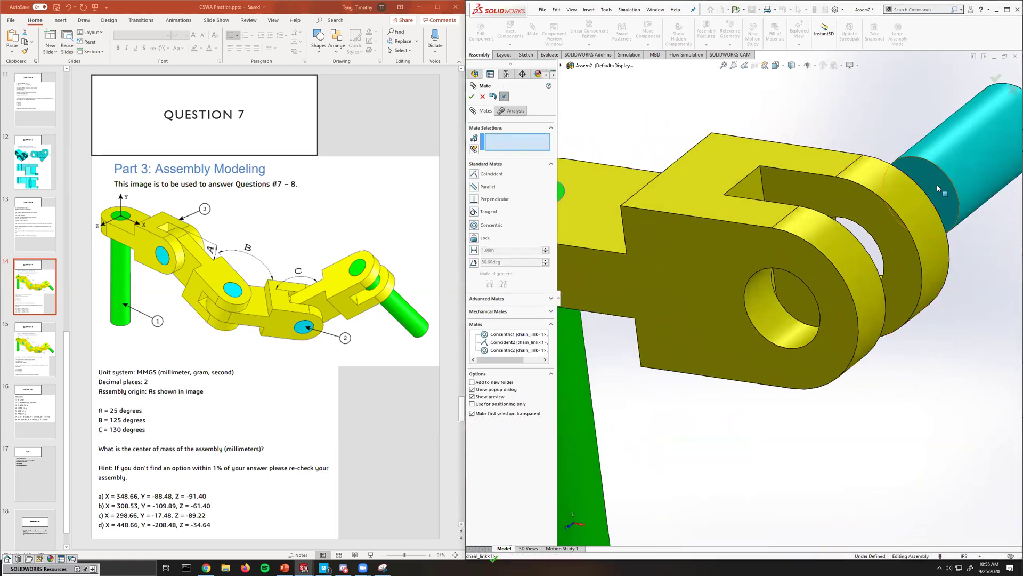
click(919, 197)
click(722, 270)
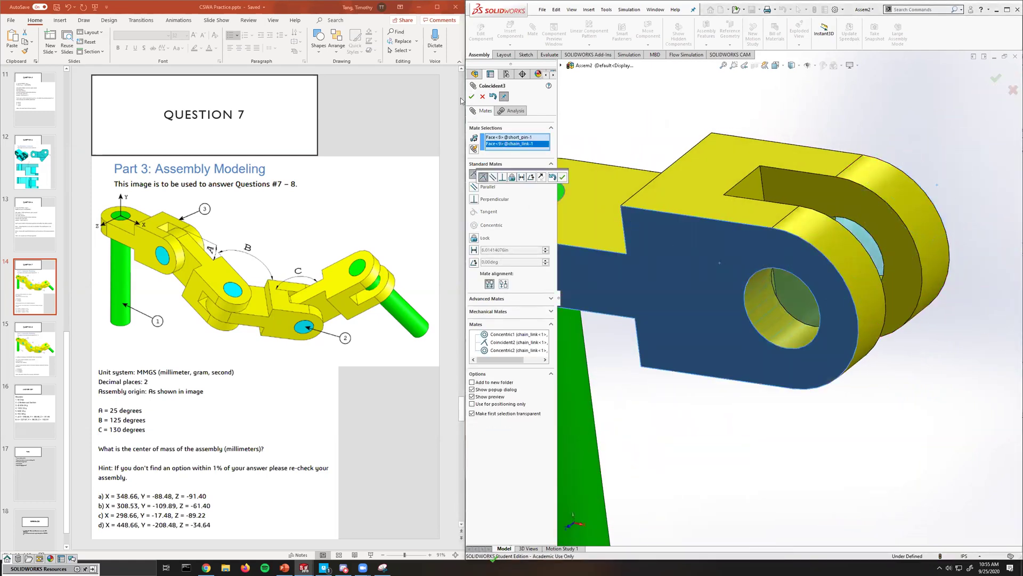
key(Return)
Mate the second chain link's single-end hole concentric with the first short pin.
scroll(828, 286, up, 10)
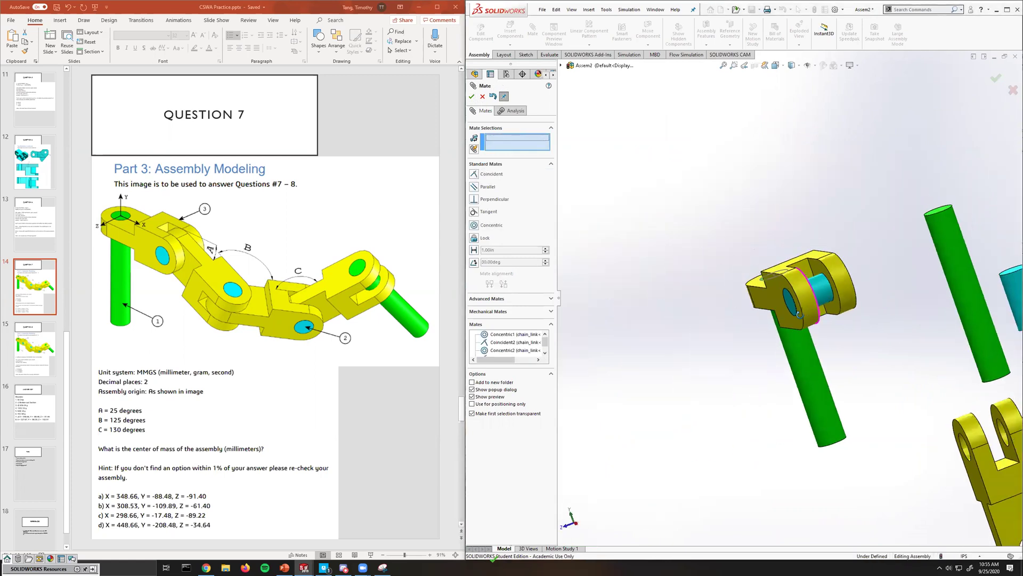
click(994, 502)
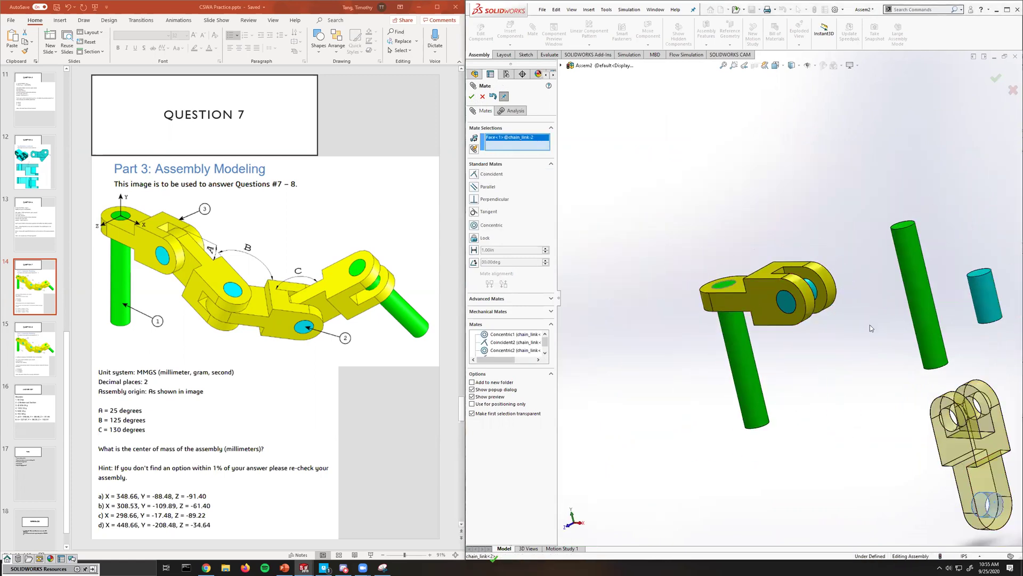
scroll(870, 324, down, 5)
click(686, 235)
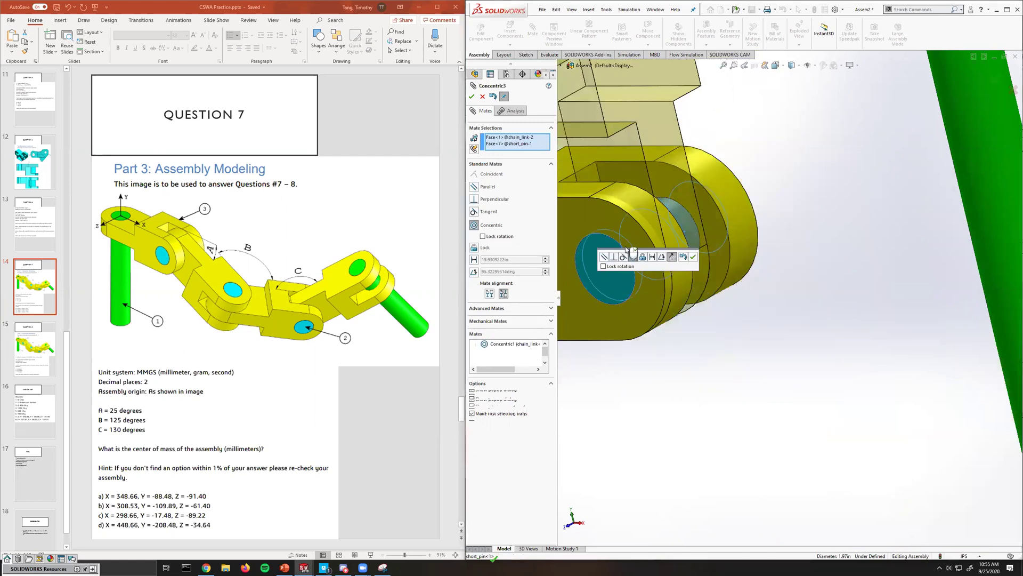
click(693, 256)
Mate the second link's single-end side face coincident with the first link's inner fork face and swing the second link outward.
middle_drag(693, 257, 692, 183)
click(670, 157)
click(693, 184)
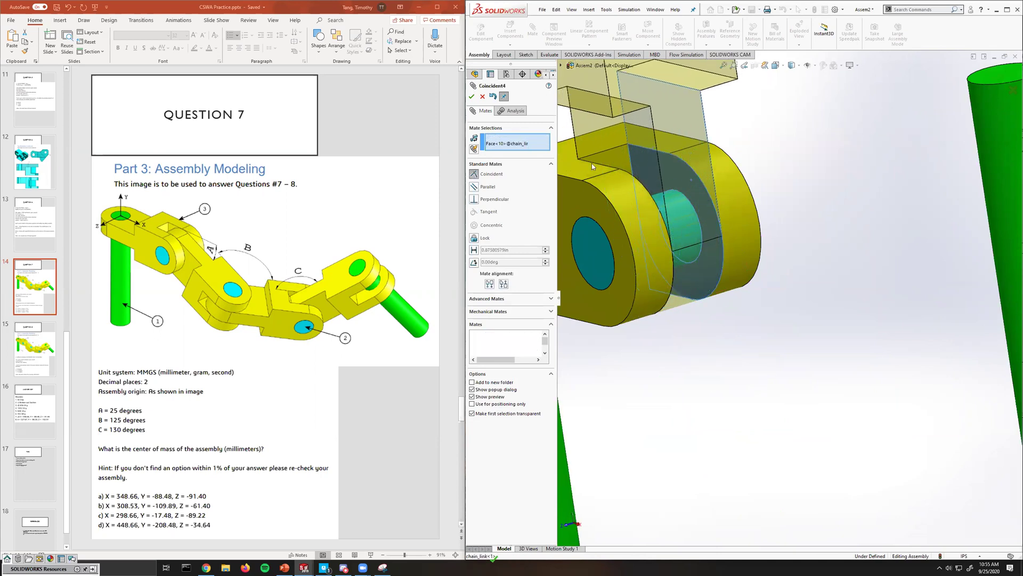
click(679, 162)
scroll(728, 168, down, 5)
drag(755, 183, 919, 315)
Mate the second short pin concentric with the second link's fork hole and its end face coincident with the fork's outer face.
click(919, 316)
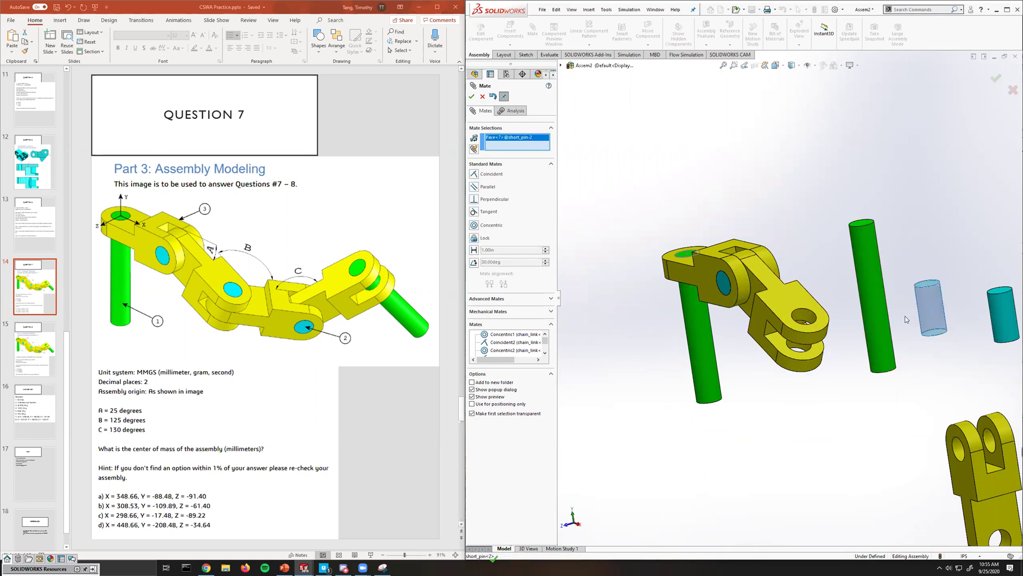
scroll(793, 351, down, 6)
click(781, 307)
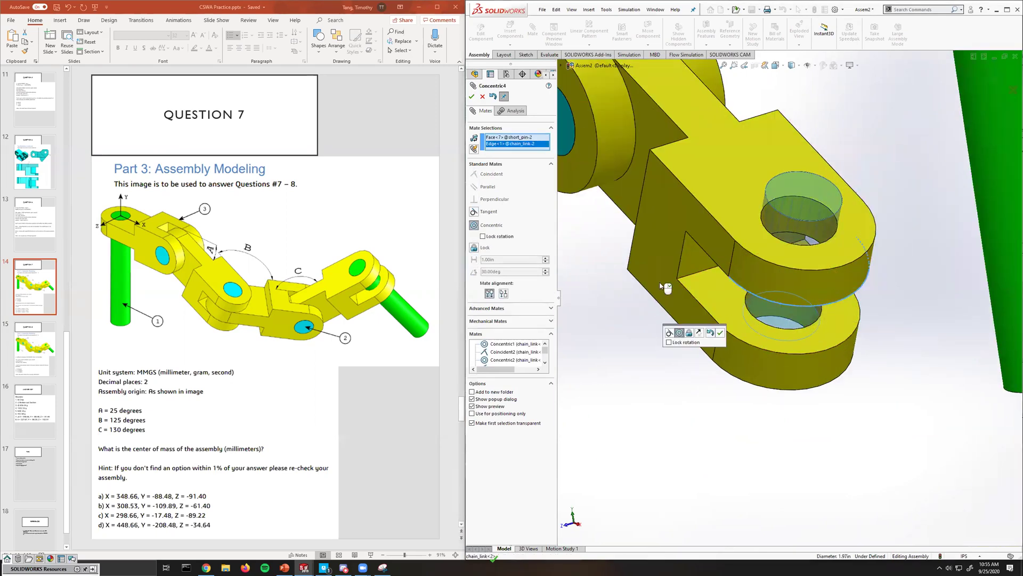
key(Return)
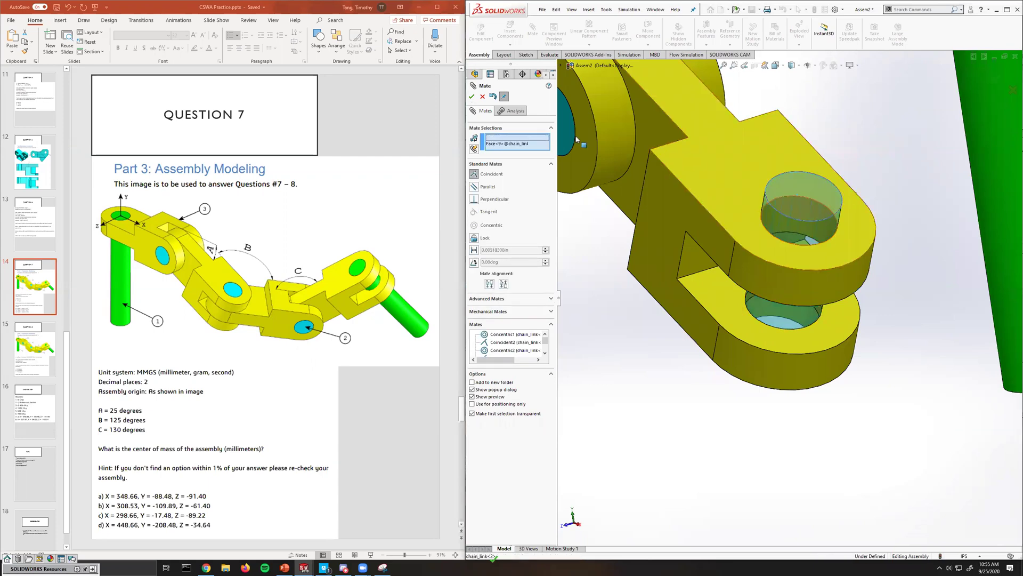
Mate the third chain link's single-end hole concentric with the second short pin and pull the link clear of the second link.
scroll(866, 238, up, 5)
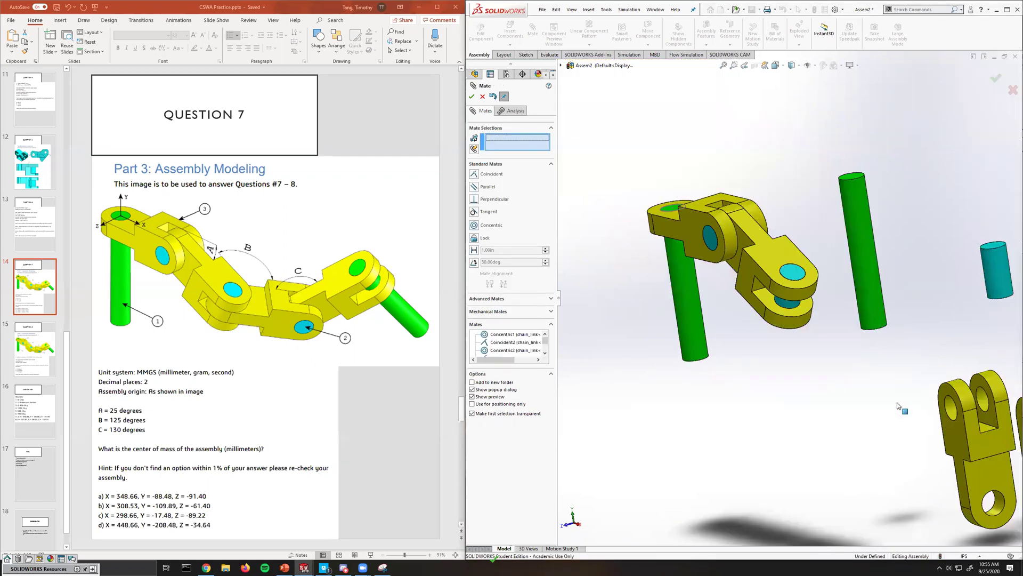
scroll(899, 406, up, 1)
click(868, 373)
scroll(667, 211, down, 3)
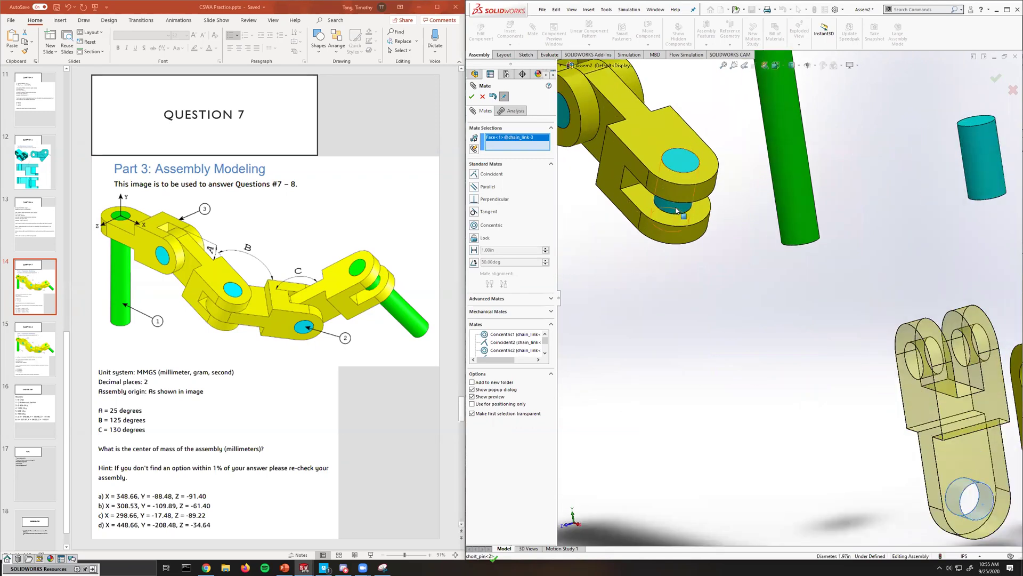
click(674, 209)
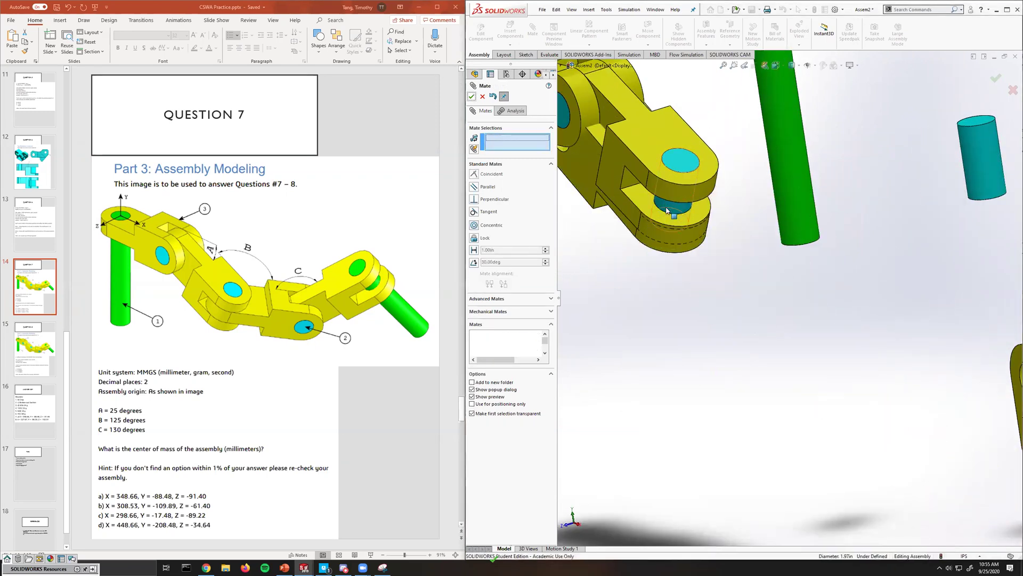
drag(667, 210, 779, 193)
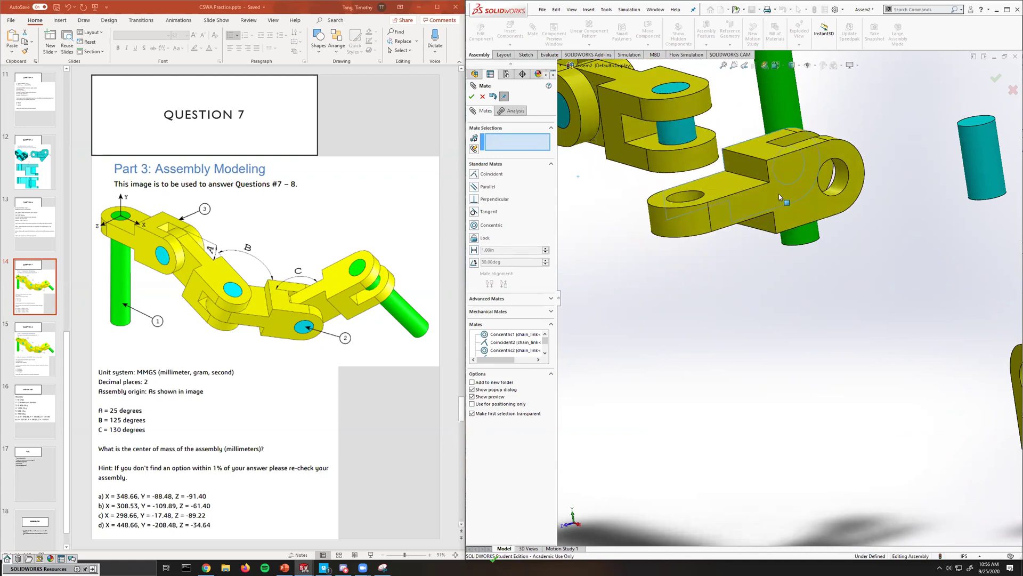
Mate the upper face of the third link's single end coincident with the inner face of the second link's fork.
scroll(778, 194, up, 3)
click(639, 177)
scroll(639, 177, down, 4)
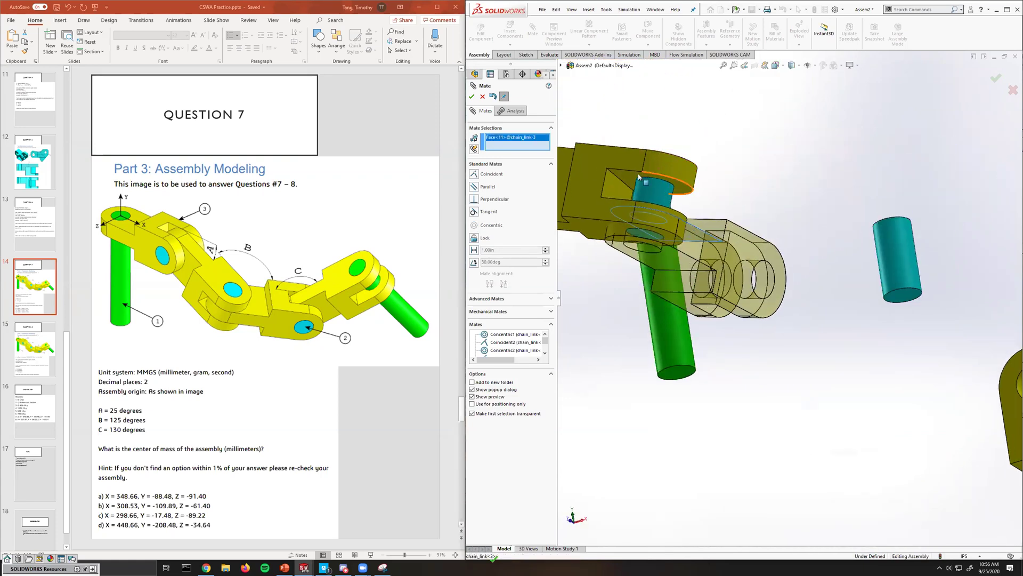
click(626, 175)
key(Return)
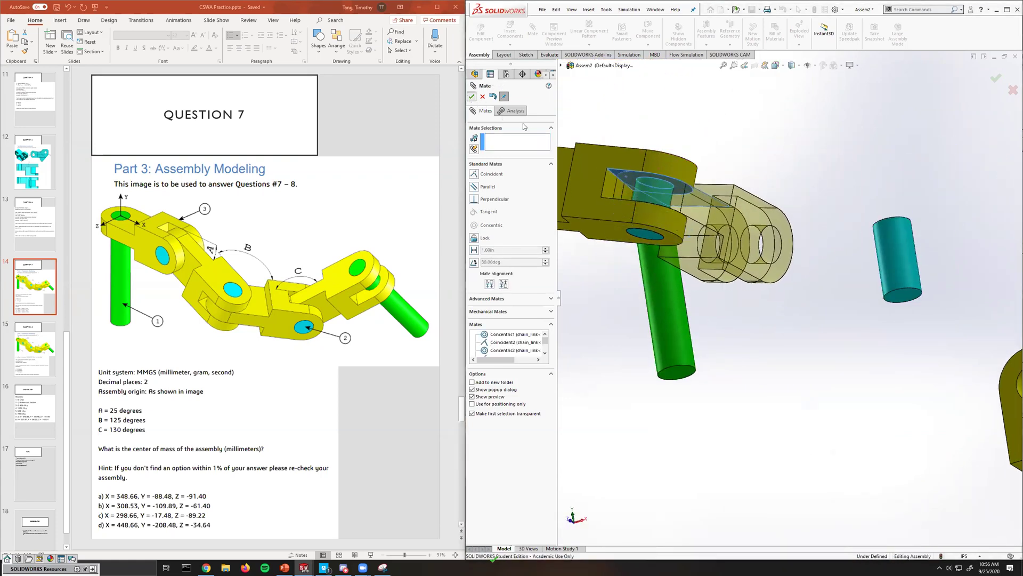
Mate the third short pin concentric with the third link's fork hole and its end face coincident with the fork's outer face.
middle_drag(666, 240, 746, 240)
click(926, 246)
scroll(724, 250, up, 1)
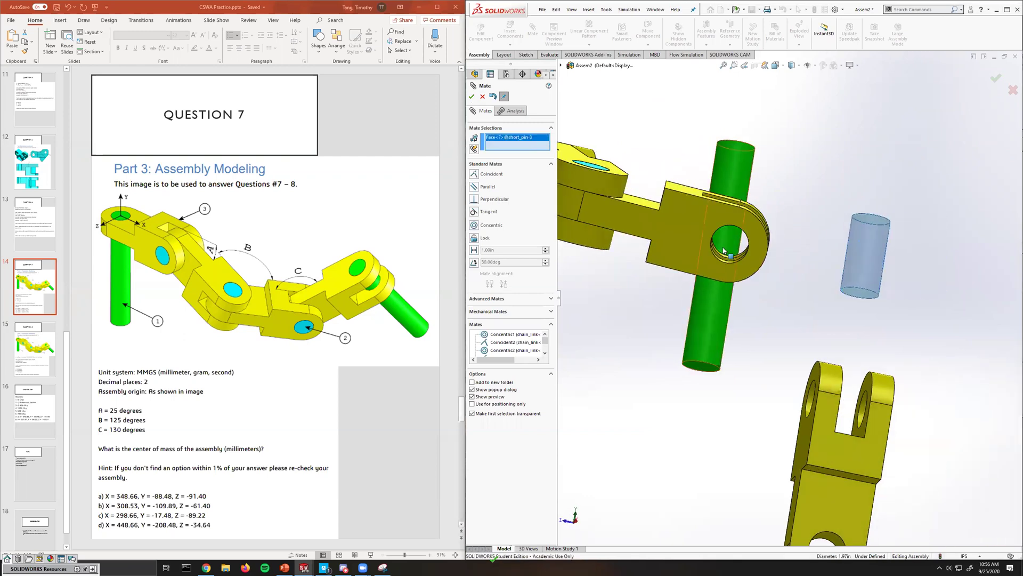
scroll(724, 250, down, 5)
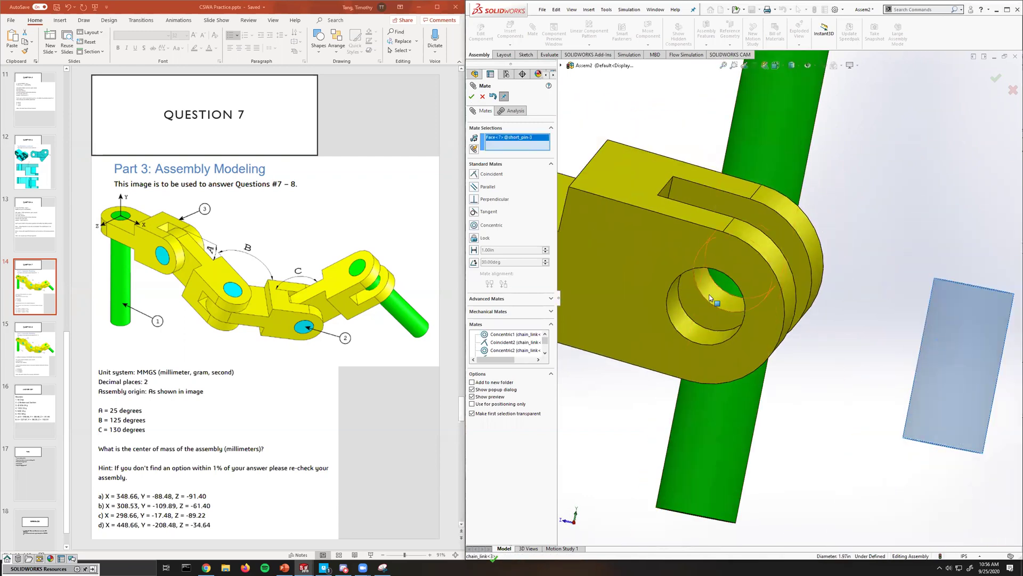
click(710, 298)
key(Return)
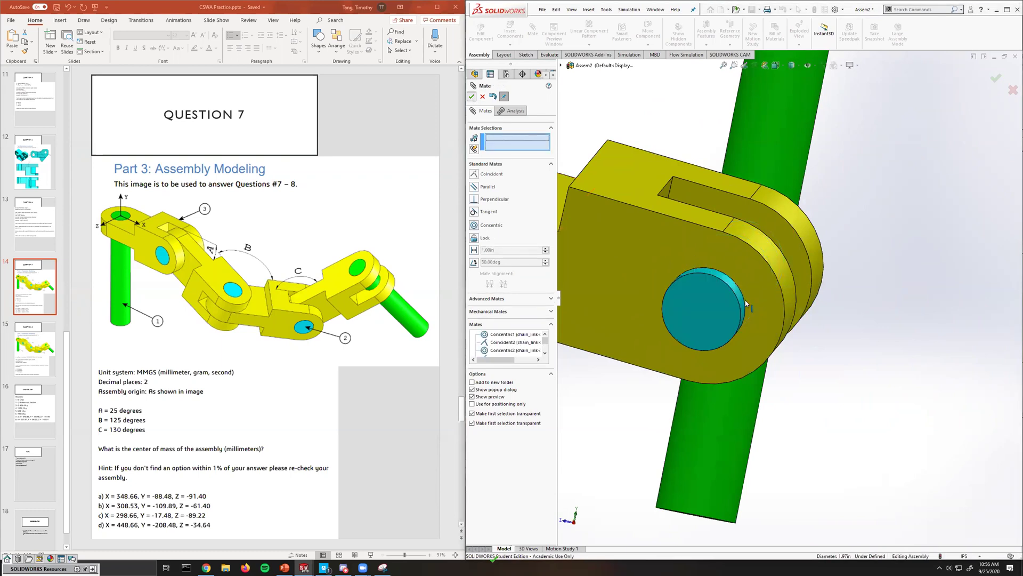
scroll(757, 330, up, 5)
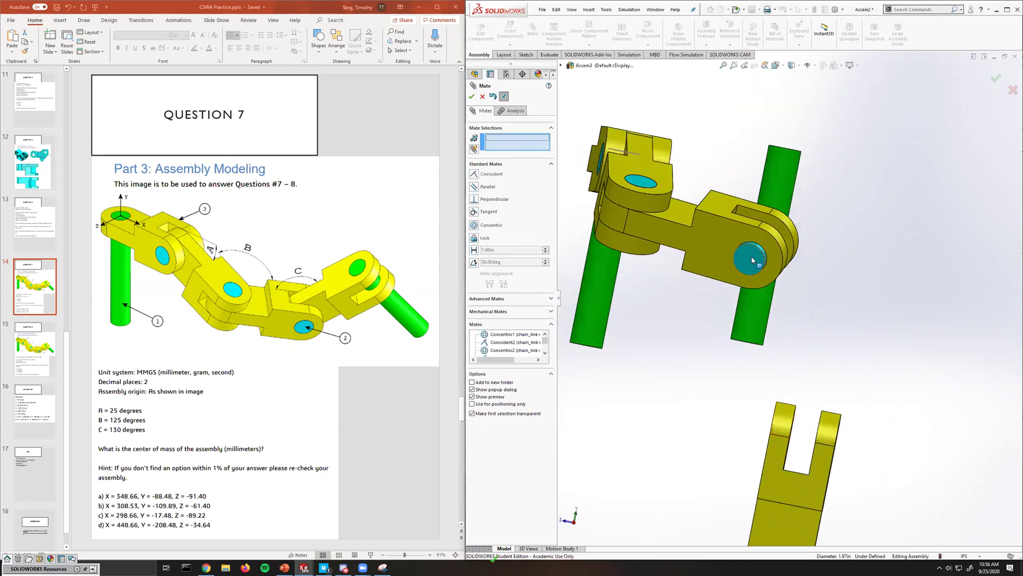
click(752, 260)
click(767, 250)
click(471, 97)
Mate the fourth chain link's single-end hole concentric with the third short pin.
middle_drag(757, 299, 707, 352)
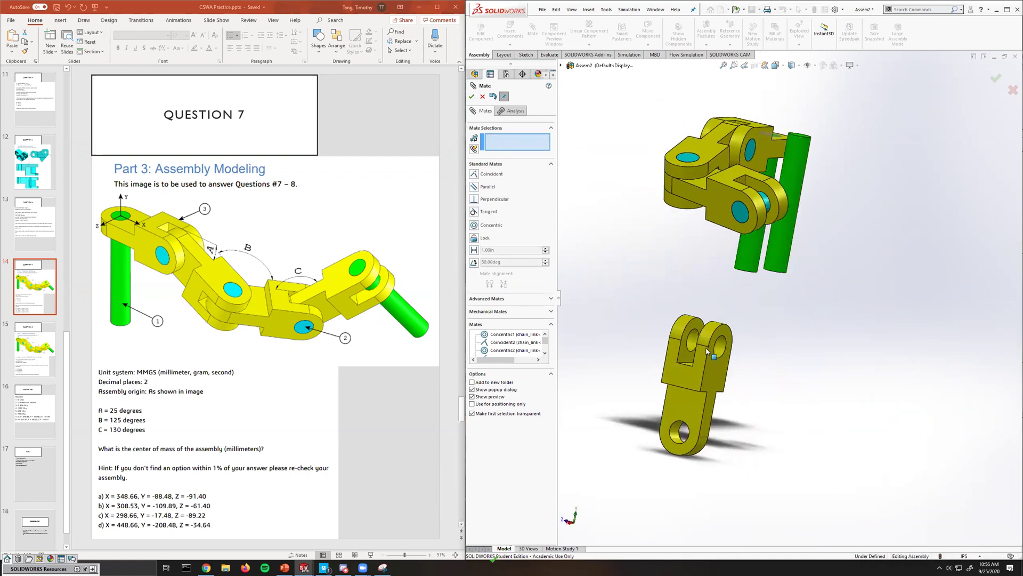
click(677, 432)
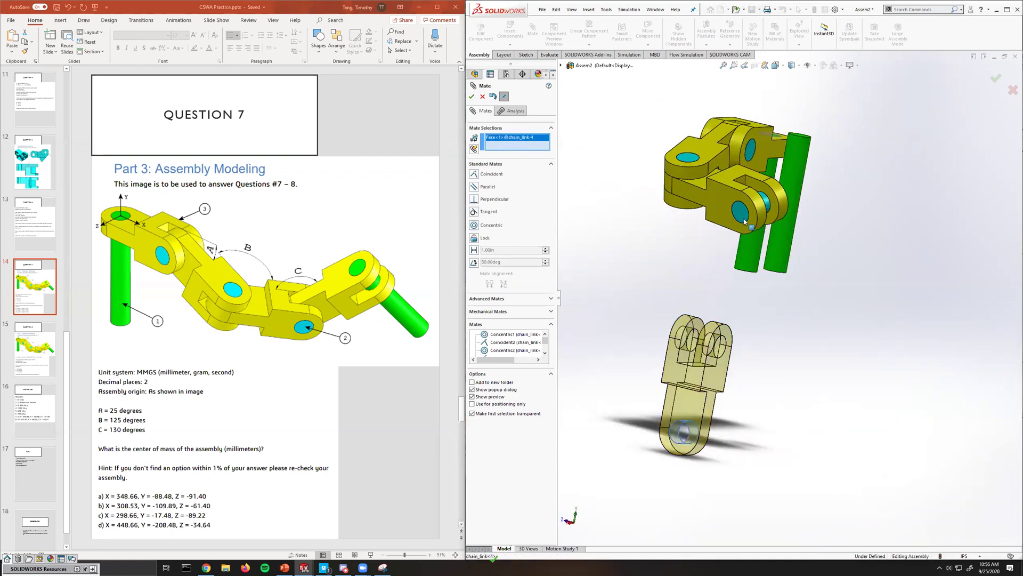
click(764, 203)
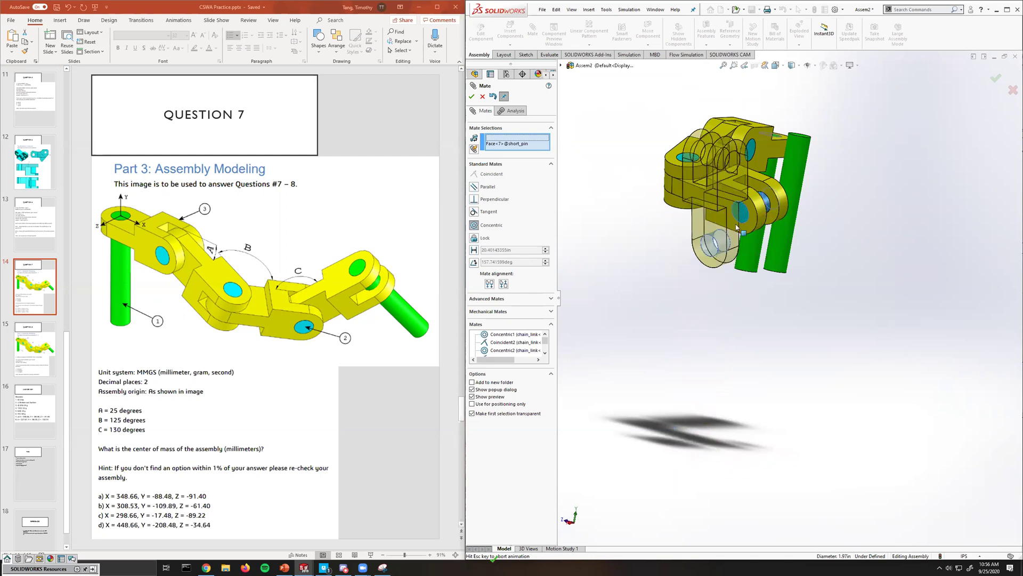
click(482, 96)
Mate the fourth link's single-end side face coincident with the third link's inner fork face and swing the chain outward.
middle_drag(655, 251, 681, 270)
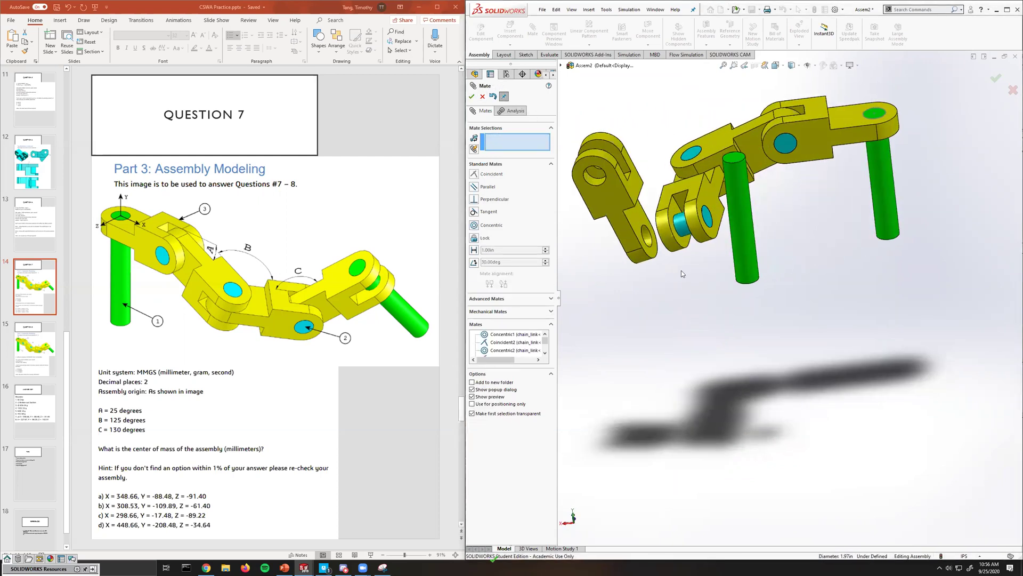
click(637, 216)
scroll(699, 229, down, 4)
middle_drag(746, 208, 657, 198)
click(657, 198)
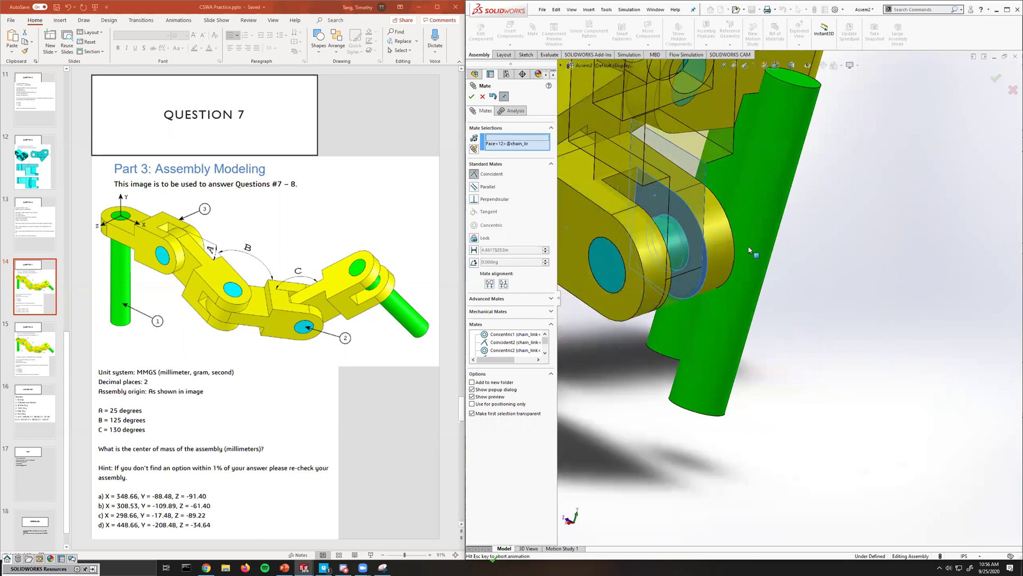
click(472, 97)
scroll(728, 186, up, 5)
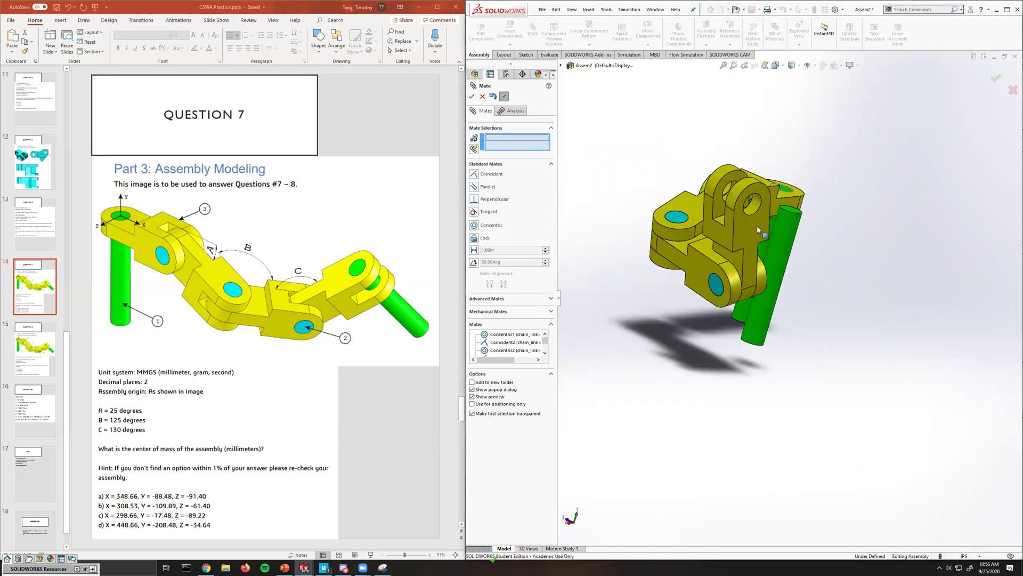
drag(753, 224, 794, 238)
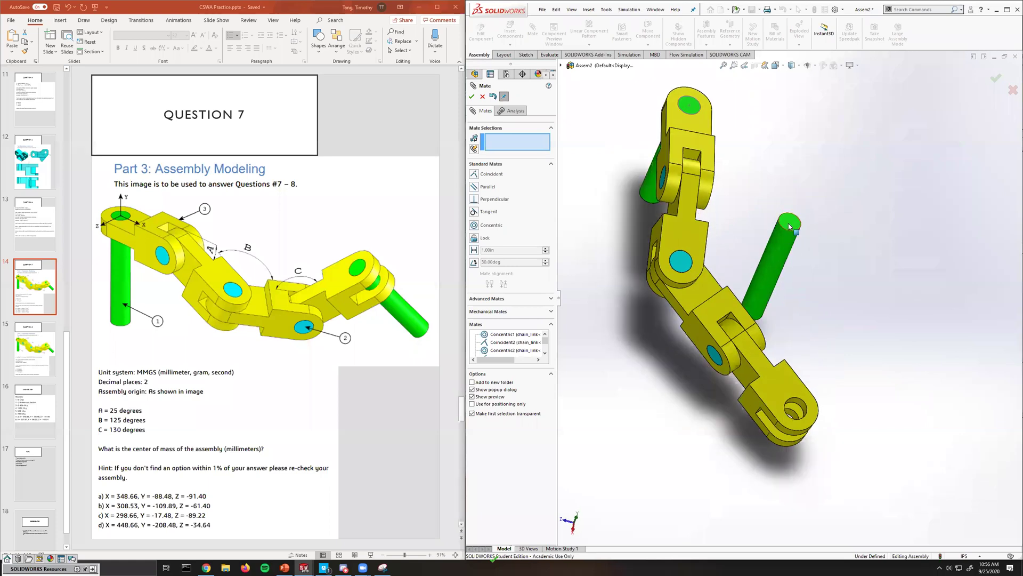
Mate the second long pin's end face coincident with the fourth link's outer fork face and the pin concentric with the fork hole.
click(789, 223)
scroll(803, 423, down, 5)
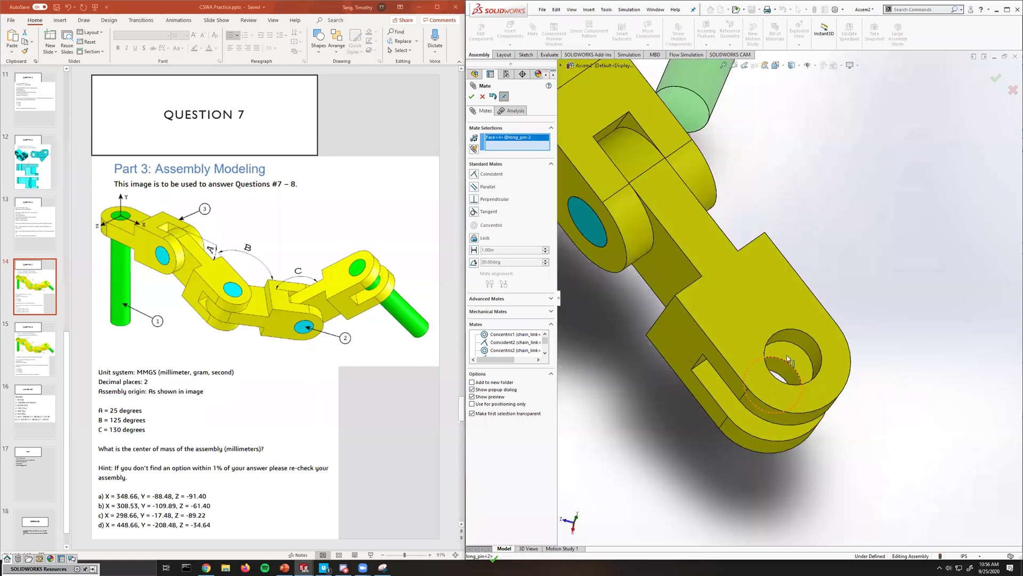
click(787, 292)
click(473, 97)
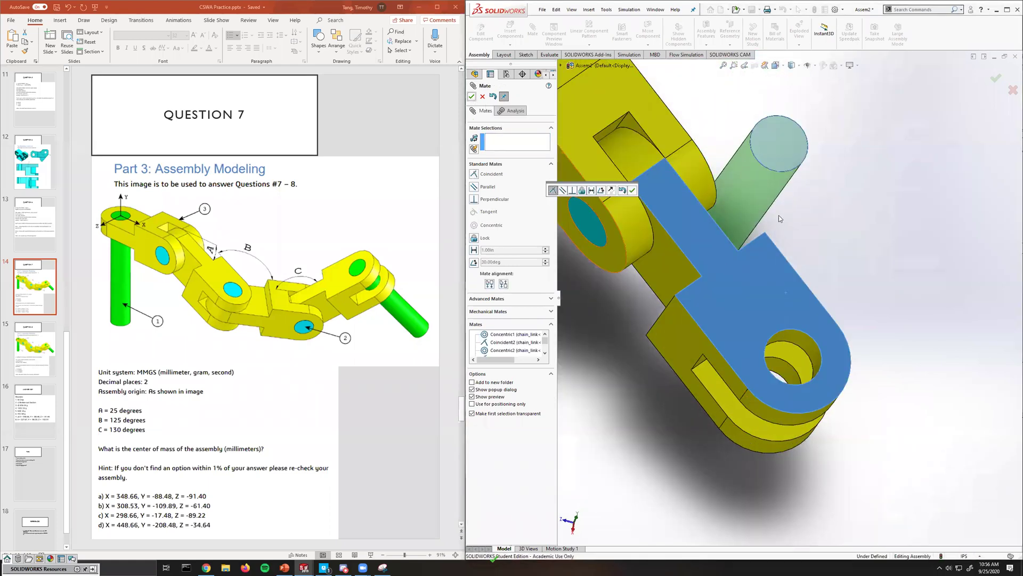
click(737, 187)
click(778, 343)
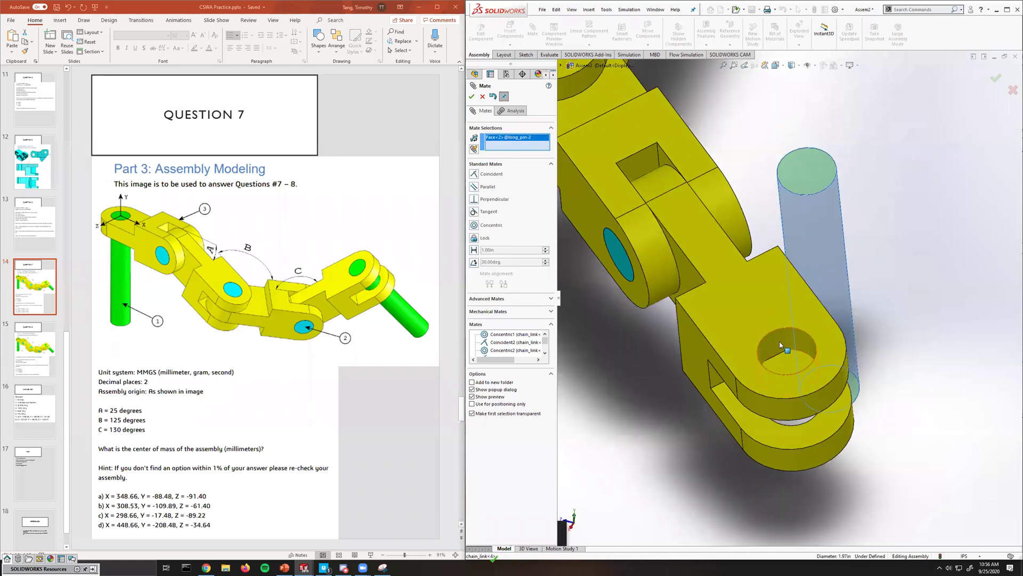
click(472, 97)
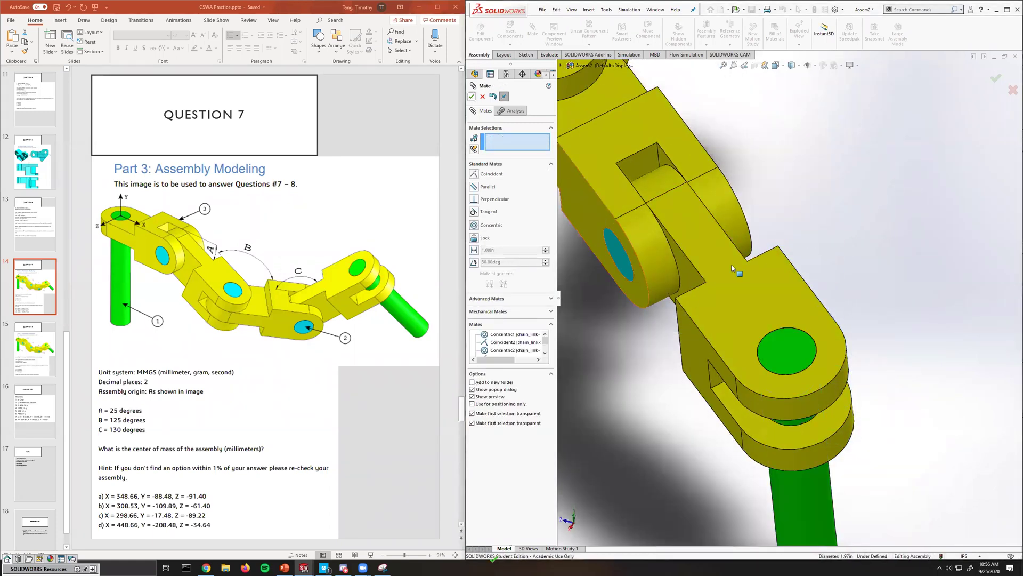
Add a 25-degree angle mate between the first link's upper fork-block face and the second link's flat side face, bending the chain downward.
scroll(782, 253, up, 5)
middle_drag(782, 253, 825, 295)
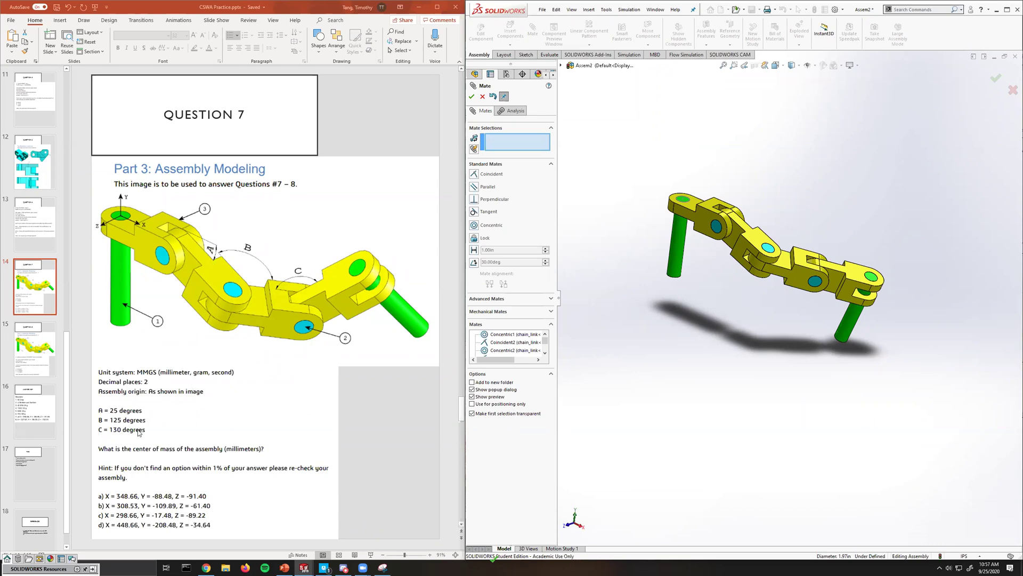
scroll(781, 231, down, 3)
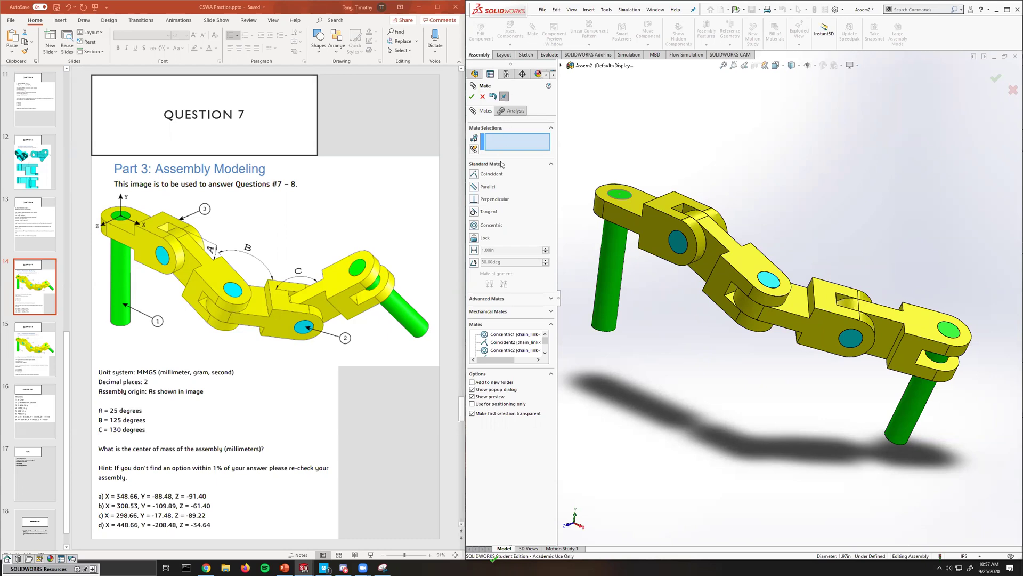
click(474, 263)
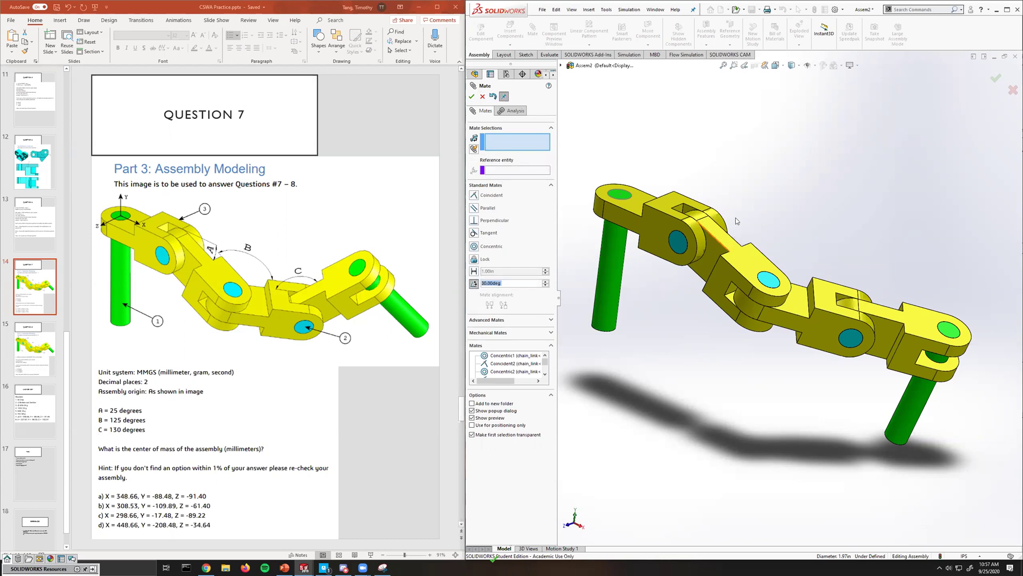
scroll(736, 221, down, 4)
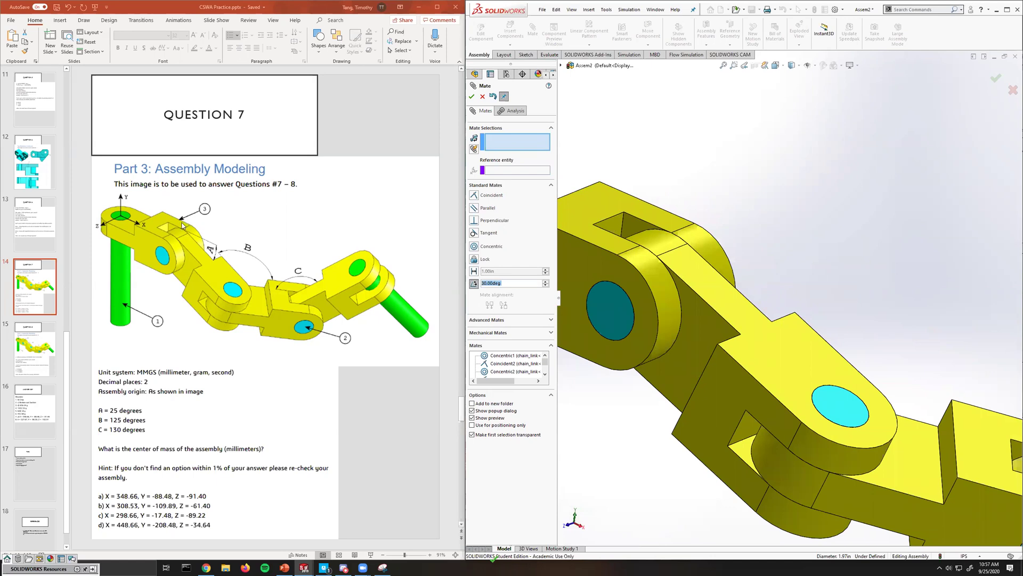
click(638, 214)
click(739, 315)
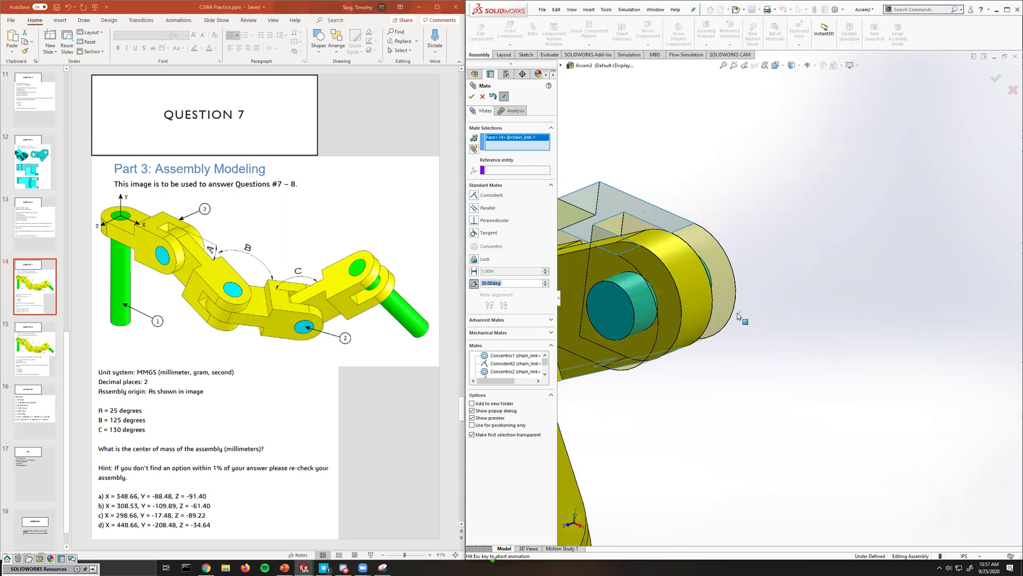
scroll(730, 383, up, 3)
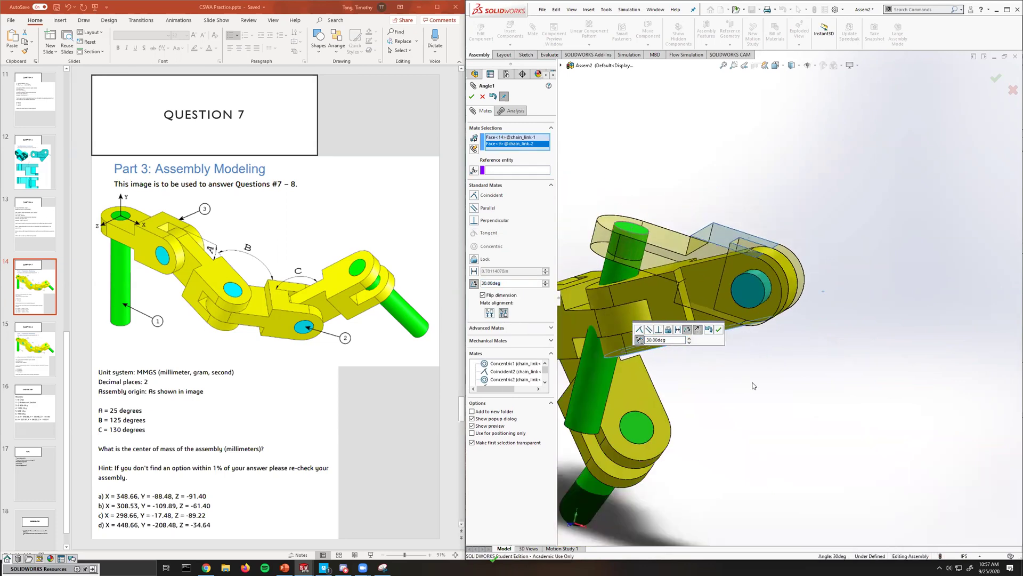
click(490, 315)
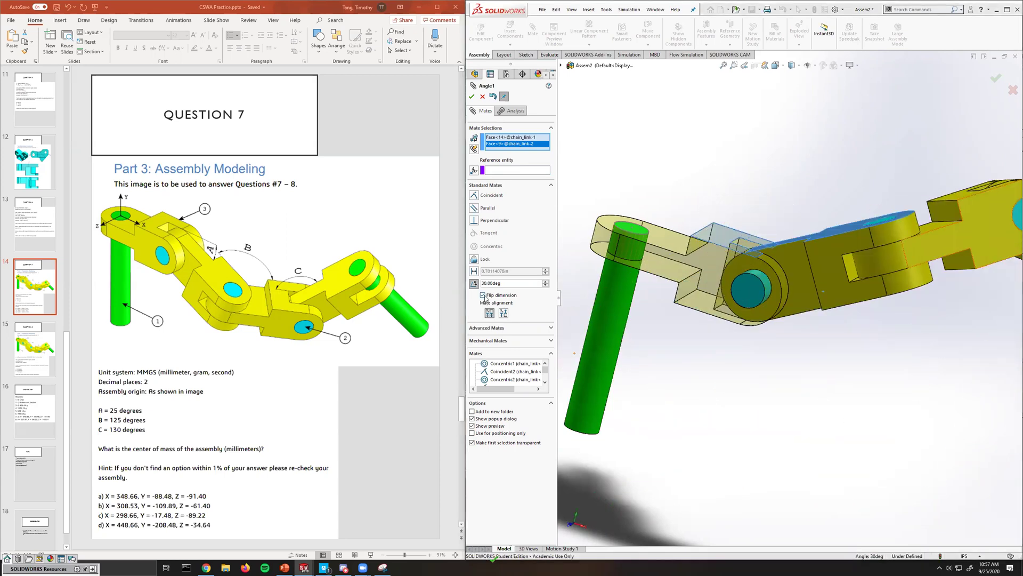
click(484, 296)
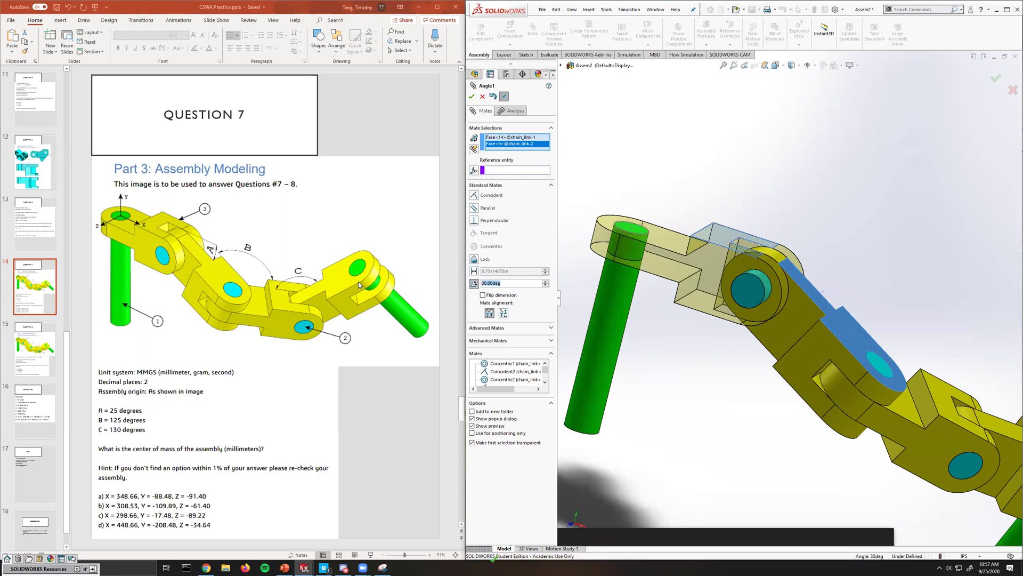
text(25)
key(Return)
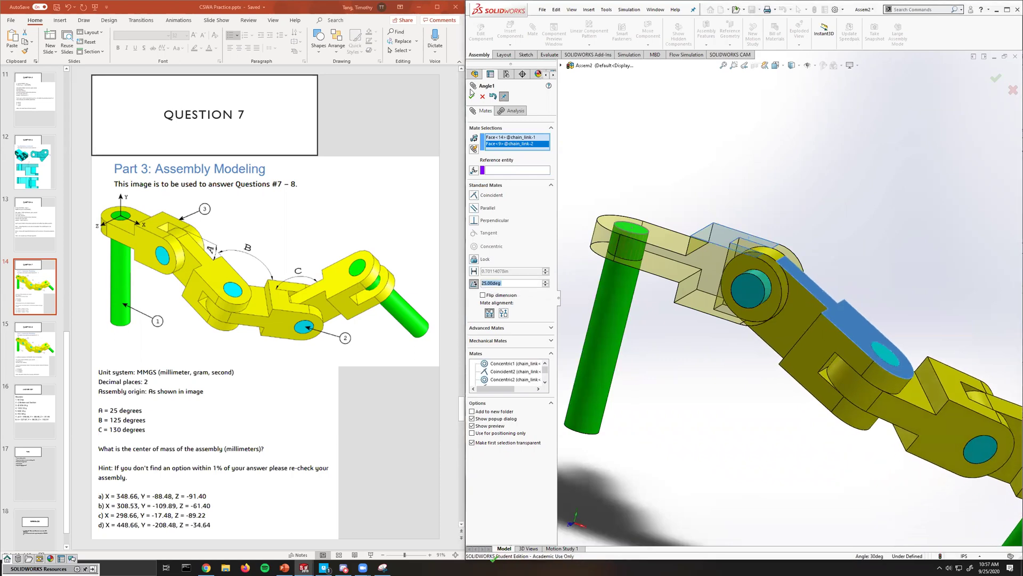
click(471, 96)
Add a 125-degree angle mate between the second link's fork-block face and the third link's flat side face.
scroll(869, 372, up, 5)
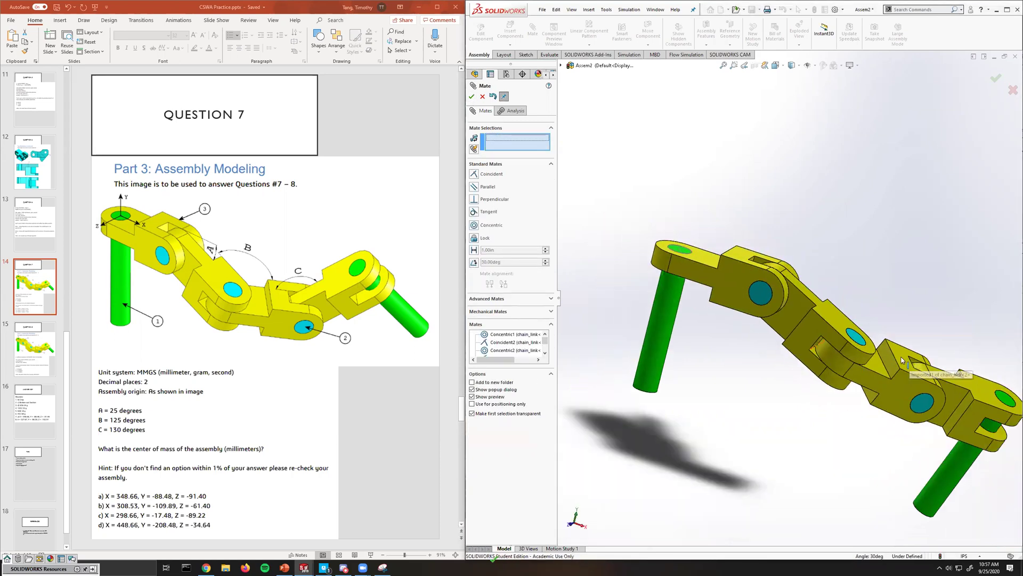
middle_drag(868, 372, 821, 368)
scroll(790, 366, down, 8)
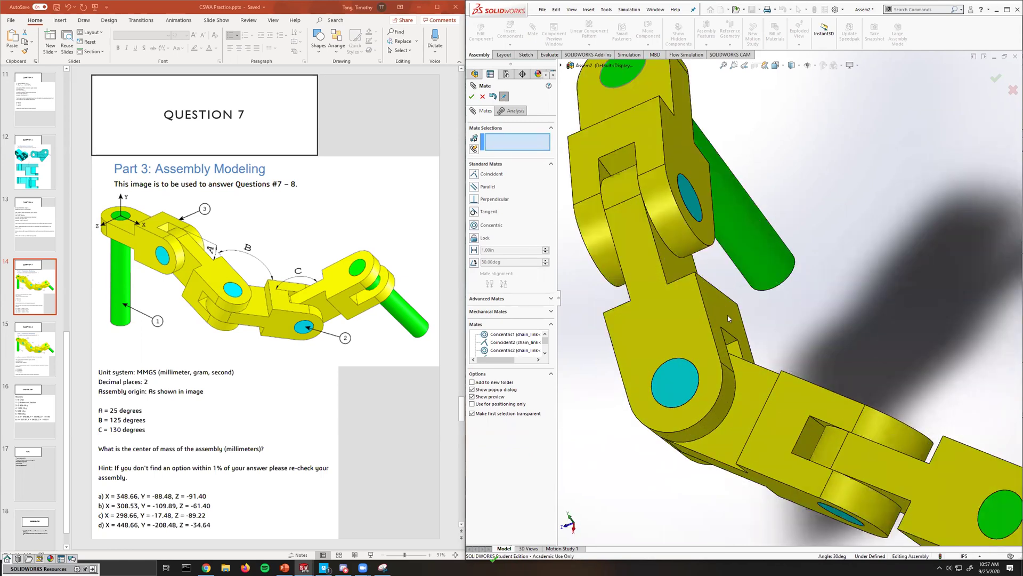
click(722, 315)
middle_drag(722, 315, 795, 431)
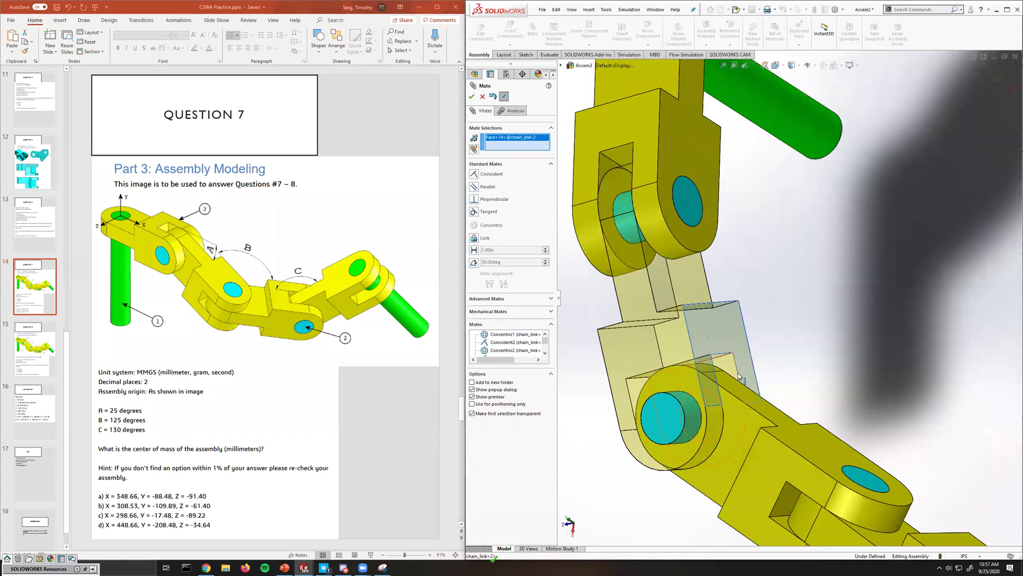
click(790, 427)
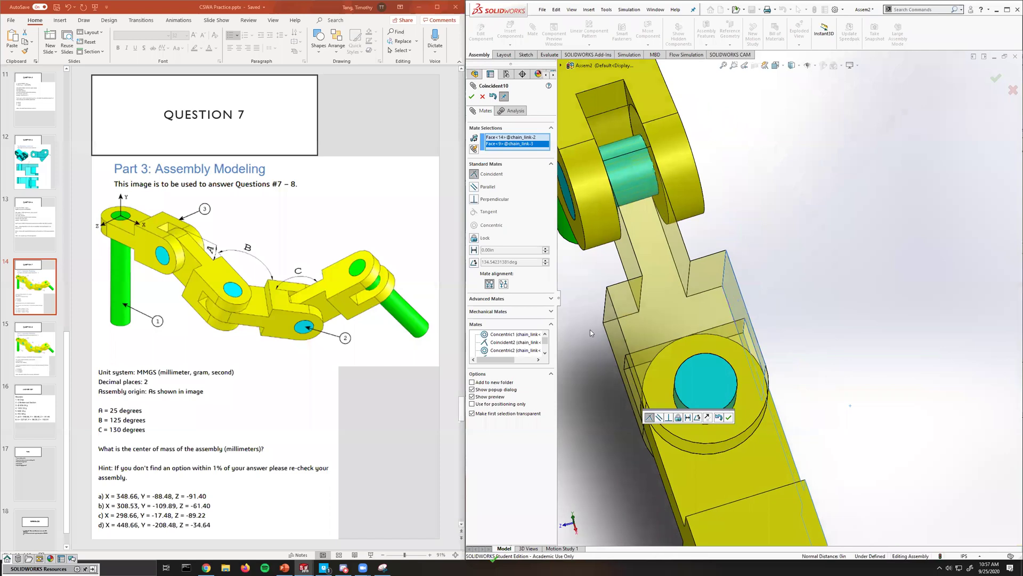
click(474, 263)
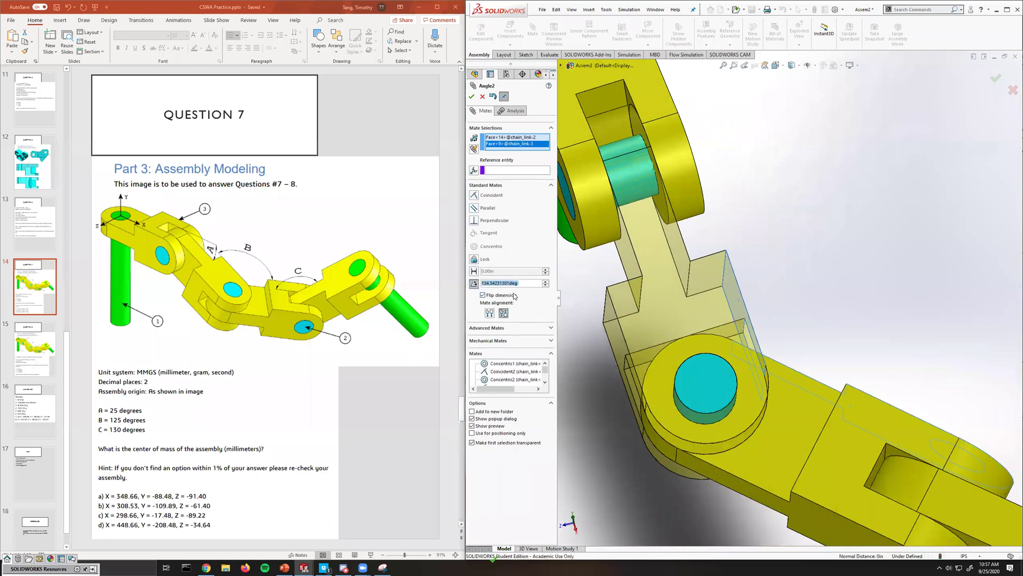
text(125)
key(Return)
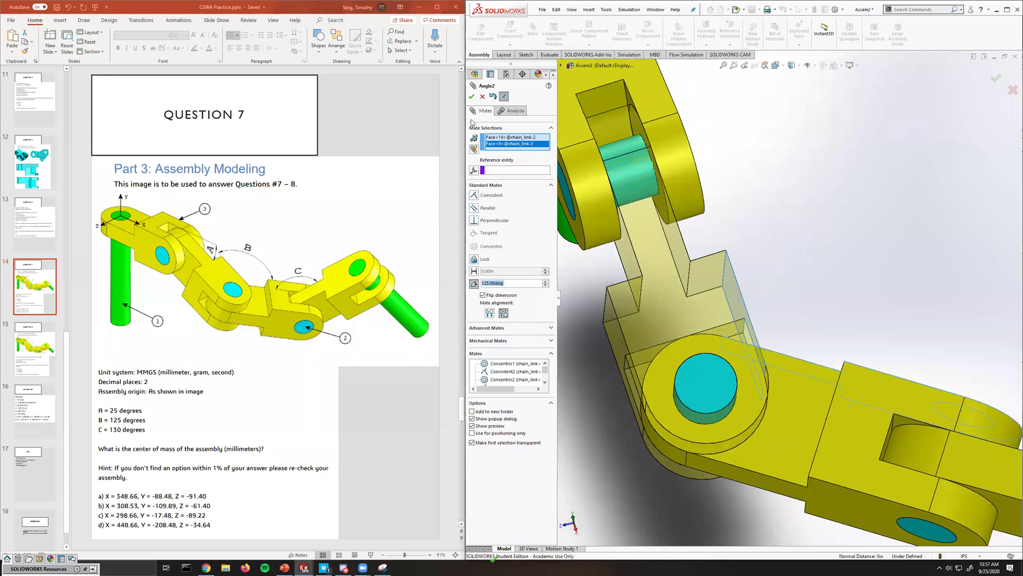
click(472, 96)
Set up a 130-degree angle mate between the third link's fork-block face and the fourth link's flat side face.
scroll(779, 332, down, 5)
middle_drag(778, 331, 874, 329)
scroll(875, 330, up, 5)
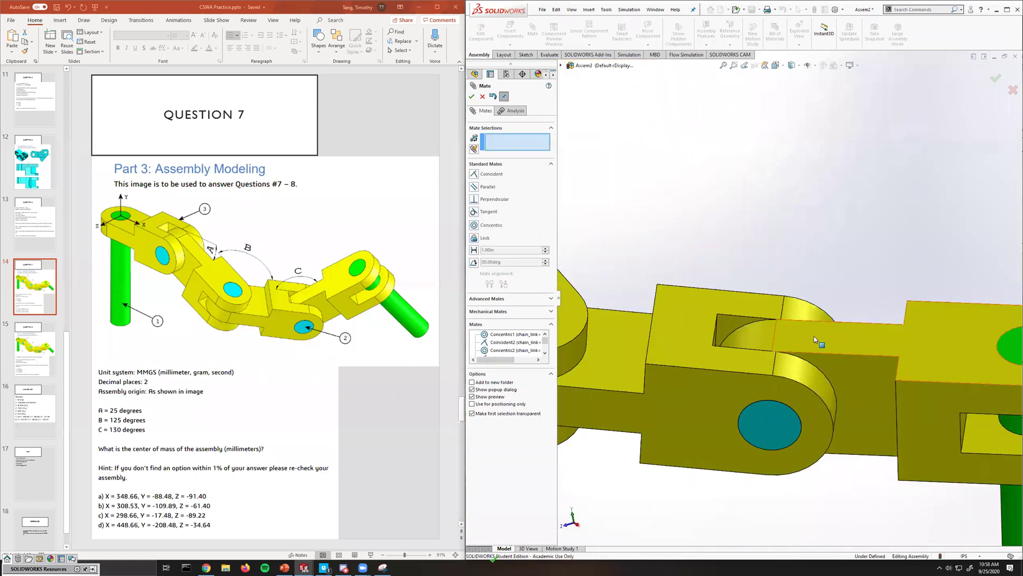
click(700, 302)
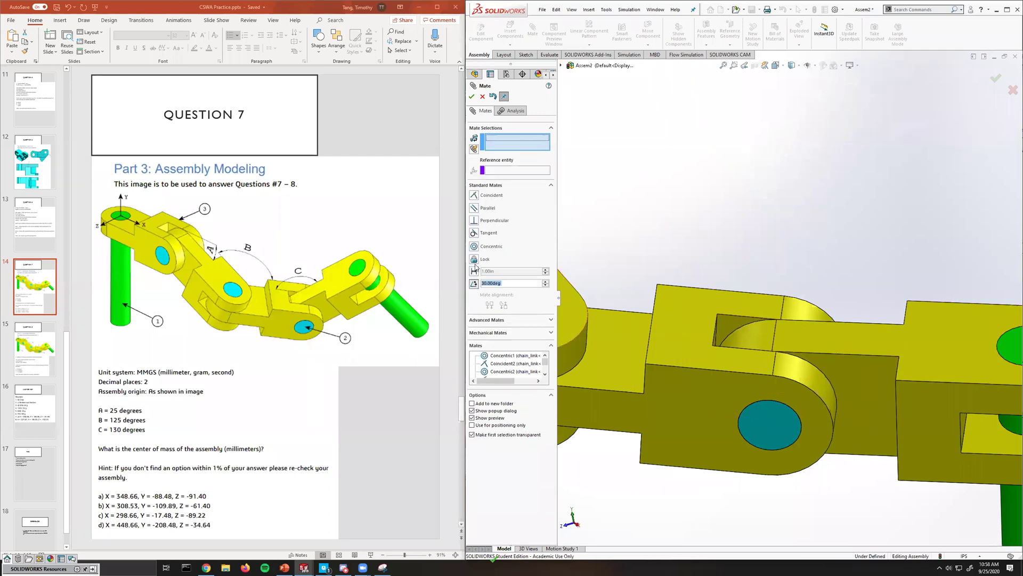
scroll(889, 344, down, 3)
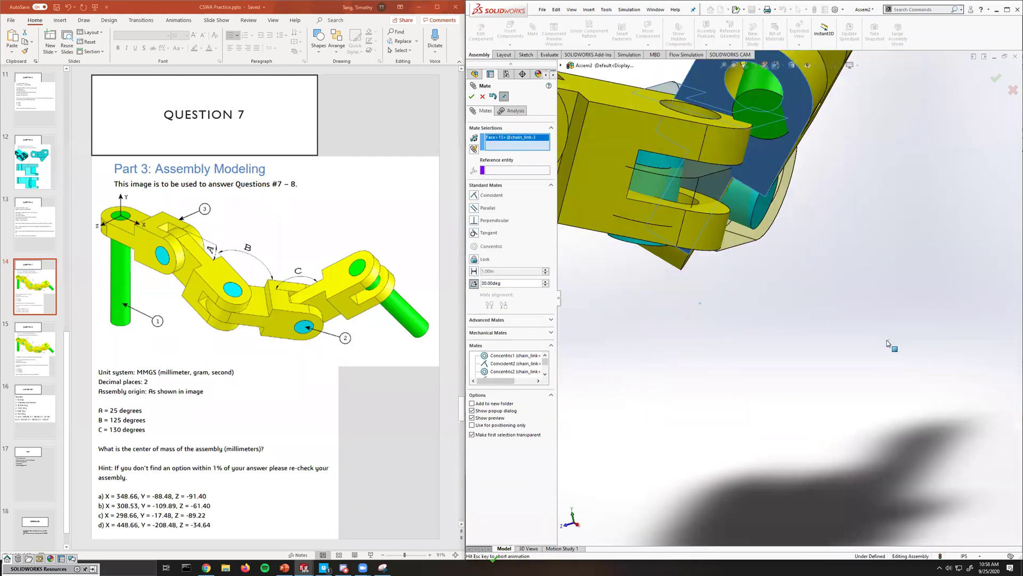
click(889, 345)
middle_drag(889, 345, 651, 281)
middle_drag(640, 320, 707, 339)
scroll(707, 339, down, 2)
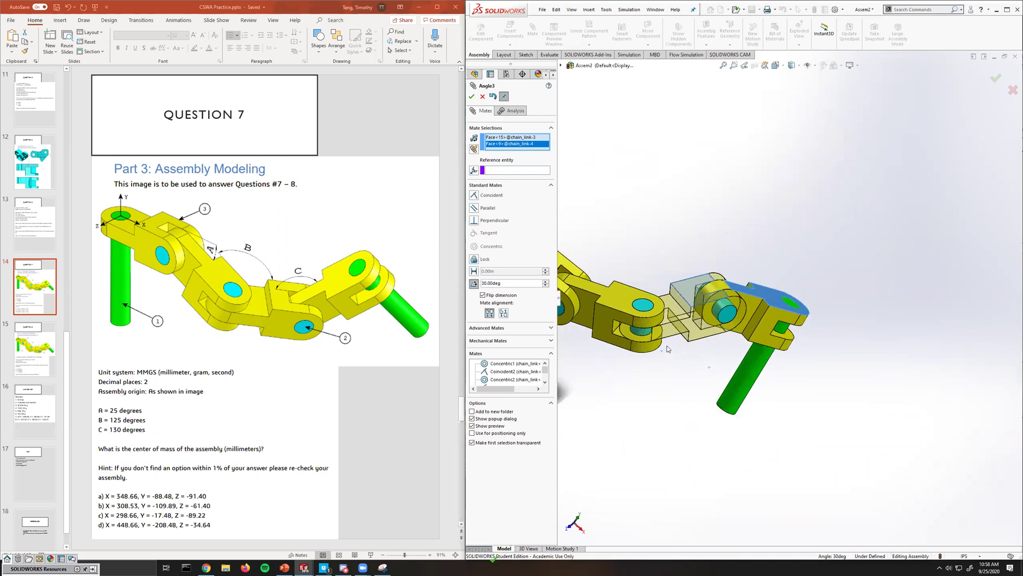
click(483, 295)
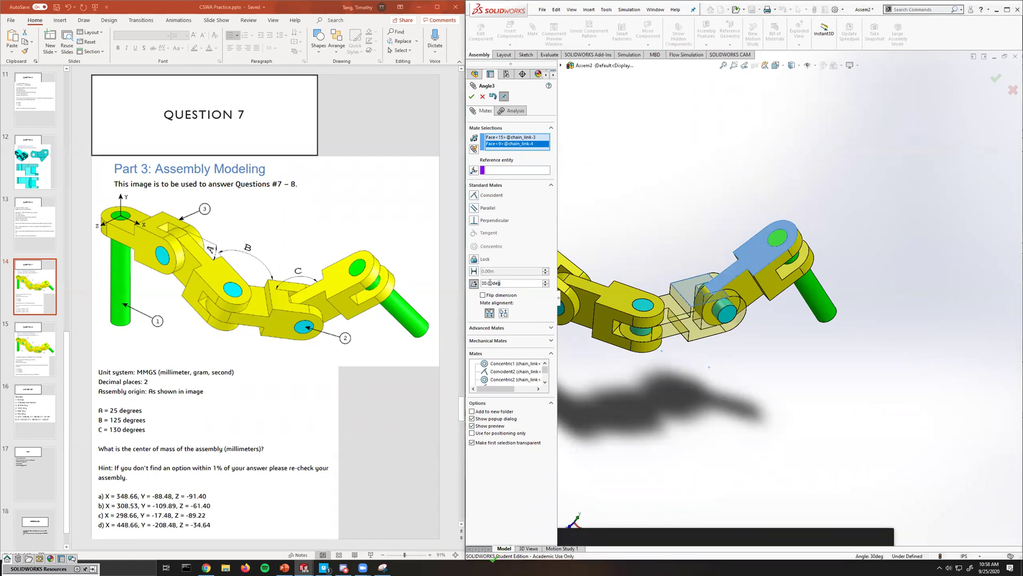
text(130)
key(Return)
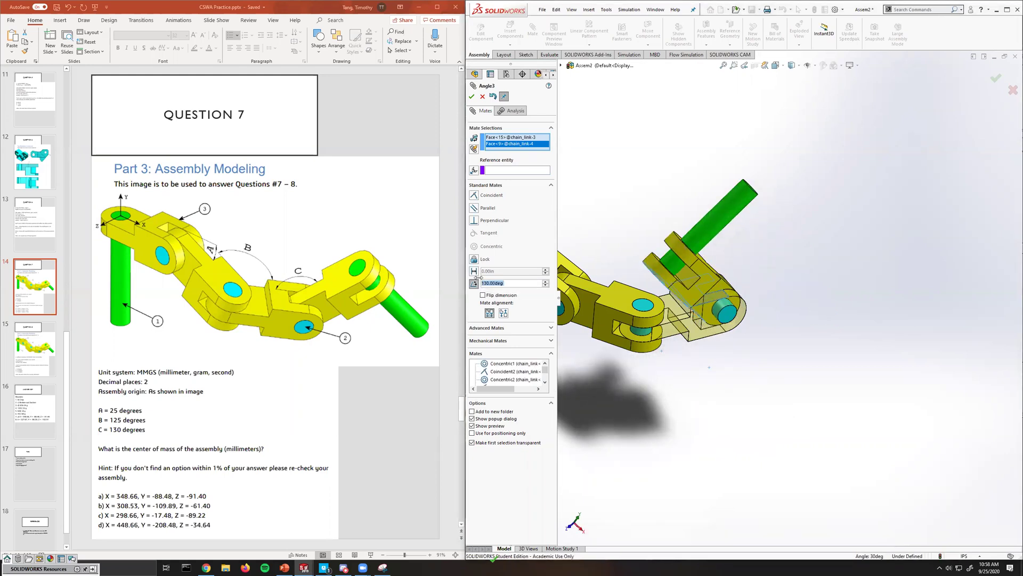
Make the third-to-fourth-link angle mate anti-aligned with its dimension flipped, accept it, and view the chain isometrically.
click(483, 295)
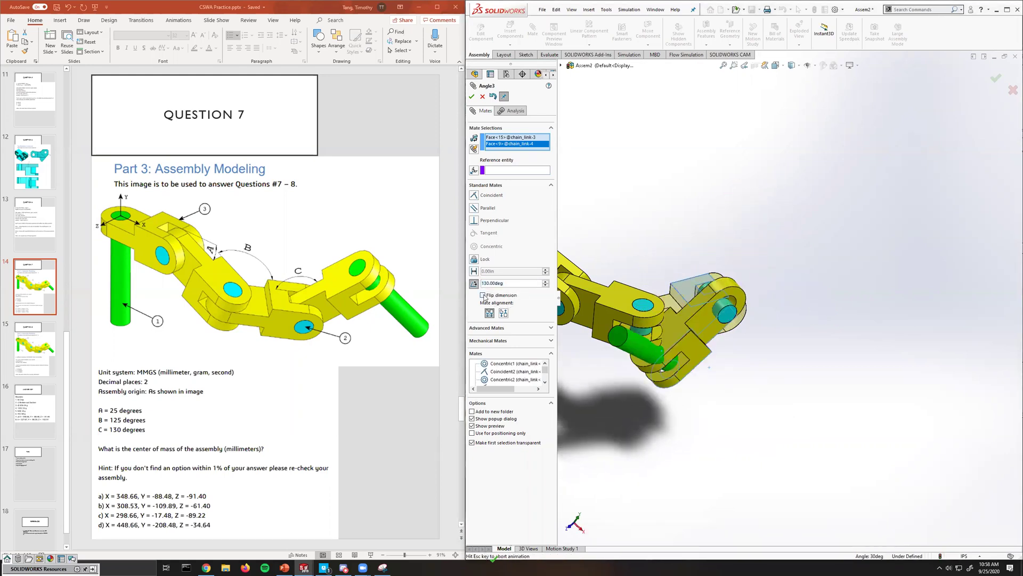
click(503, 314)
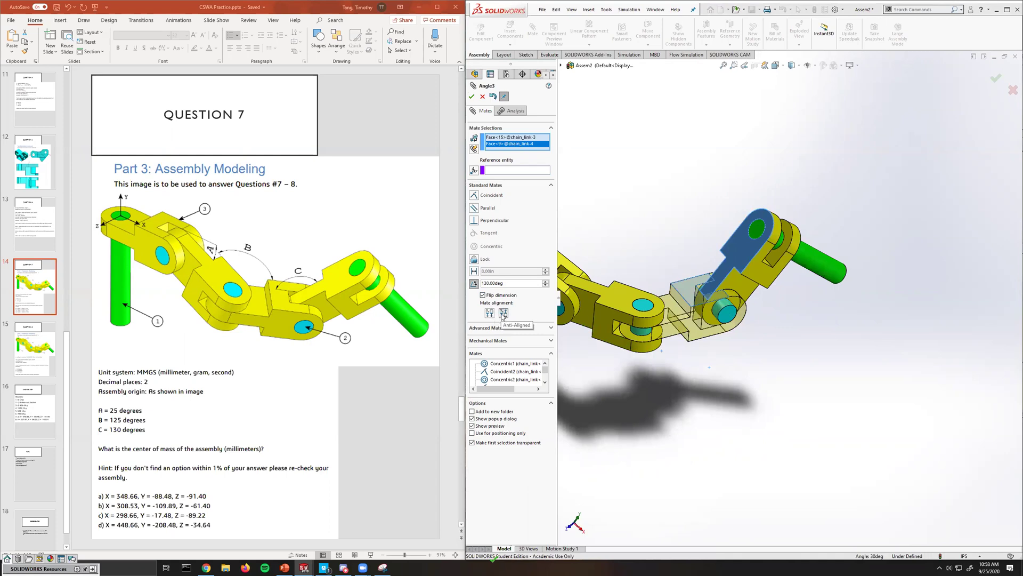
click(490, 314)
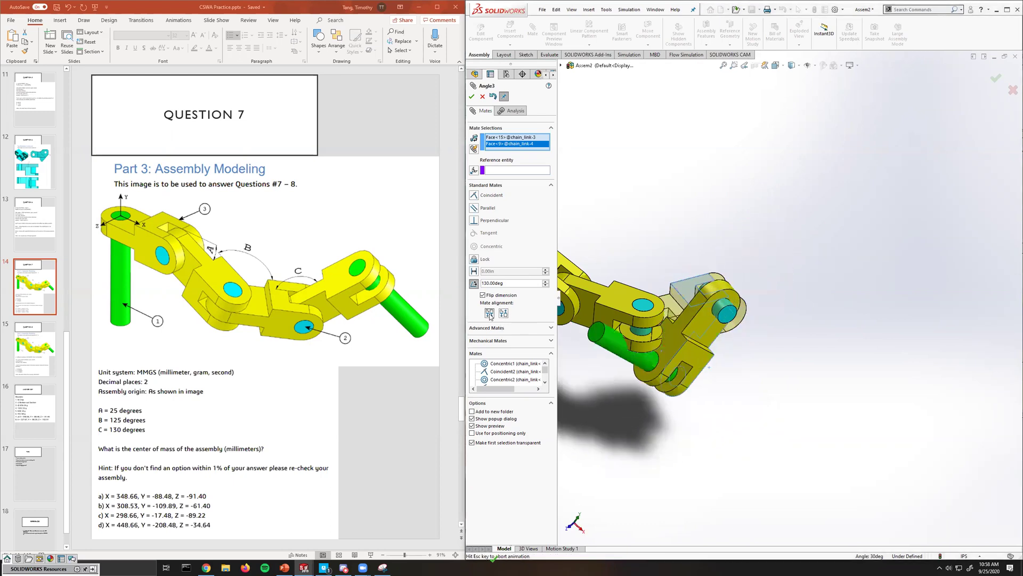
middle_drag(667, 329, 596, 294)
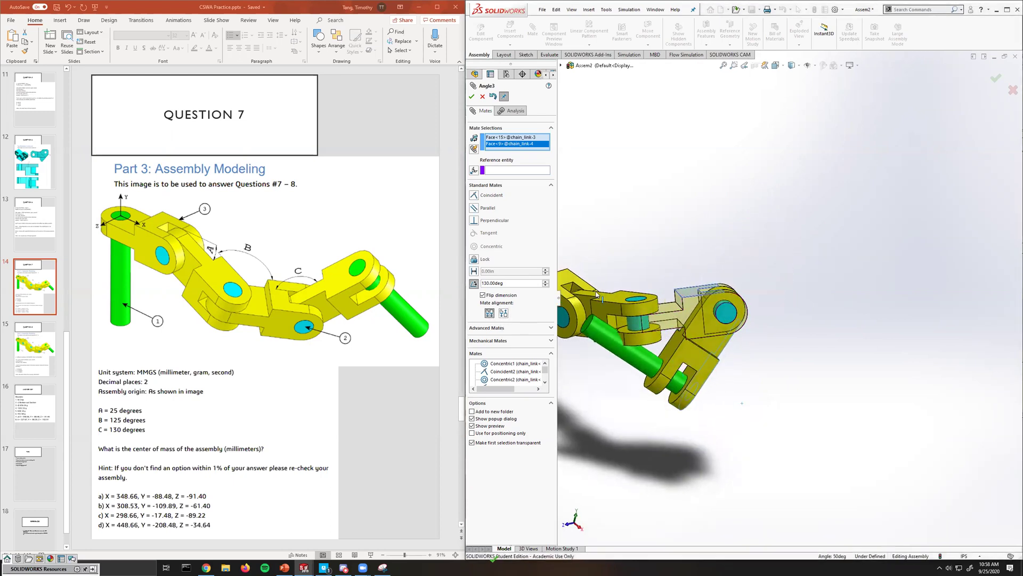
click(503, 313)
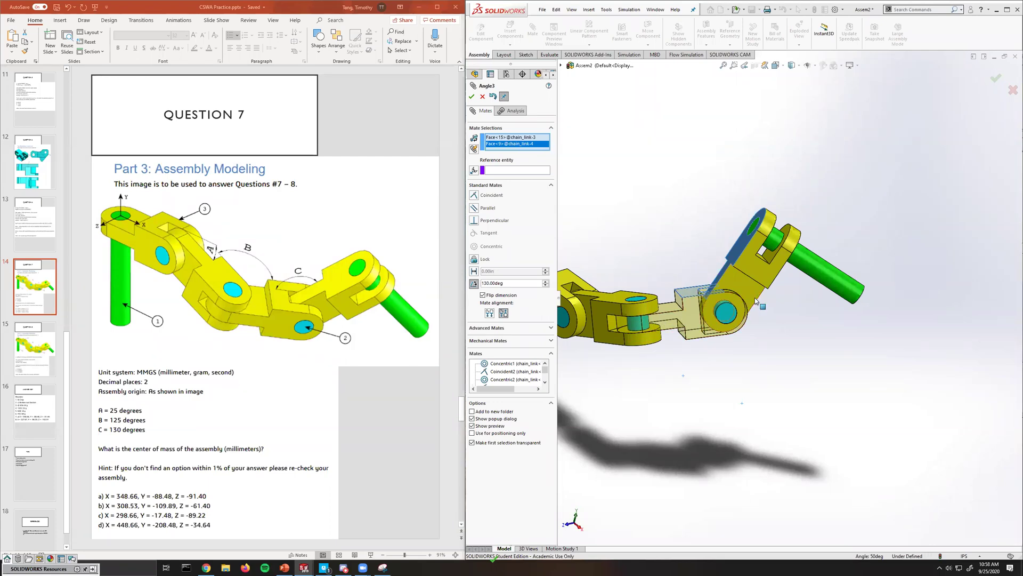
click(483, 295)
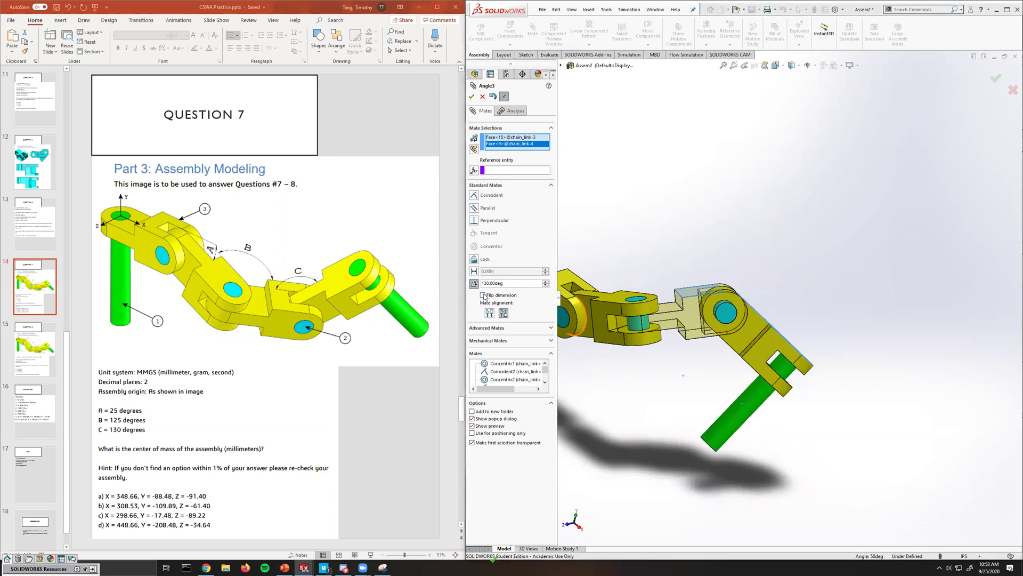
click(483, 295)
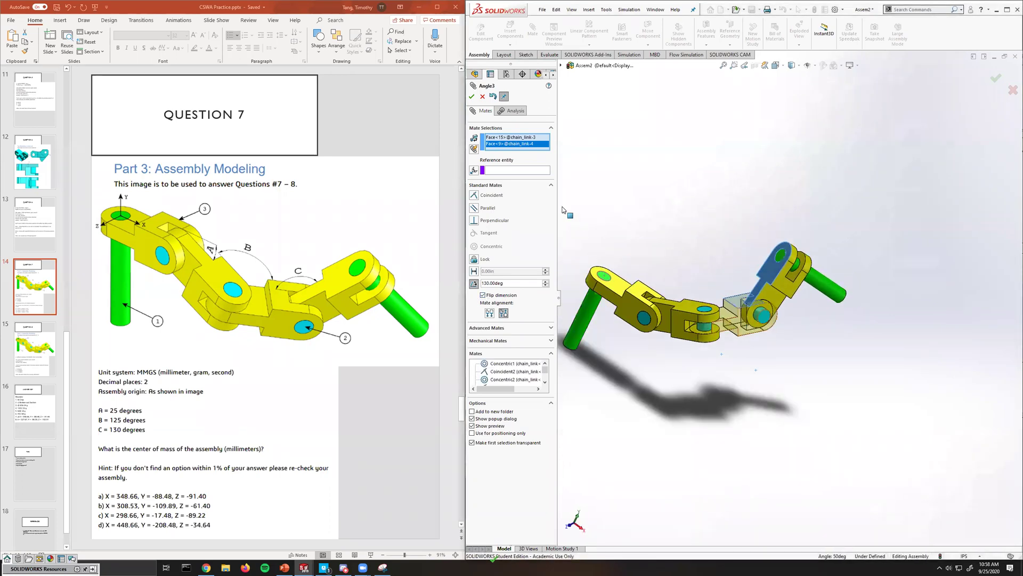
click(471, 97)
key(space)
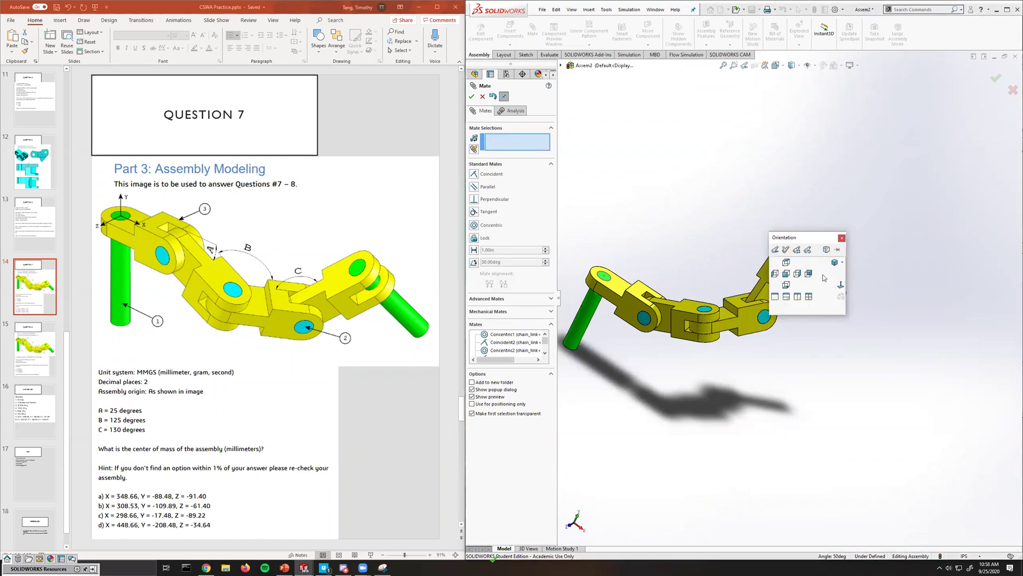
click(834, 263)
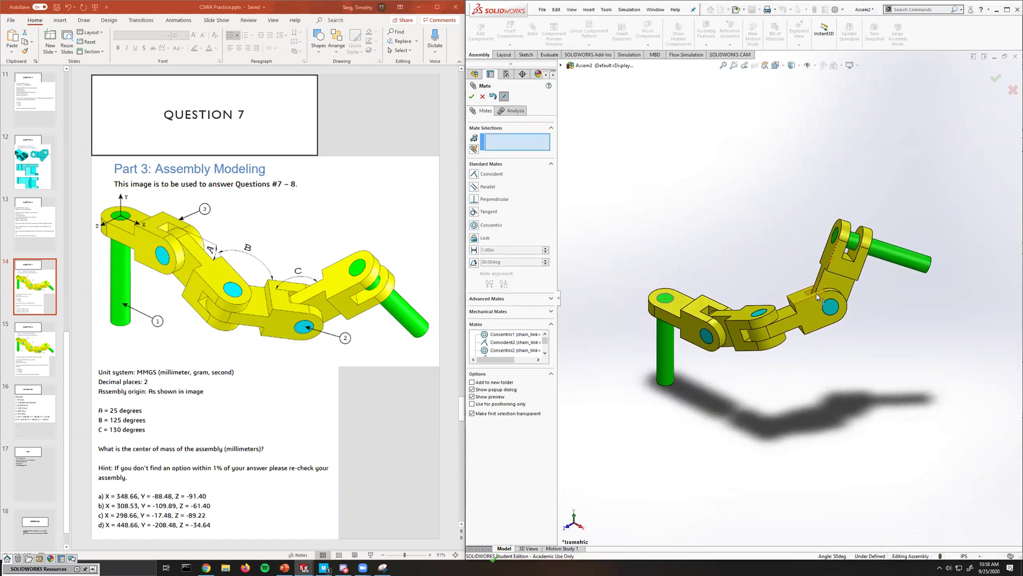
scroll(812, 303, down, 2)
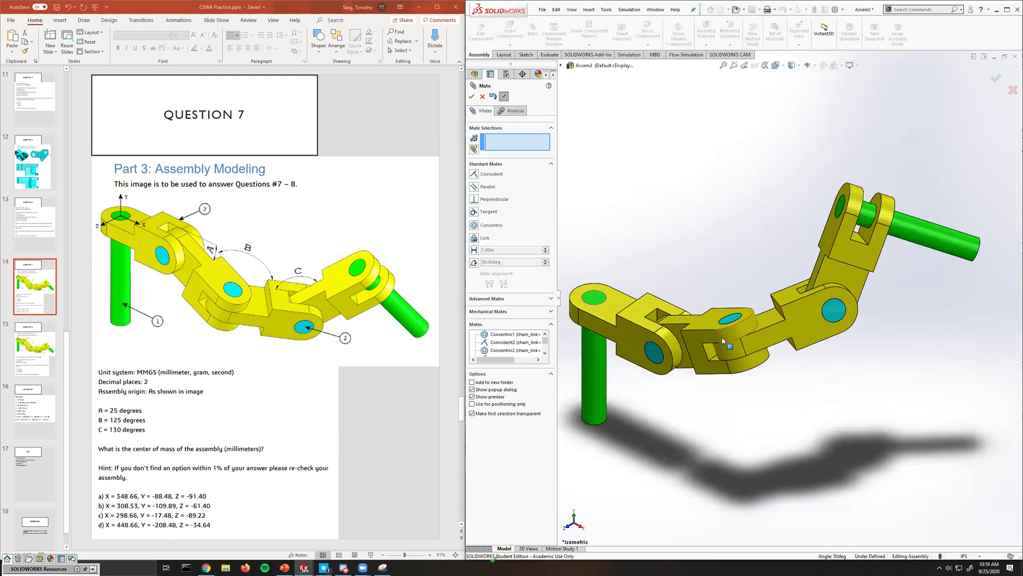
click(482, 96)
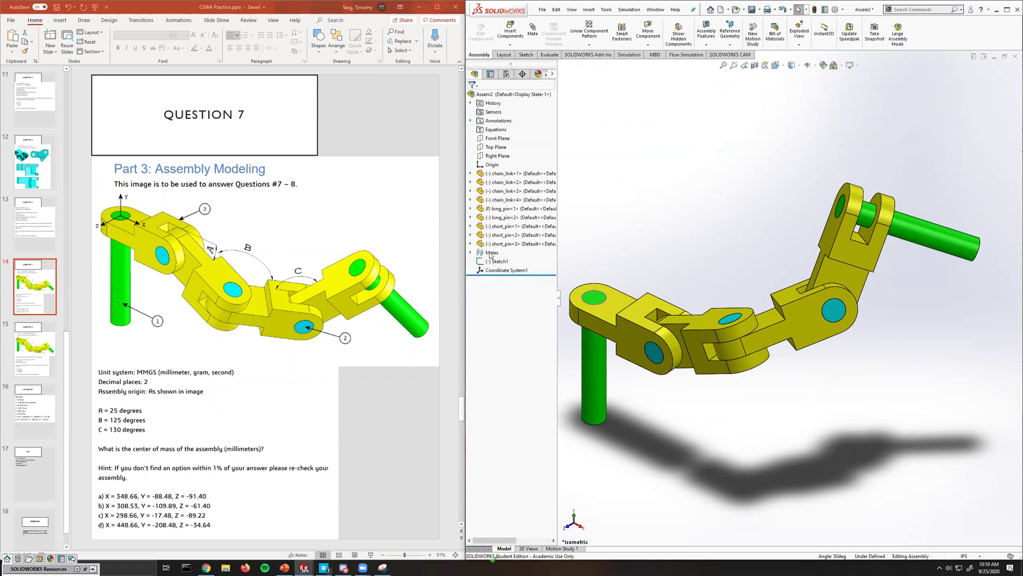
Edit the 25-degree angle mate between the first and second links and flip its dimension direction.
double_click(489, 254)
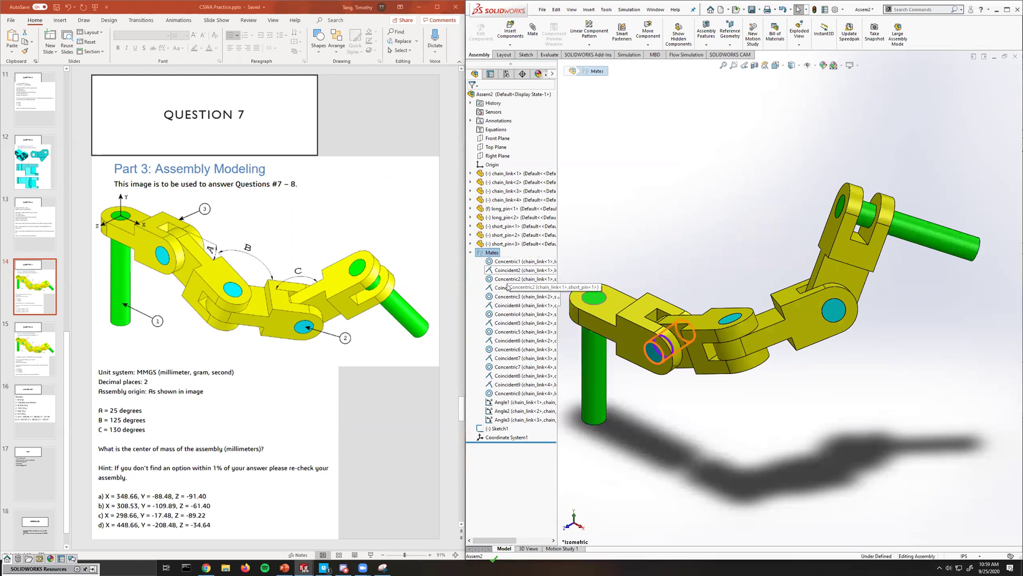
click(522, 404)
right_click(522, 403)
click(686, 364)
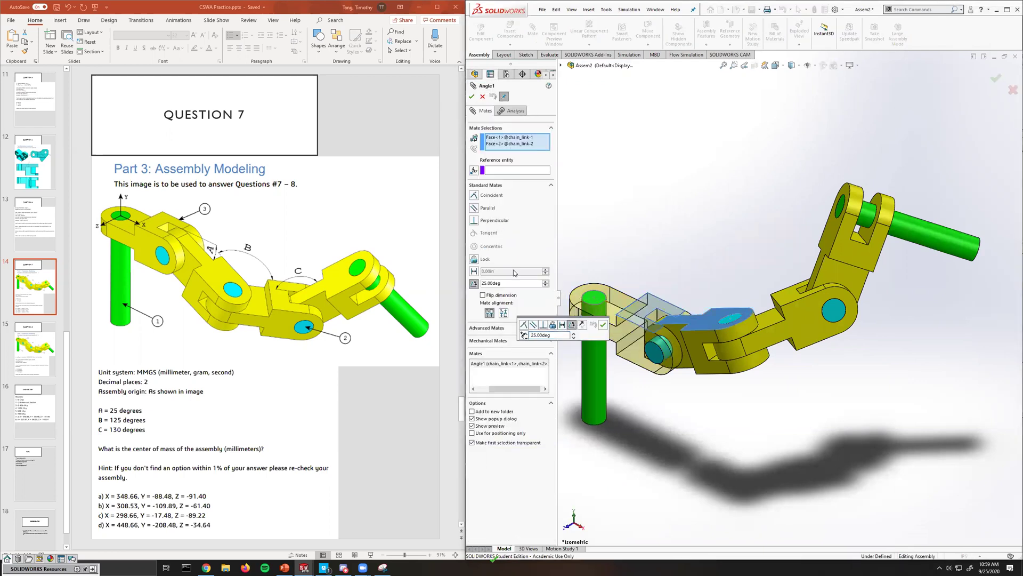
click(483, 295)
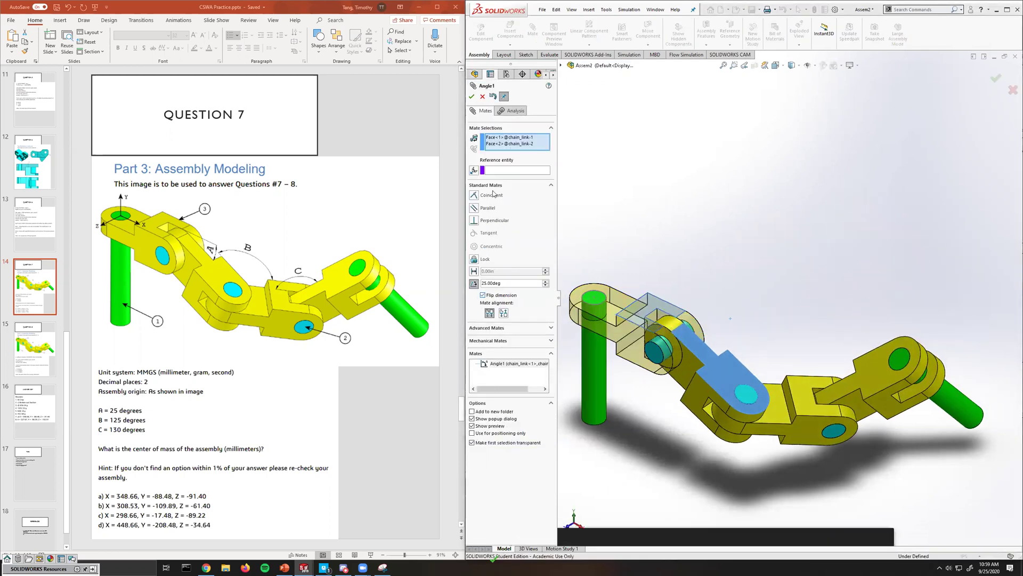
click(471, 96)
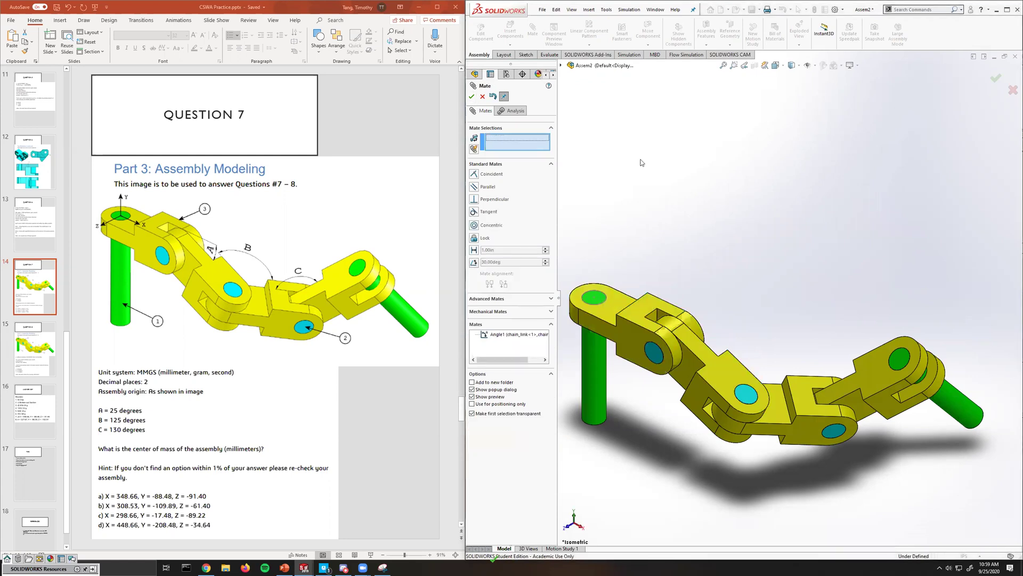
click(482, 96)
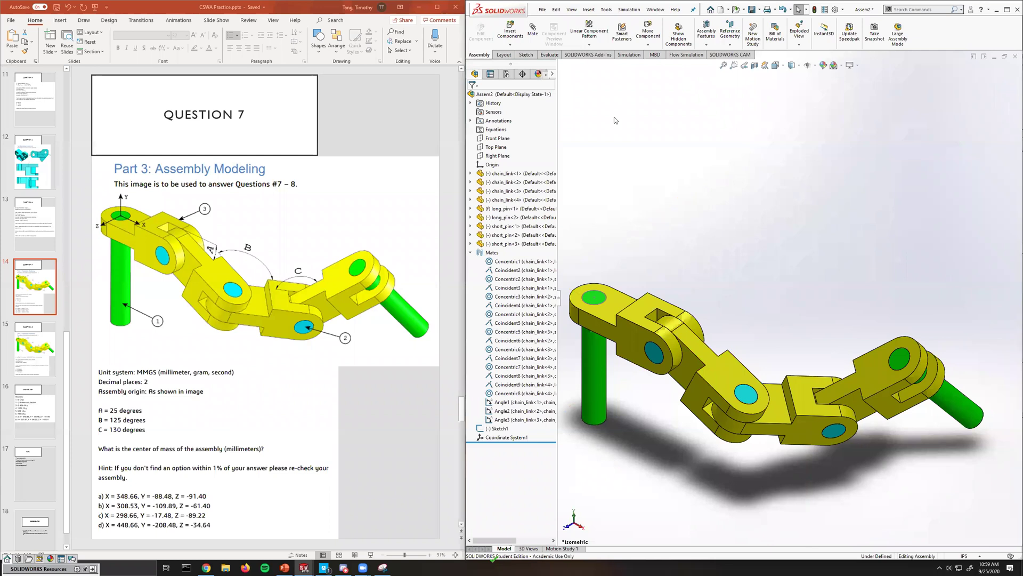
Report the assembly's mass properties relative to Coordinate System1, and switch the document units to MMGS.
click(549, 55)
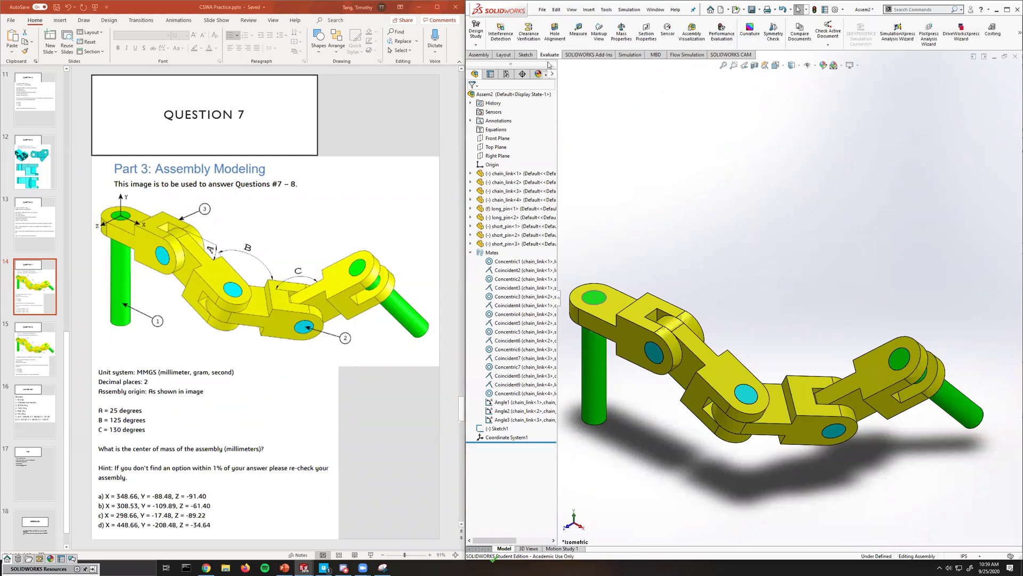
click(621, 31)
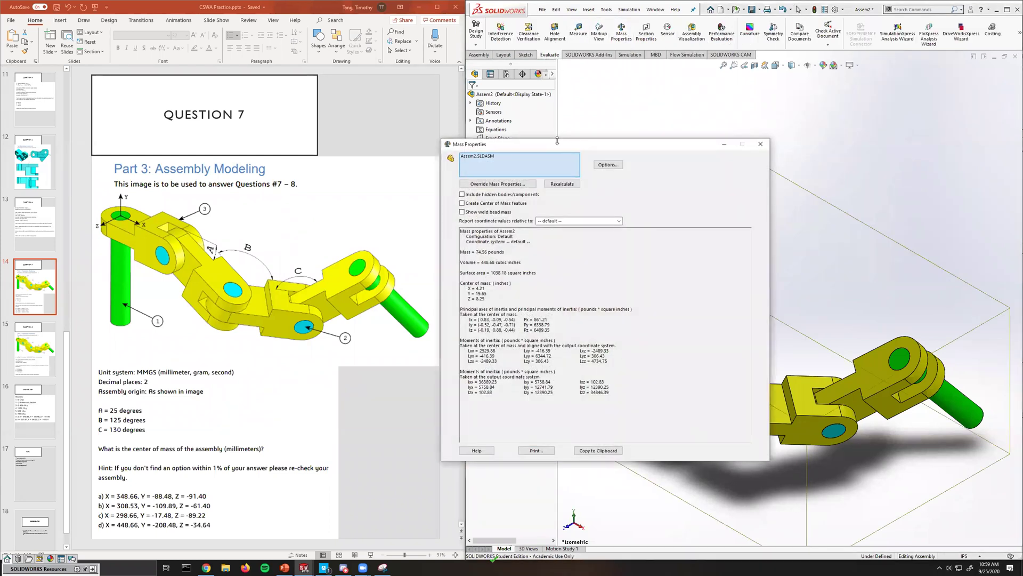
drag(560, 146, 580, 95)
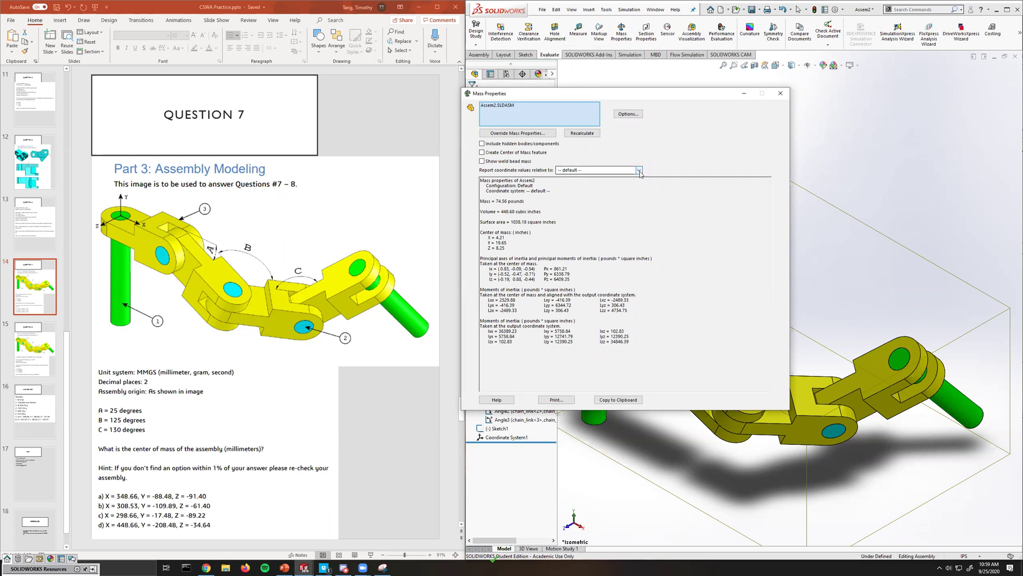
click(622, 170)
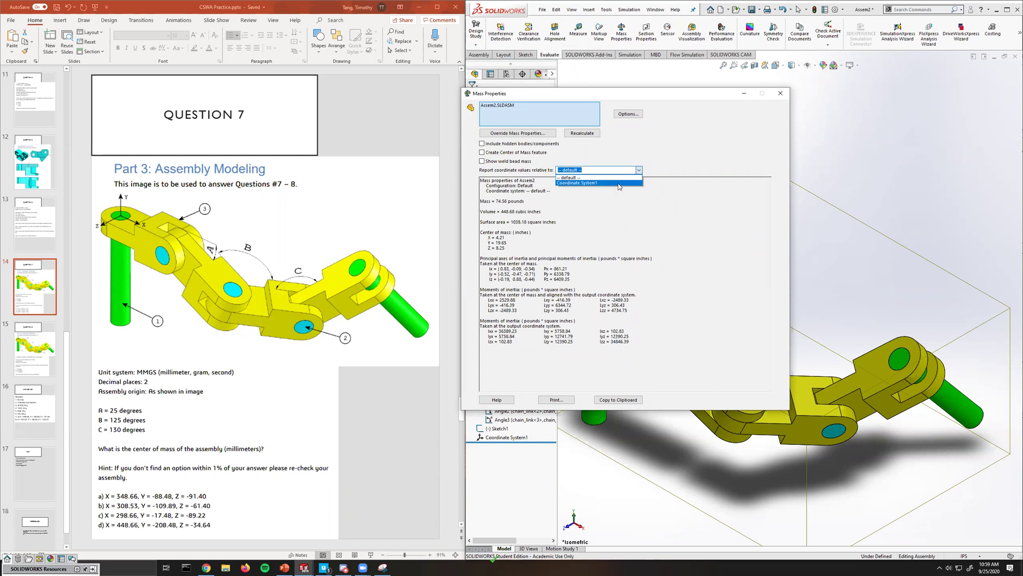
click(621, 183)
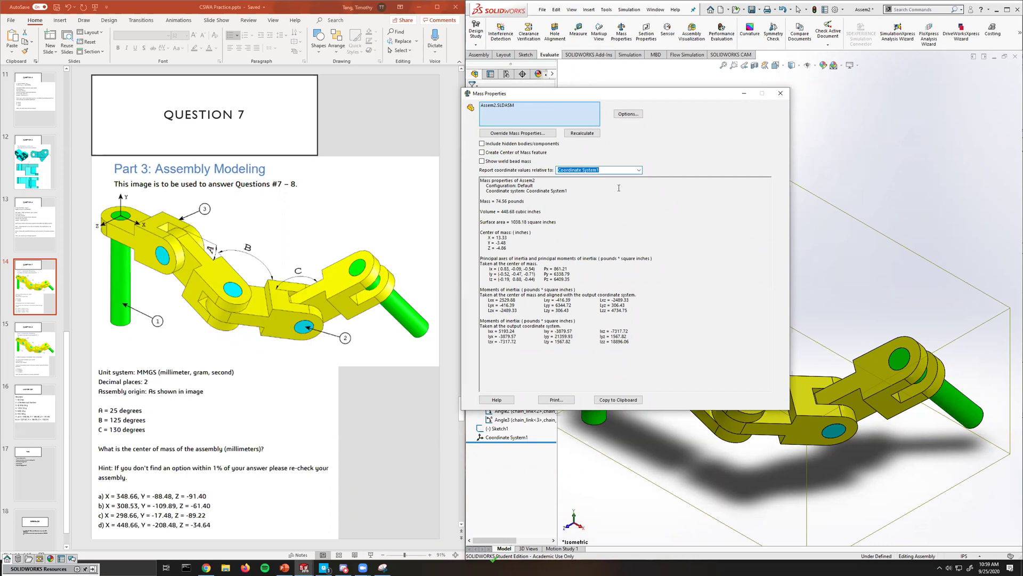
click(780, 95)
click(974, 556)
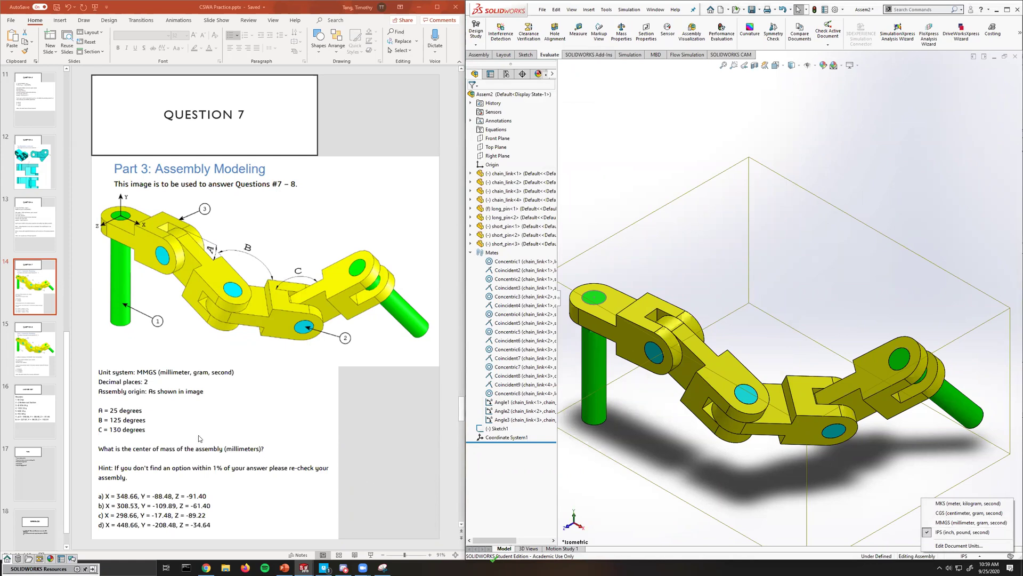
click(953, 523)
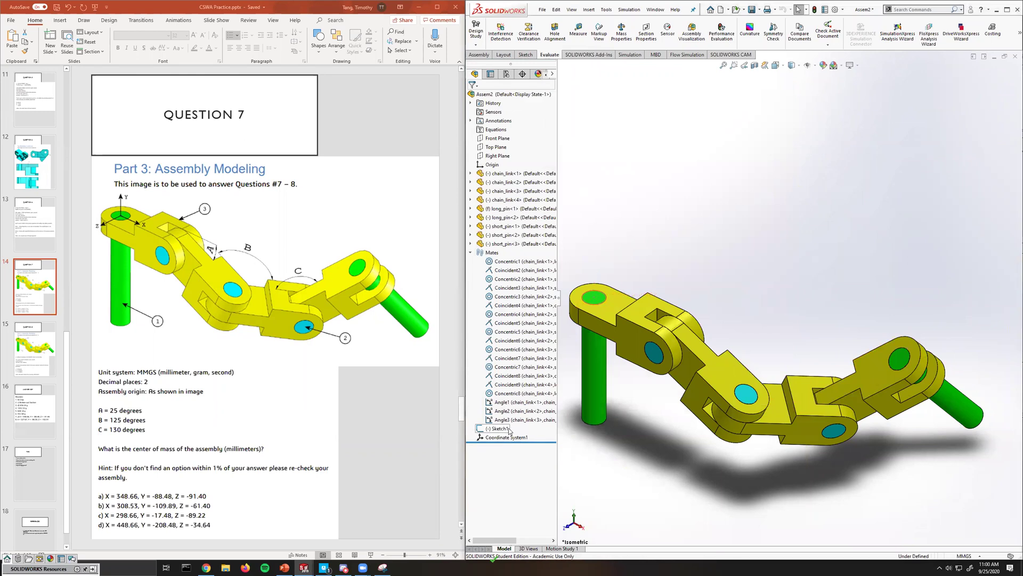
right_click(511, 405)
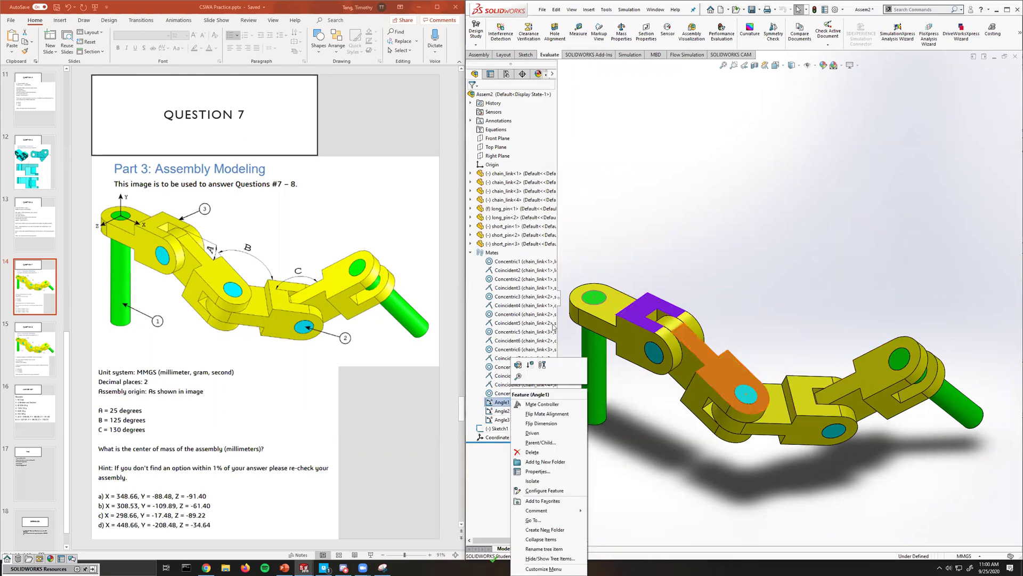
key(Escape)
click(579, 31)
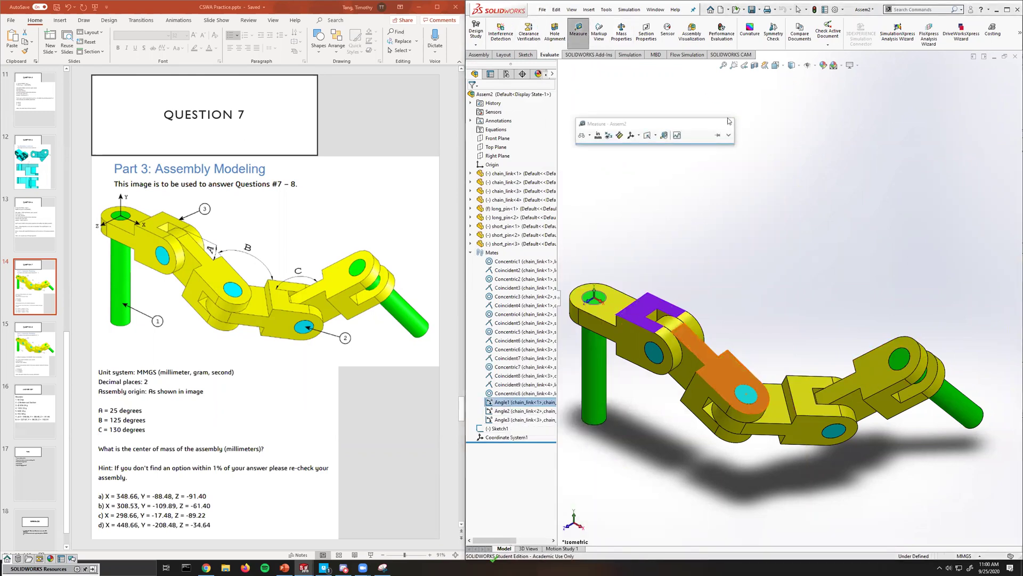
click(737, 113)
Read the assembly's center of mass in millimeters relative to Coordinate System1 and compare it with the answer options.
click(622, 31)
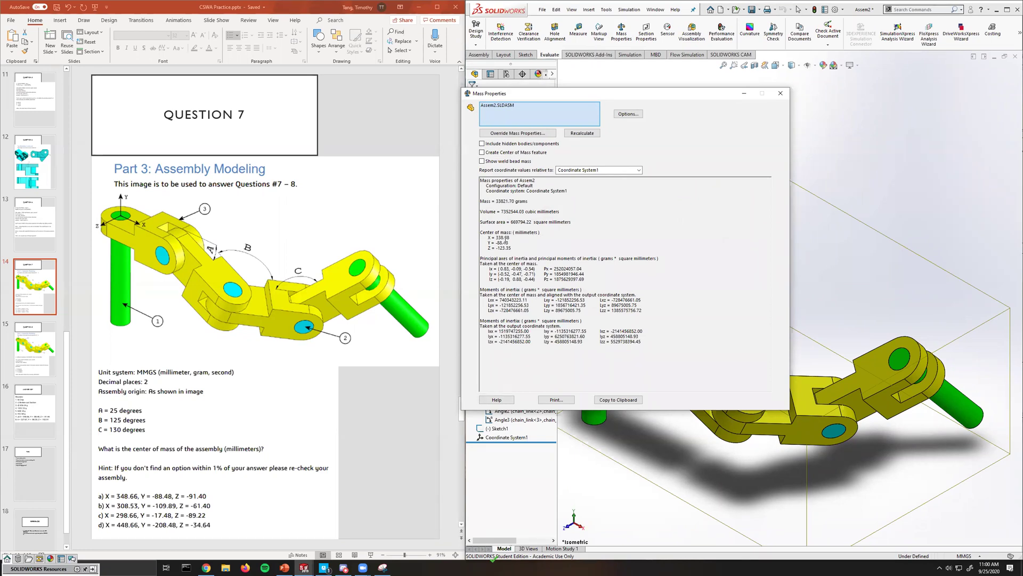
click(781, 95)
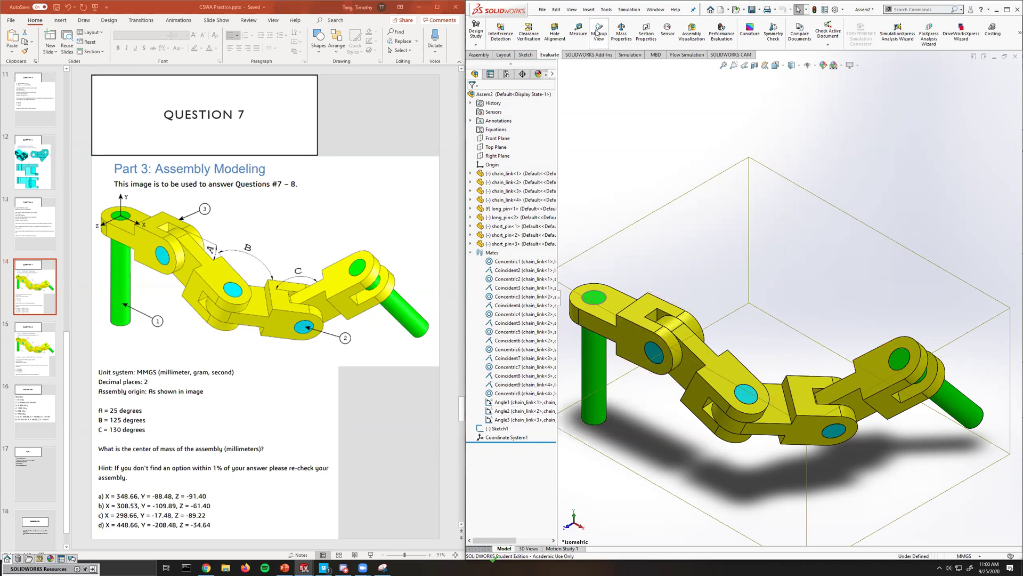
click(989, 566)
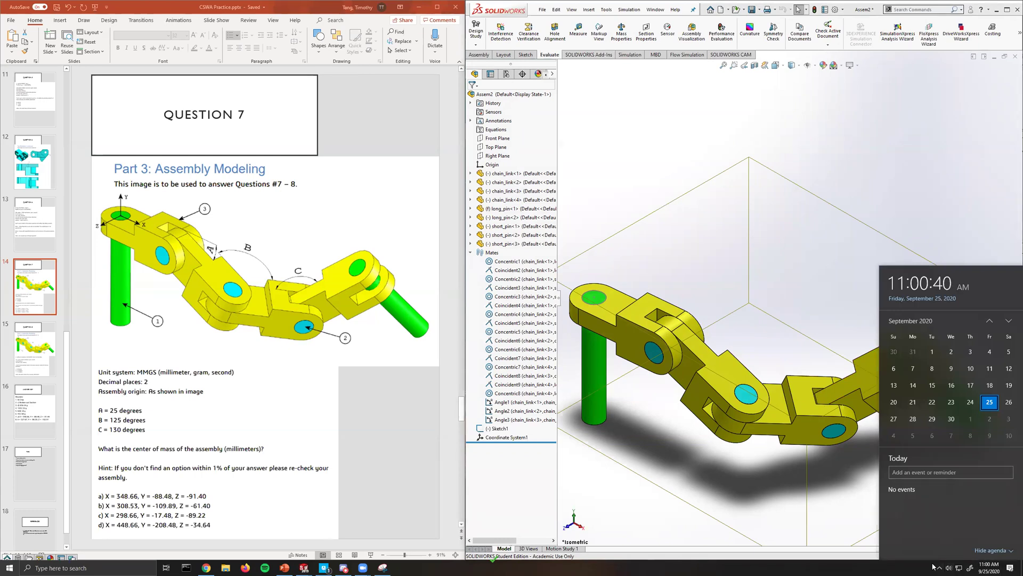
click(619, 494)
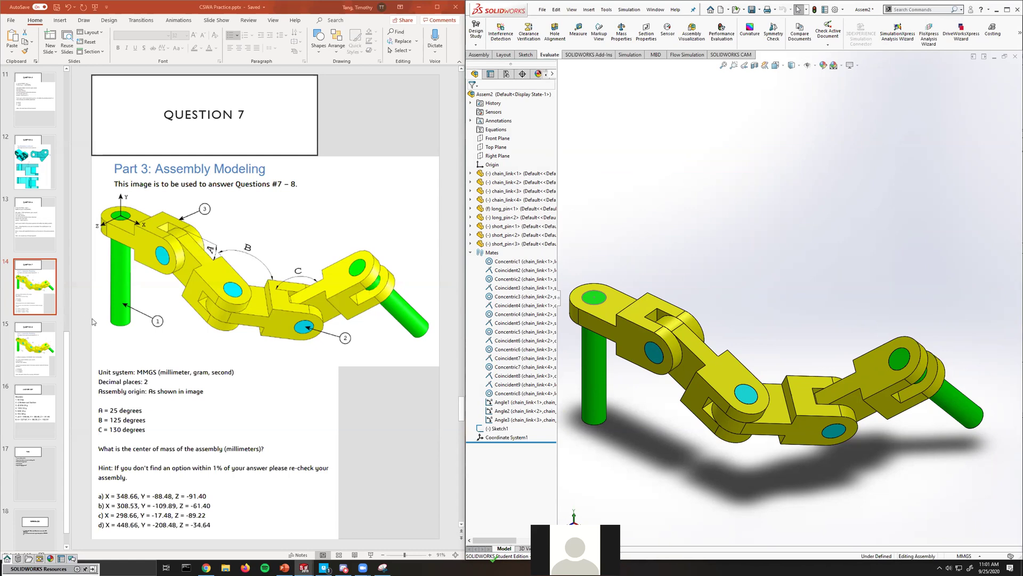
Review the Question 8 slide in PowerPoint alongside the SOLIDWORKS chain model, and bring up the Tips slide.
click(38, 339)
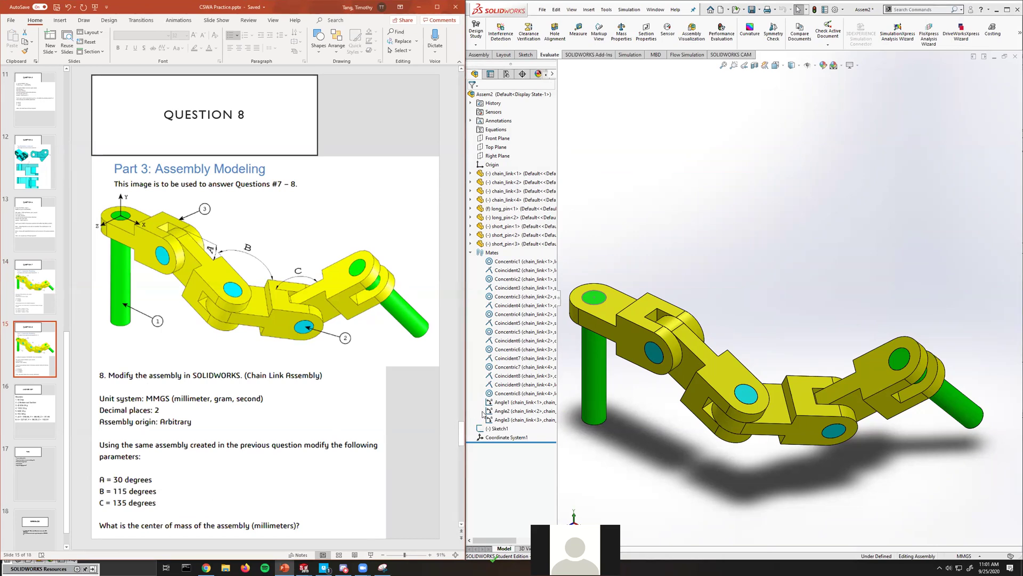
scroll(844, 389, down, 6)
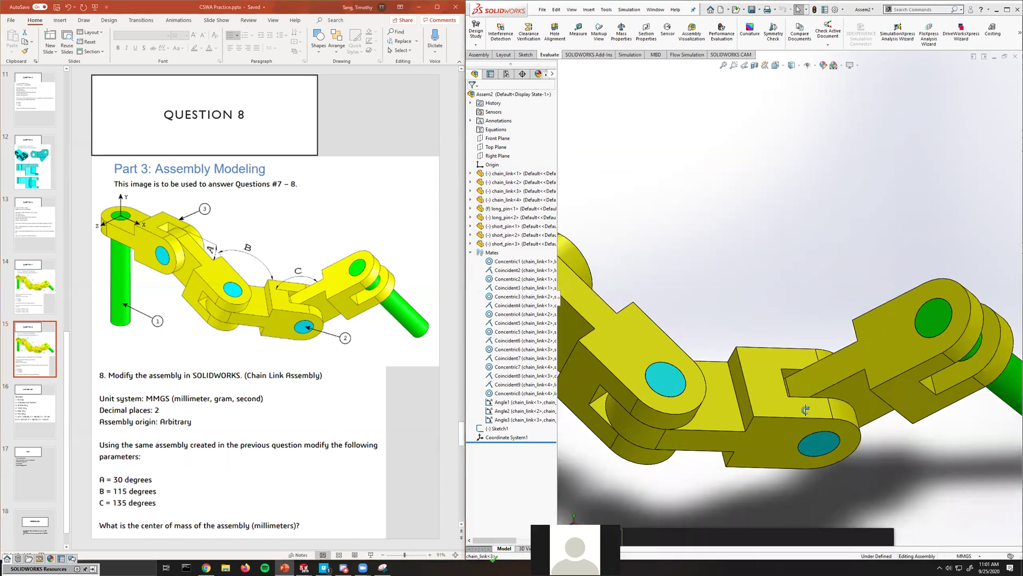
middle_drag(784, 460, 777, 471)
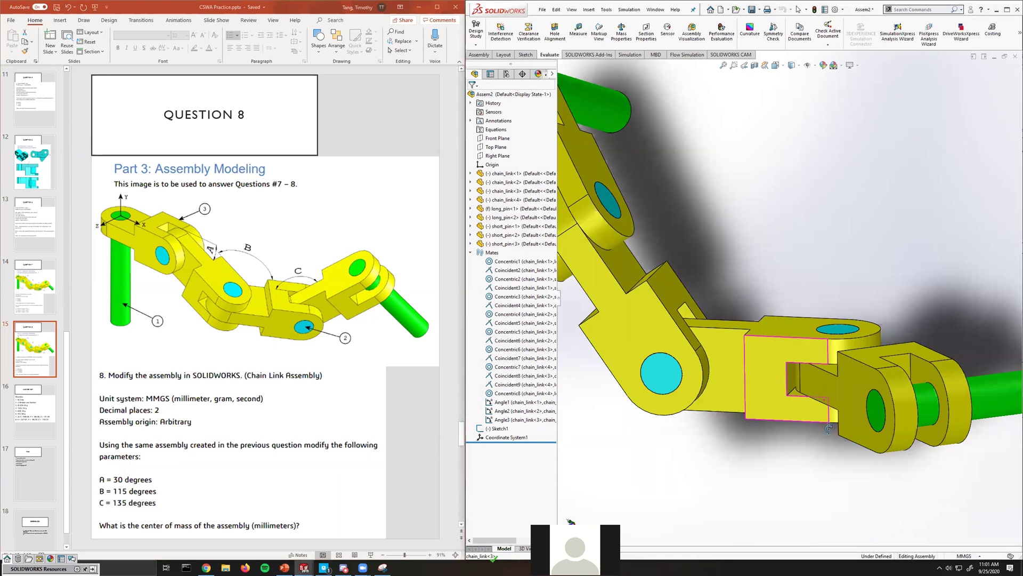
key(f)
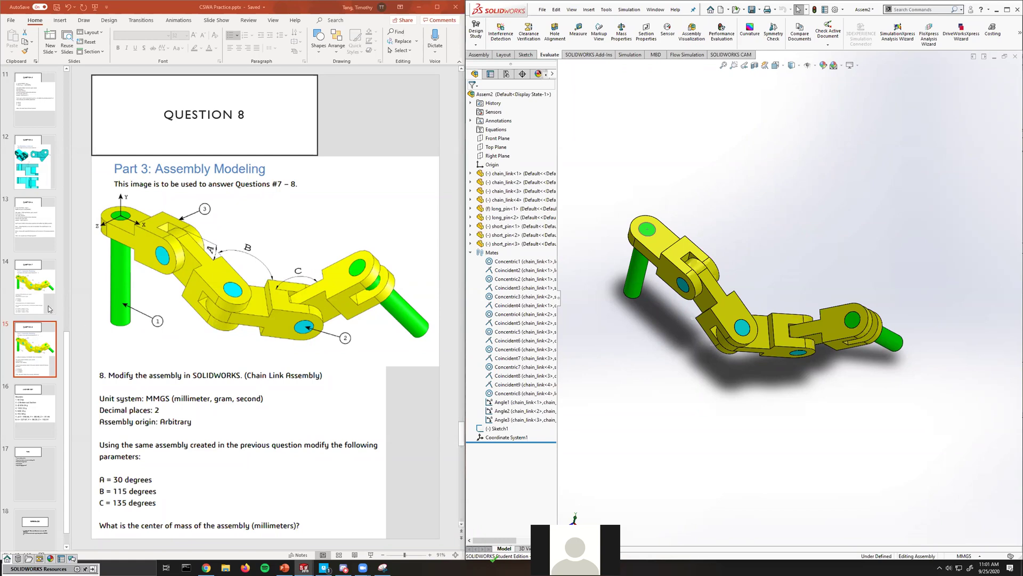
click(52, 426)
click(44, 471)
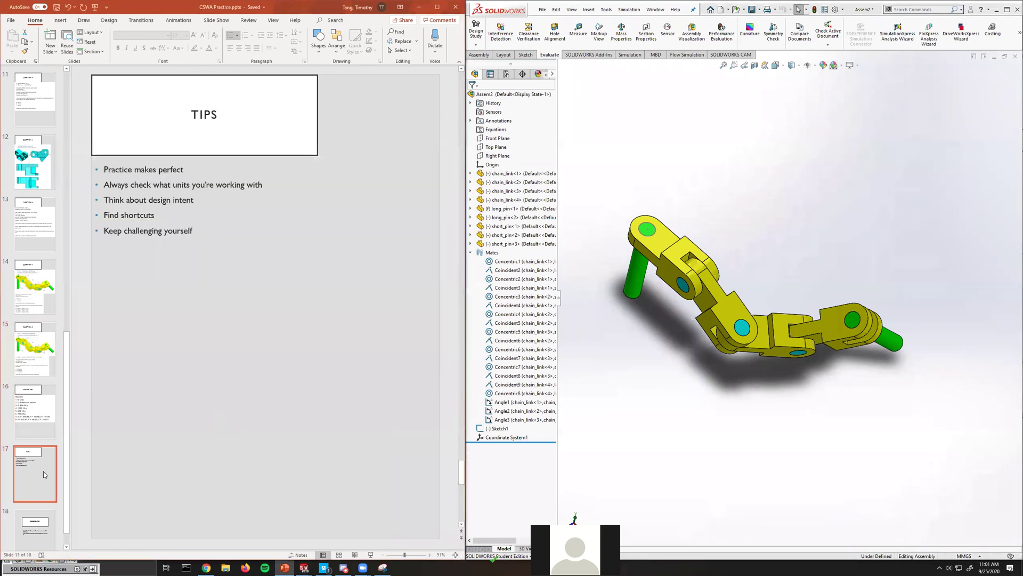